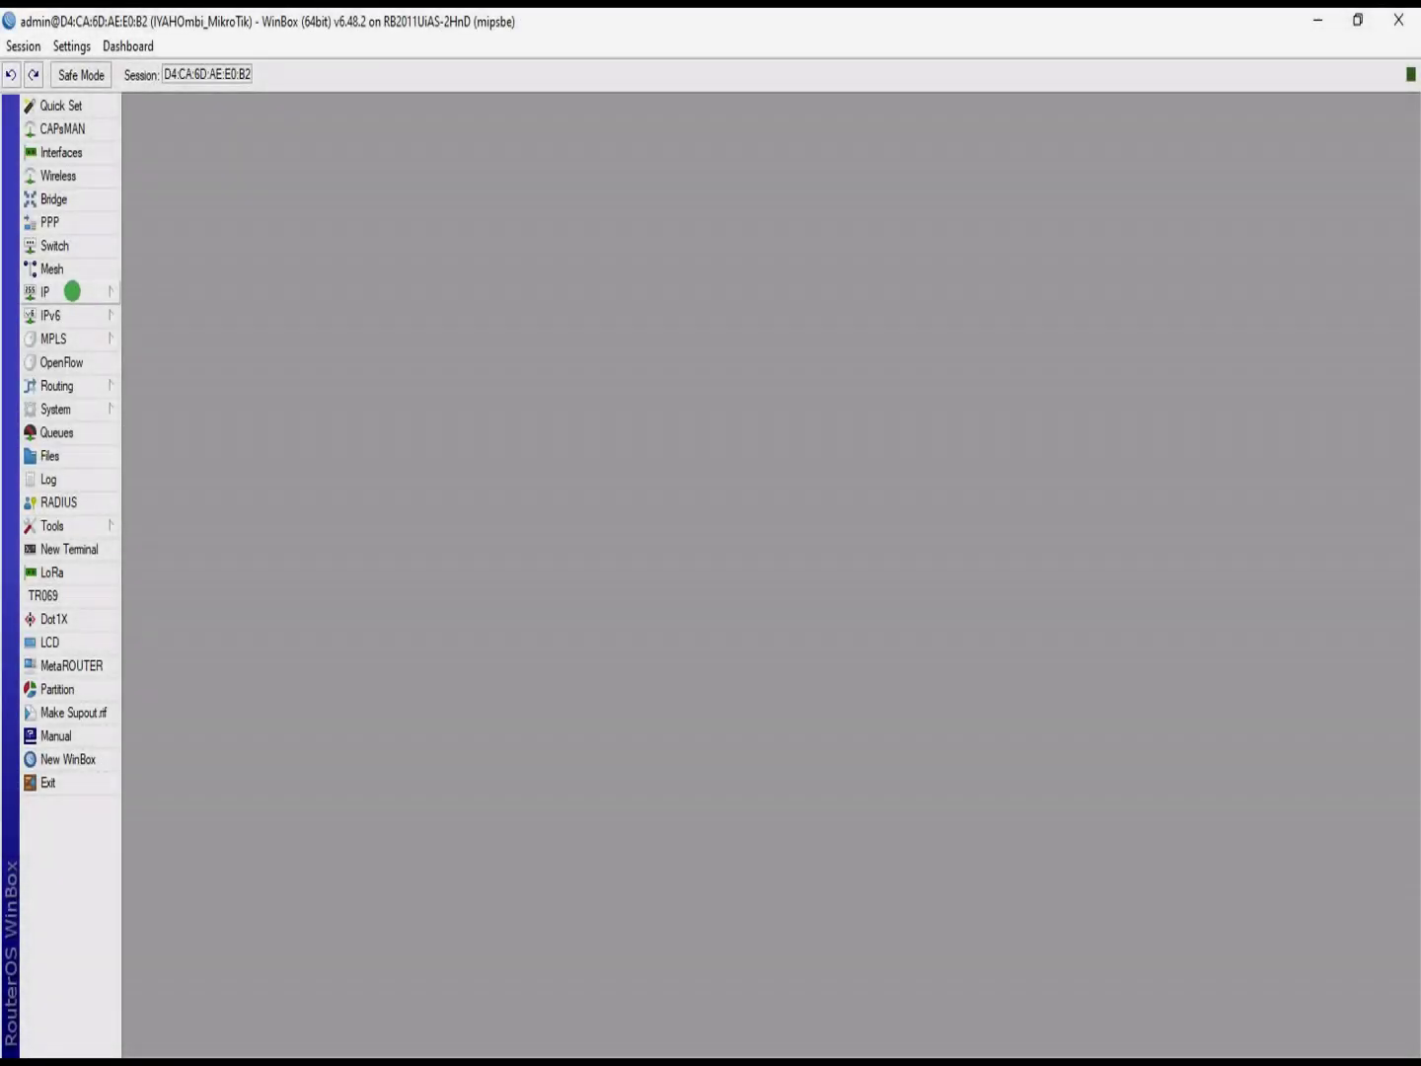
# Step: Open the IP > Firewall filter rules window
pyautogui.click(72, 292)
pyautogui.click(110, 292)
pyautogui.click(188, 476)
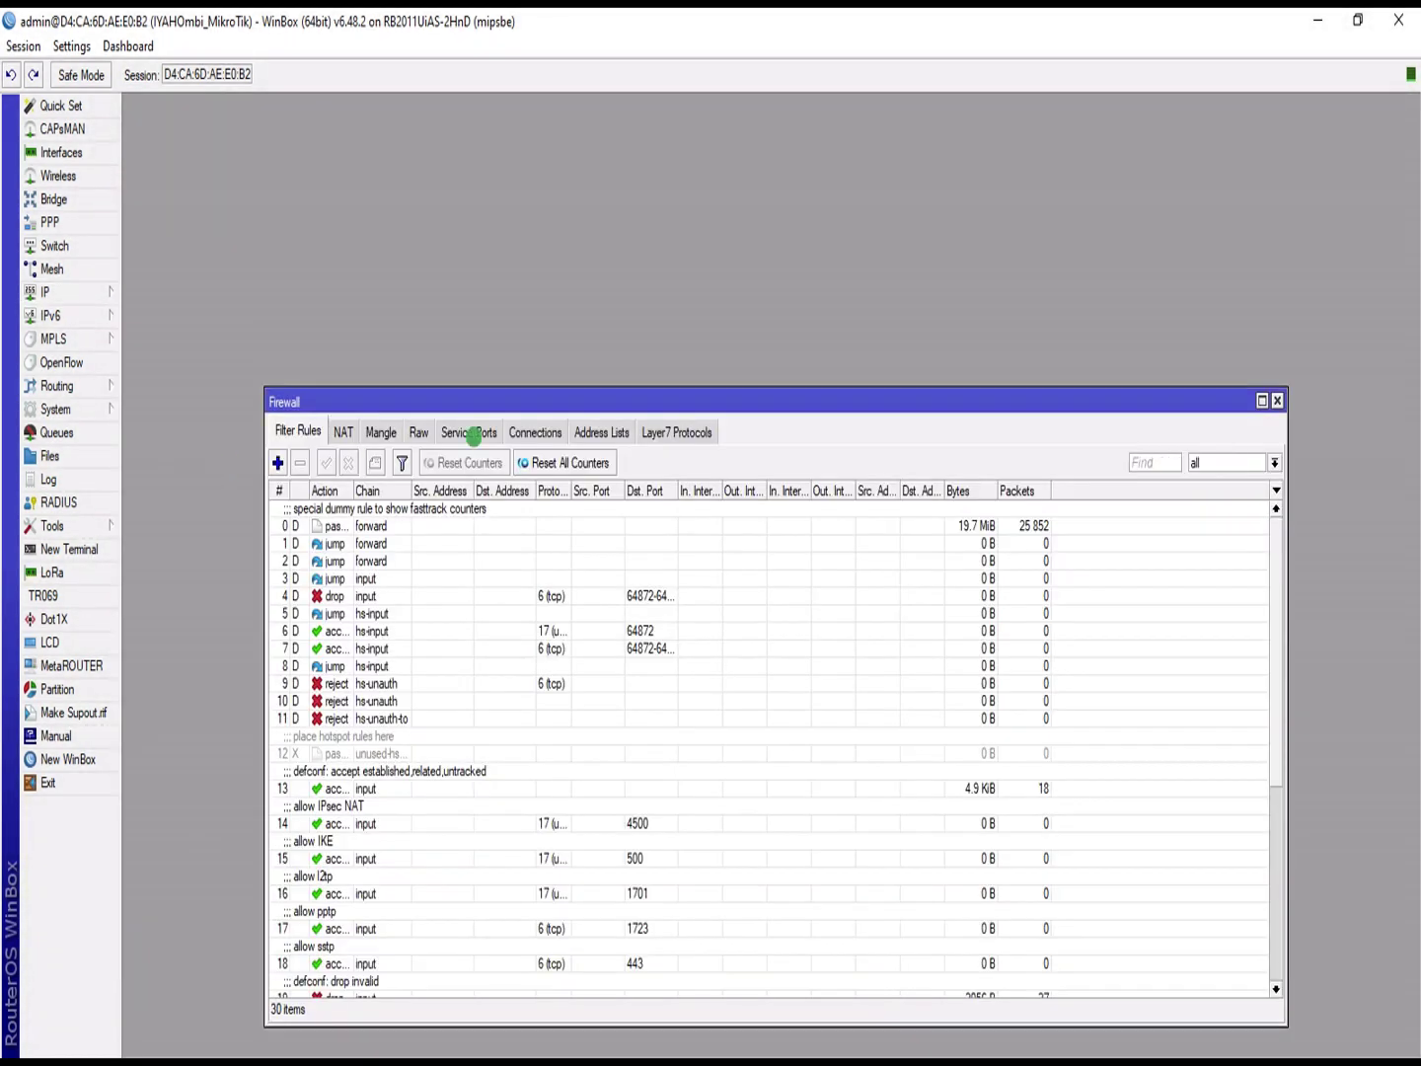
pyautogui.moveTo(488, 397); pyautogui.dragTo(460, 264)
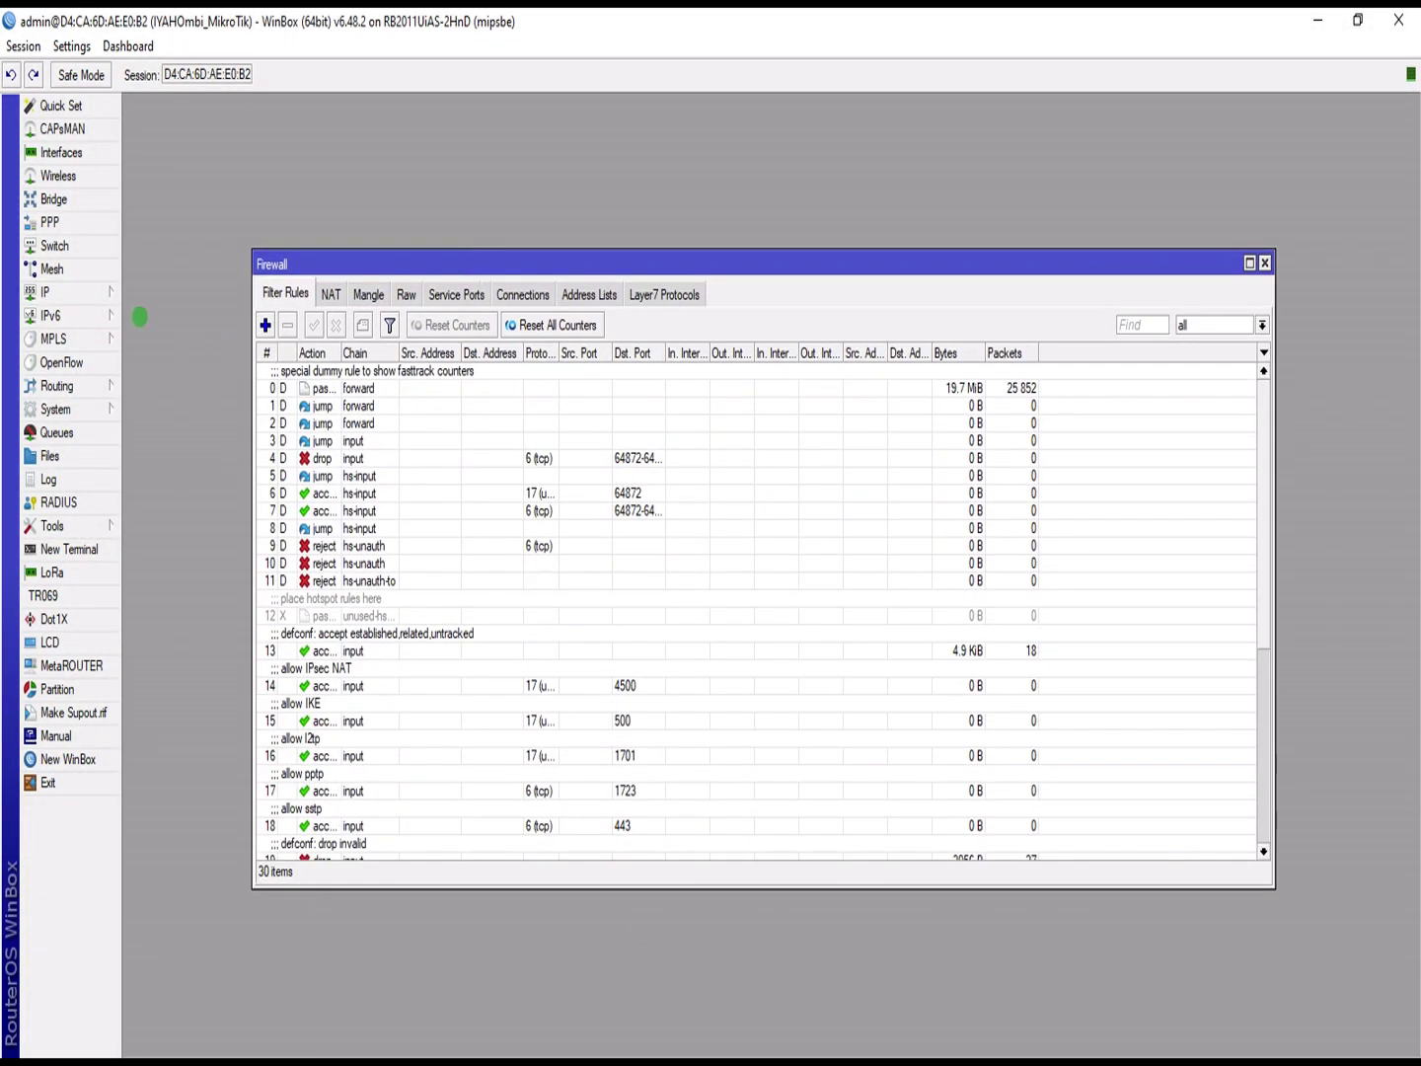
# Step: Copy the active address of the 192.168.9.254 DHCP lease and start a new firewall rule
pyautogui.click(47, 293)
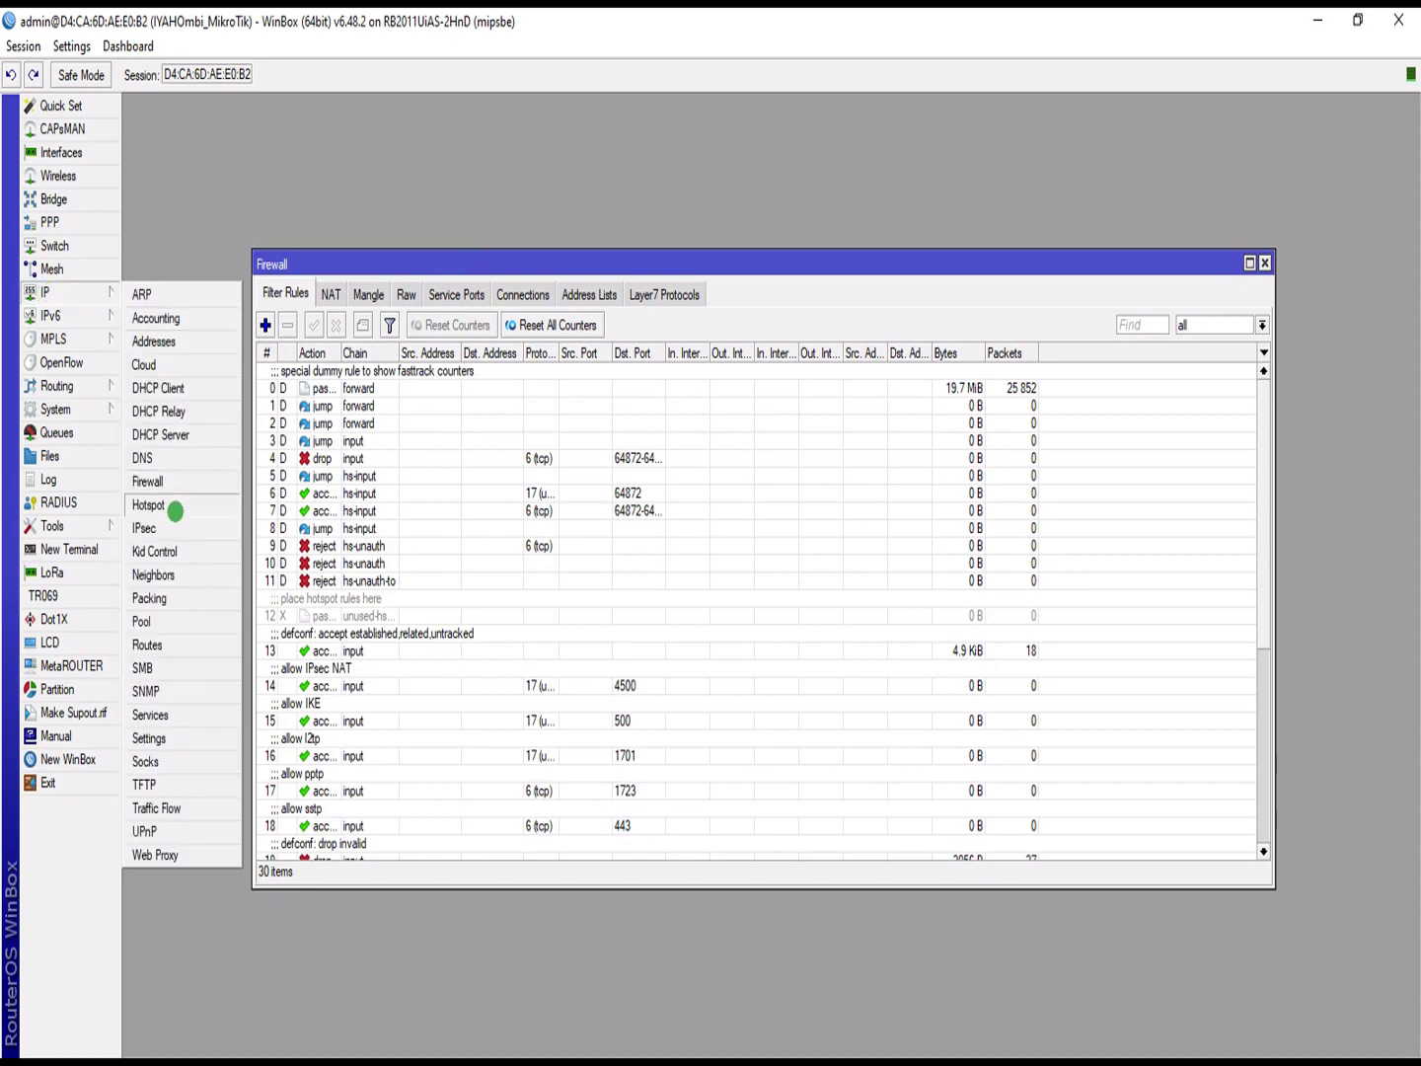
pyautogui.click(197, 434)
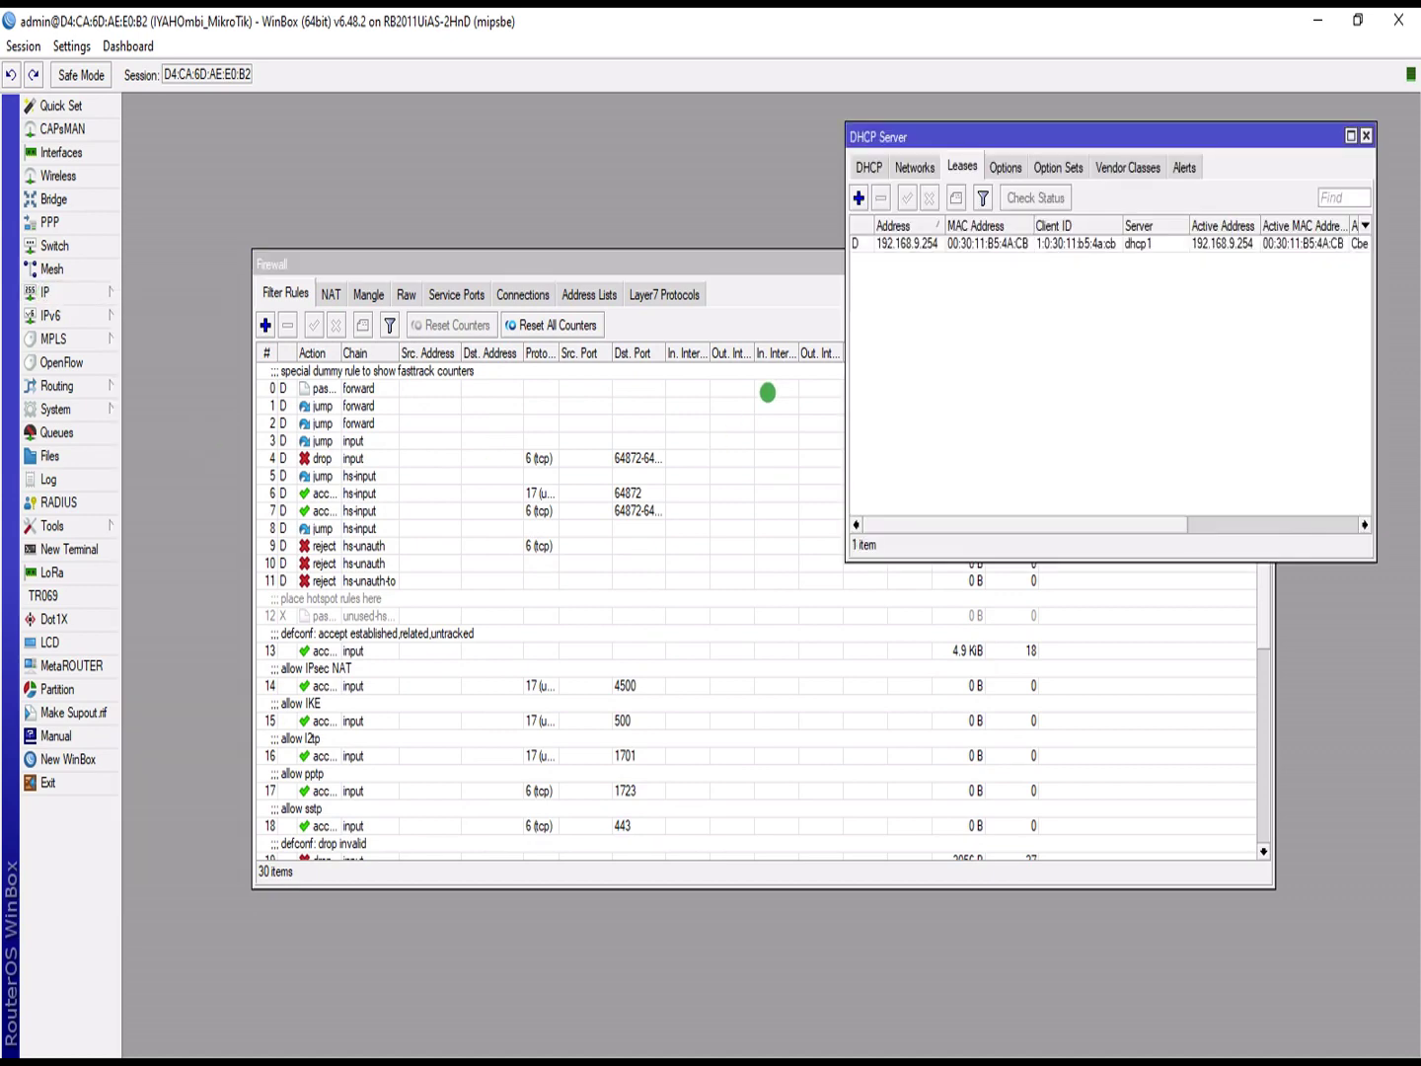
pyautogui.doubleClick(924, 246)
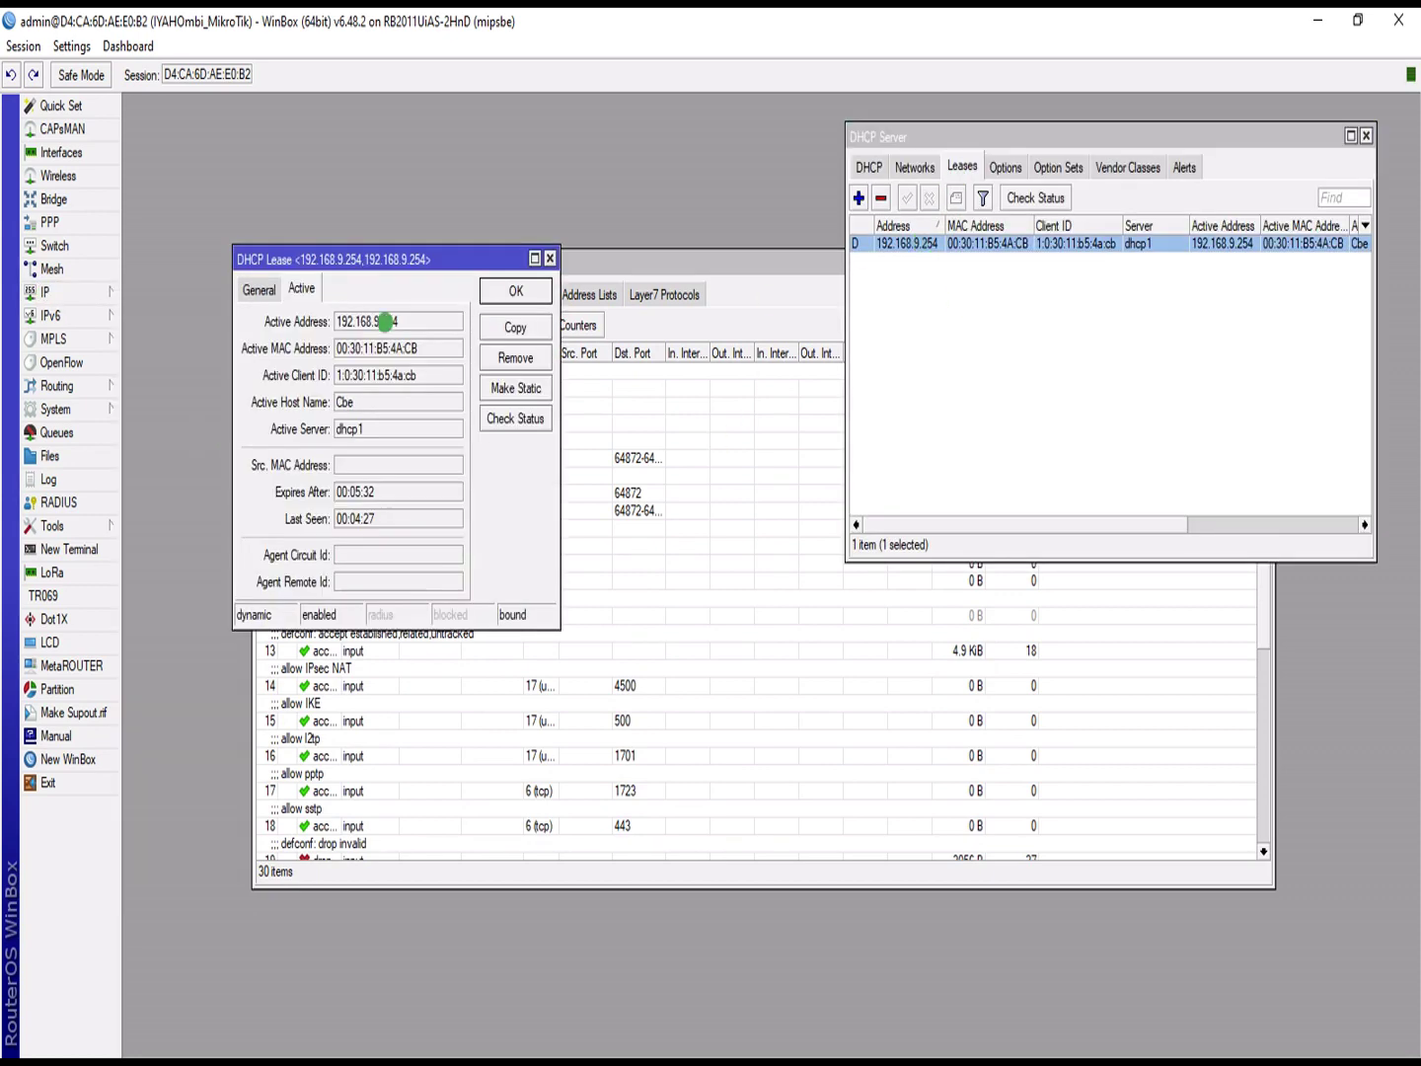
pyautogui.moveTo(368, 259); pyautogui.dragTo(1218, 585)
pyautogui.doubleClick(1266, 644)
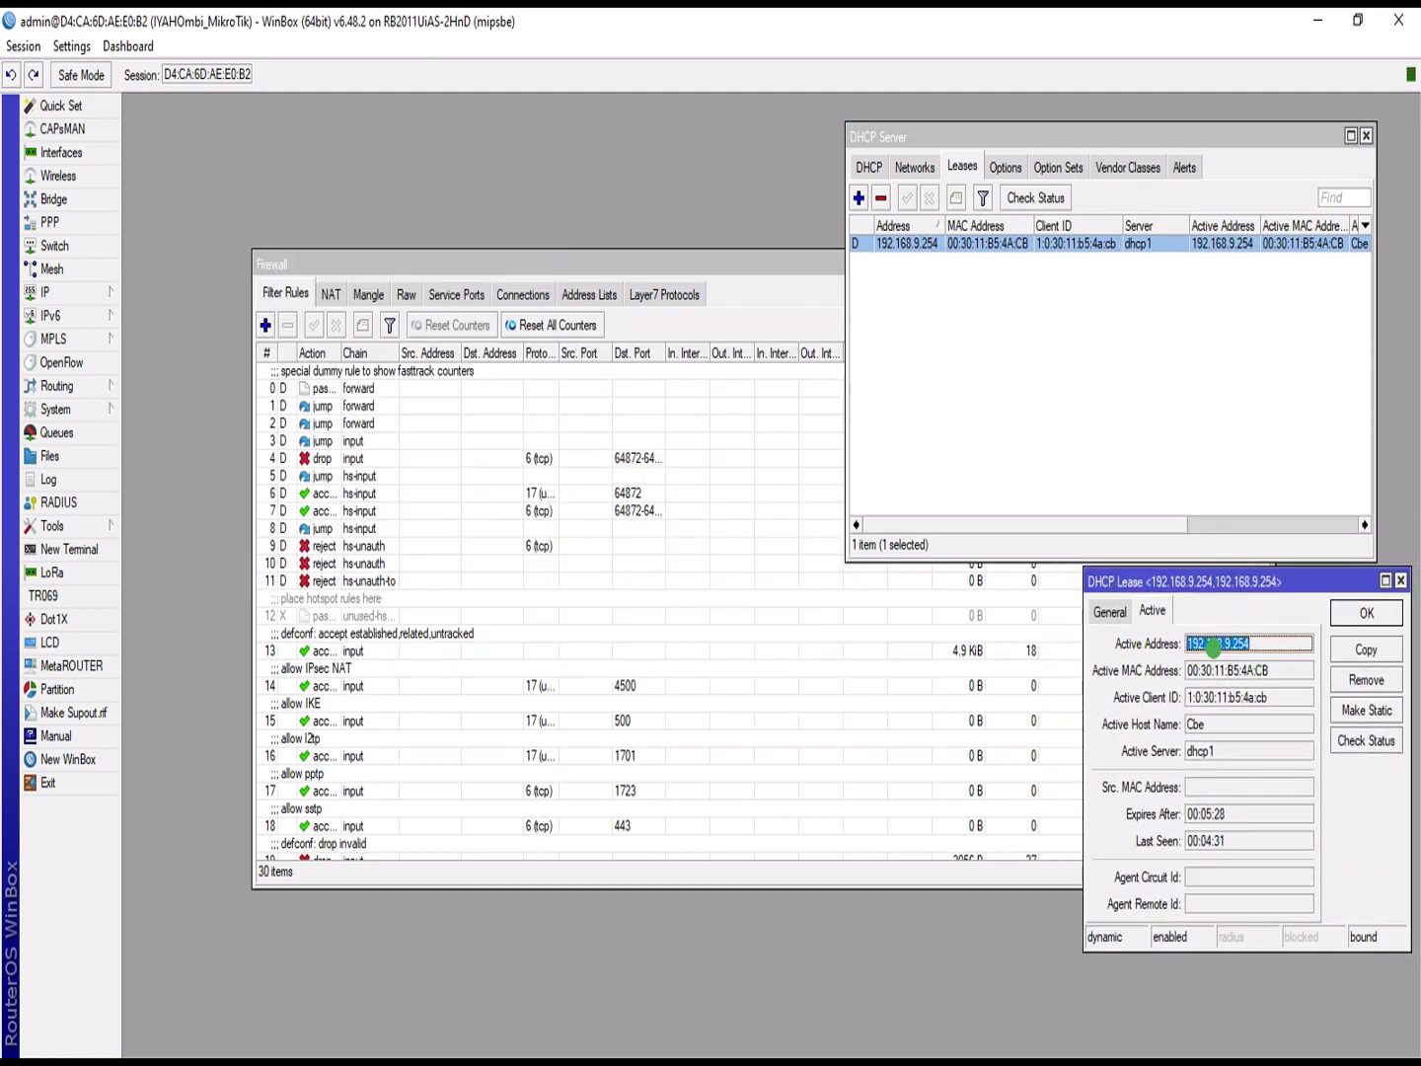
pyautogui.rightClick(1214, 647)
pyautogui.click(1255, 661)
pyautogui.click(662, 262)
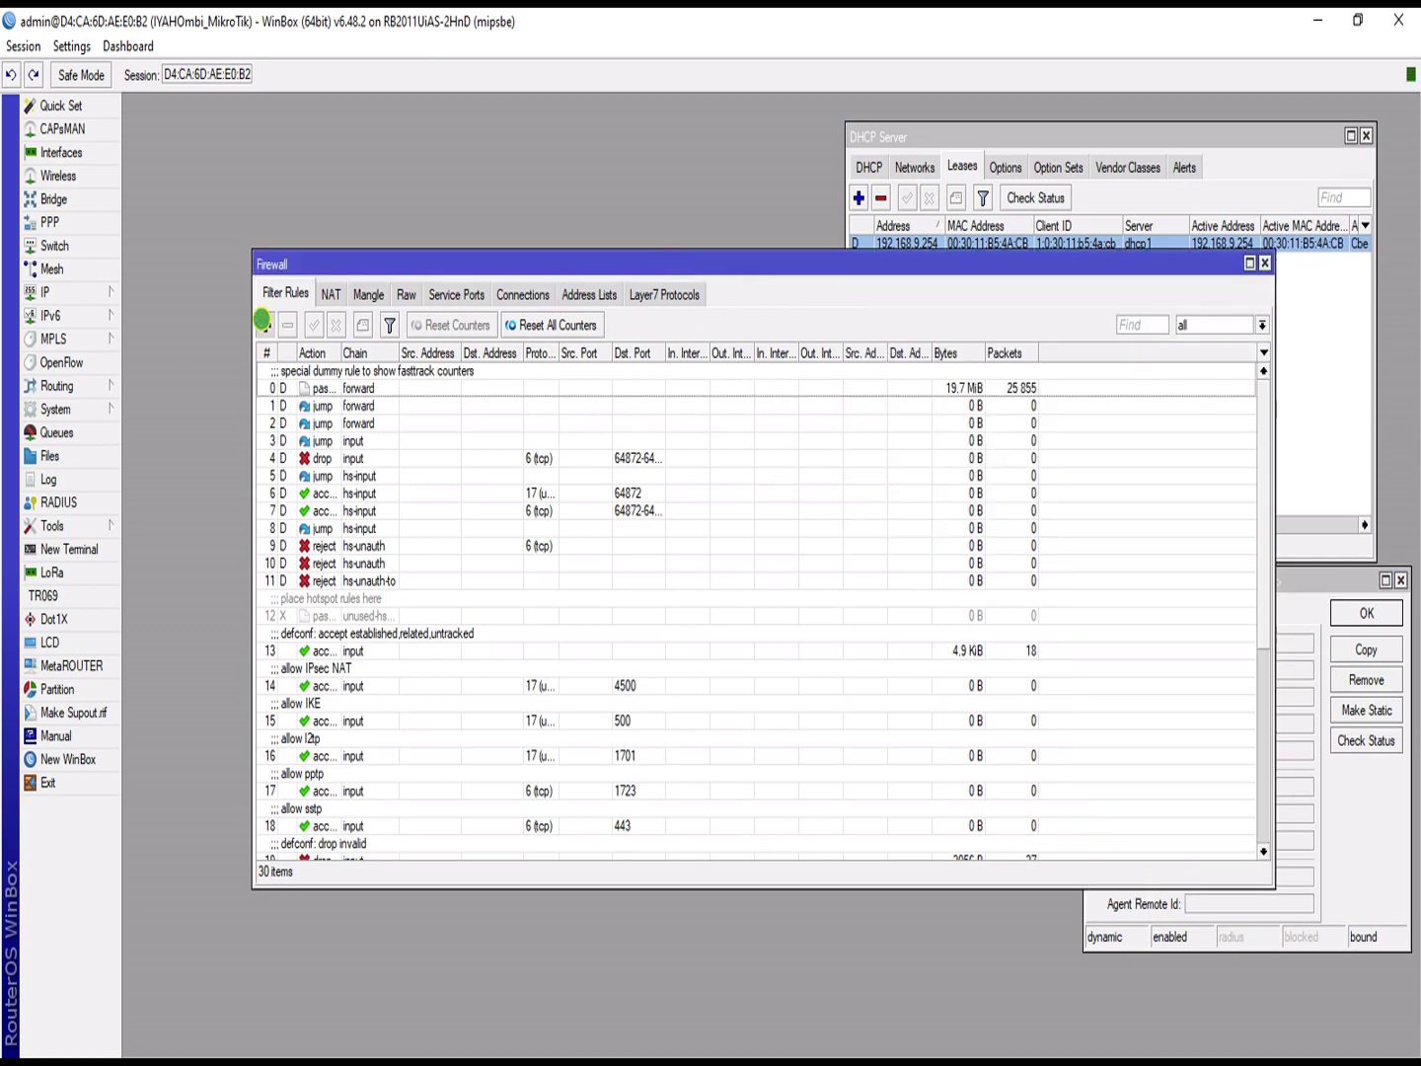
pyautogui.click(263, 323)
# Step: Give the new forward rule a 00:00:00–23:54:00 time schedule and apply it
pyautogui.moveTo(832, 282); pyautogui.dragTo(483, 145)
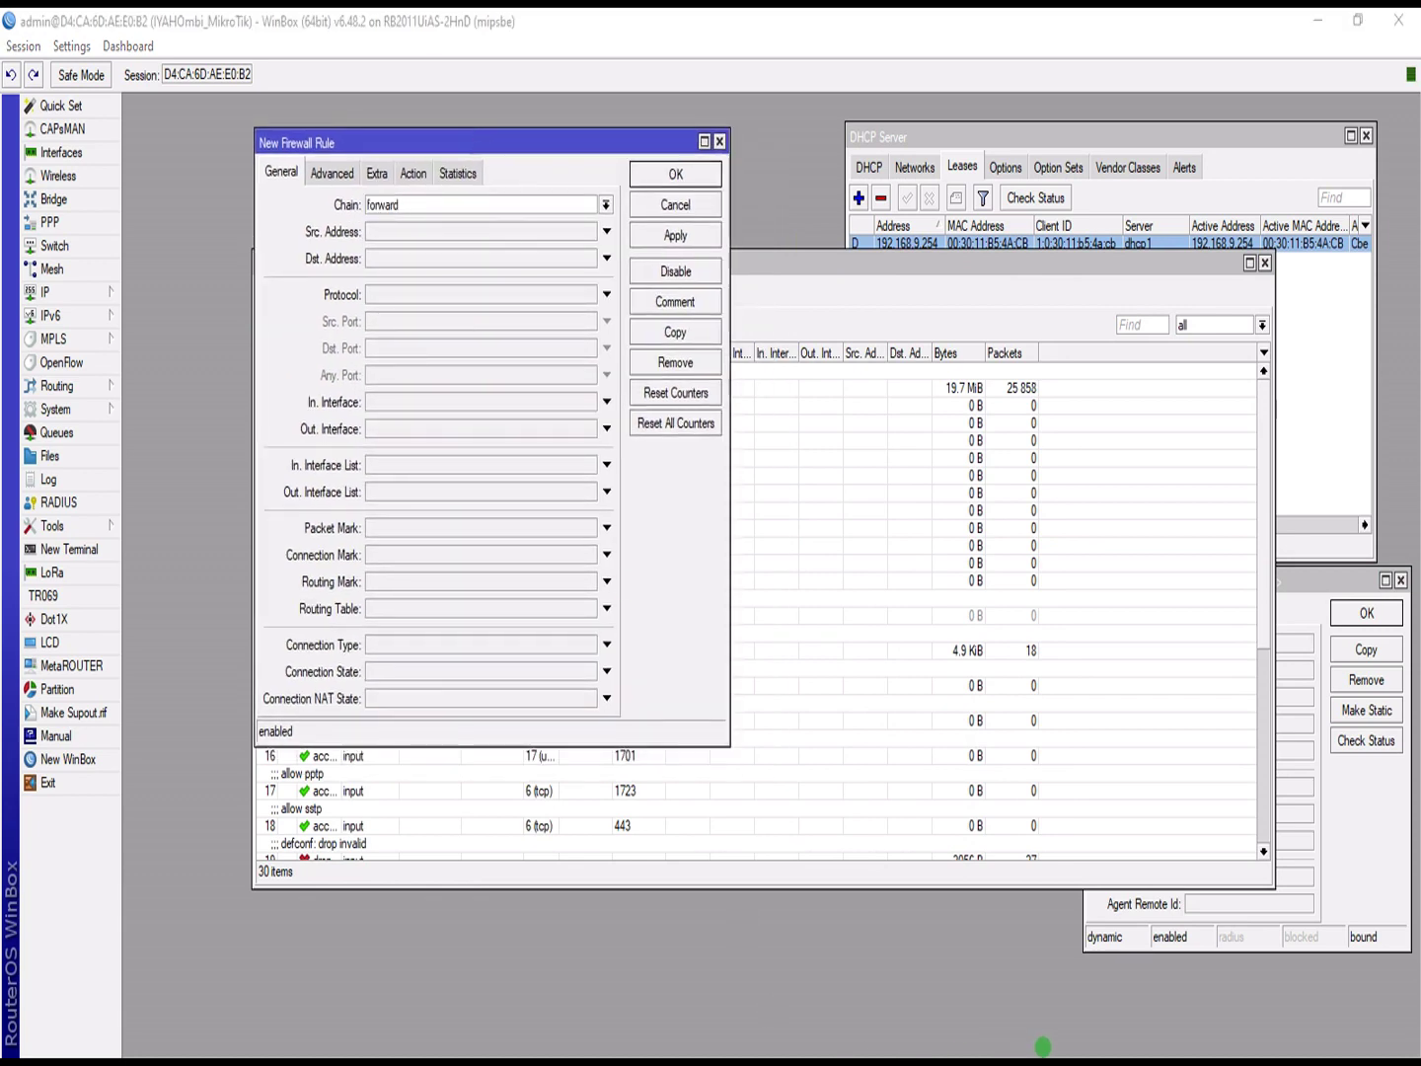
pyautogui.press('super')
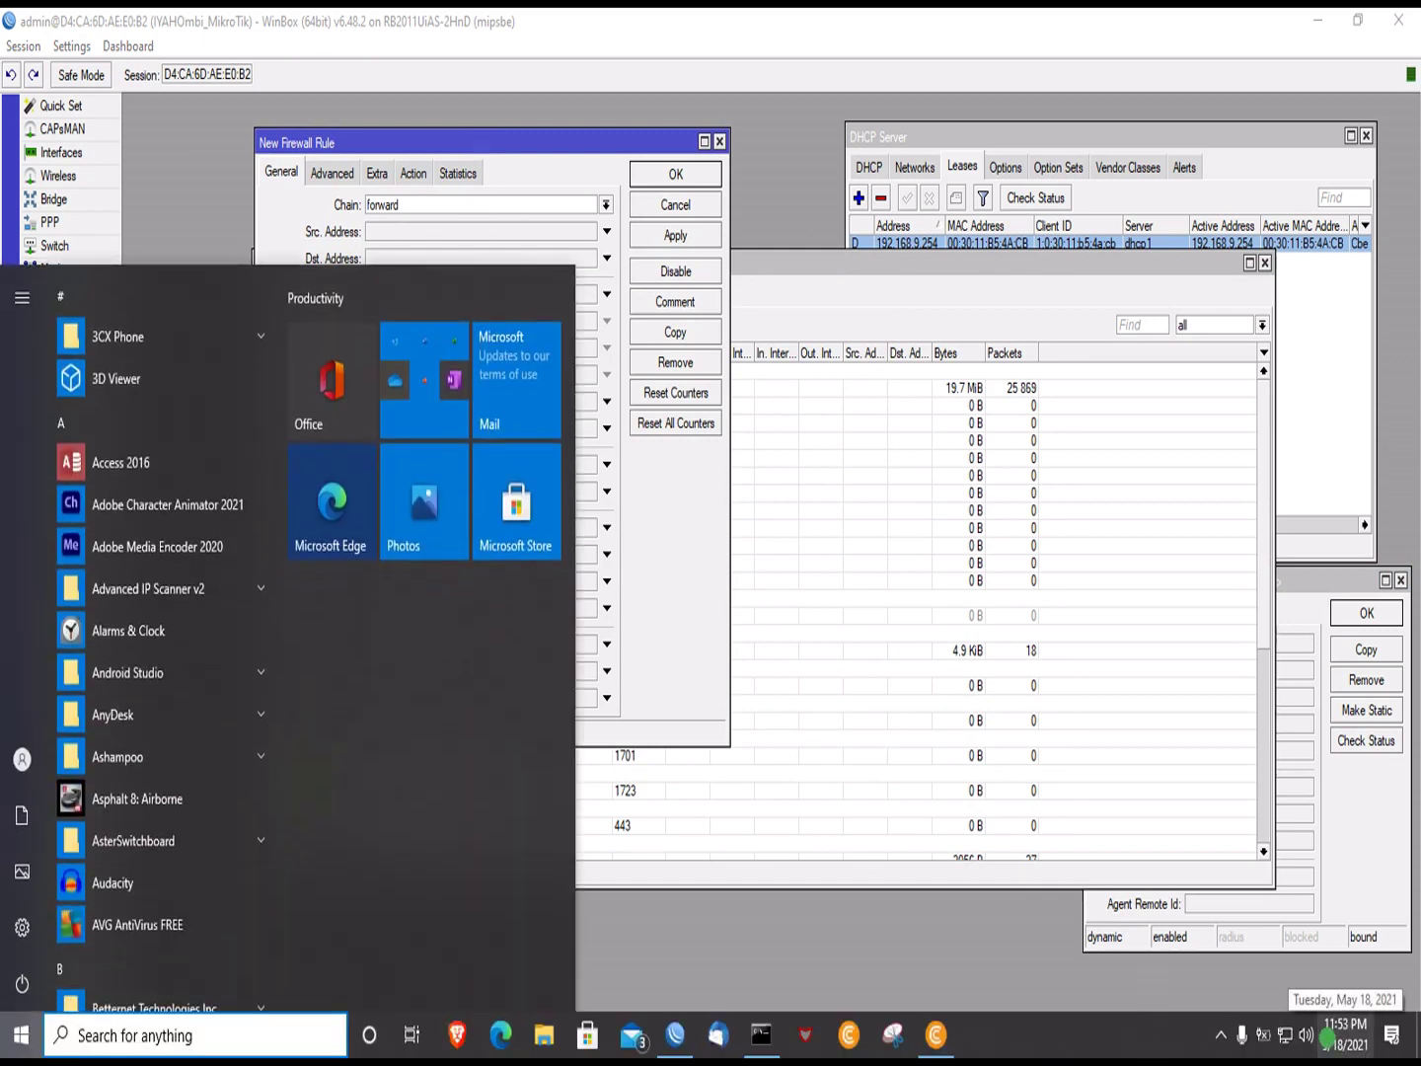
pyautogui.press('Escape')
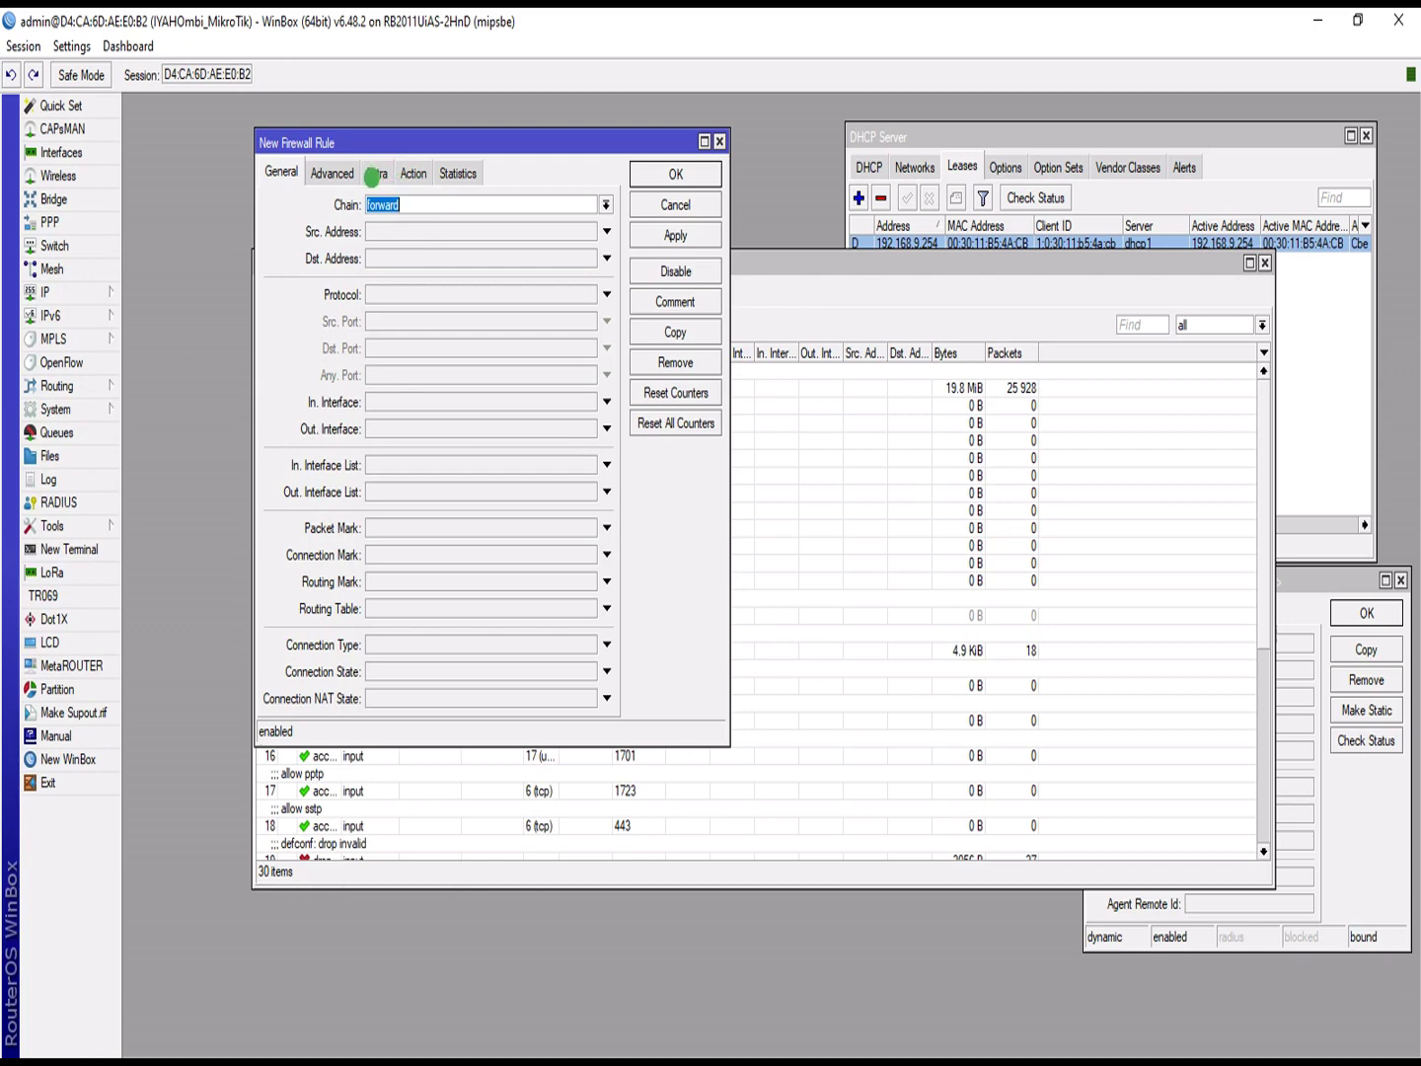
pyautogui.moveTo(404, 142); pyautogui.dragTo(472, 205)
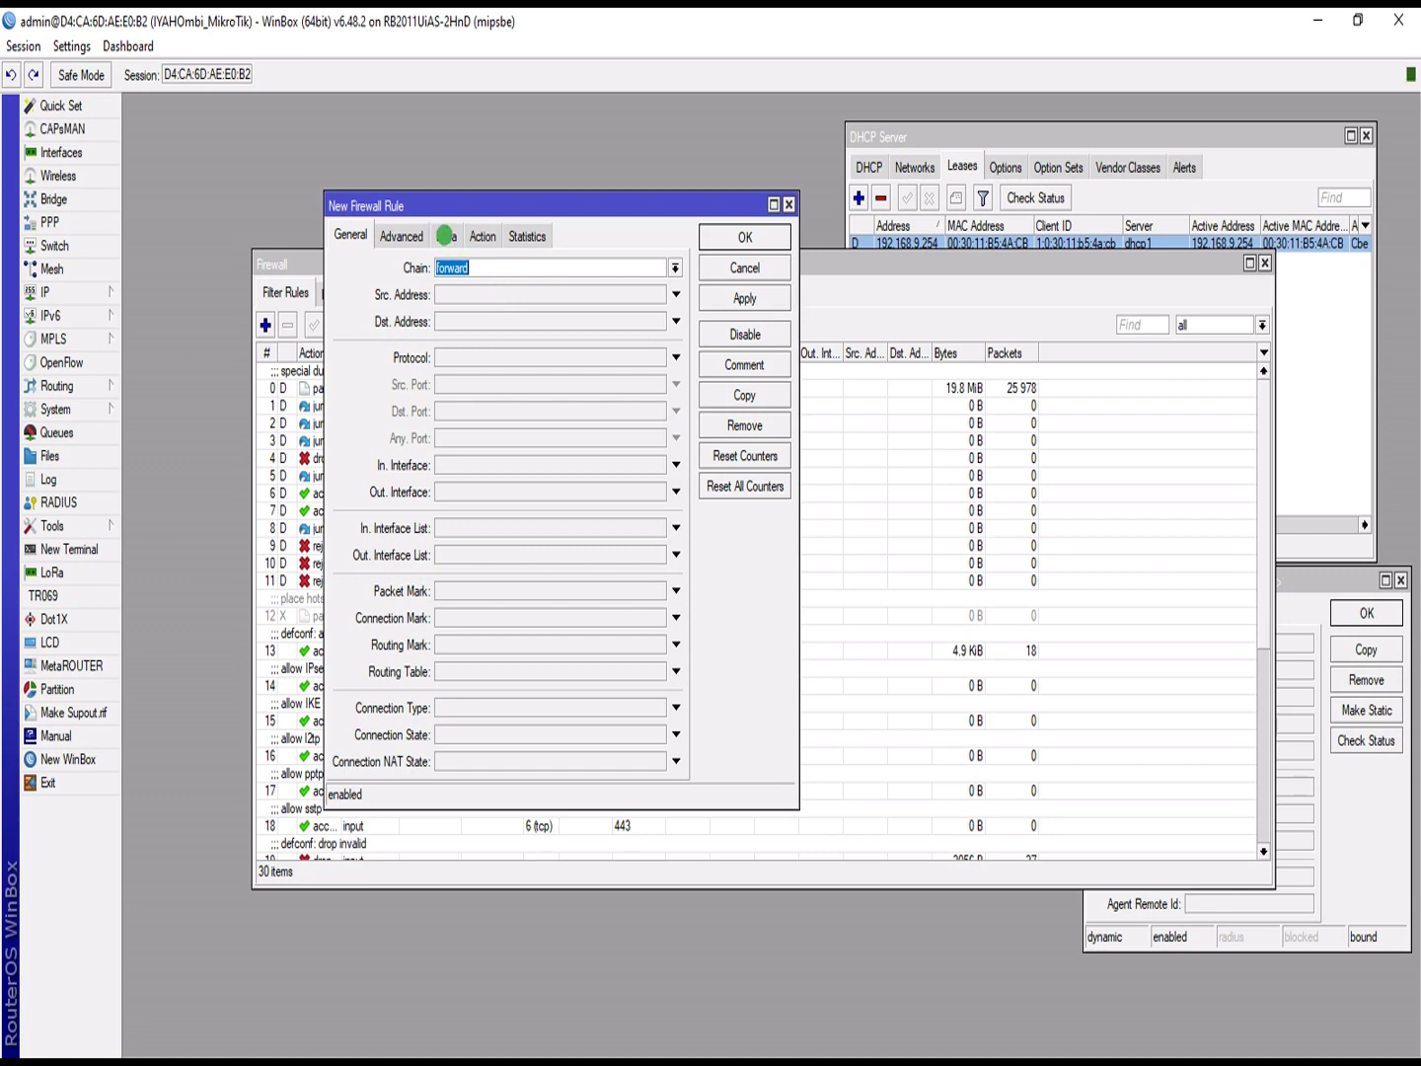
pyautogui.click(445, 235)
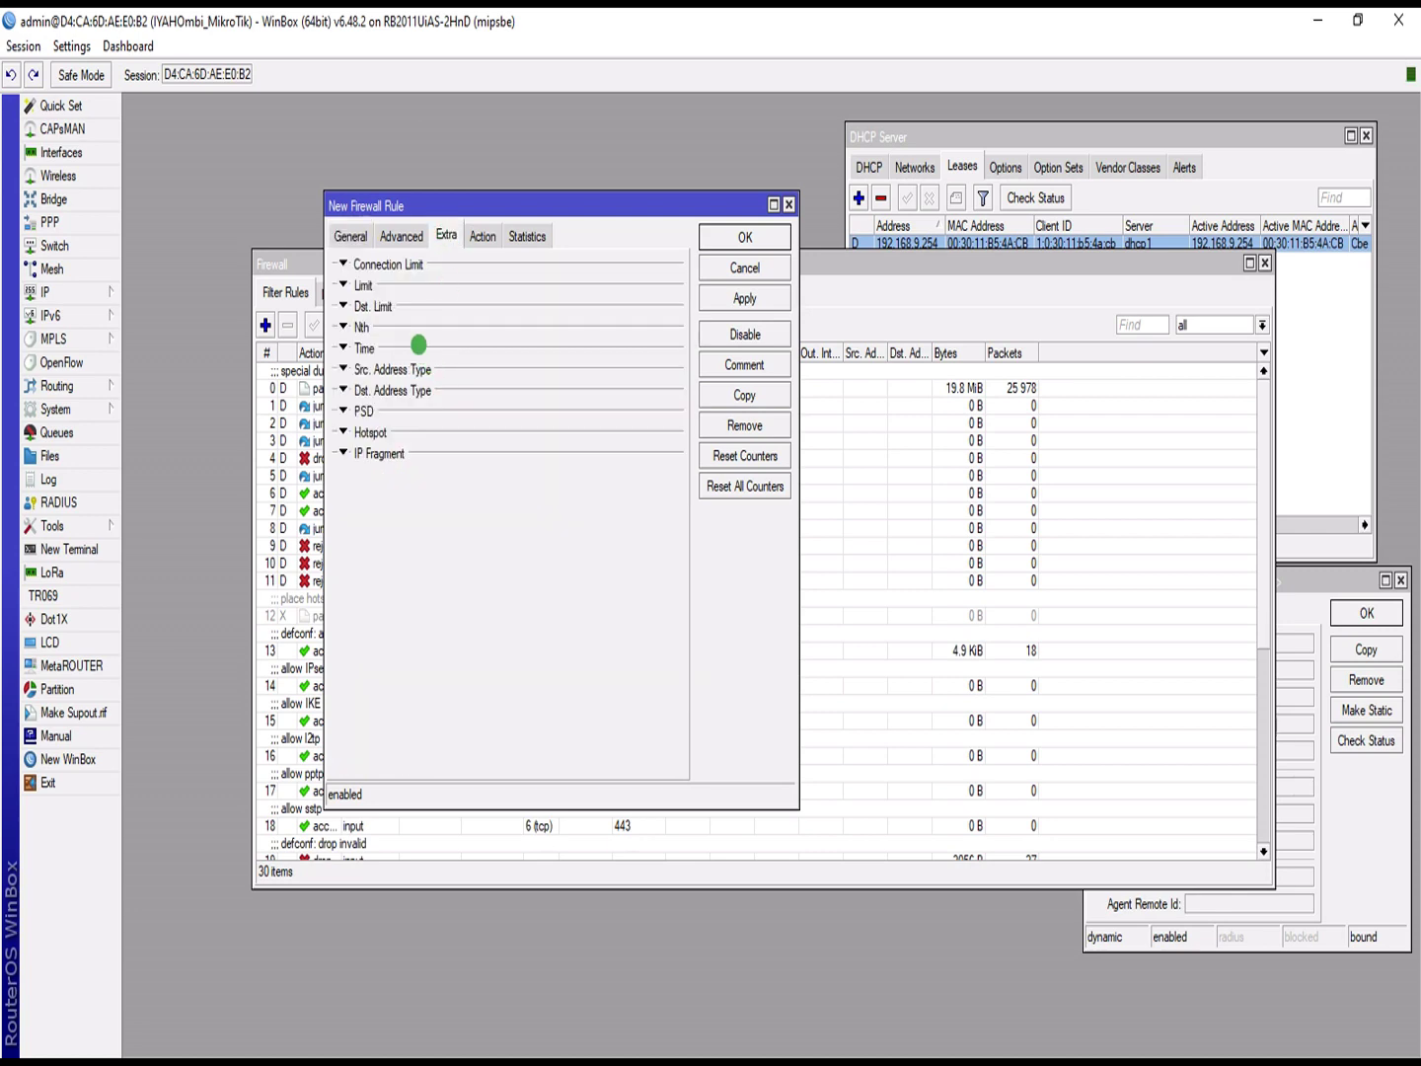
pyautogui.click(394, 346)
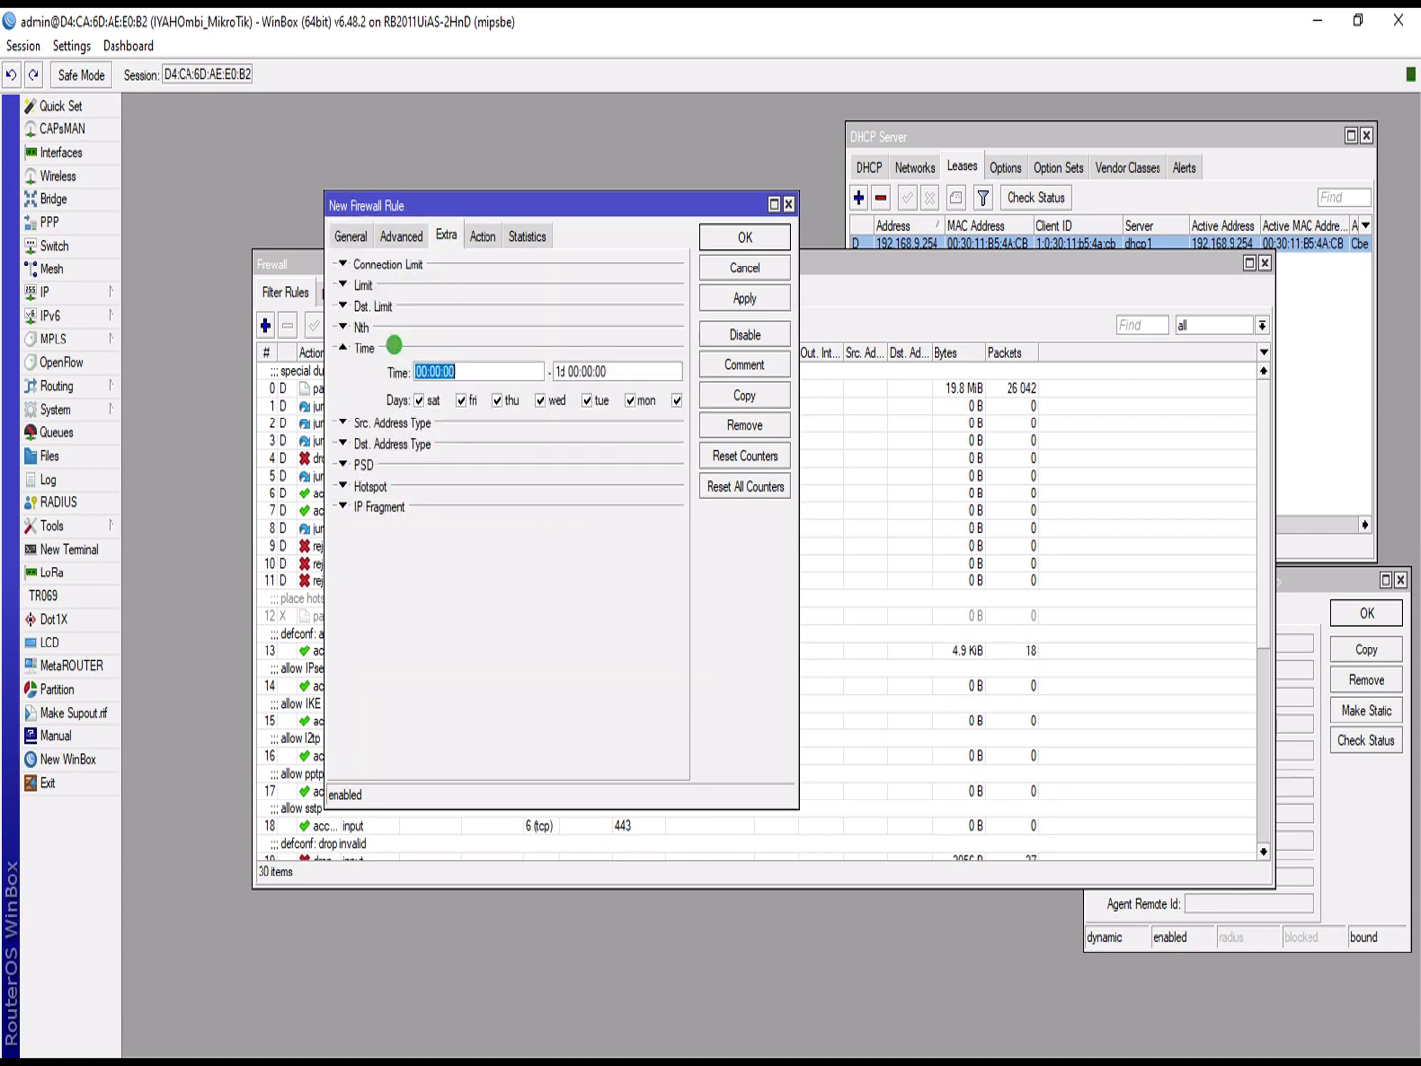
pyautogui.click(608, 371)
pyautogui.doubleClick(564, 371)
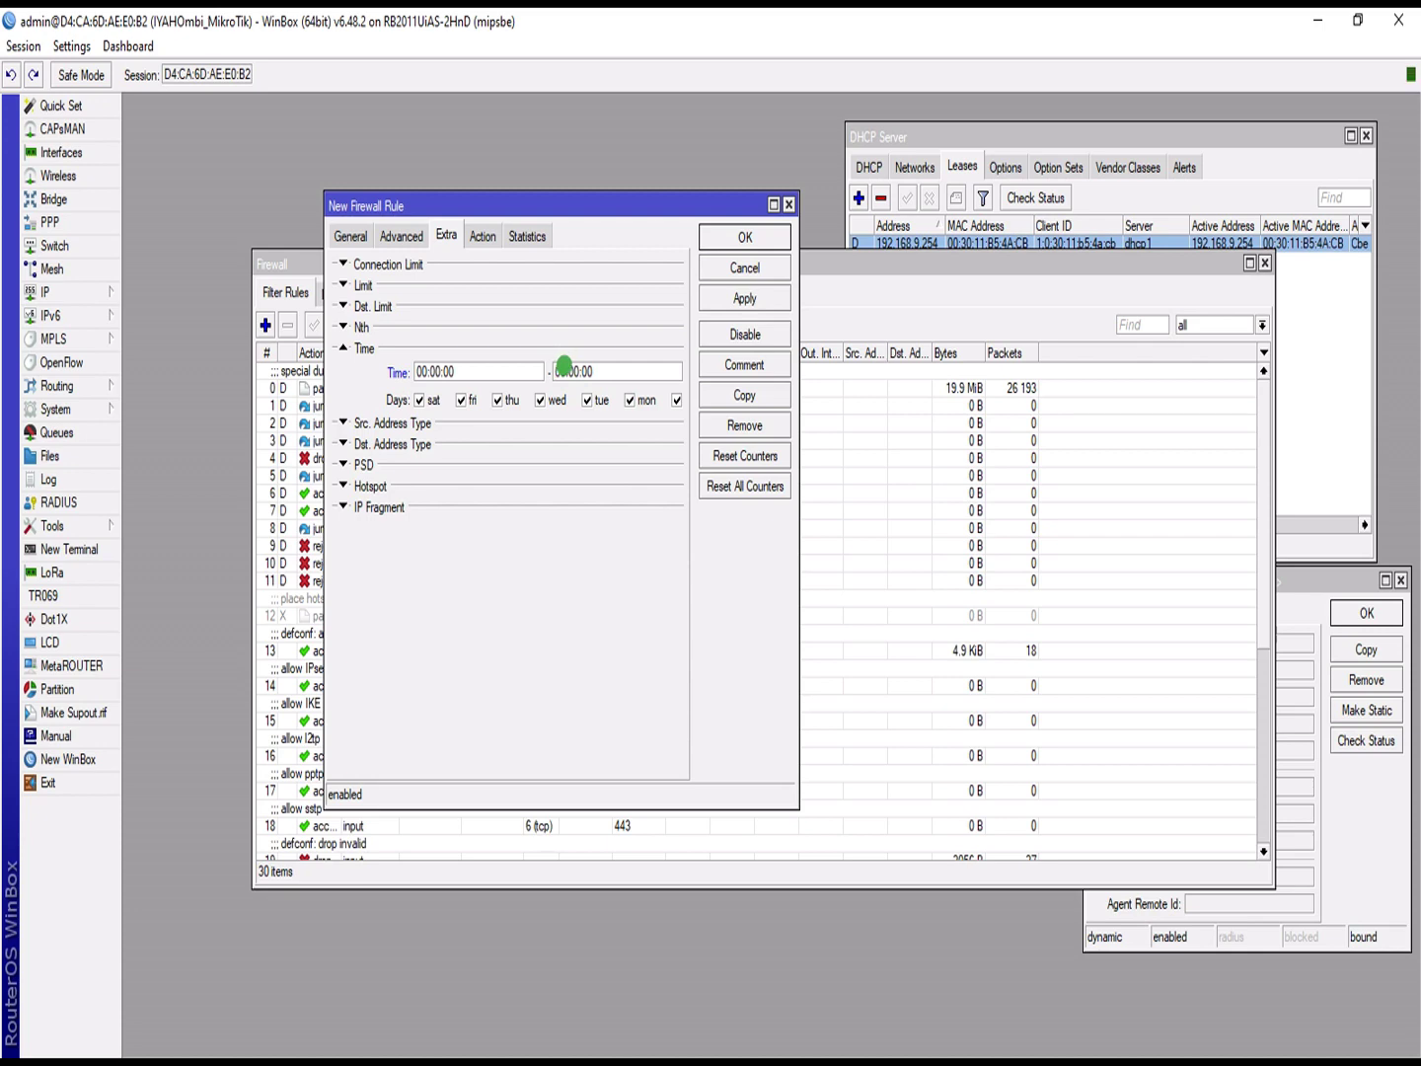
pyautogui.write('23')
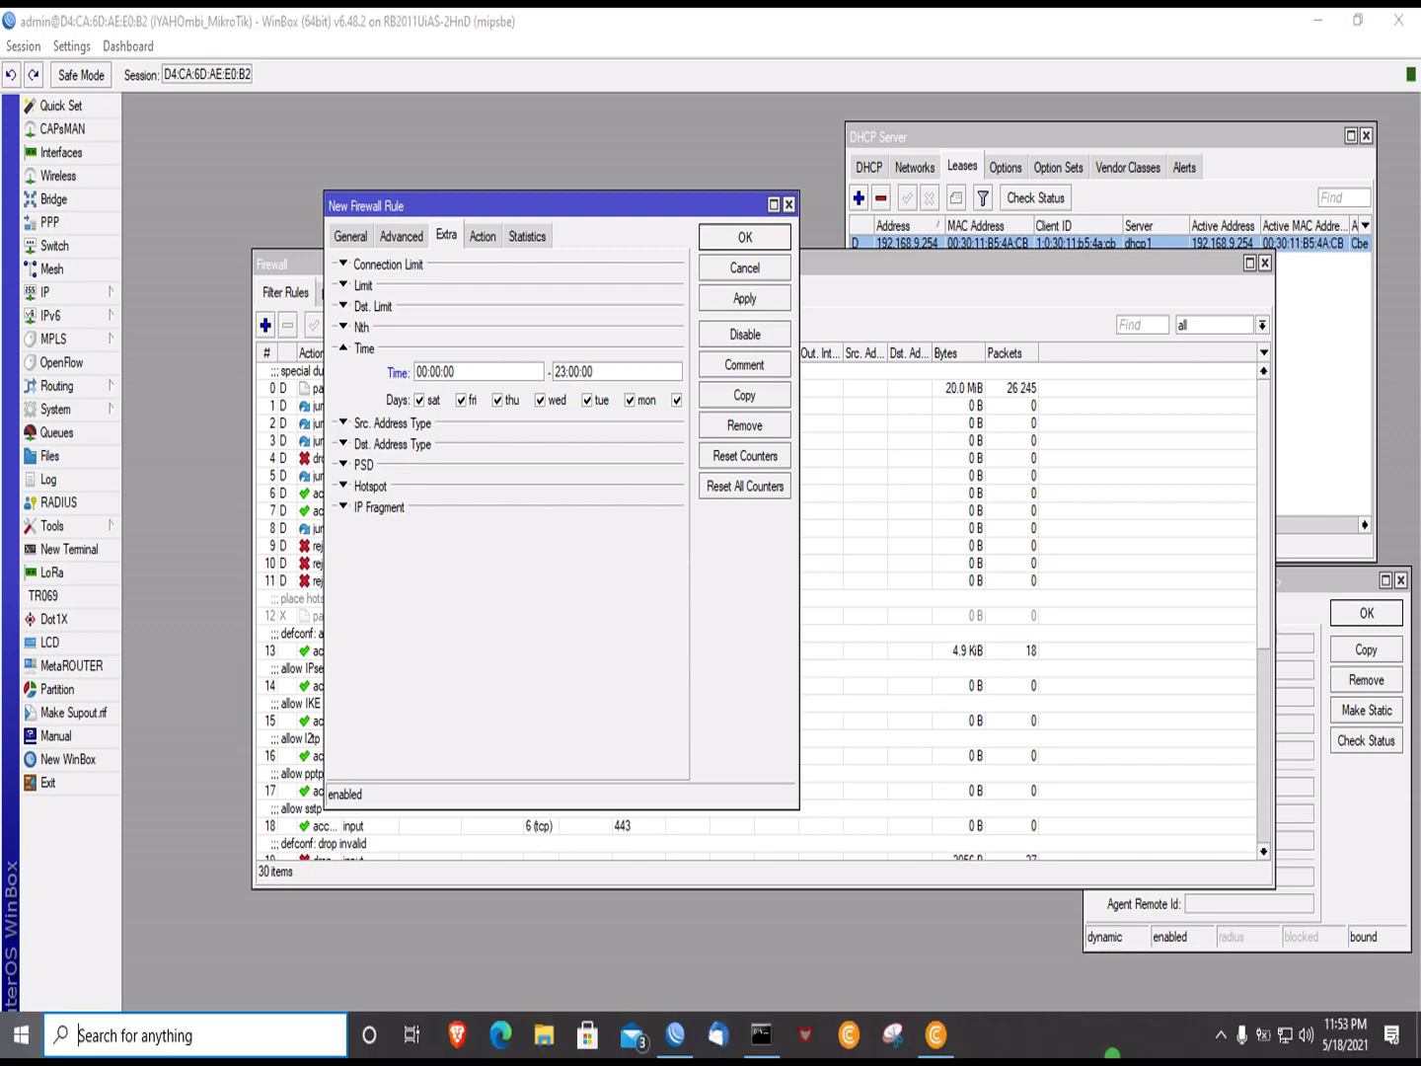
pyautogui.press('super')
pyautogui.press('super')
pyautogui.hotkey('shift', 'Tab')
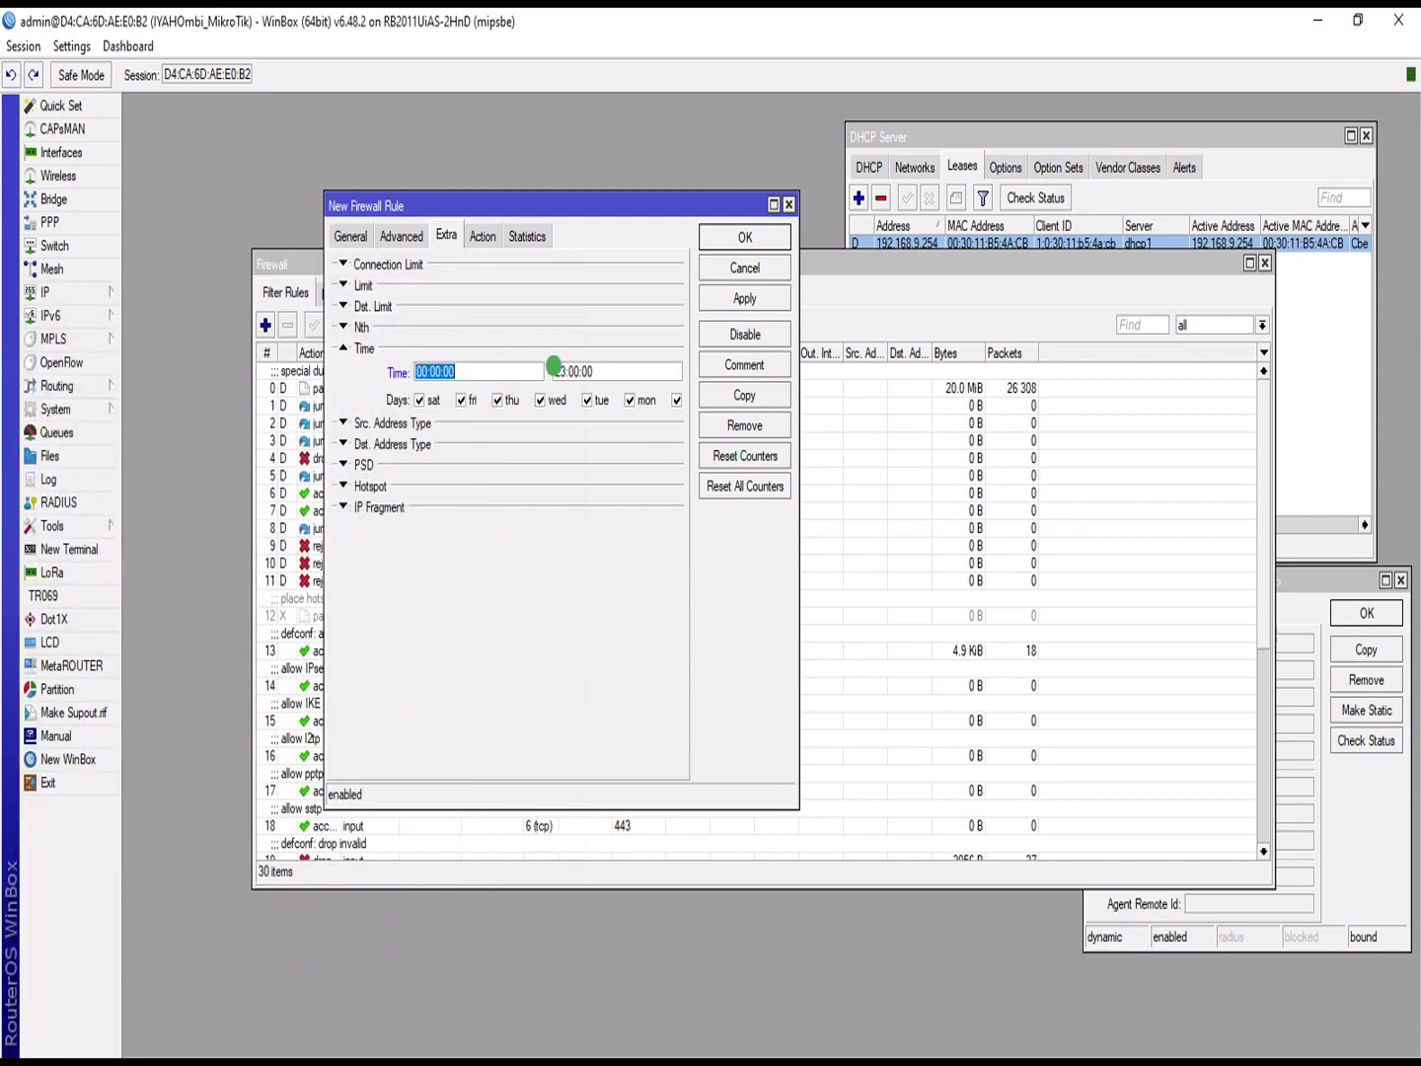
pyautogui.click(581, 371)
pyautogui.click(741, 297)
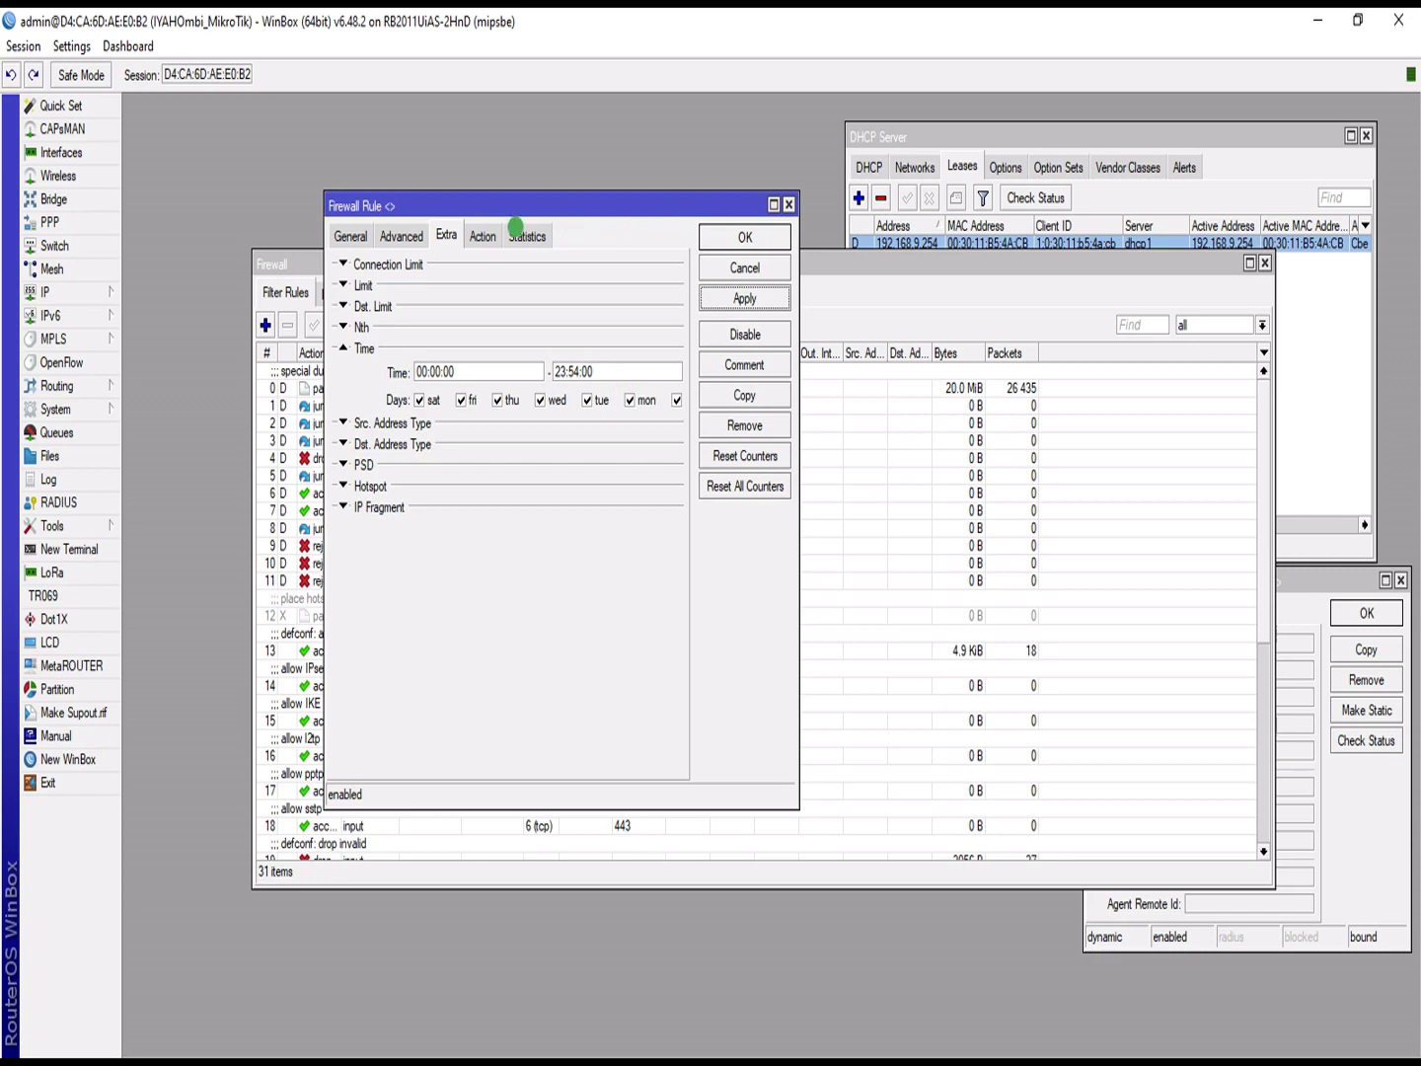
# Step: Set the rule's action to drop and its destination address to 192.168.9.254, then save it
pyautogui.click(484, 235)
pyautogui.click(469, 269)
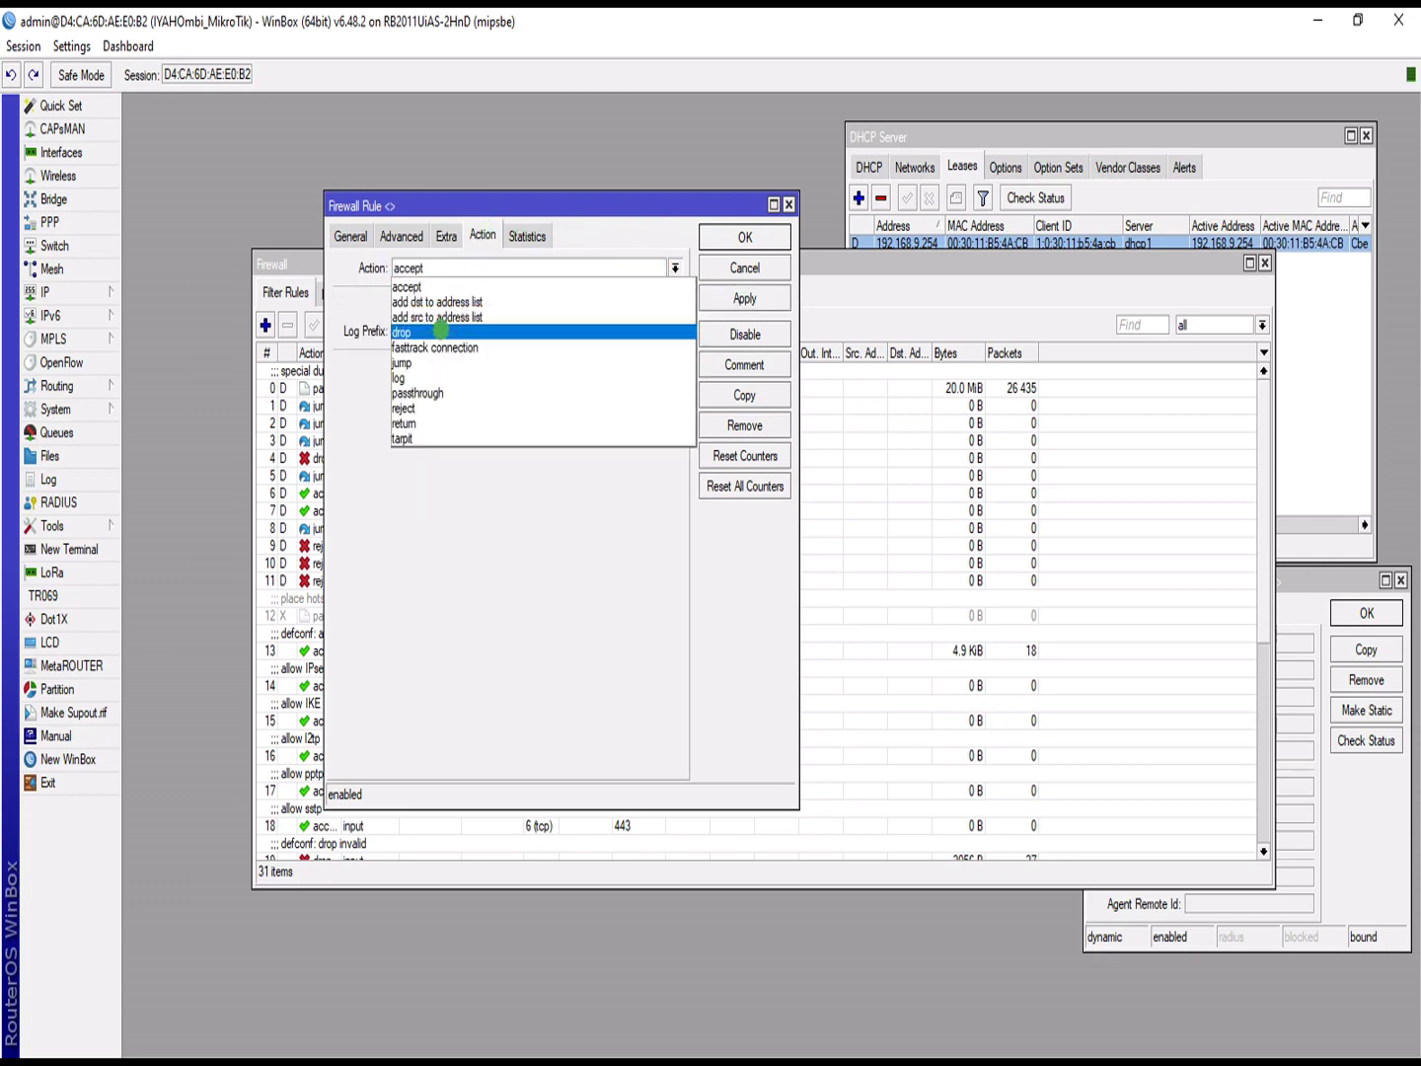
pyautogui.click(440, 331)
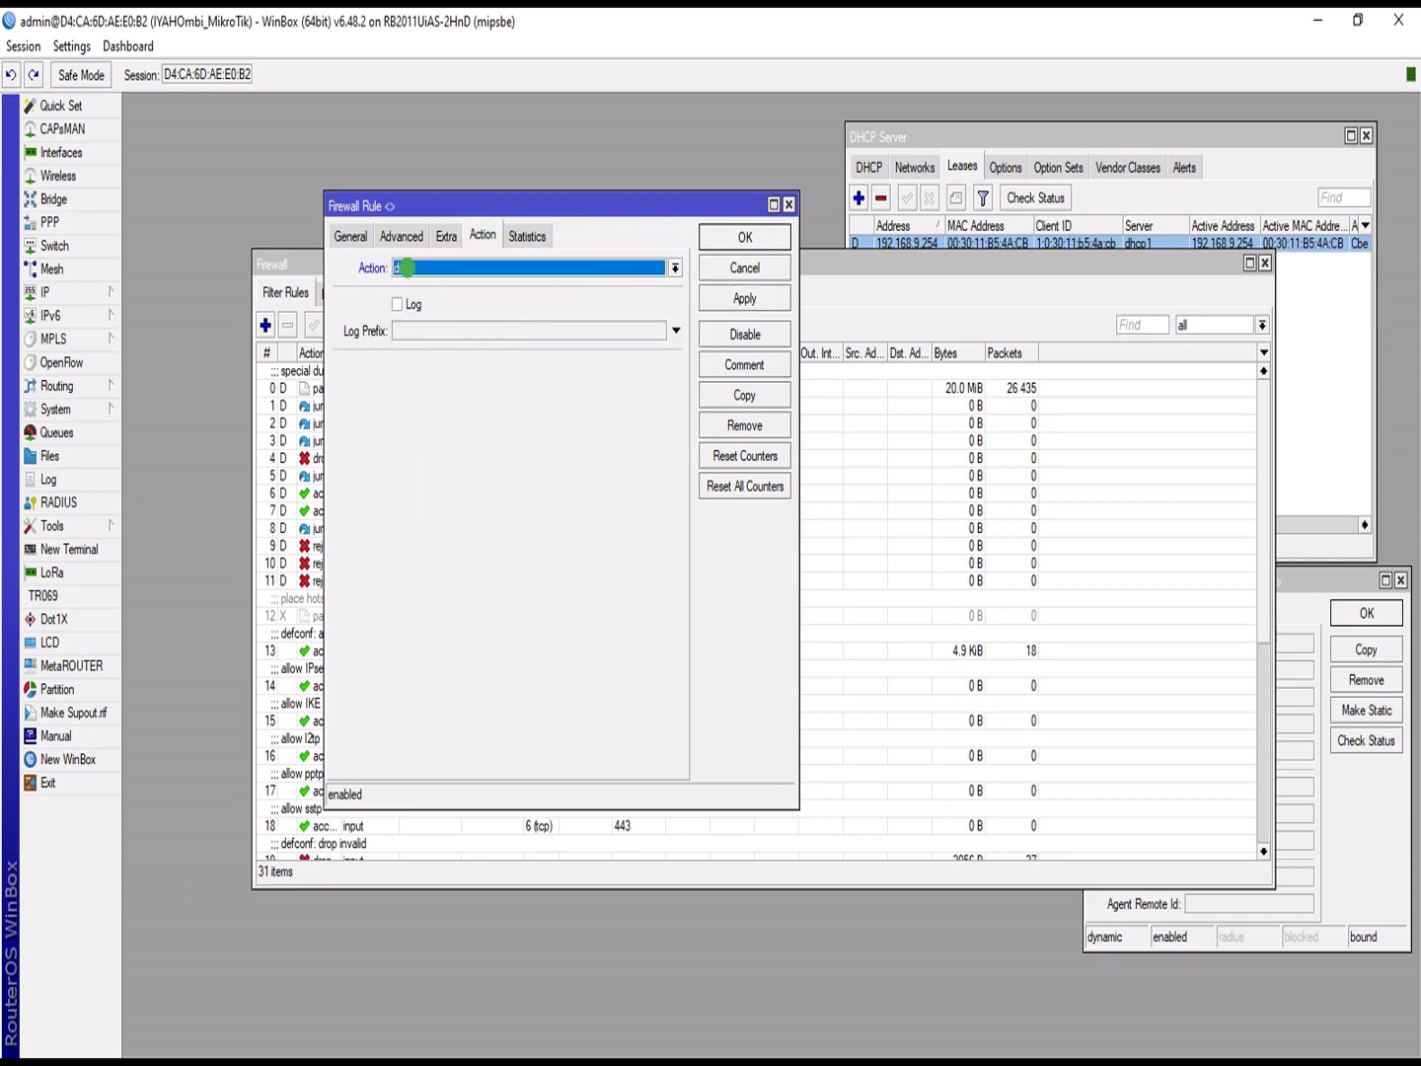
pyautogui.click(344, 239)
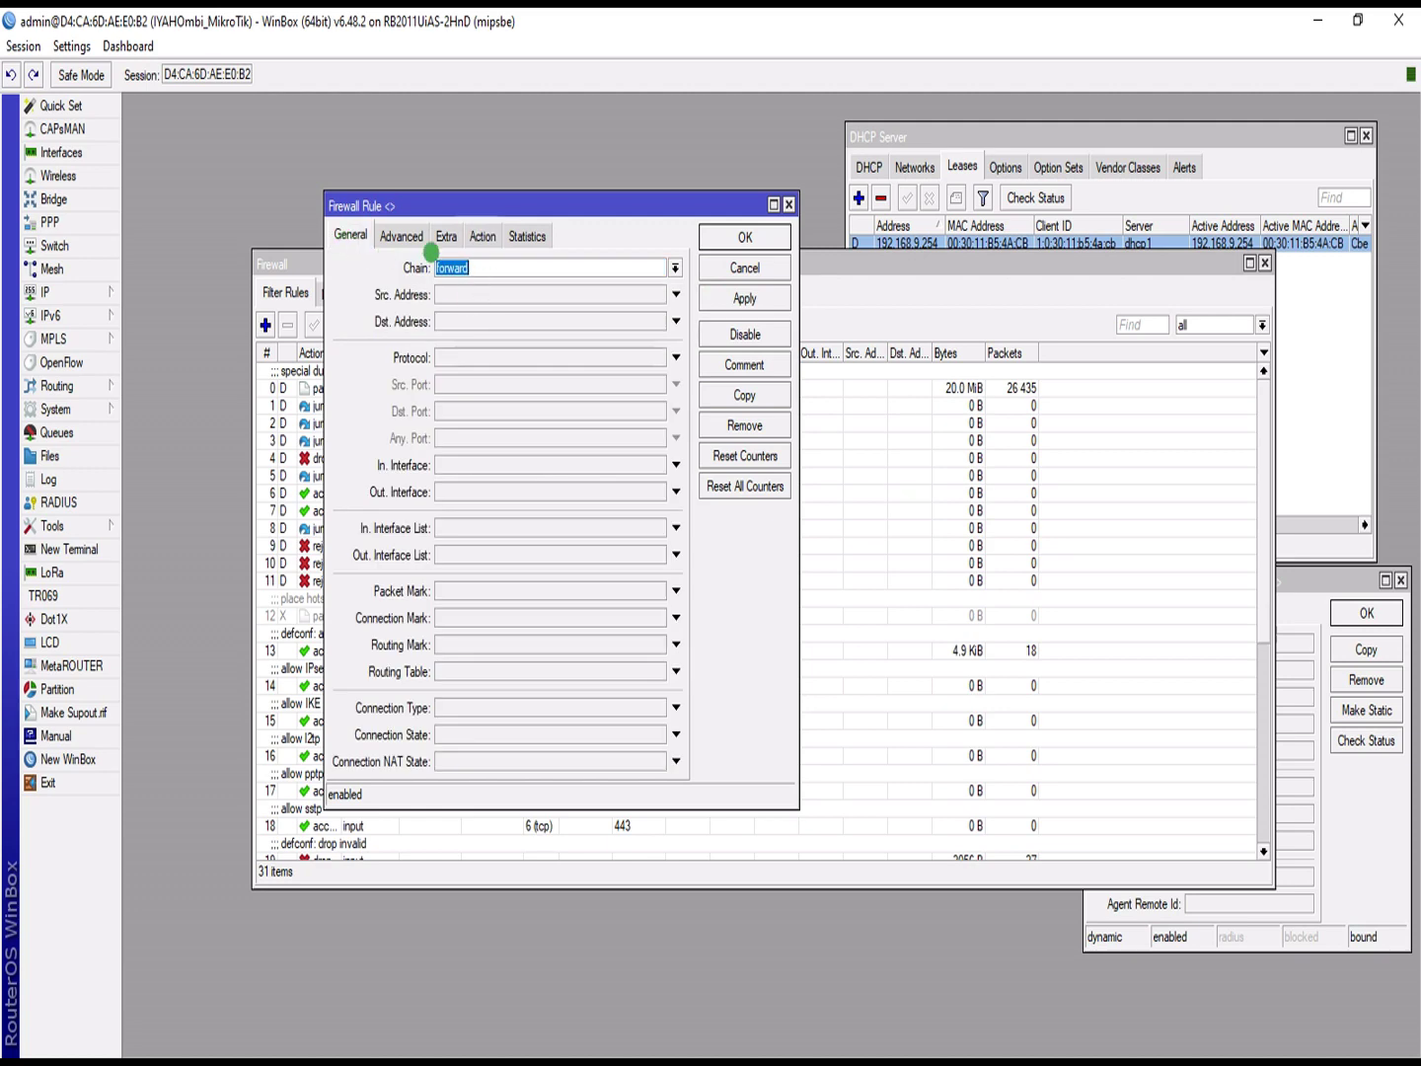
pyautogui.click(473, 320)
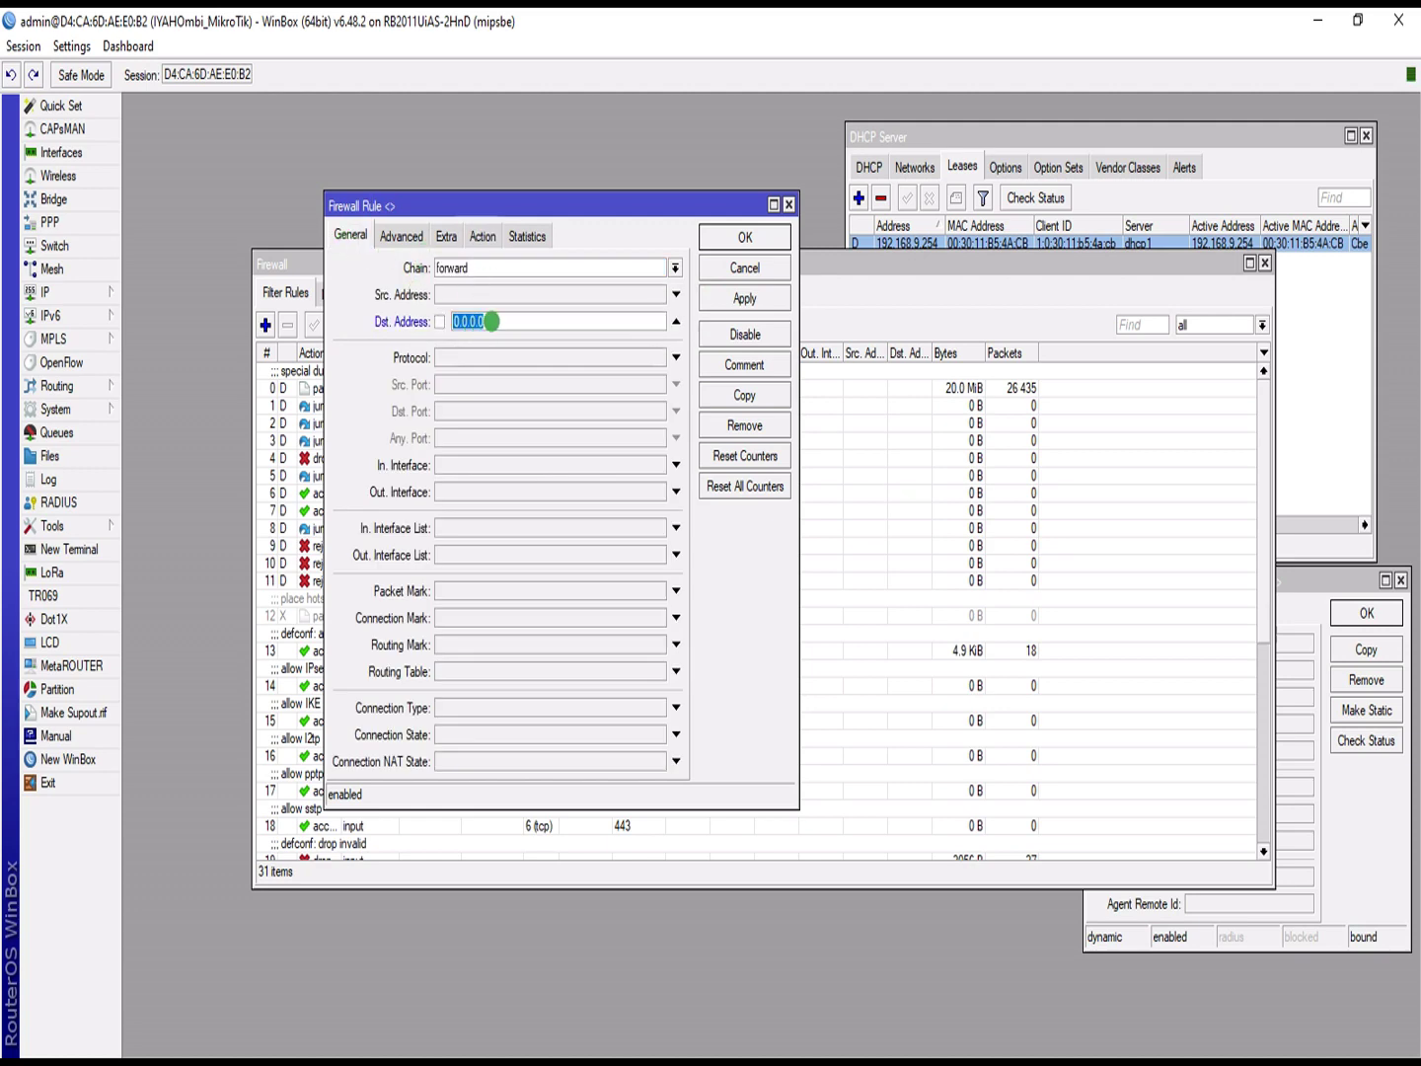
pyautogui.write('192.168.9.254')
pyautogui.click(709, 298)
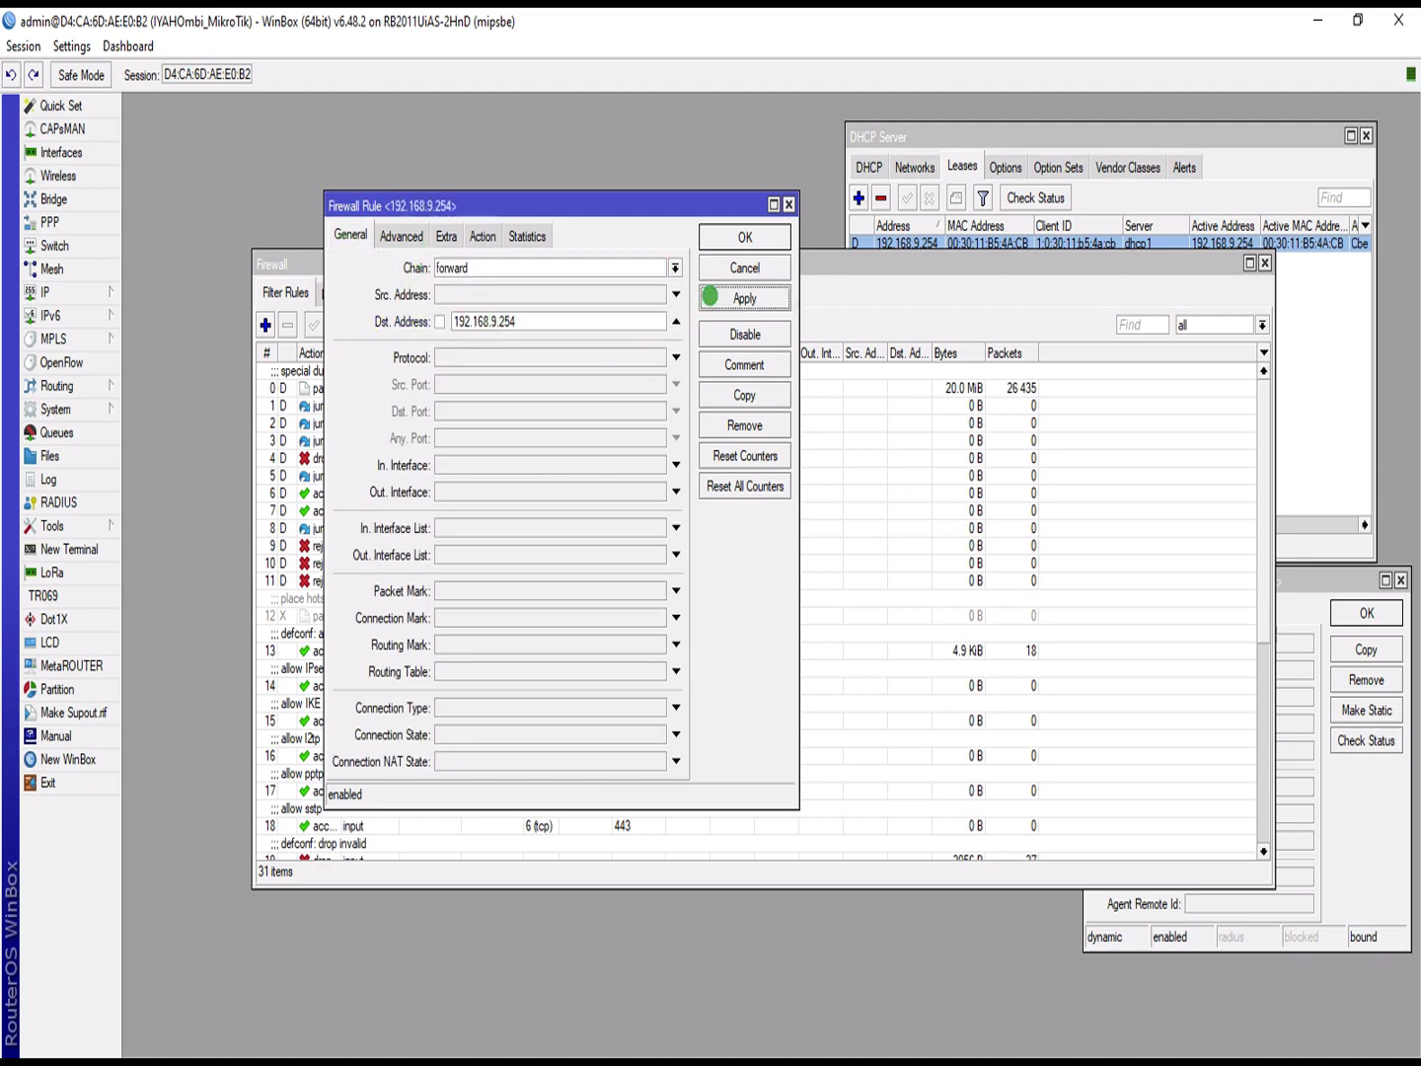
pyautogui.click(738, 237)
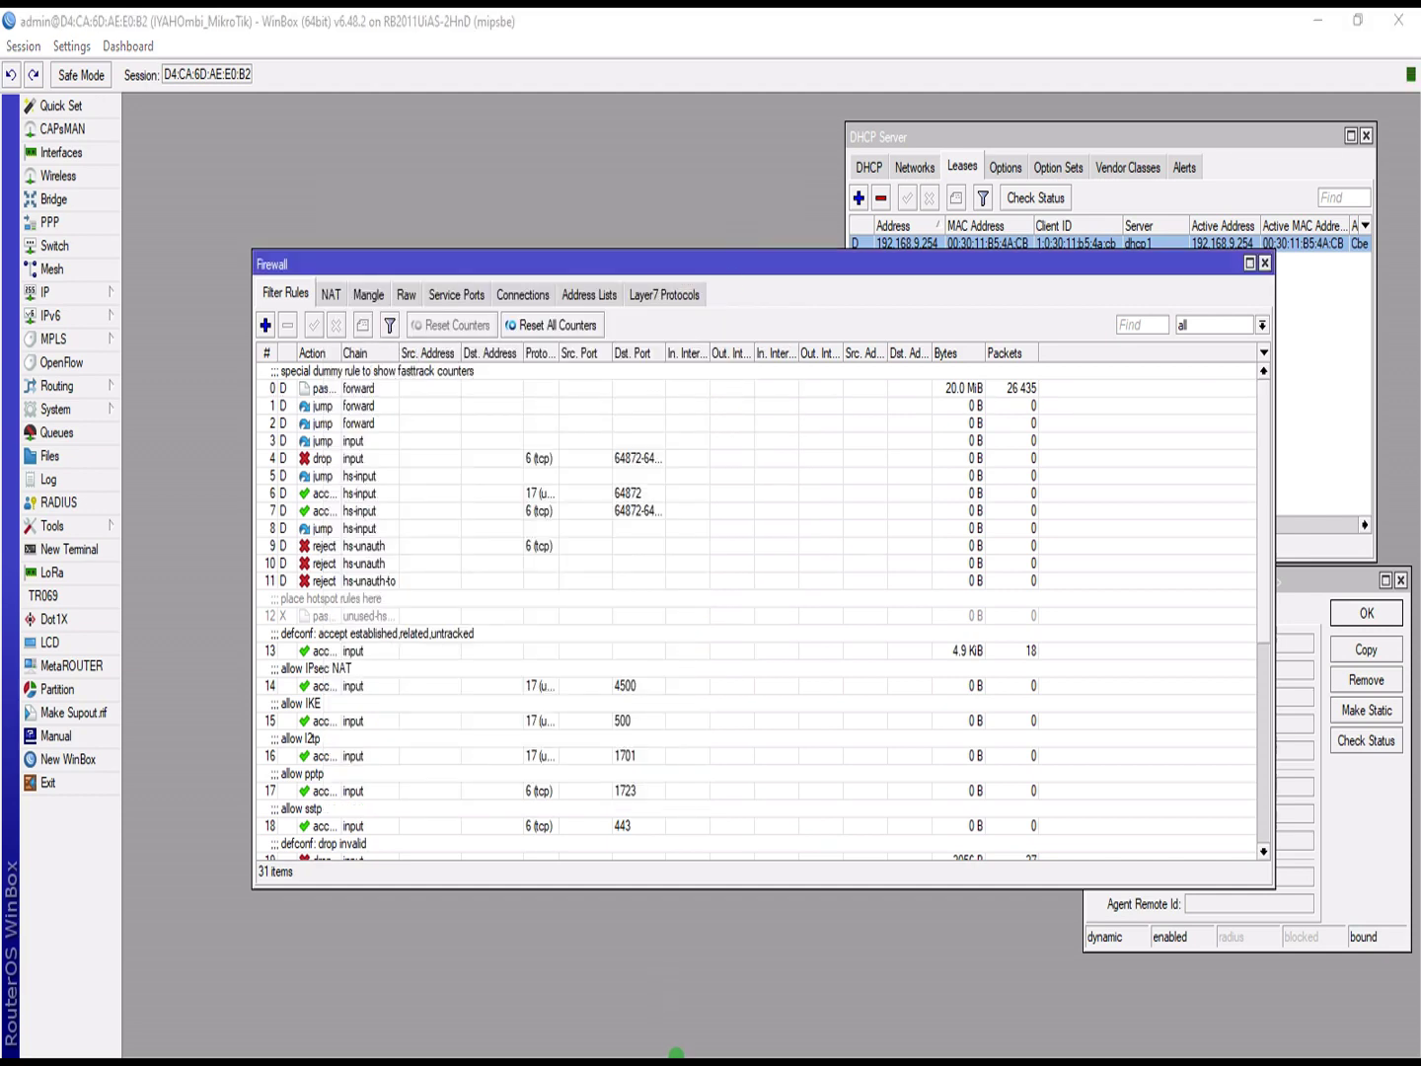
# Step: Bring the Command Prompt ping of 1.1.1.1 into view and confirm it still replies
pyautogui.press('super')
pyautogui.moveTo(677, 1046)
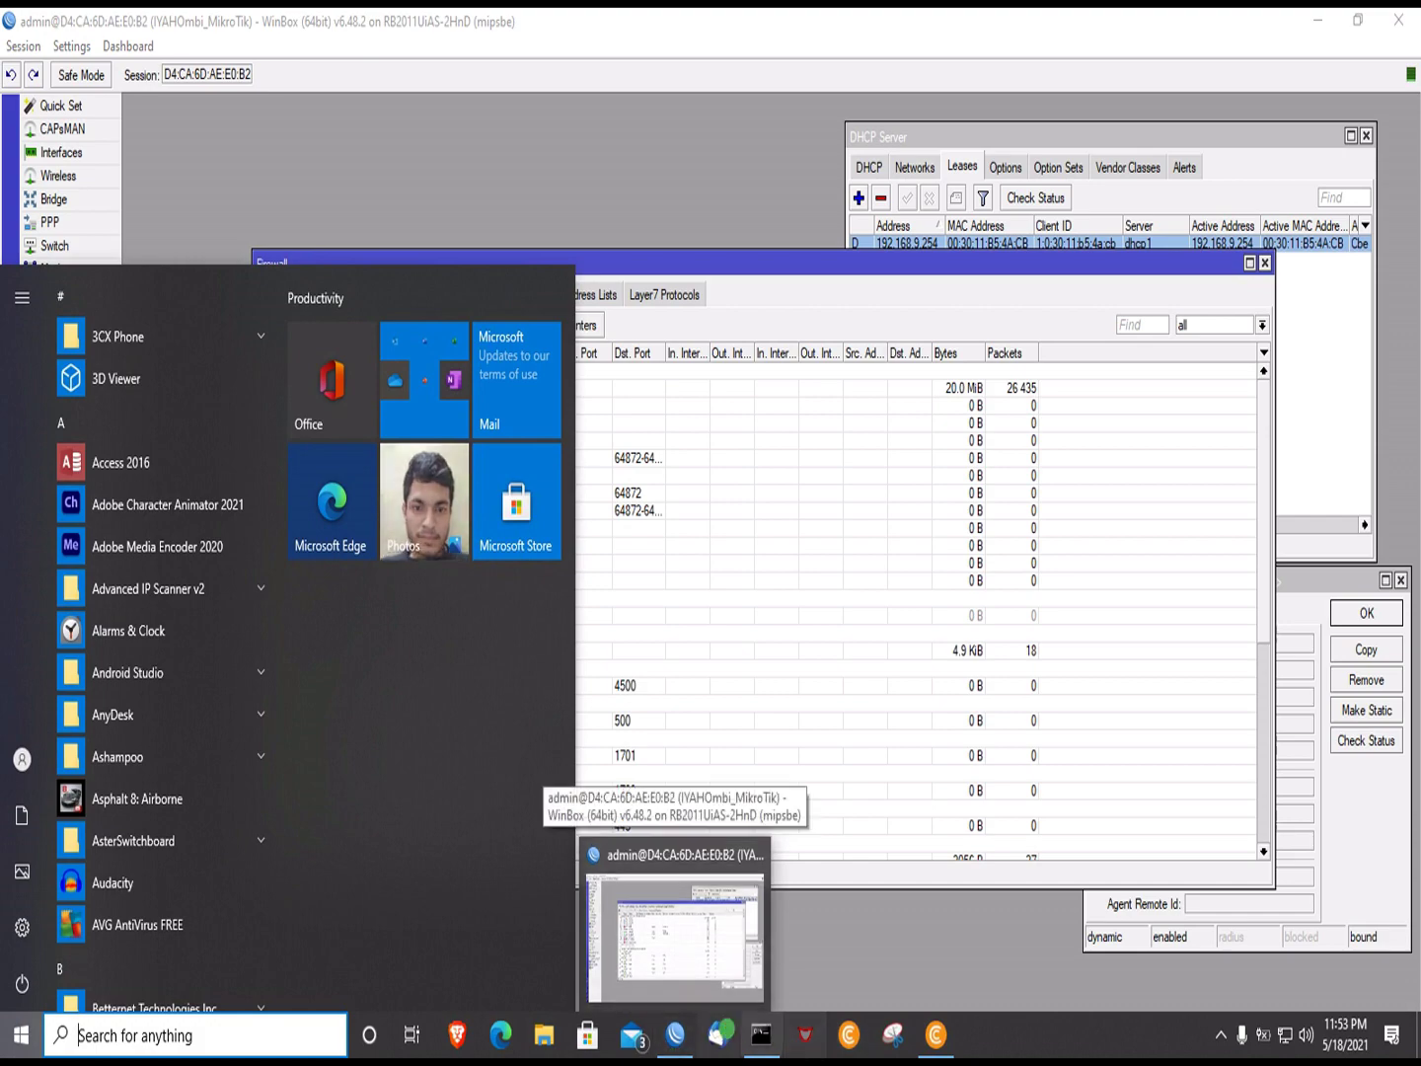
pyautogui.click(760, 1036)
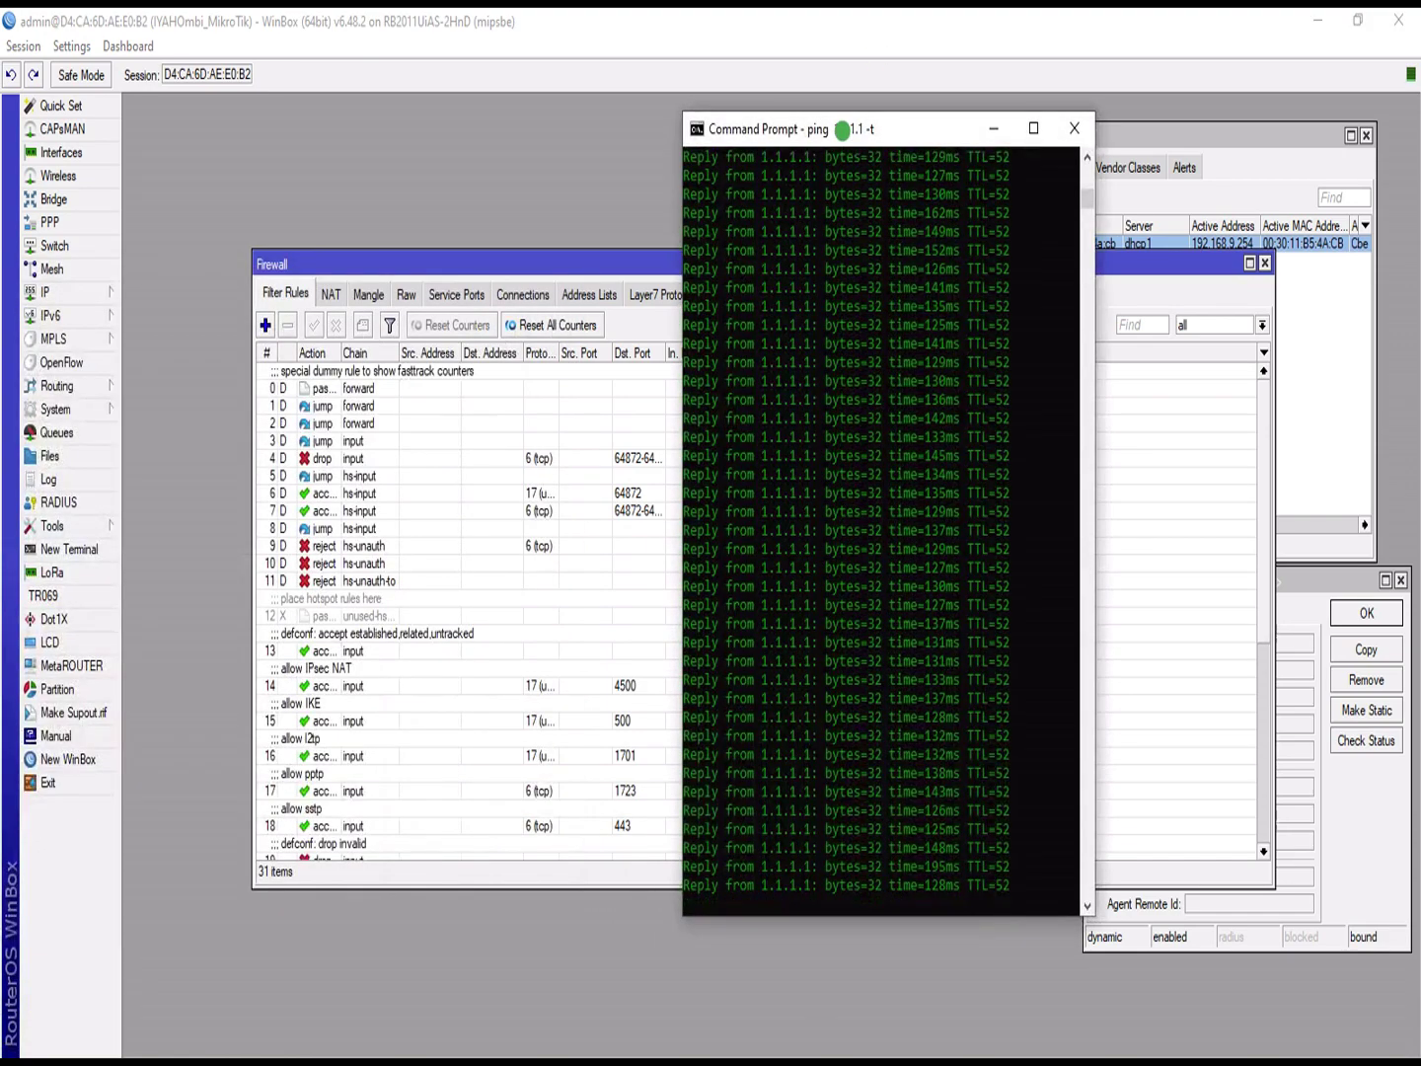
pyautogui.moveTo(840, 128); pyautogui.dragTo(515, 165)
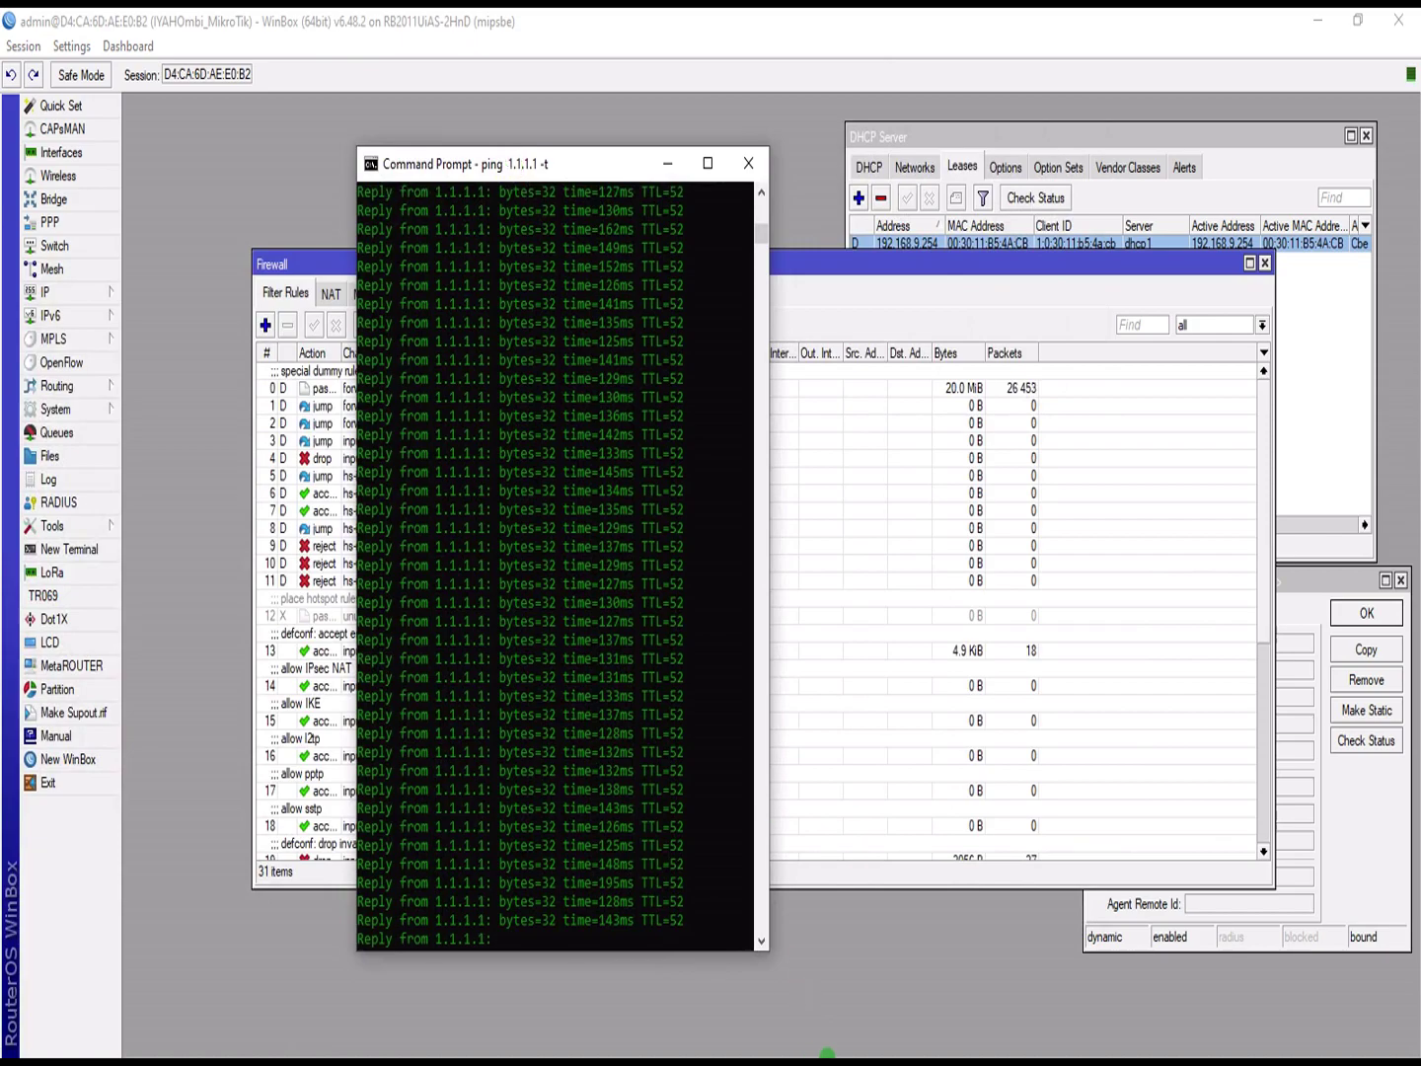
pyautogui.press('super')
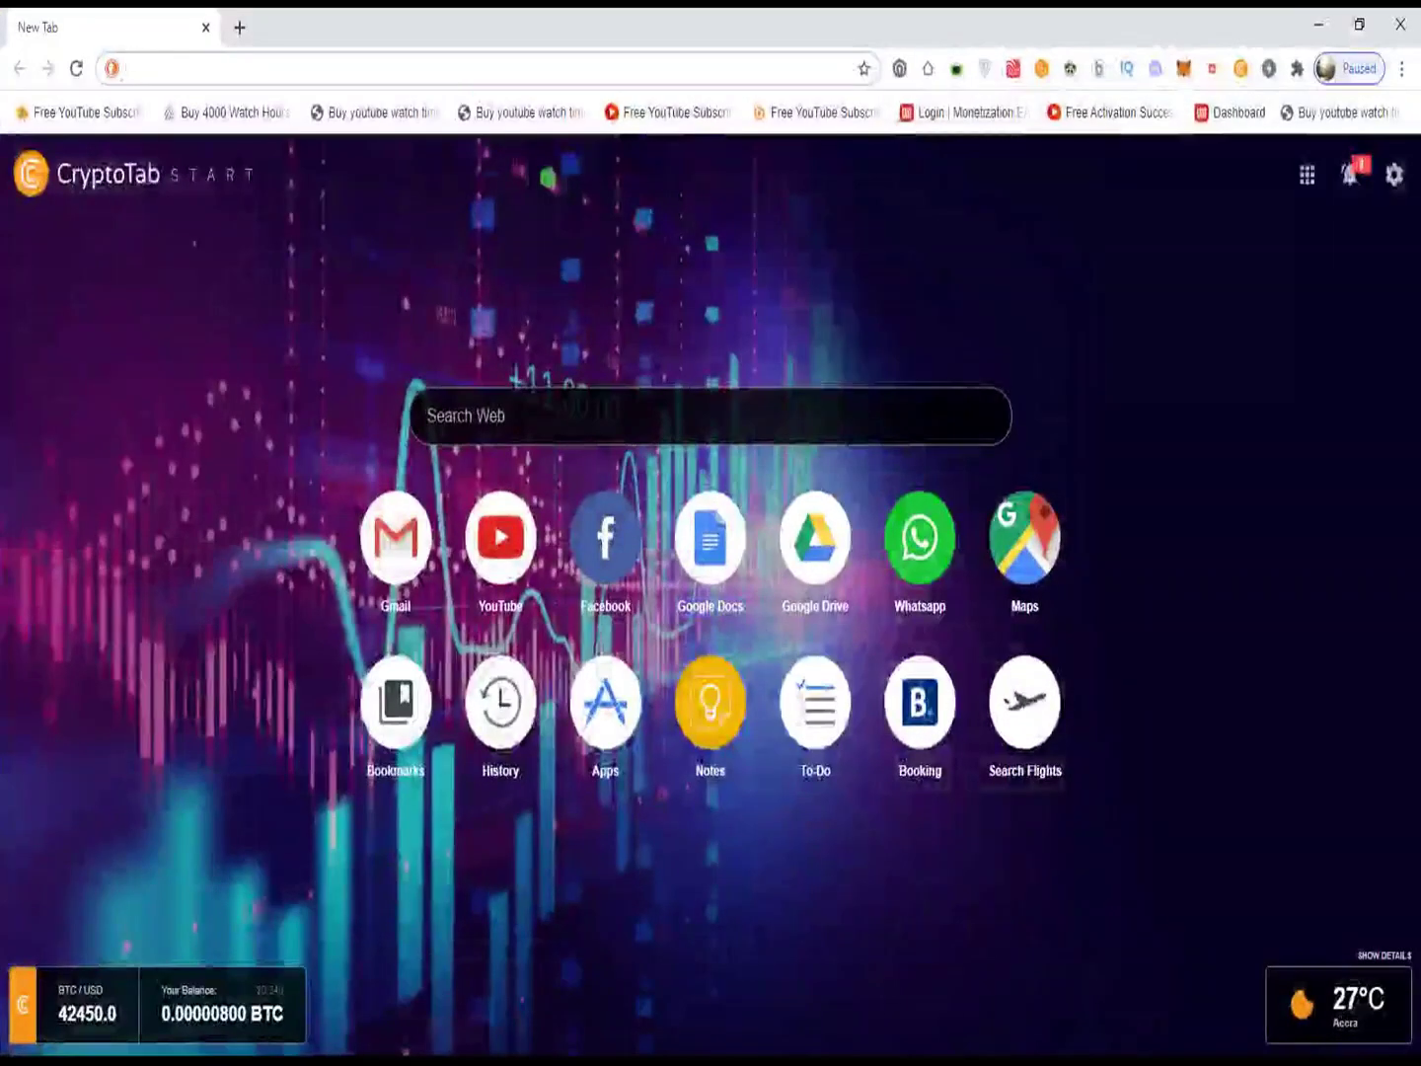
# Step: Load google.com in Chrome, check the 1.1.1.1 ping still replies, then return to WinBox
pyautogui.write('google.com')
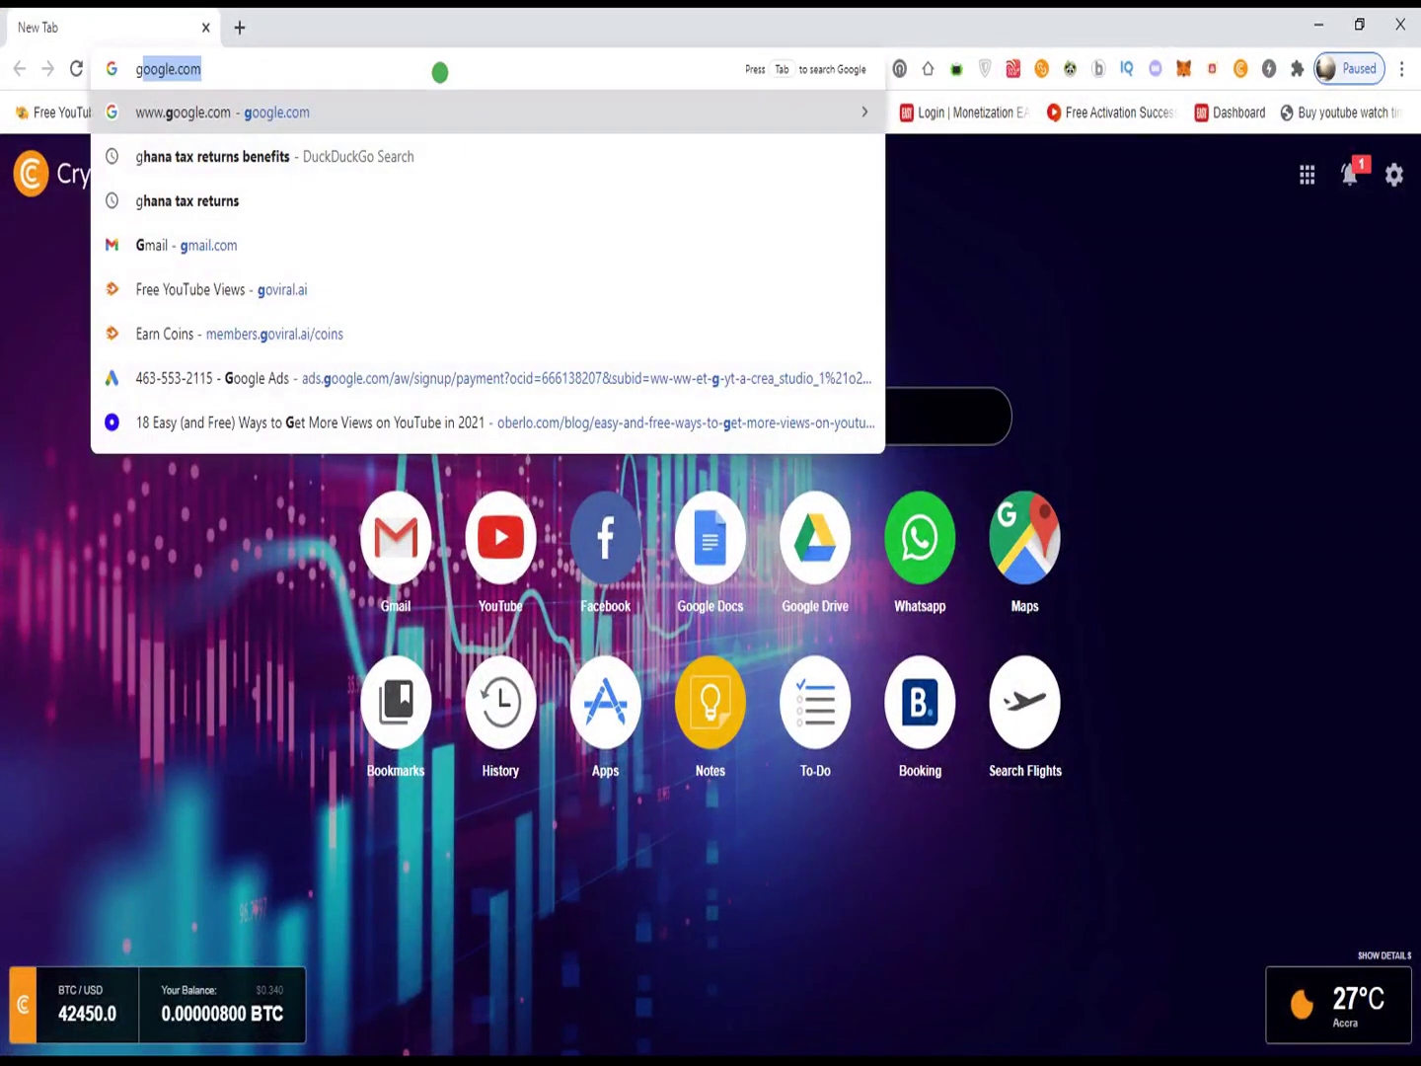
pyautogui.press('Return')
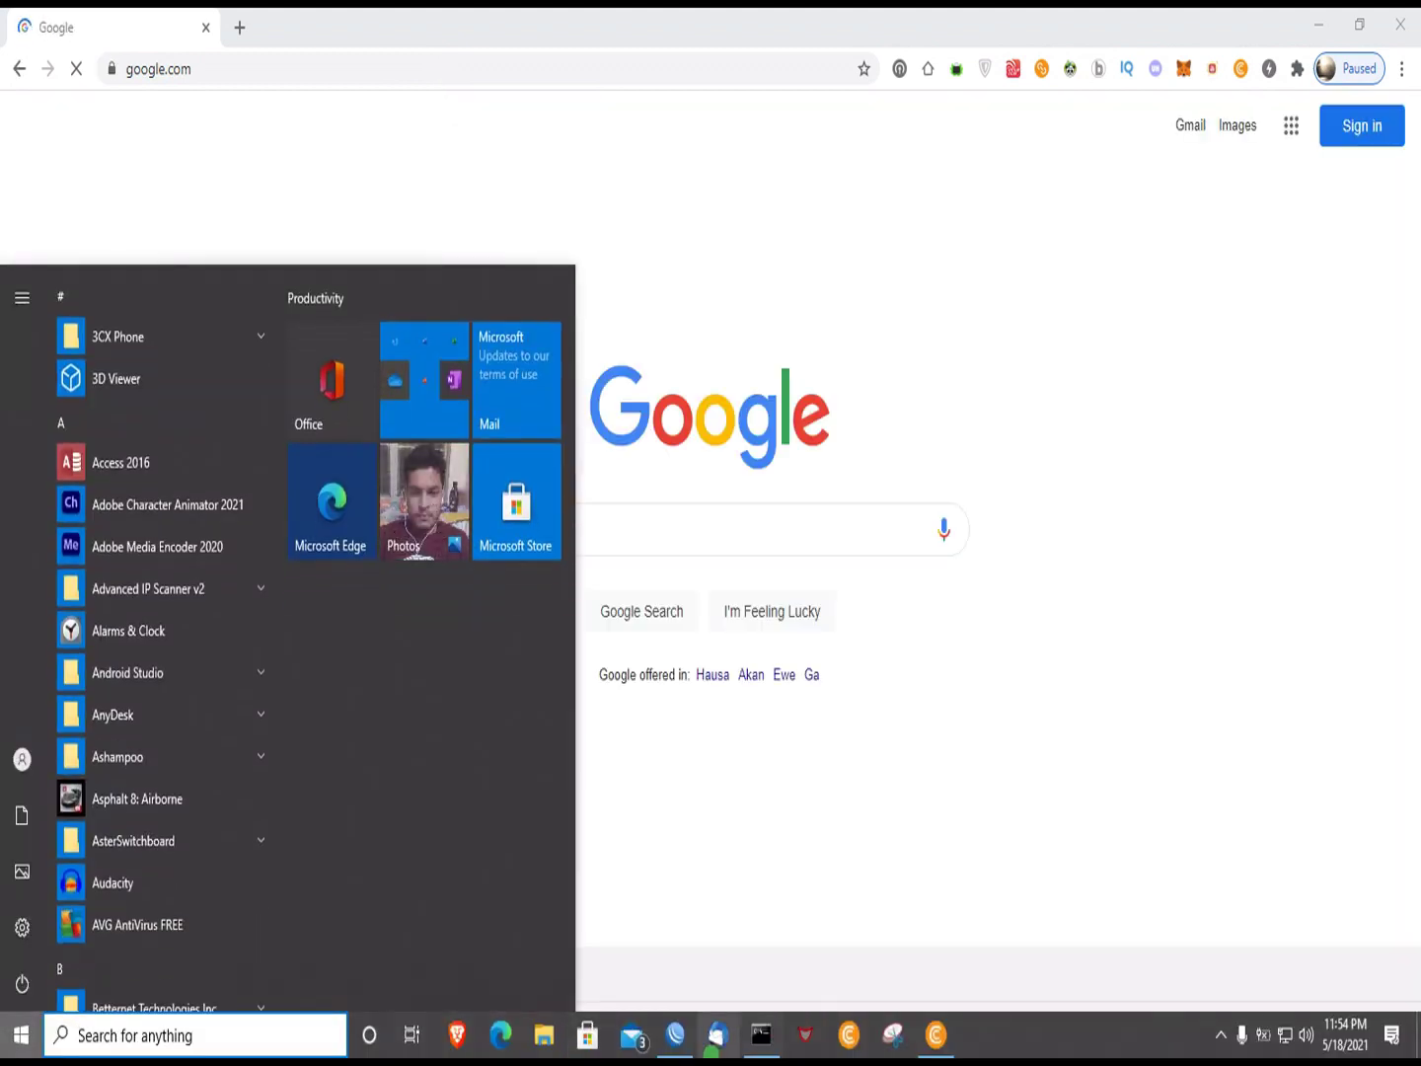
pyautogui.click(762, 1036)
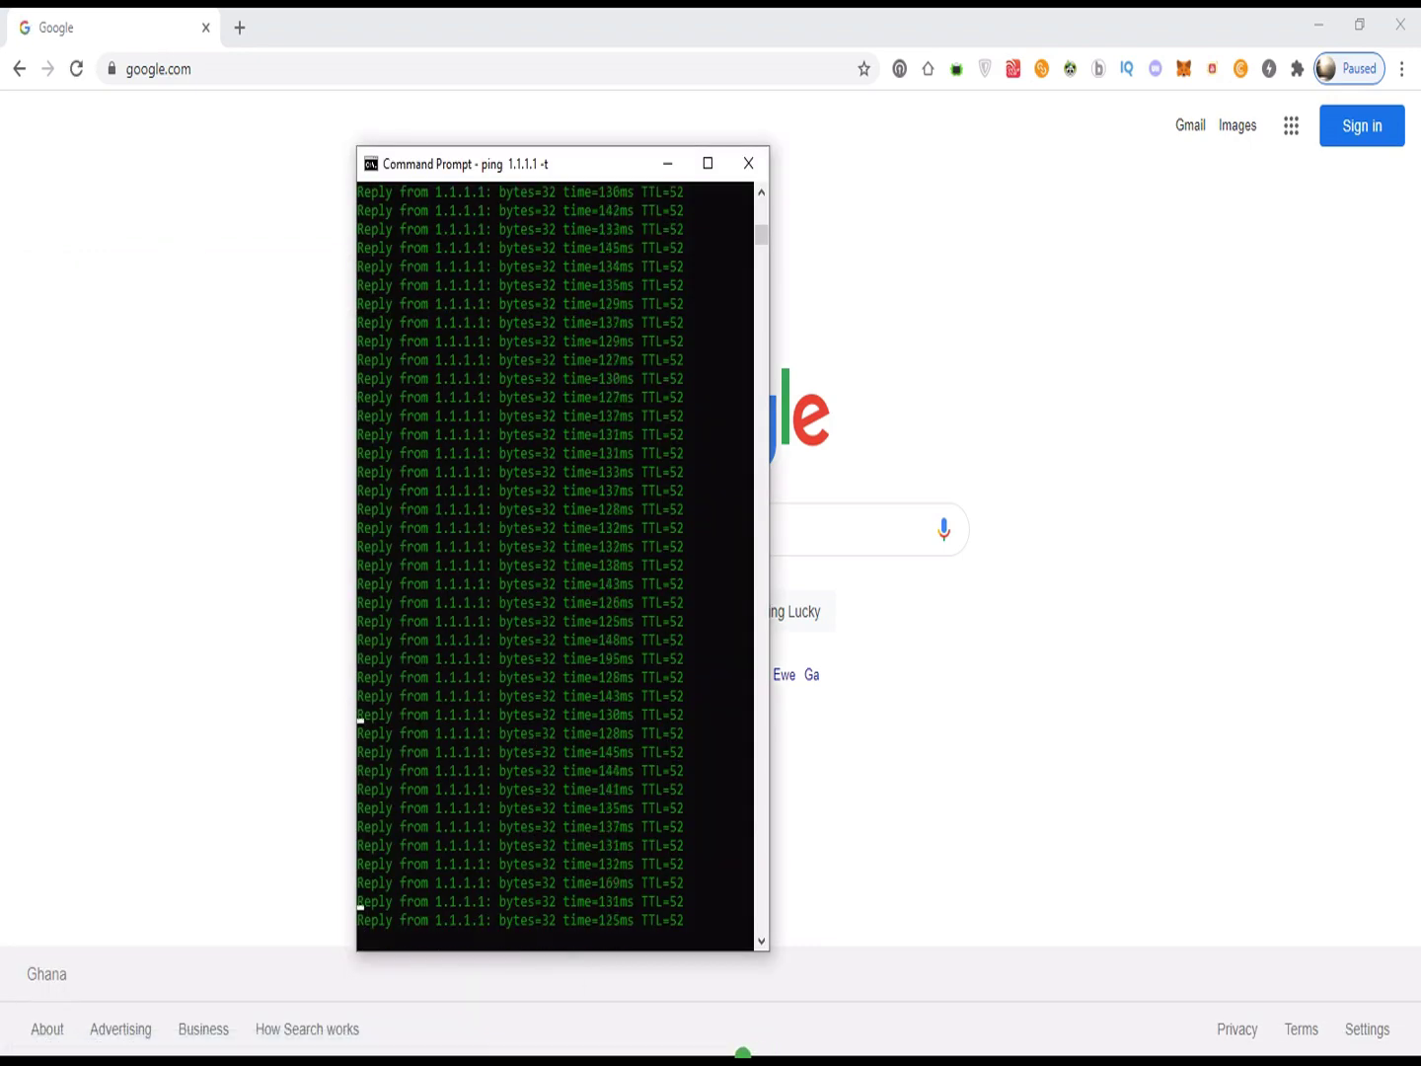
pyautogui.press('super')
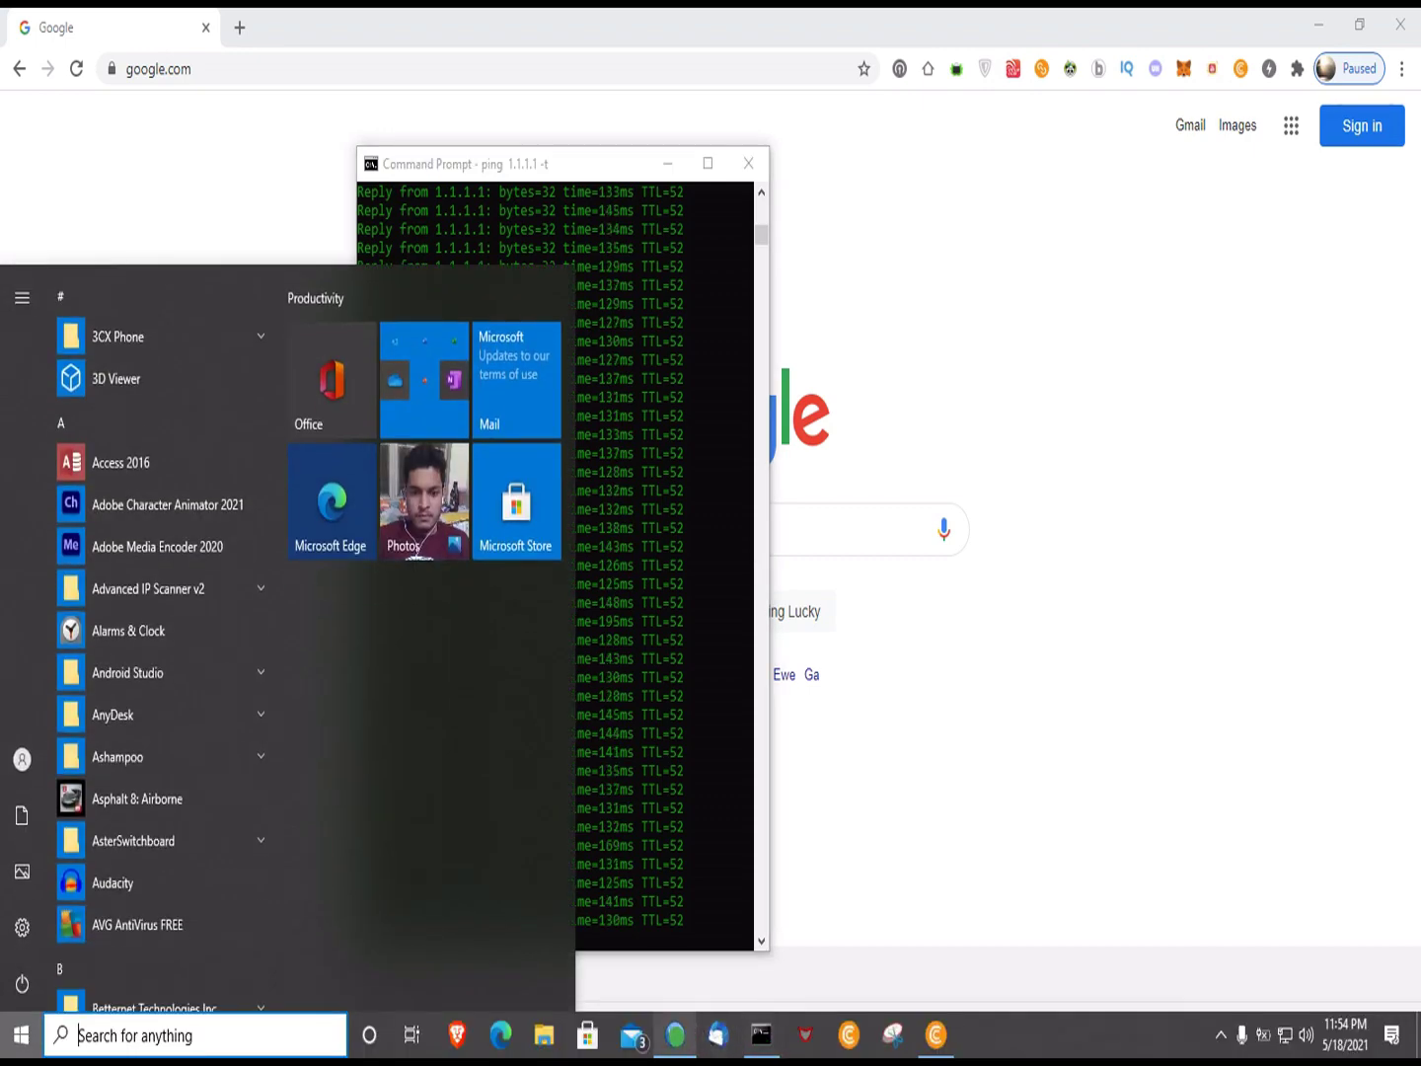
pyautogui.click(675, 1036)
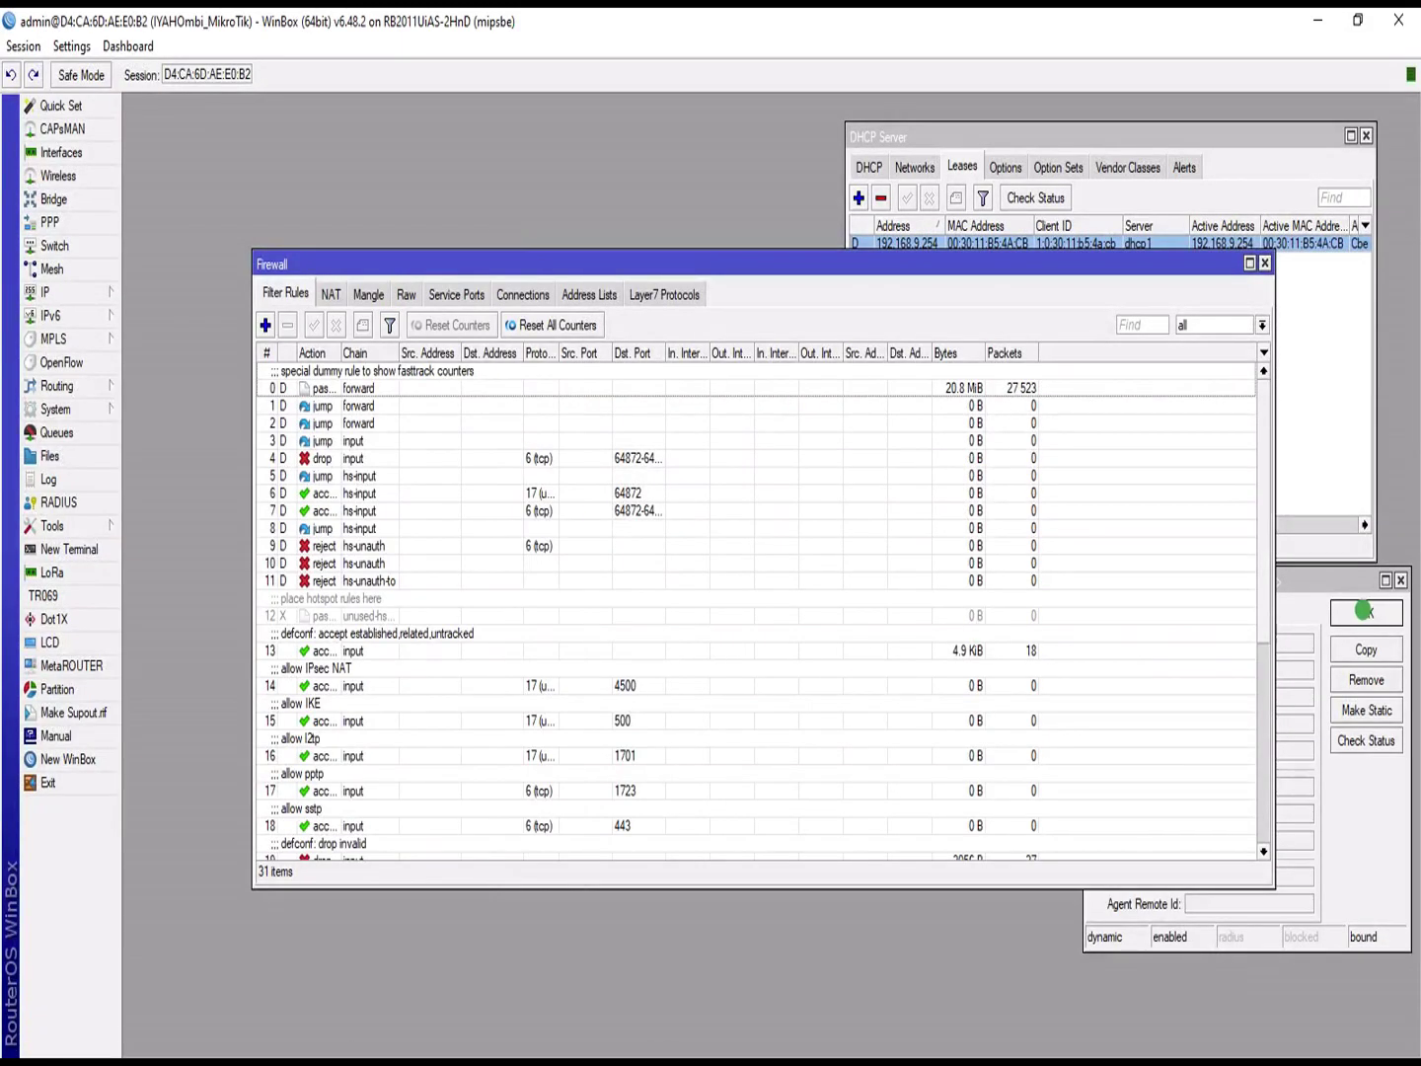
# Step: Open firewall rule 29 and set its action to drop
pyautogui.moveTo(1265, 612); pyautogui.dragTo(1263, 849)
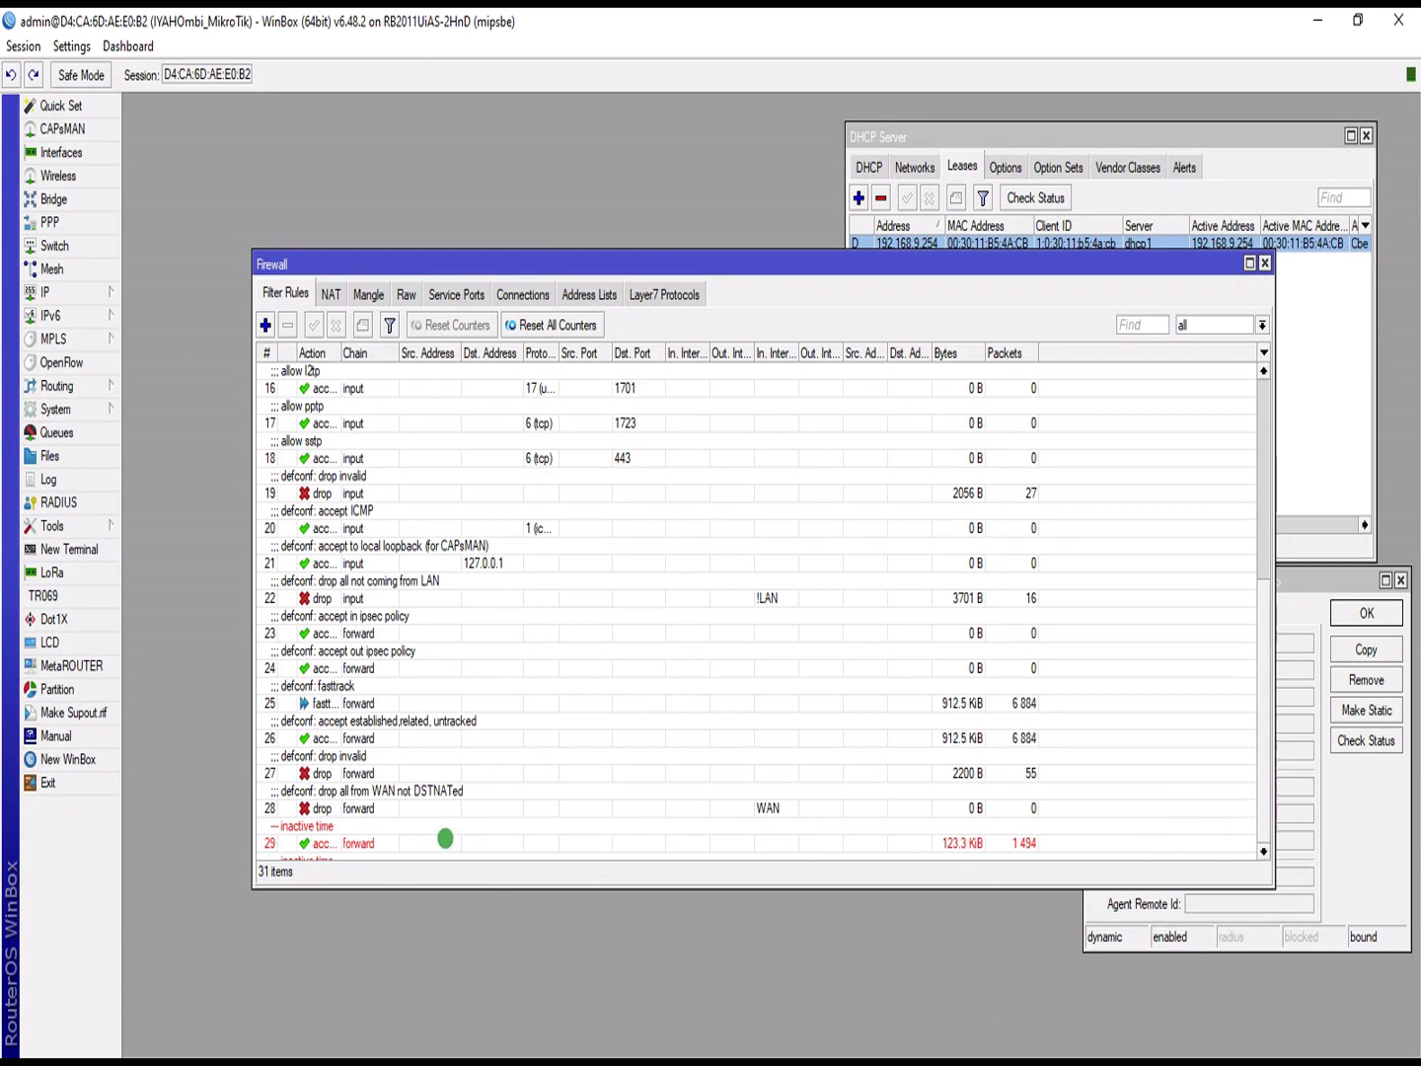
pyautogui.doubleClick(445, 838)
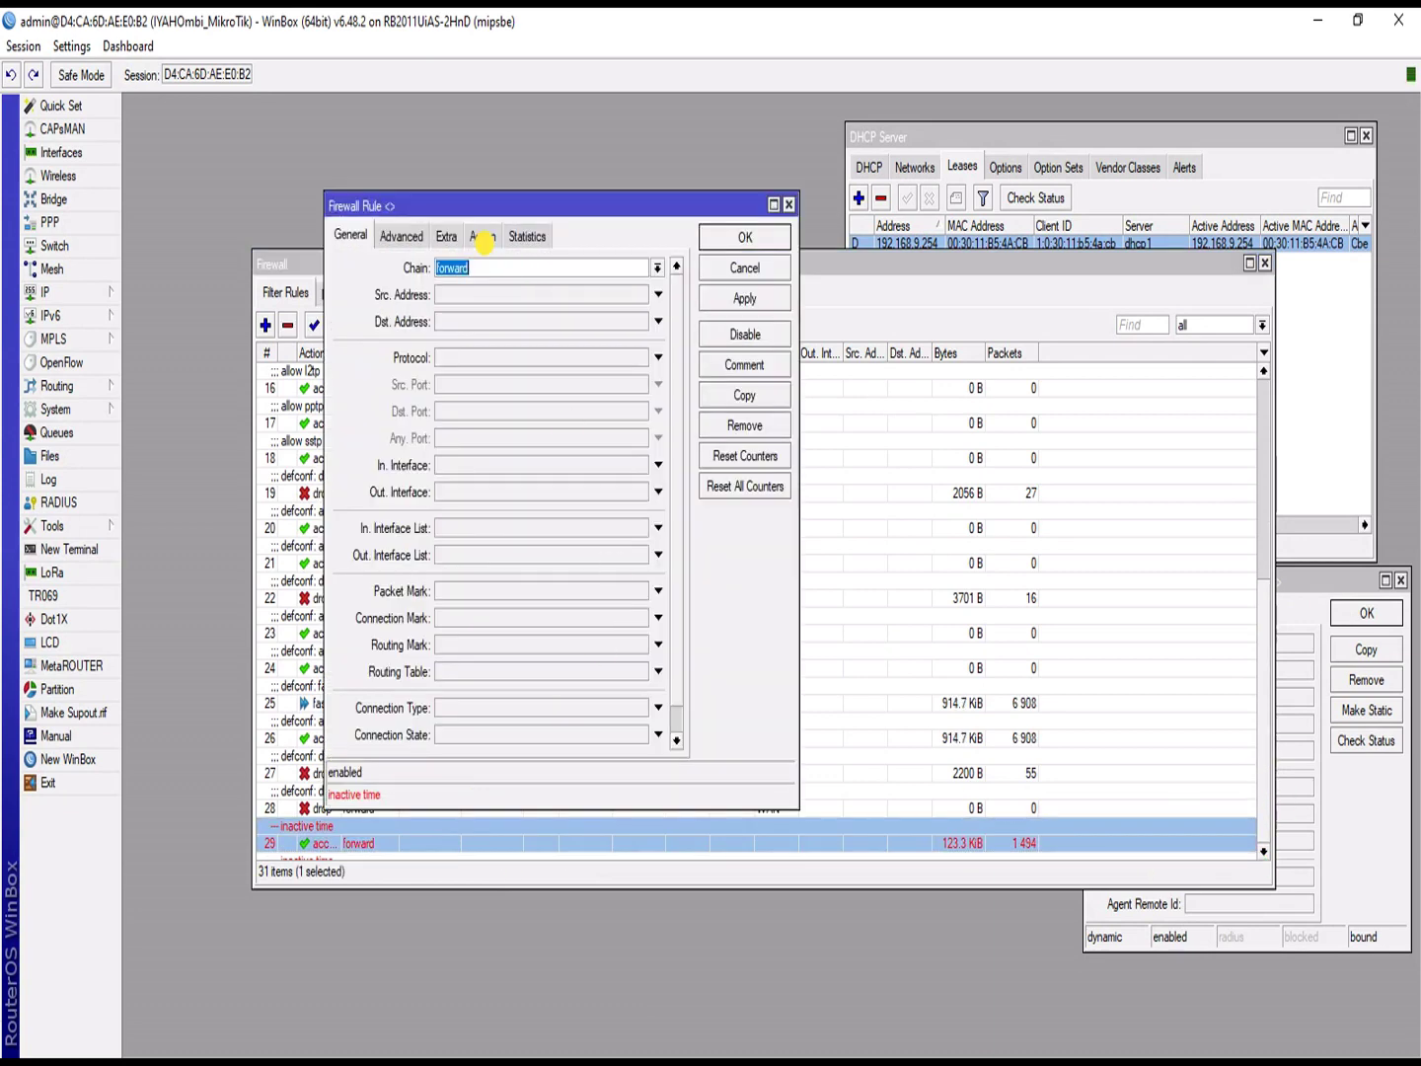
pyautogui.click(483, 236)
pyautogui.click(471, 271)
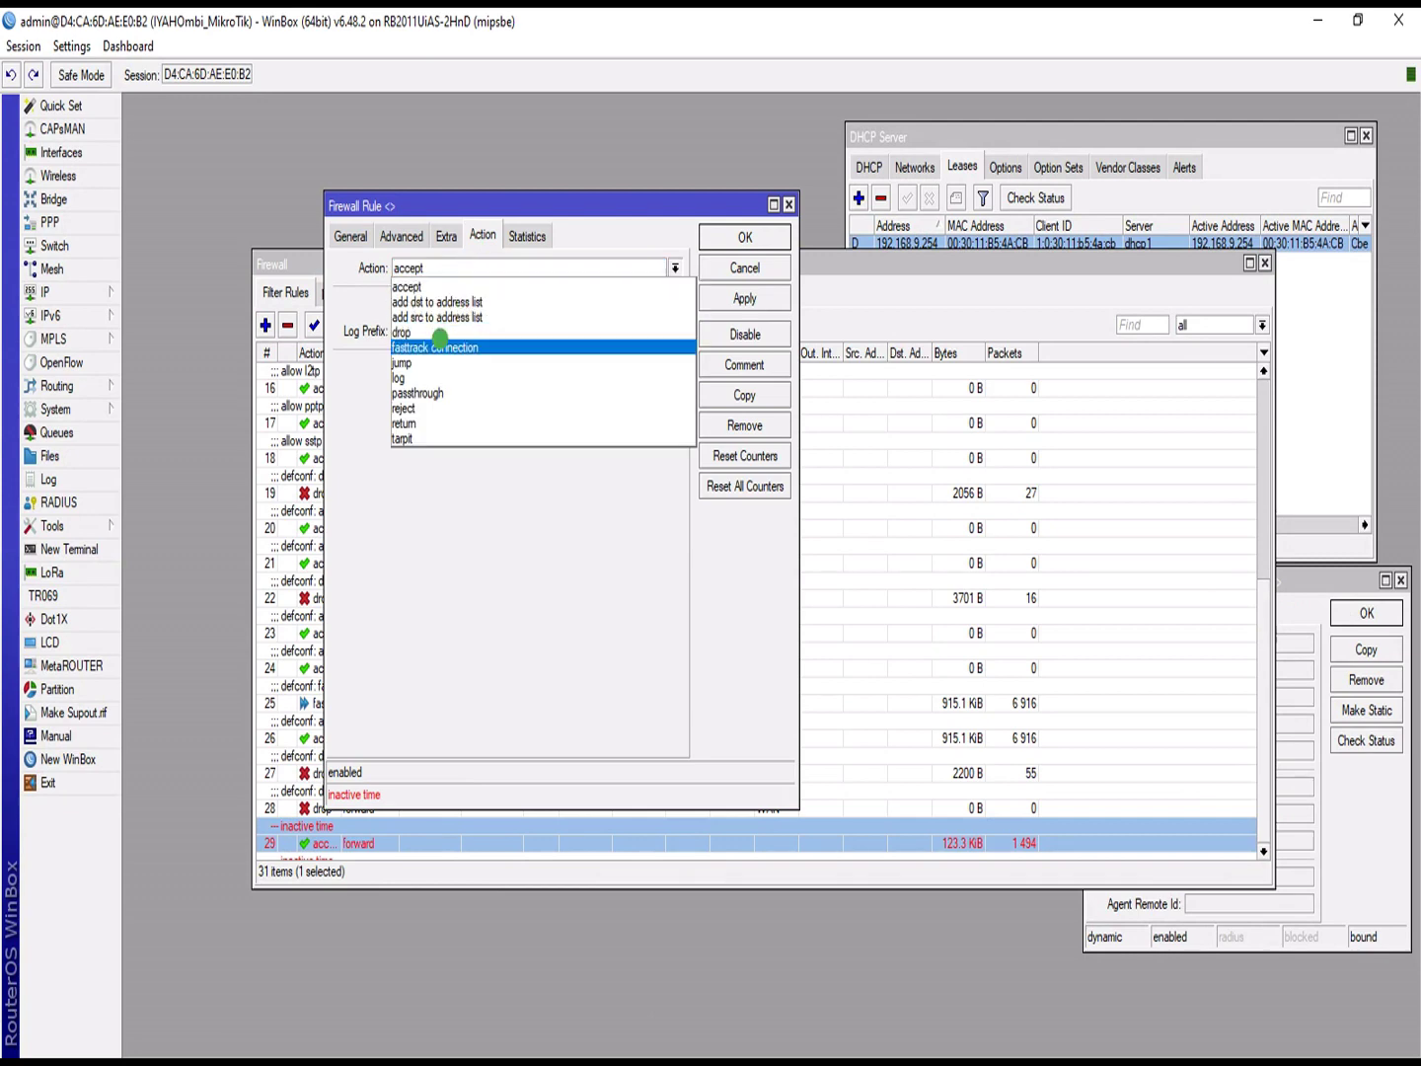
pyautogui.click(440, 345)
# Step: Set rule 29's time schedule to 06:00:00–23:55:00, then apply and close
pyautogui.click(396, 234)
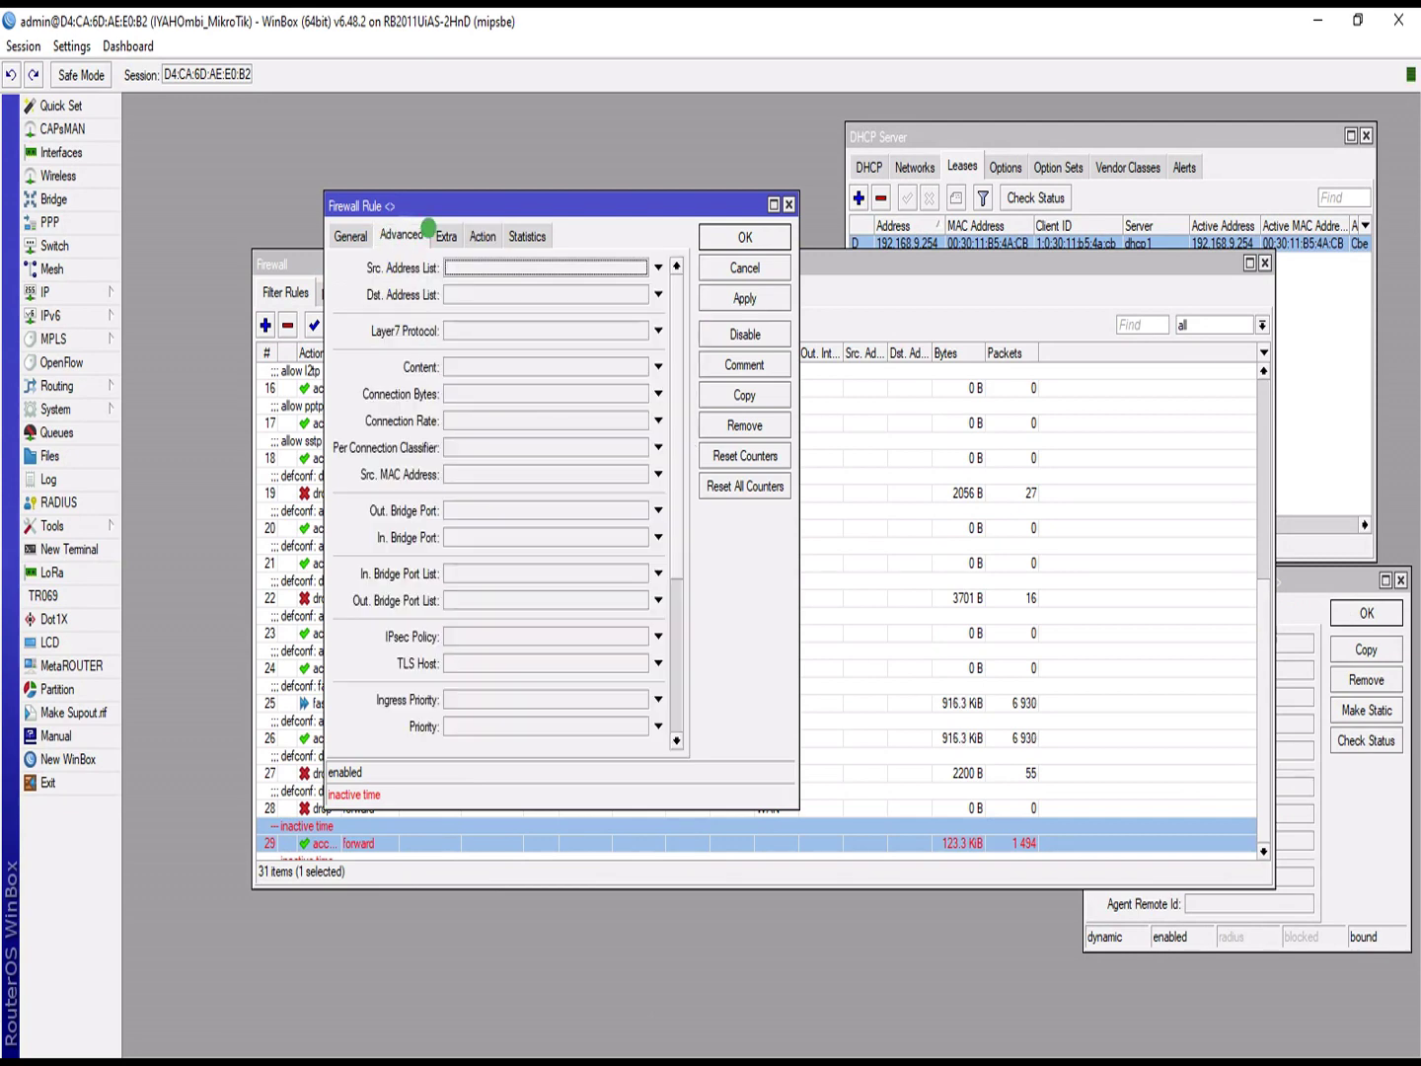
pyautogui.click(435, 234)
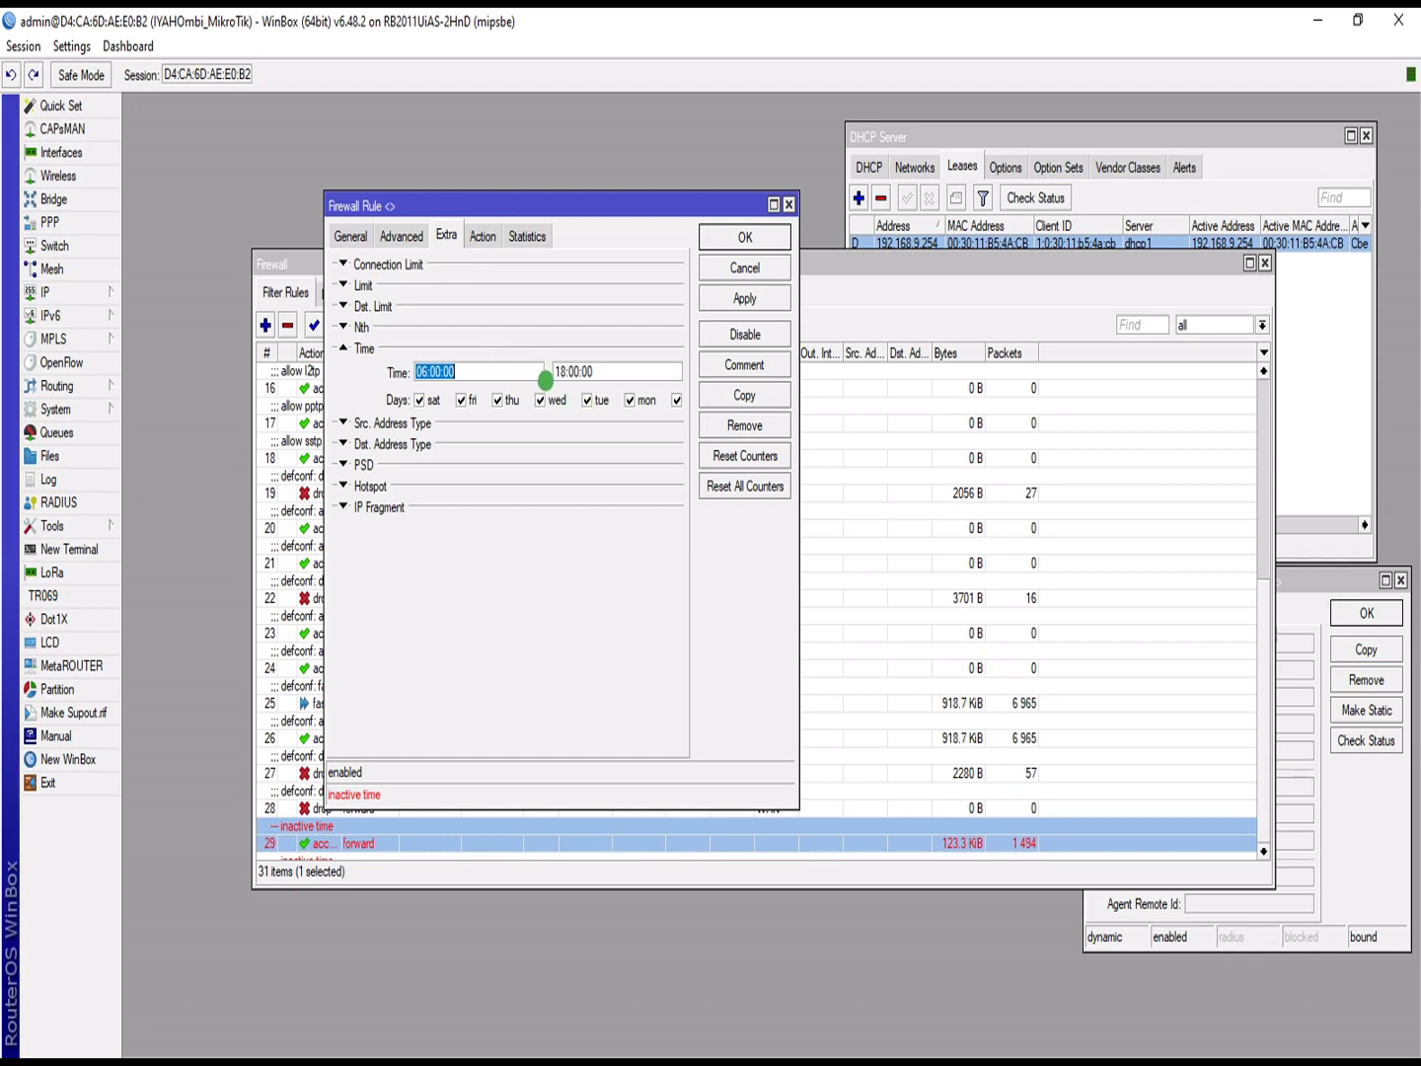
pyautogui.click(571, 370)
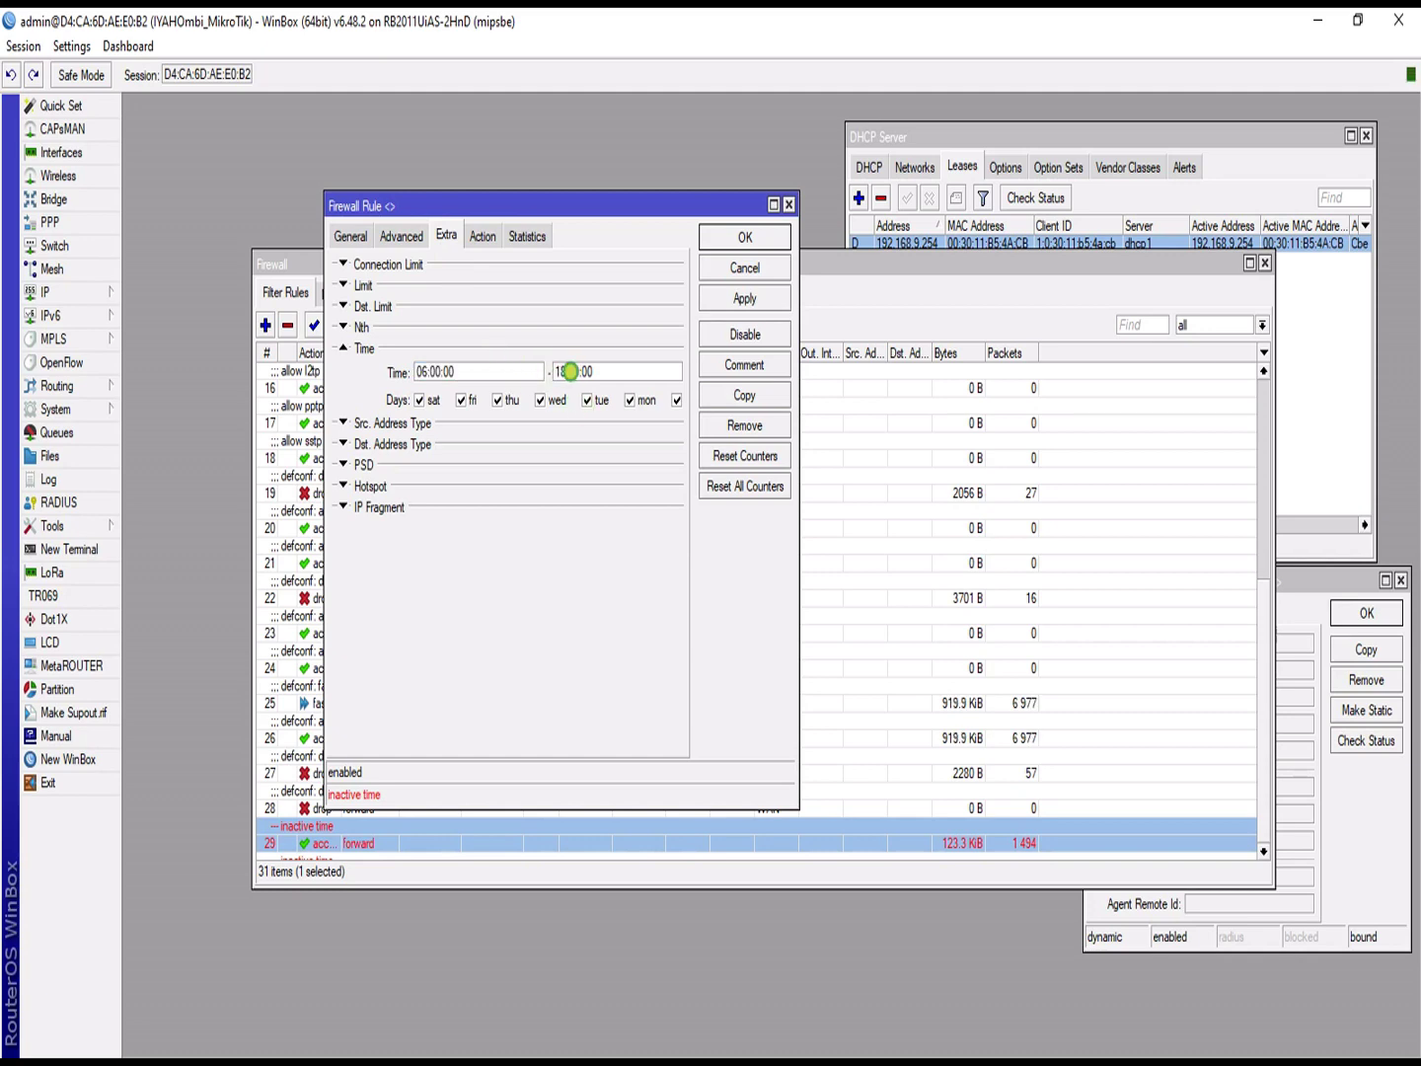
pyautogui.moveTo(564, 371); pyautogui.dragTo(534, 369)
pyautogui.write('23:55')
pyautogui.click(577, 370)
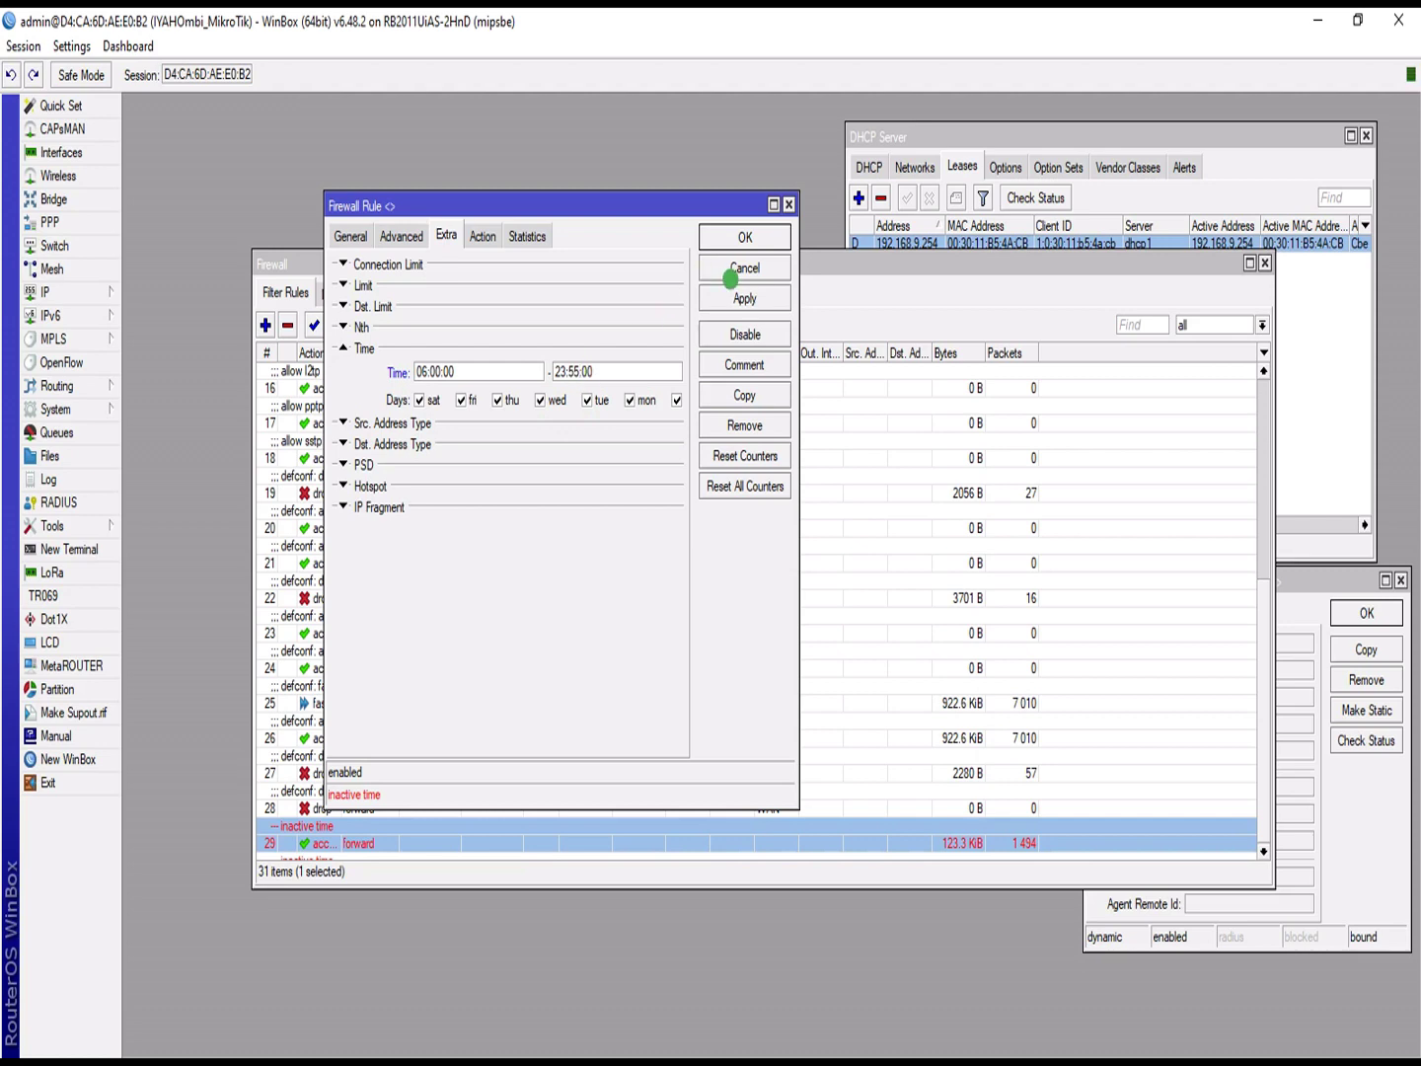
pyautogui.click(724, 295)
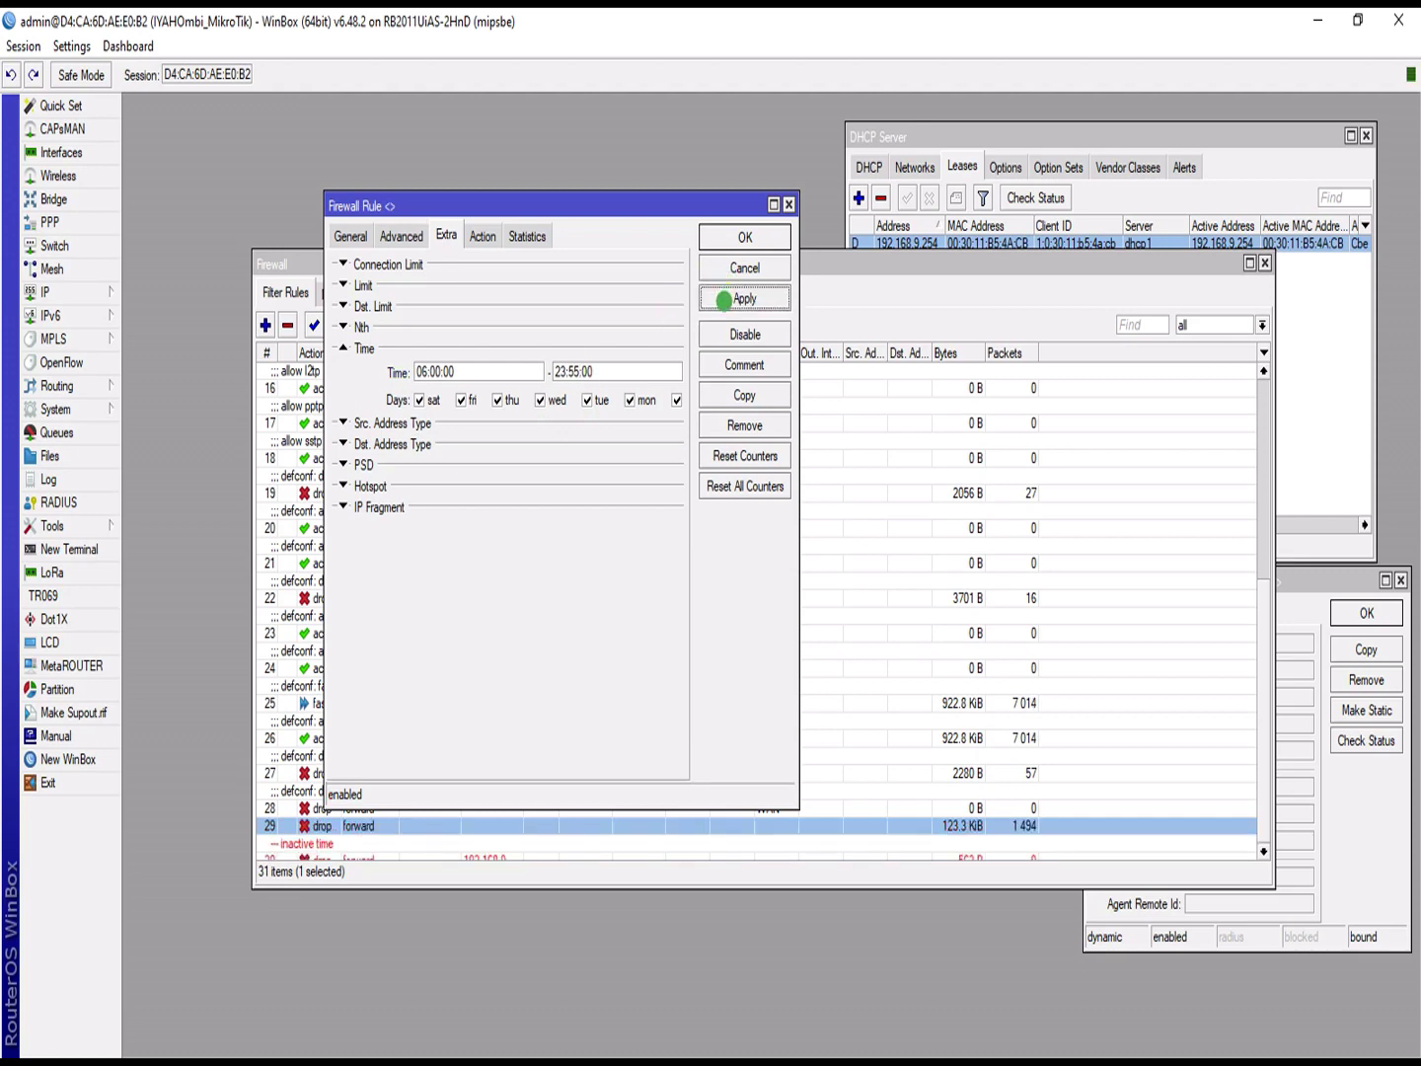
pyautogui.click(744, 237)
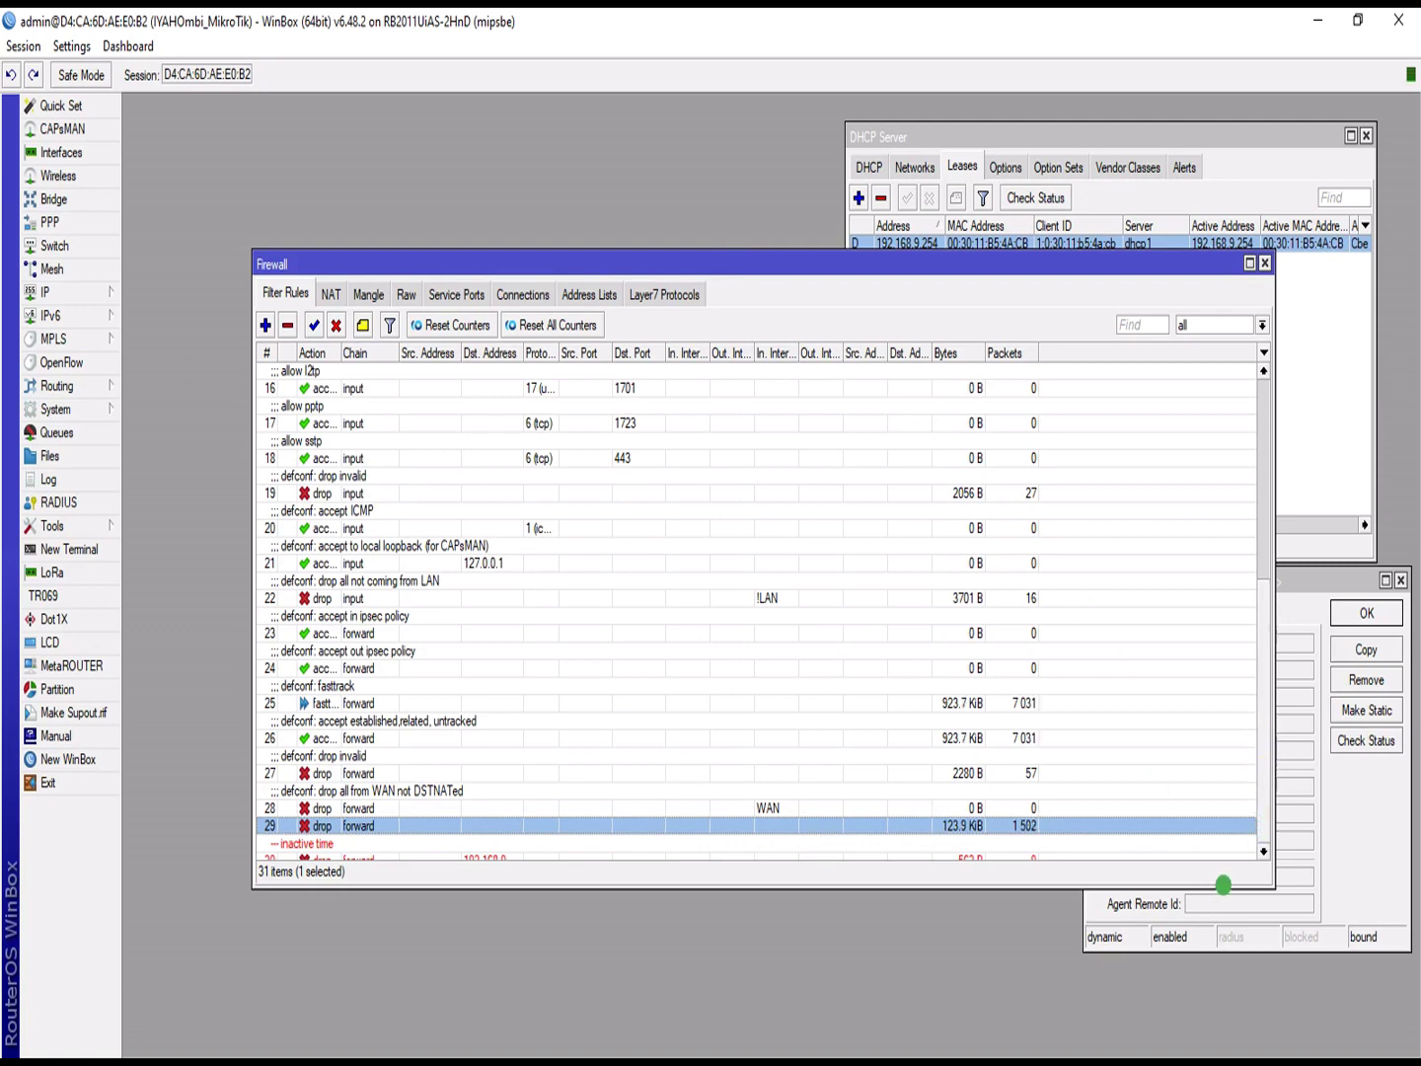
# Step: Delete leftover firewall rule 30
pyautogui.moveTo(1224, 886); pyautogui.dragTo(1214, 1003)
pyautogui.click(466, 957)
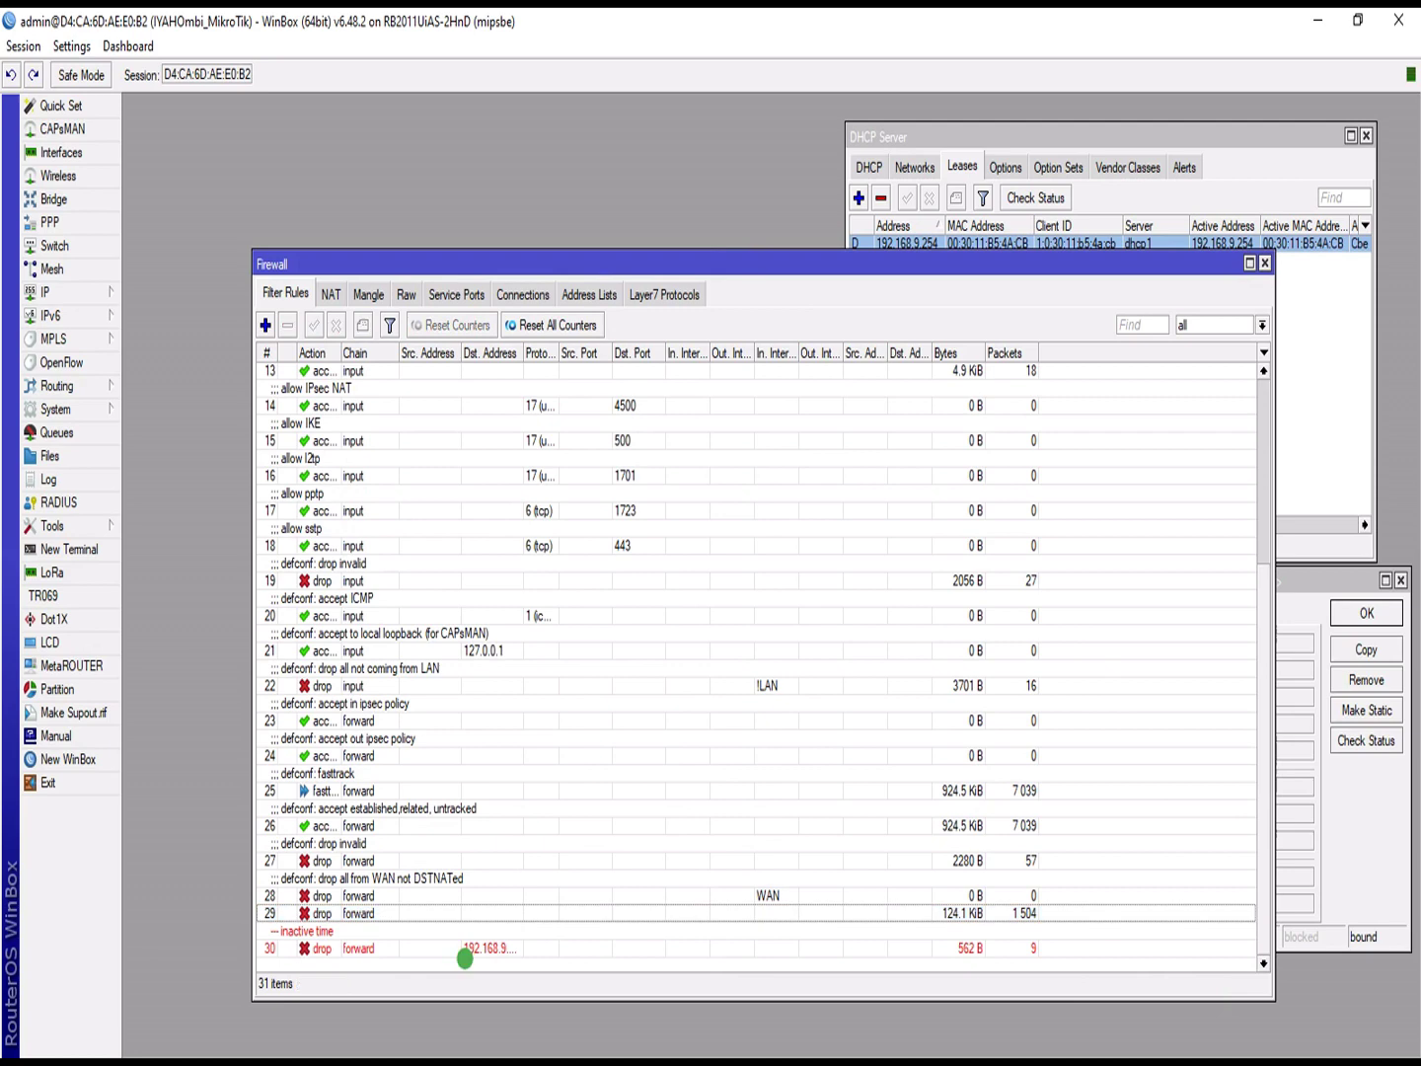
pyautogui.click(377, 947)
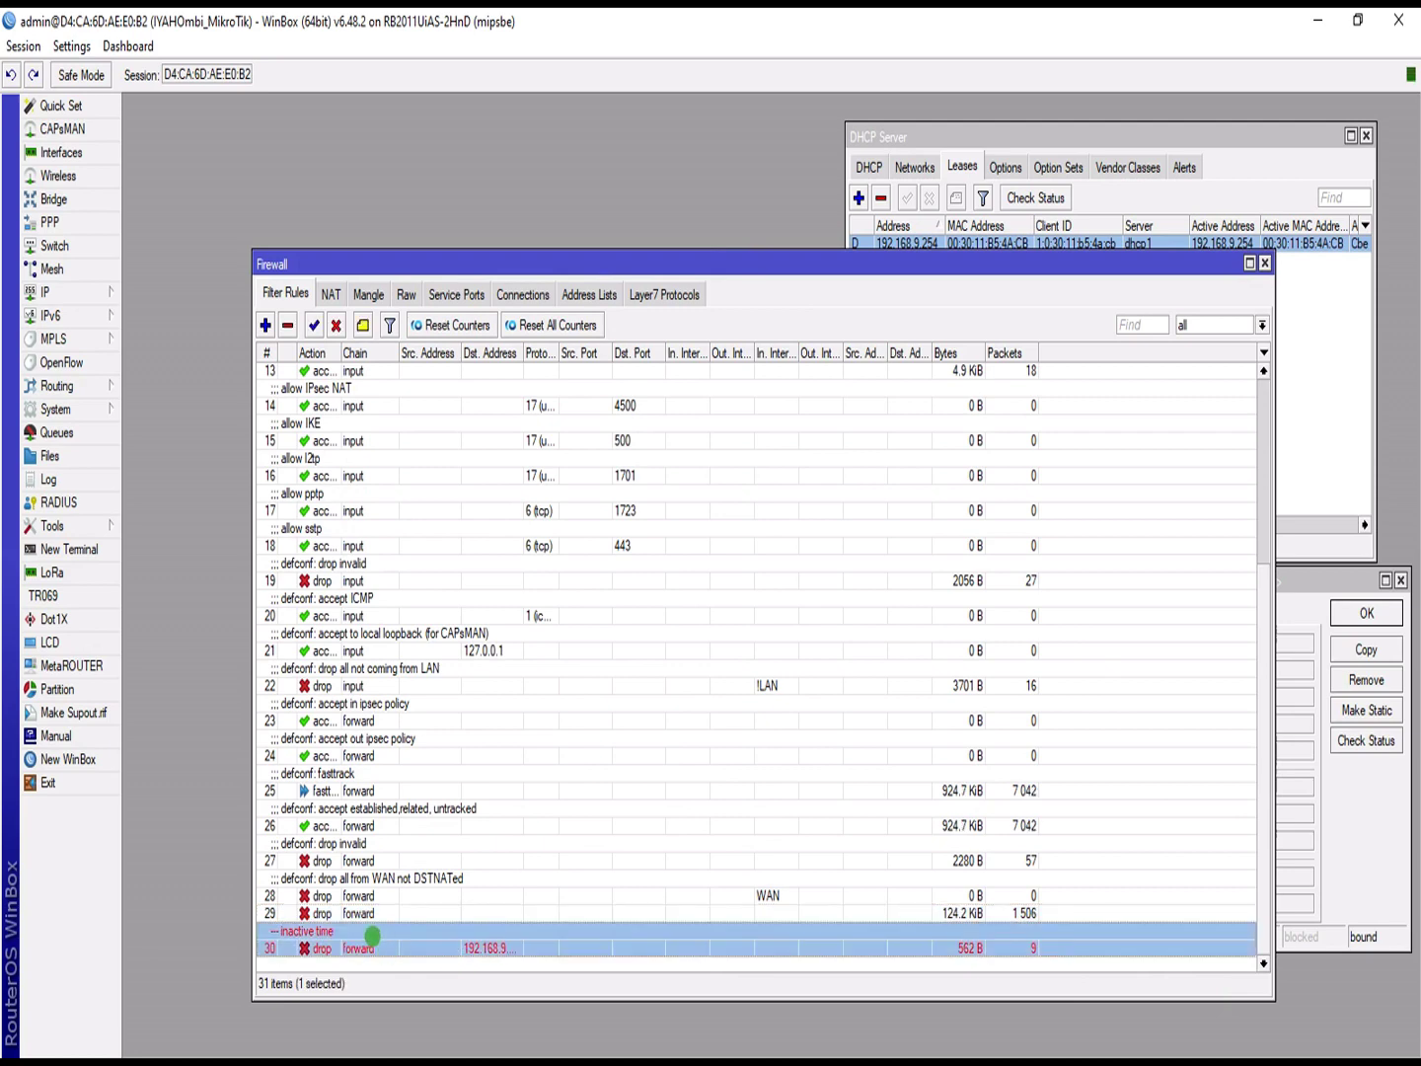
pyautogui.press('Delete')
# Step: Set rule 29's destination address to 192.168.9.254 and apply it
pyautogui.doubleClick(365, 948)
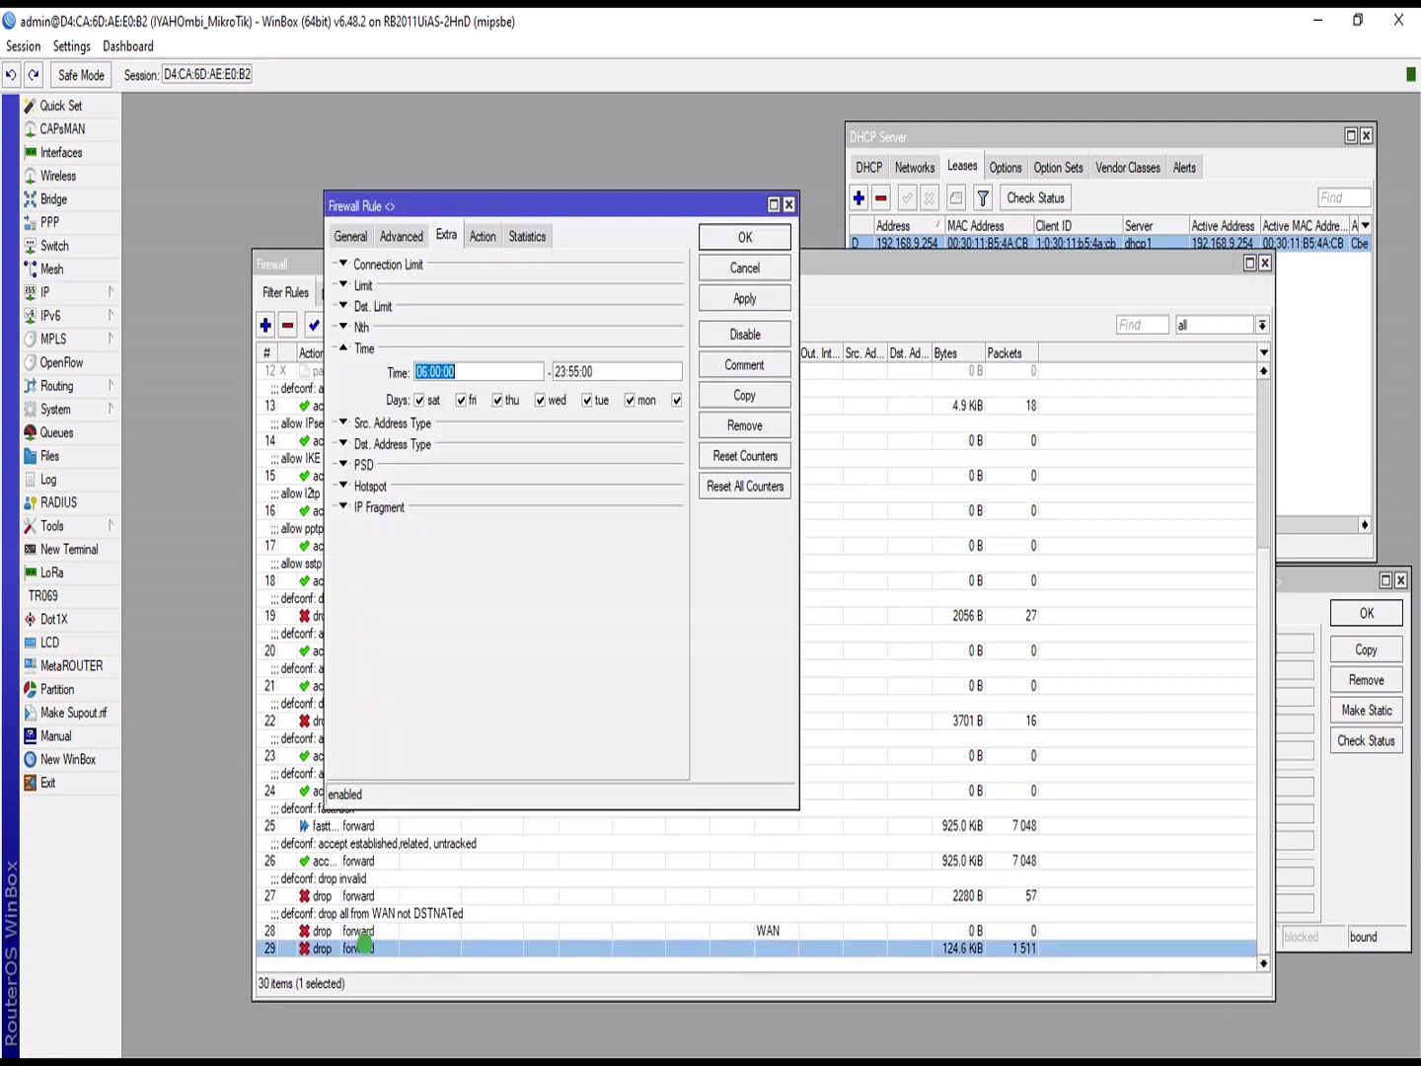
pyautogui.click(418, 241)
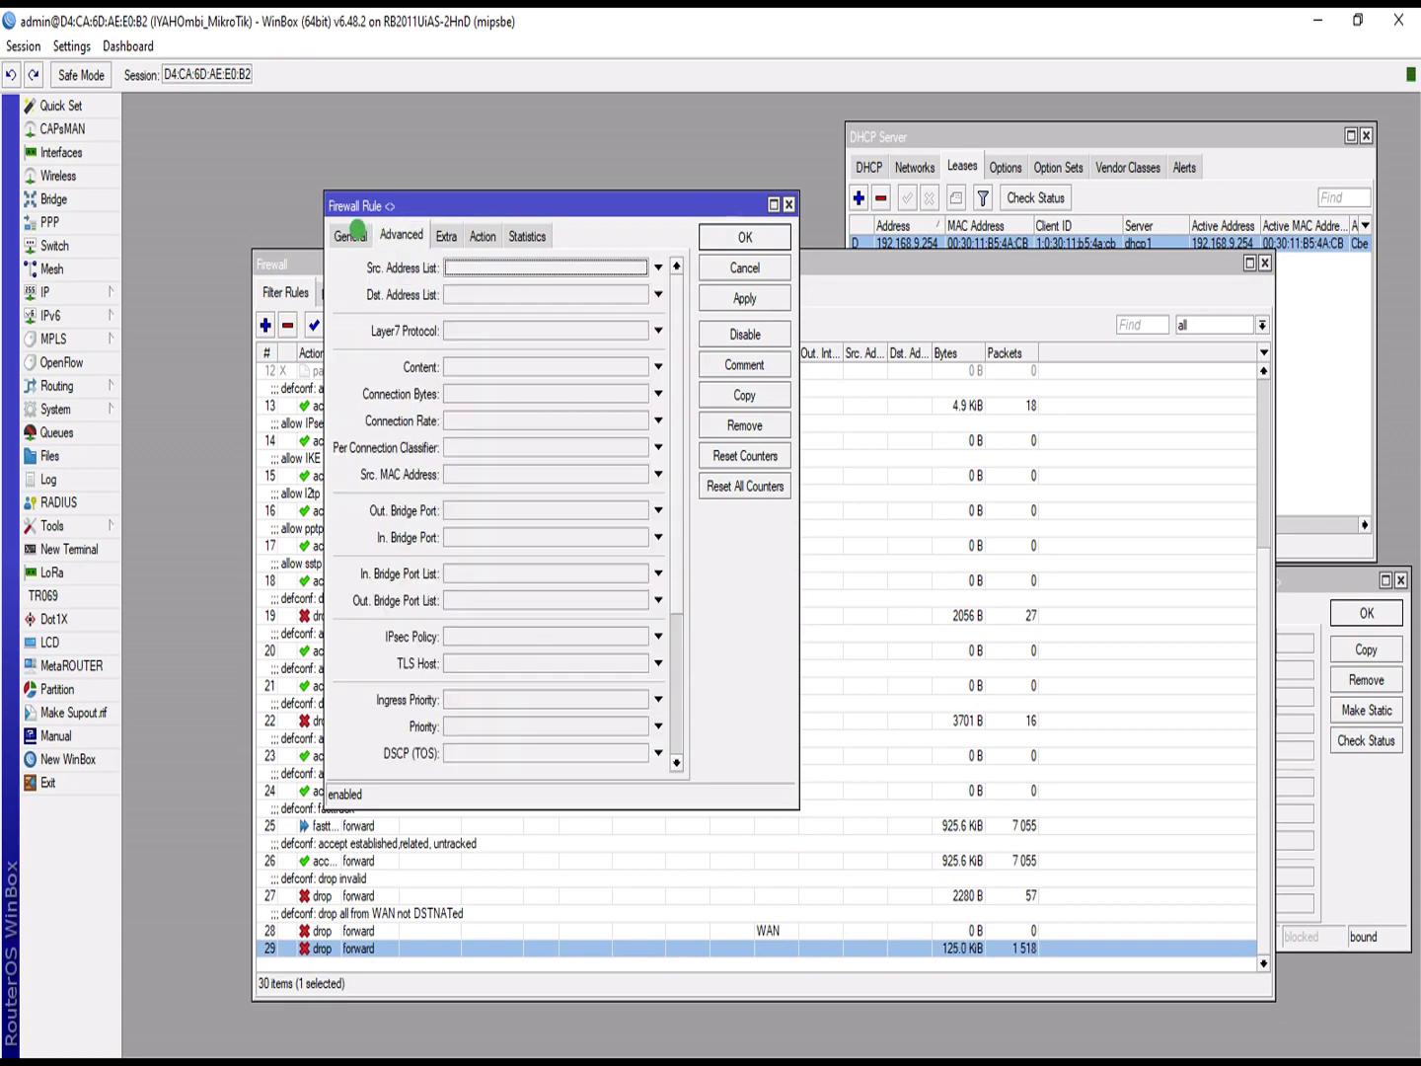
pyautogui.click(356, 232)
pyautogui.click(442, 323)
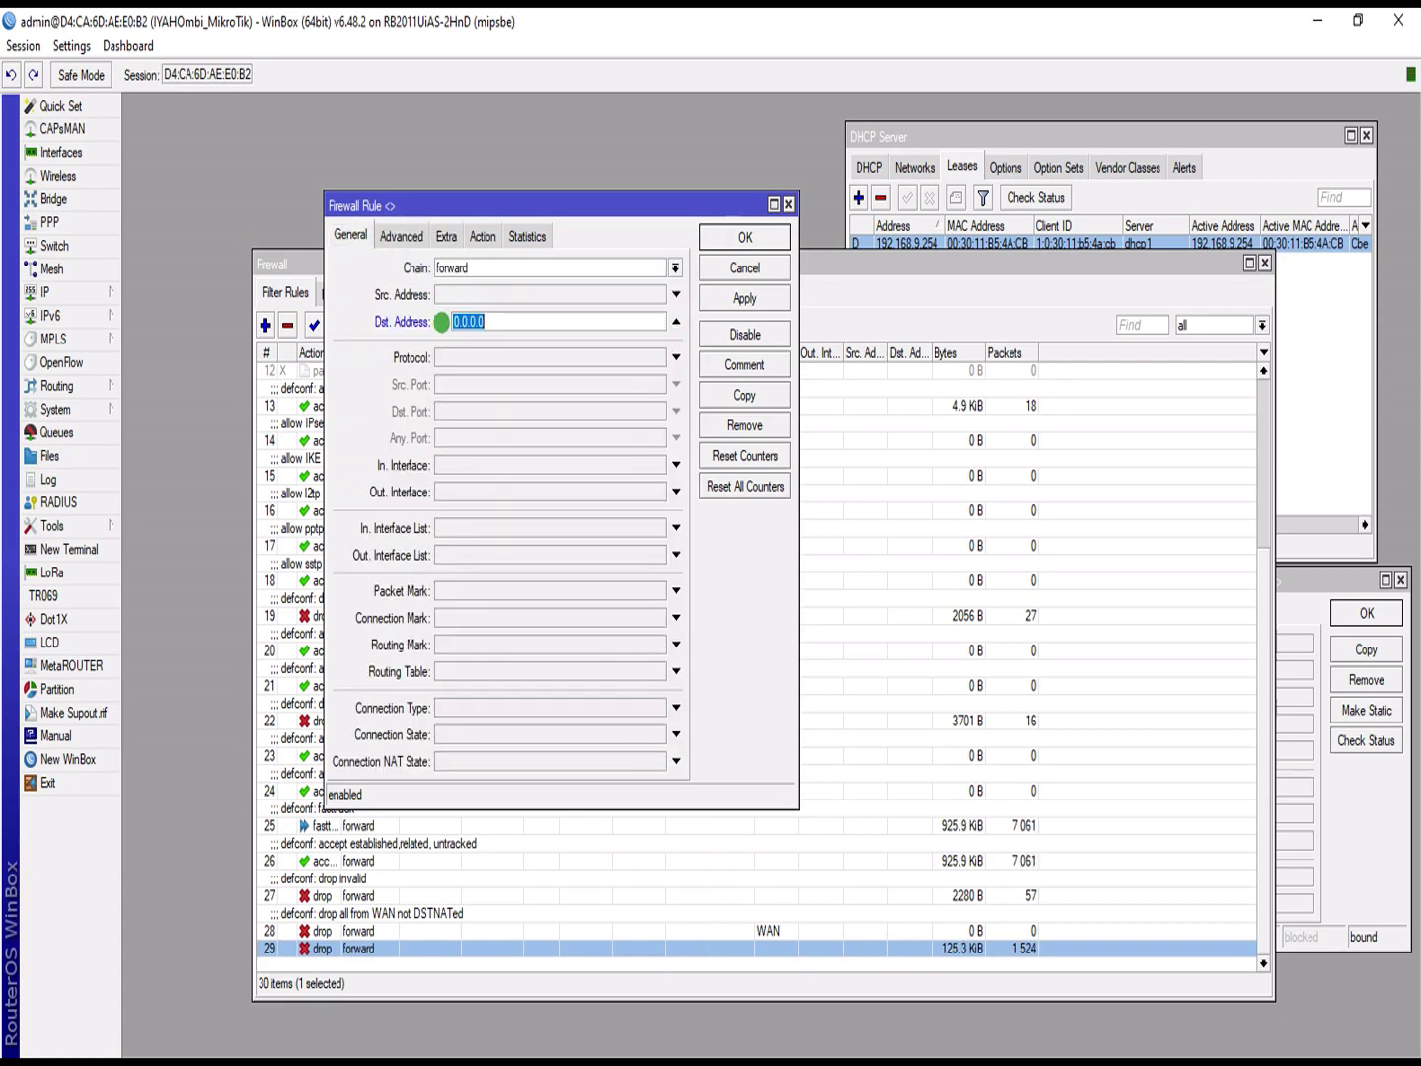
pyautogui.write('192.168.9.254')
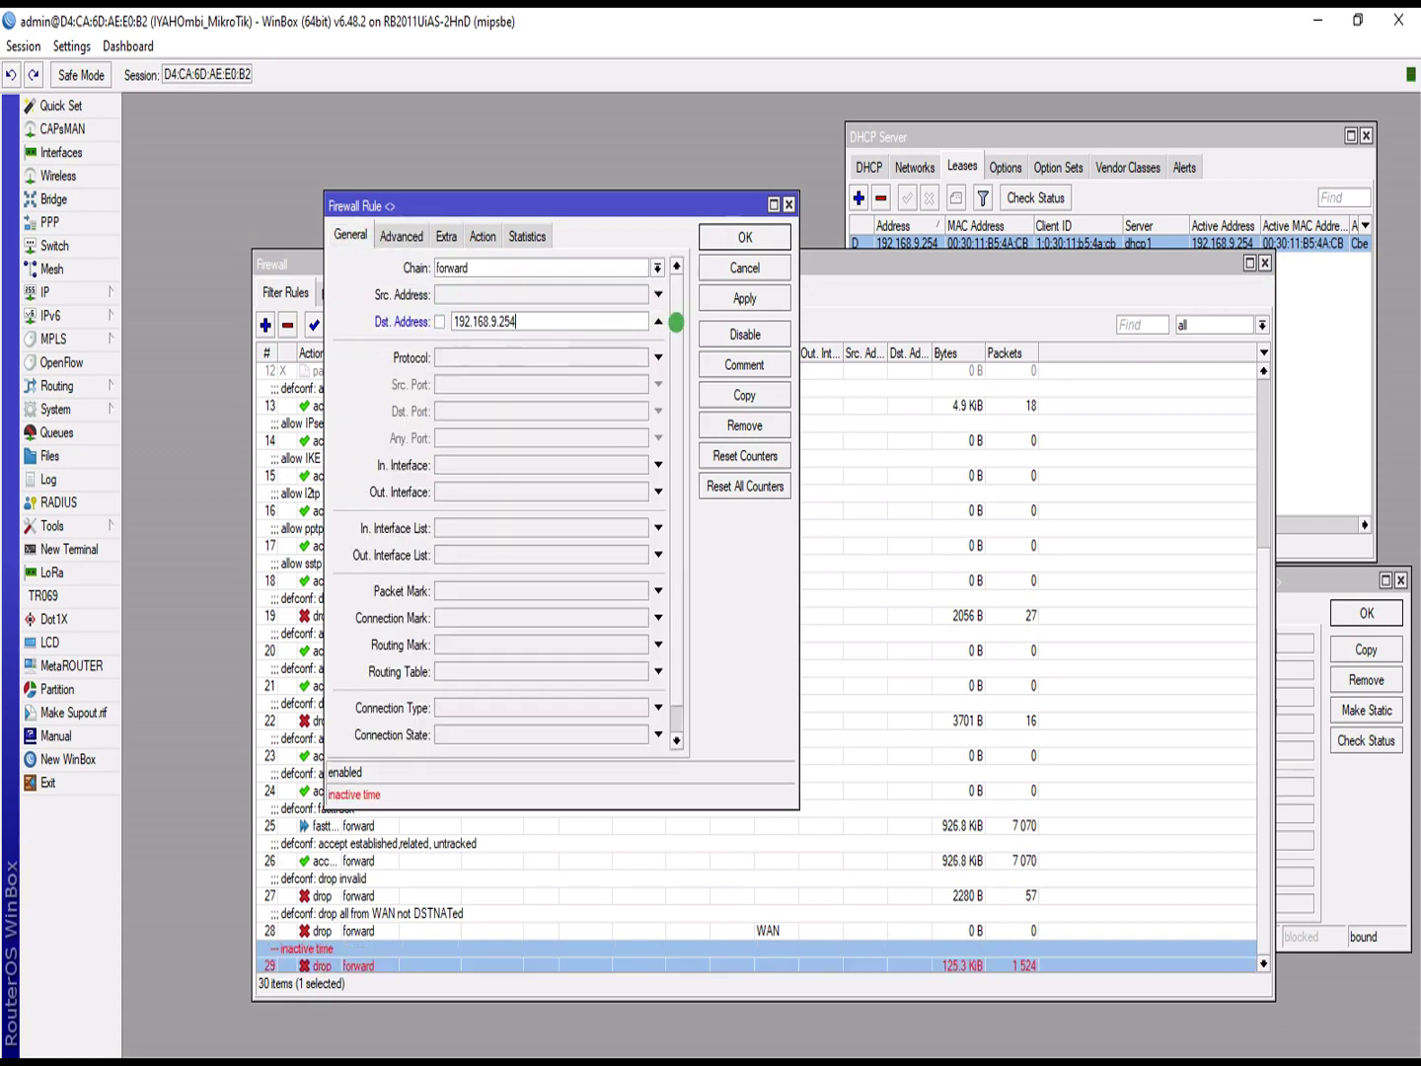
pyautogui.click(717, 299)
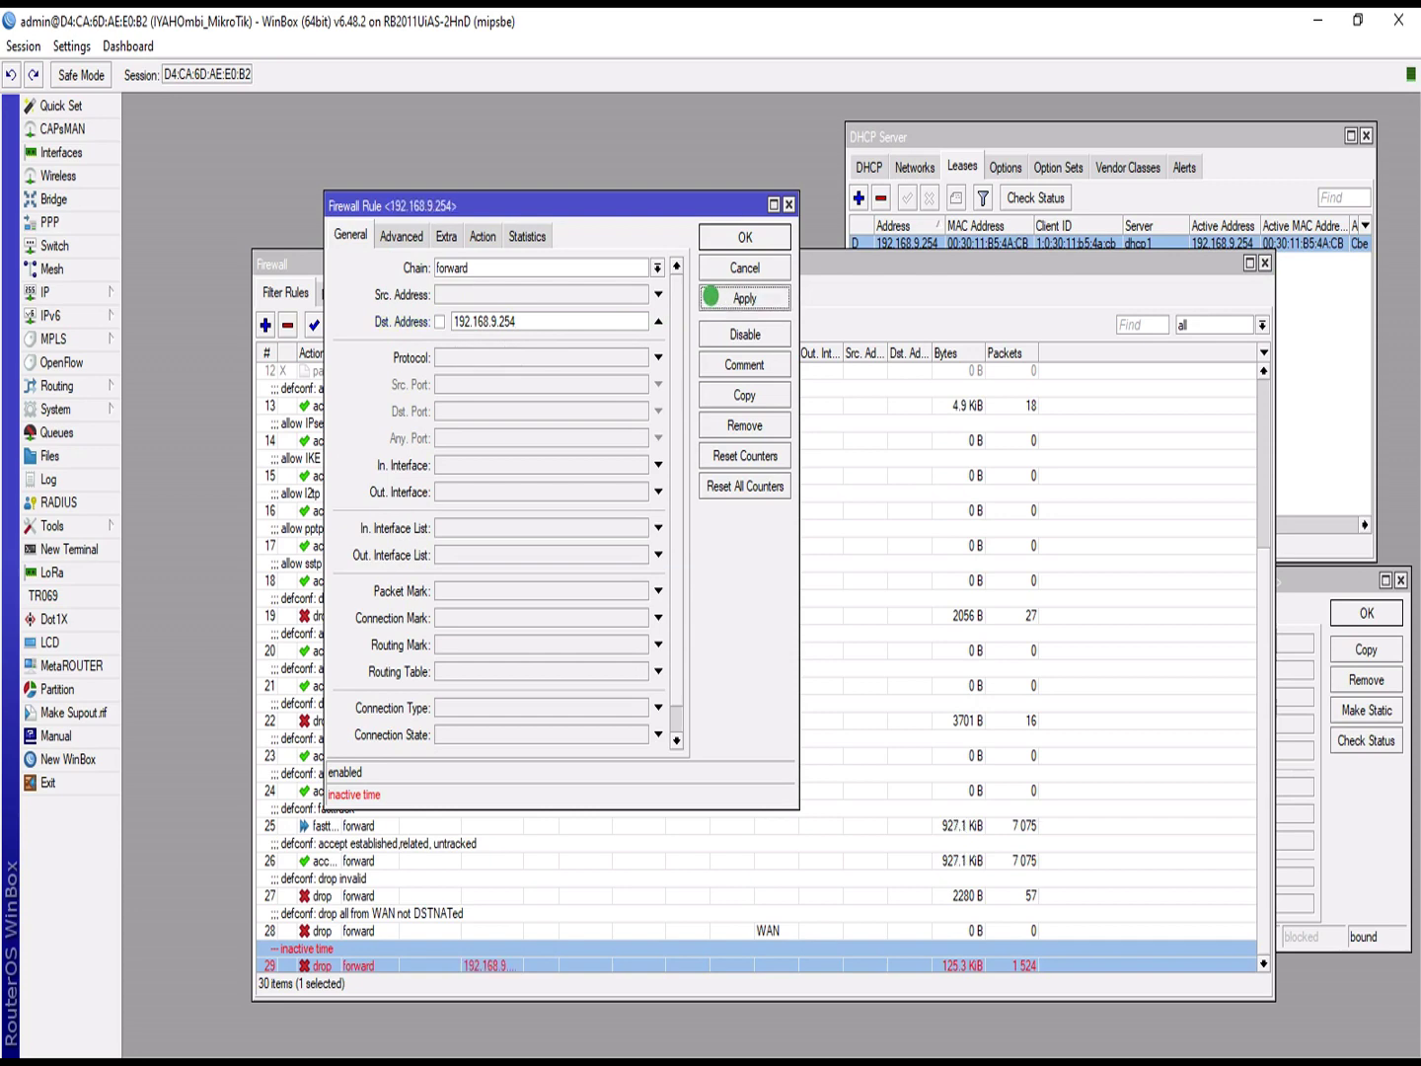
# Step: Review rule 29's Advanced, Extra time and drop action settings, then close it
pyautogui.click(399, 234)
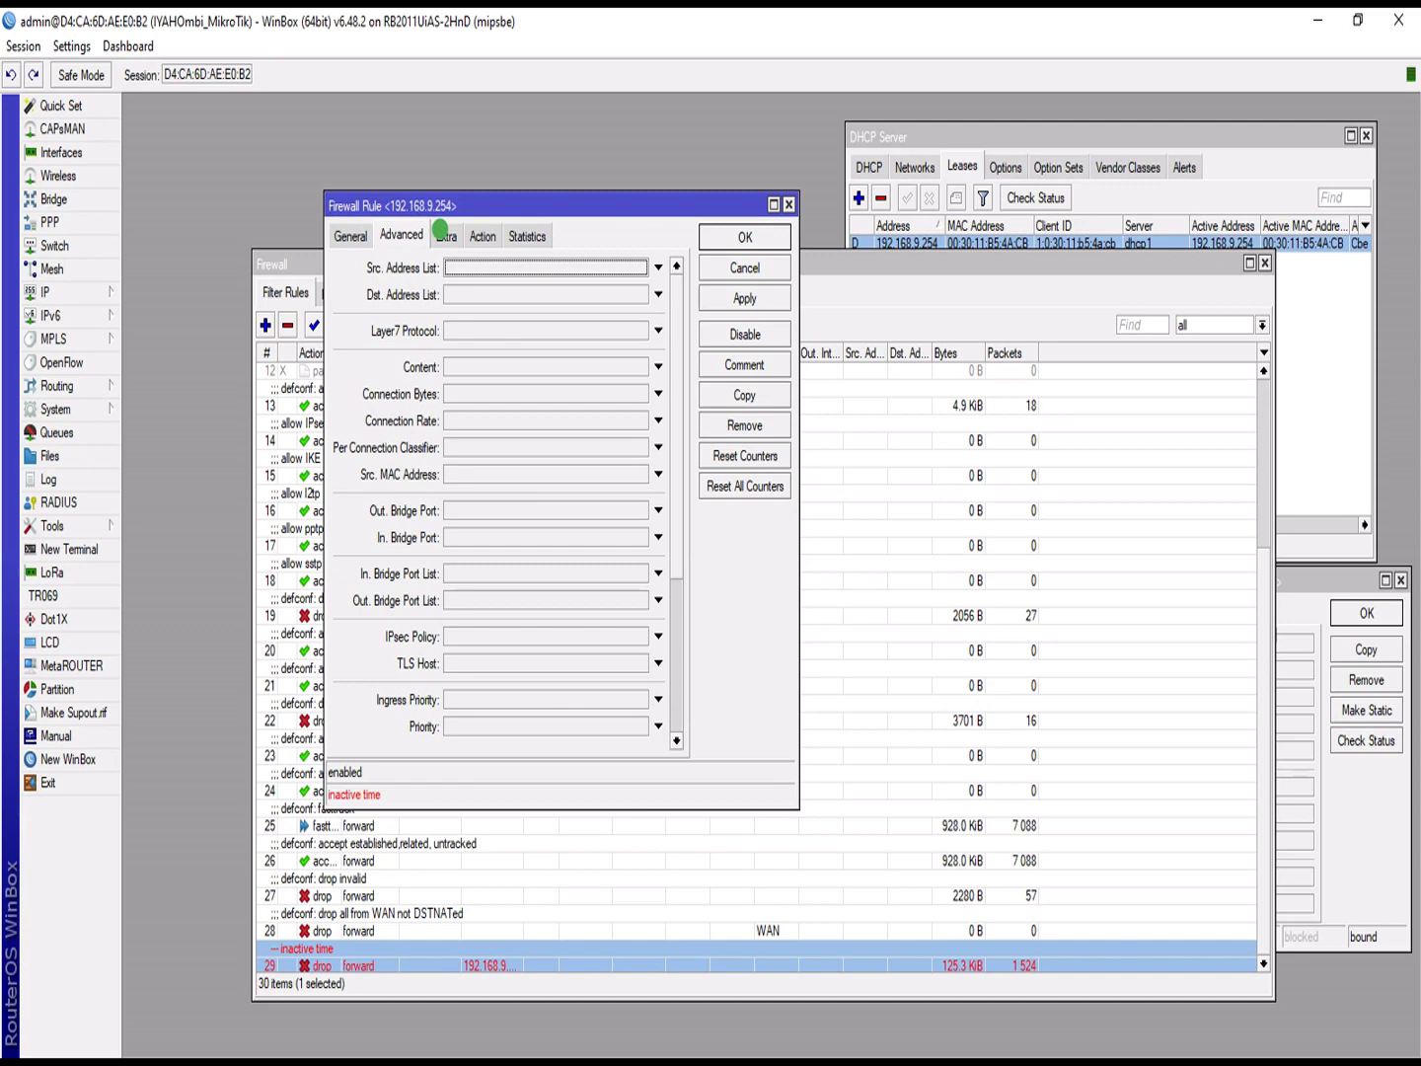
pyautogui.click(444, 234)
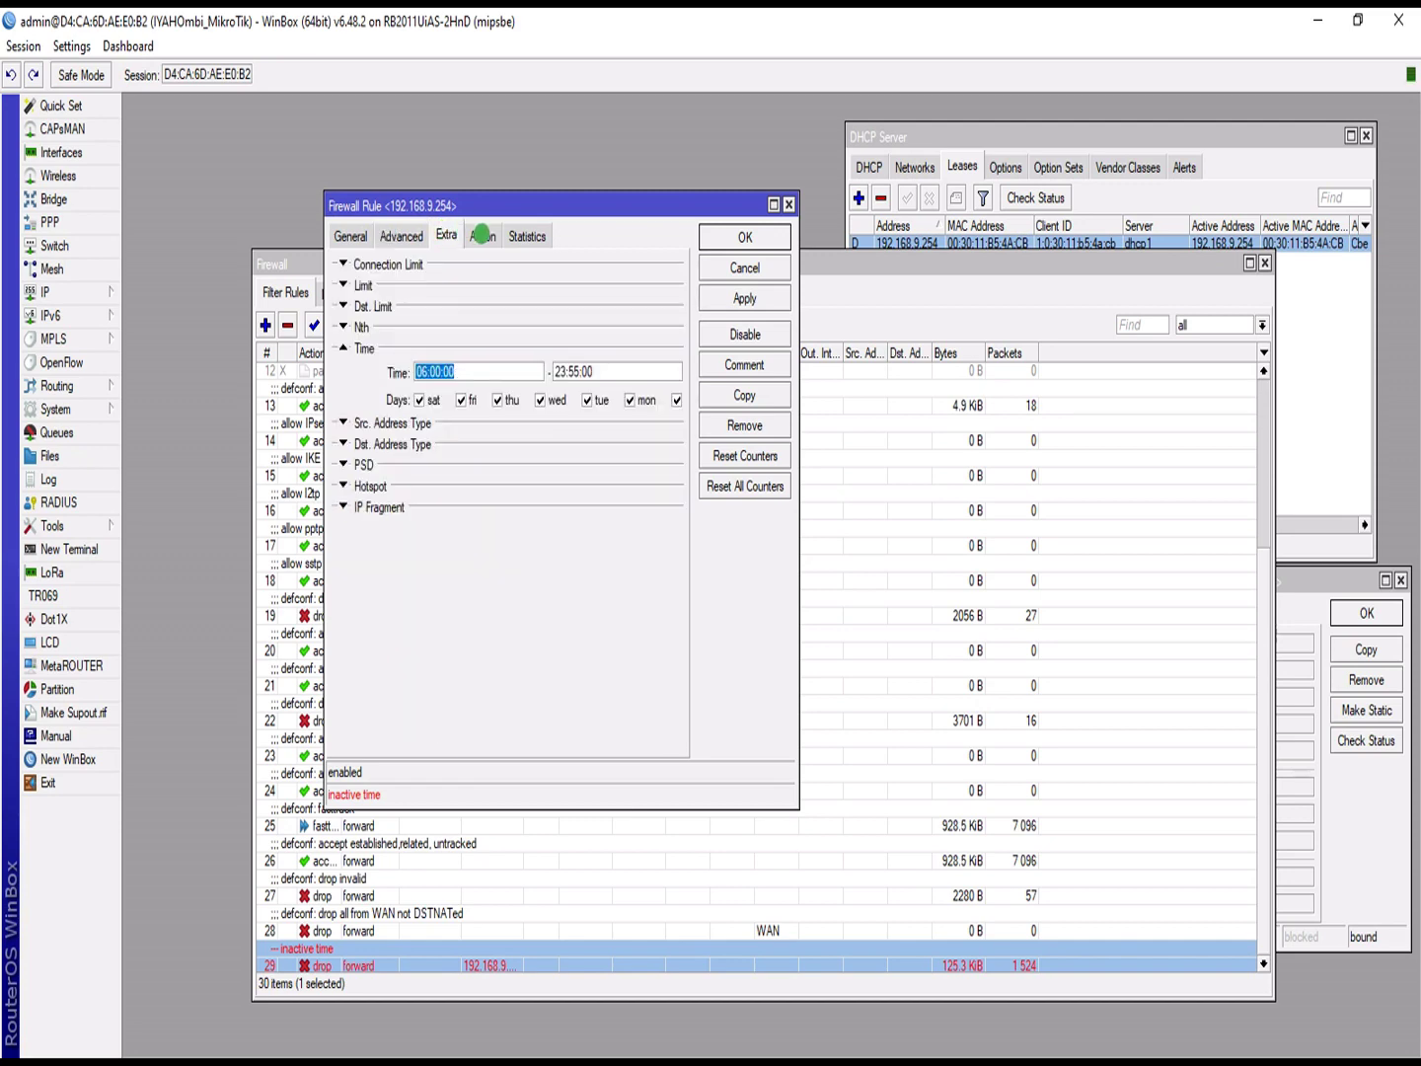
pyautogui.click(482, 236)
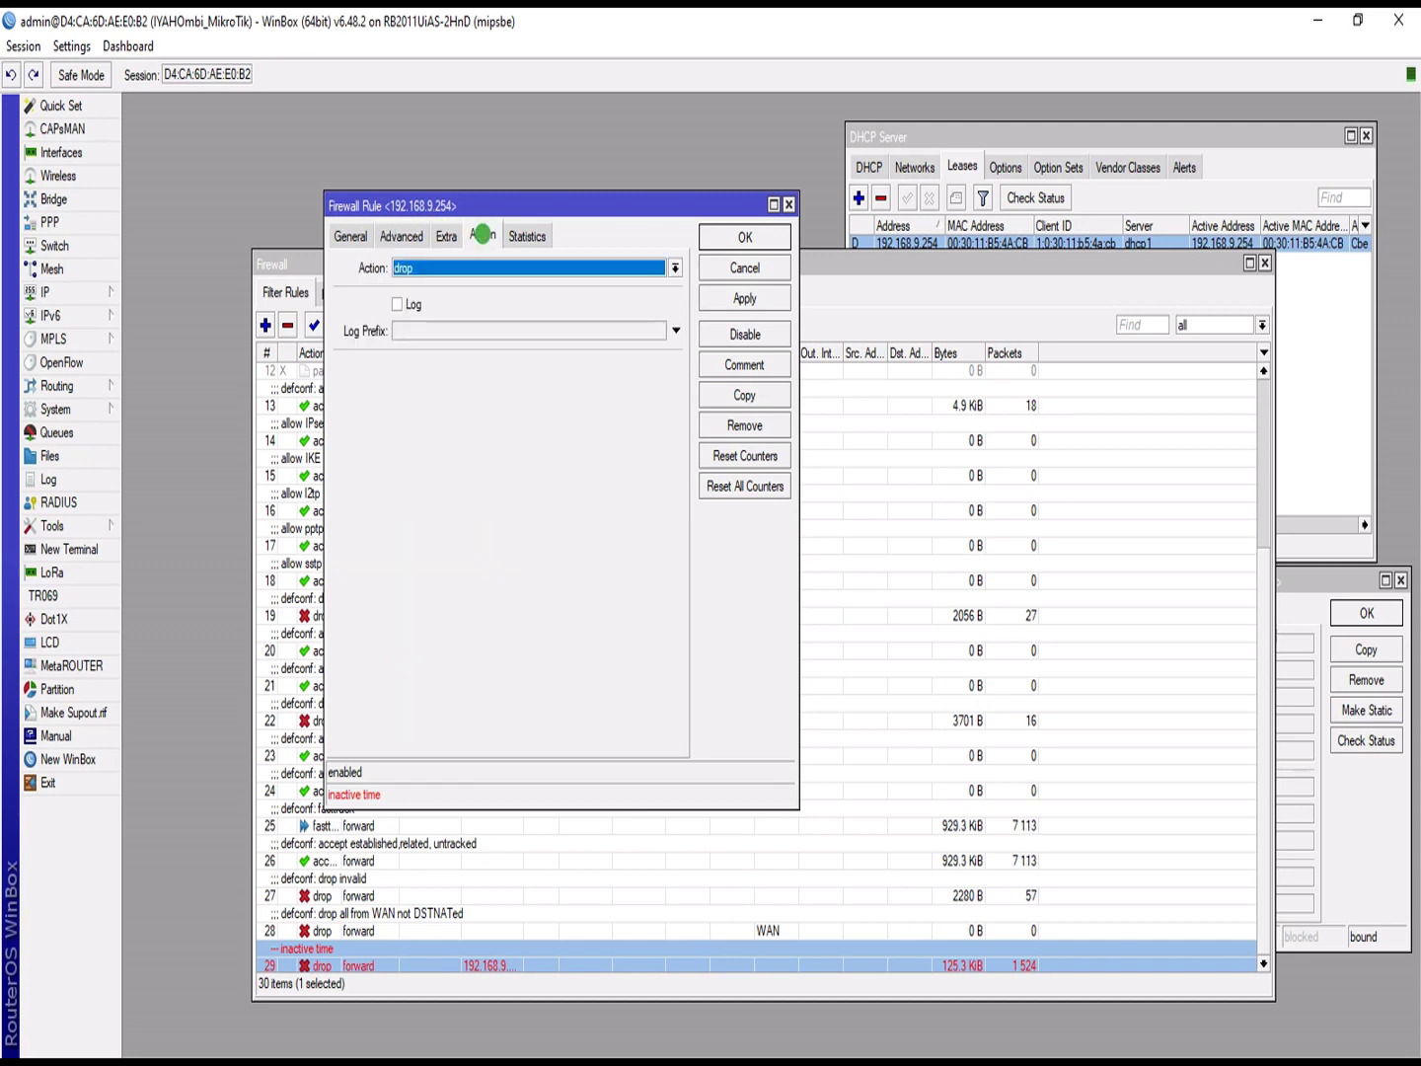
pyautogui.click(341, 236)
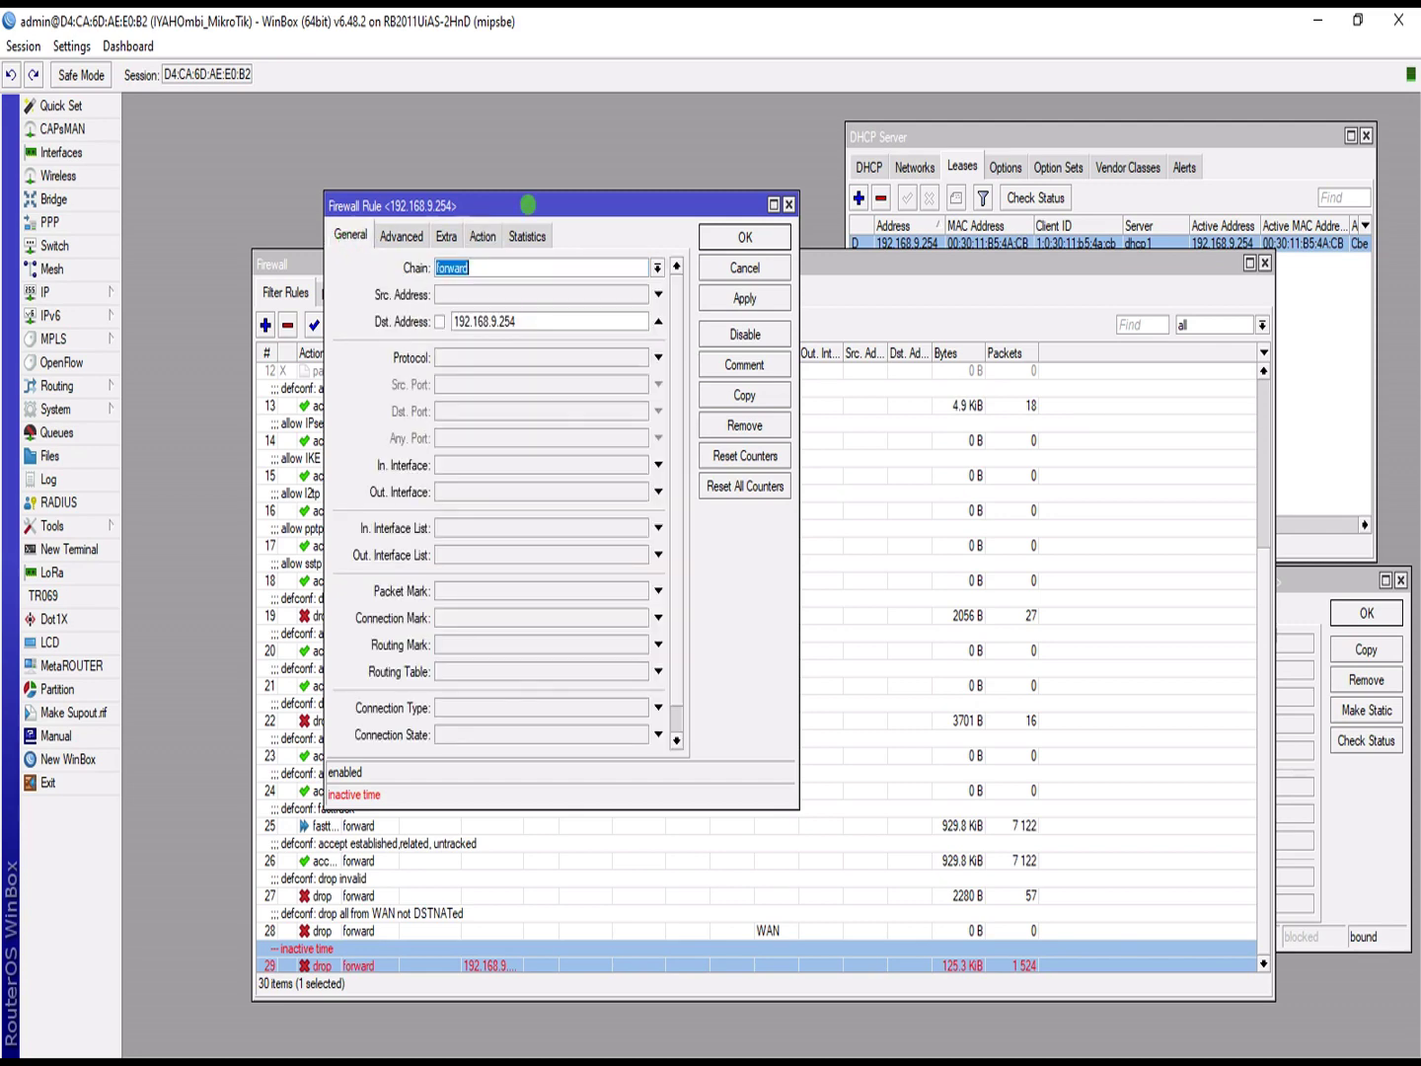
pyautogui.click(745, 239)
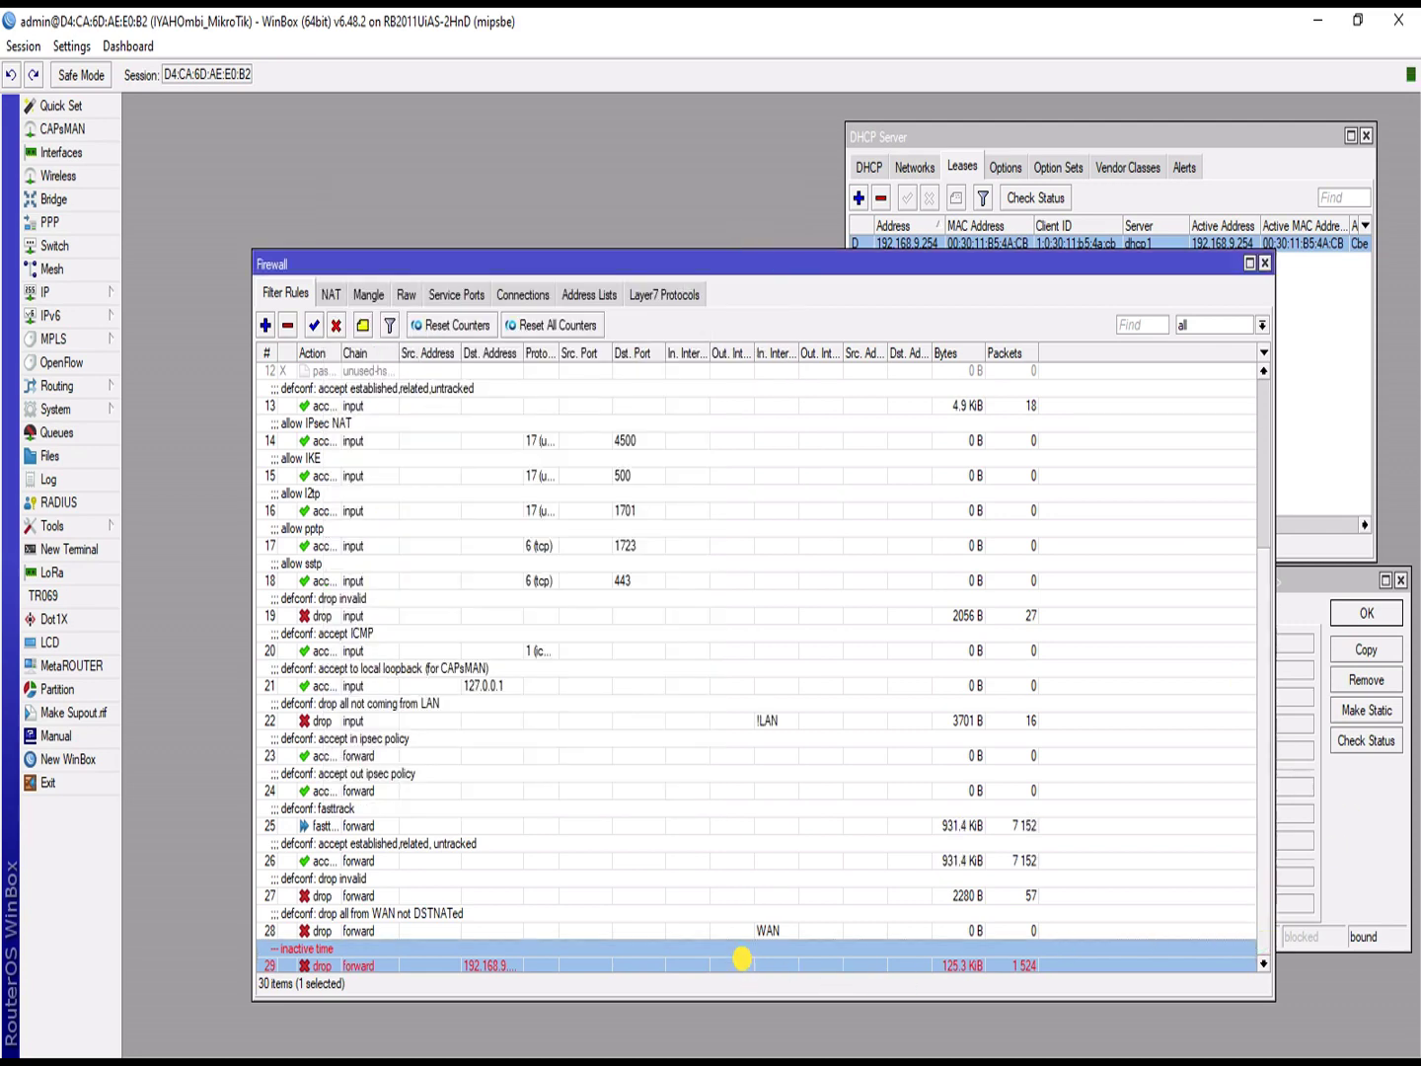
# Step: Move the 192.168.9.254 drop rule to position 1 and comment it 'Block Internet Access'
pyautogui.scroll(5, 680, 376)
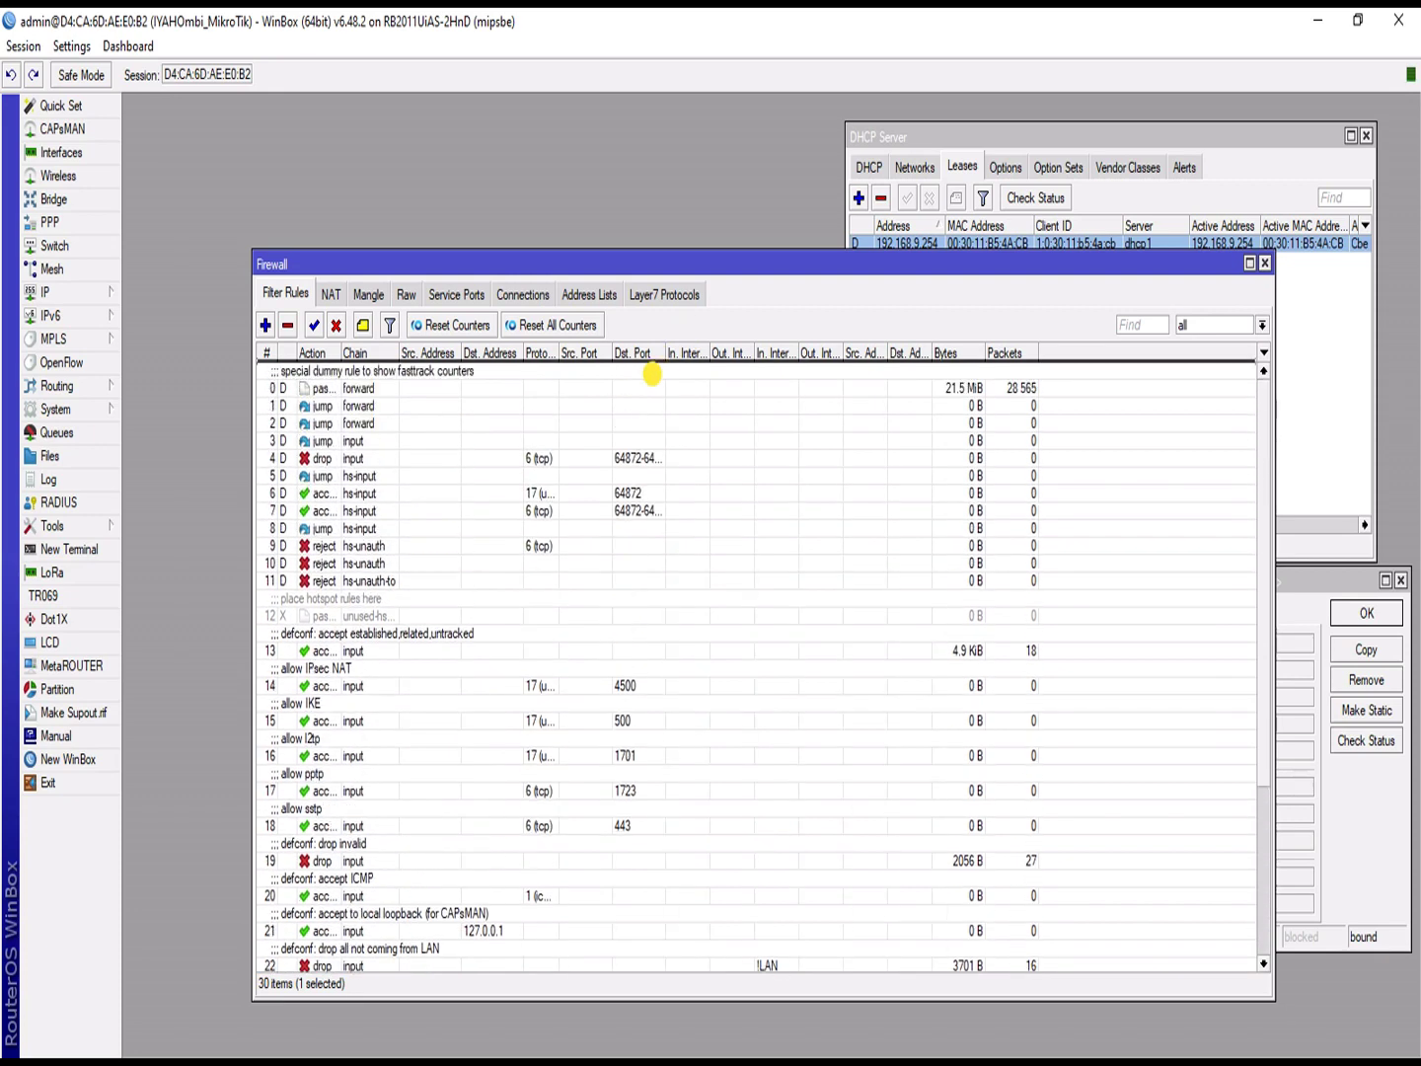
pyautogui.moveTo(653, 373); pyautogui.dragTo(630, 404)
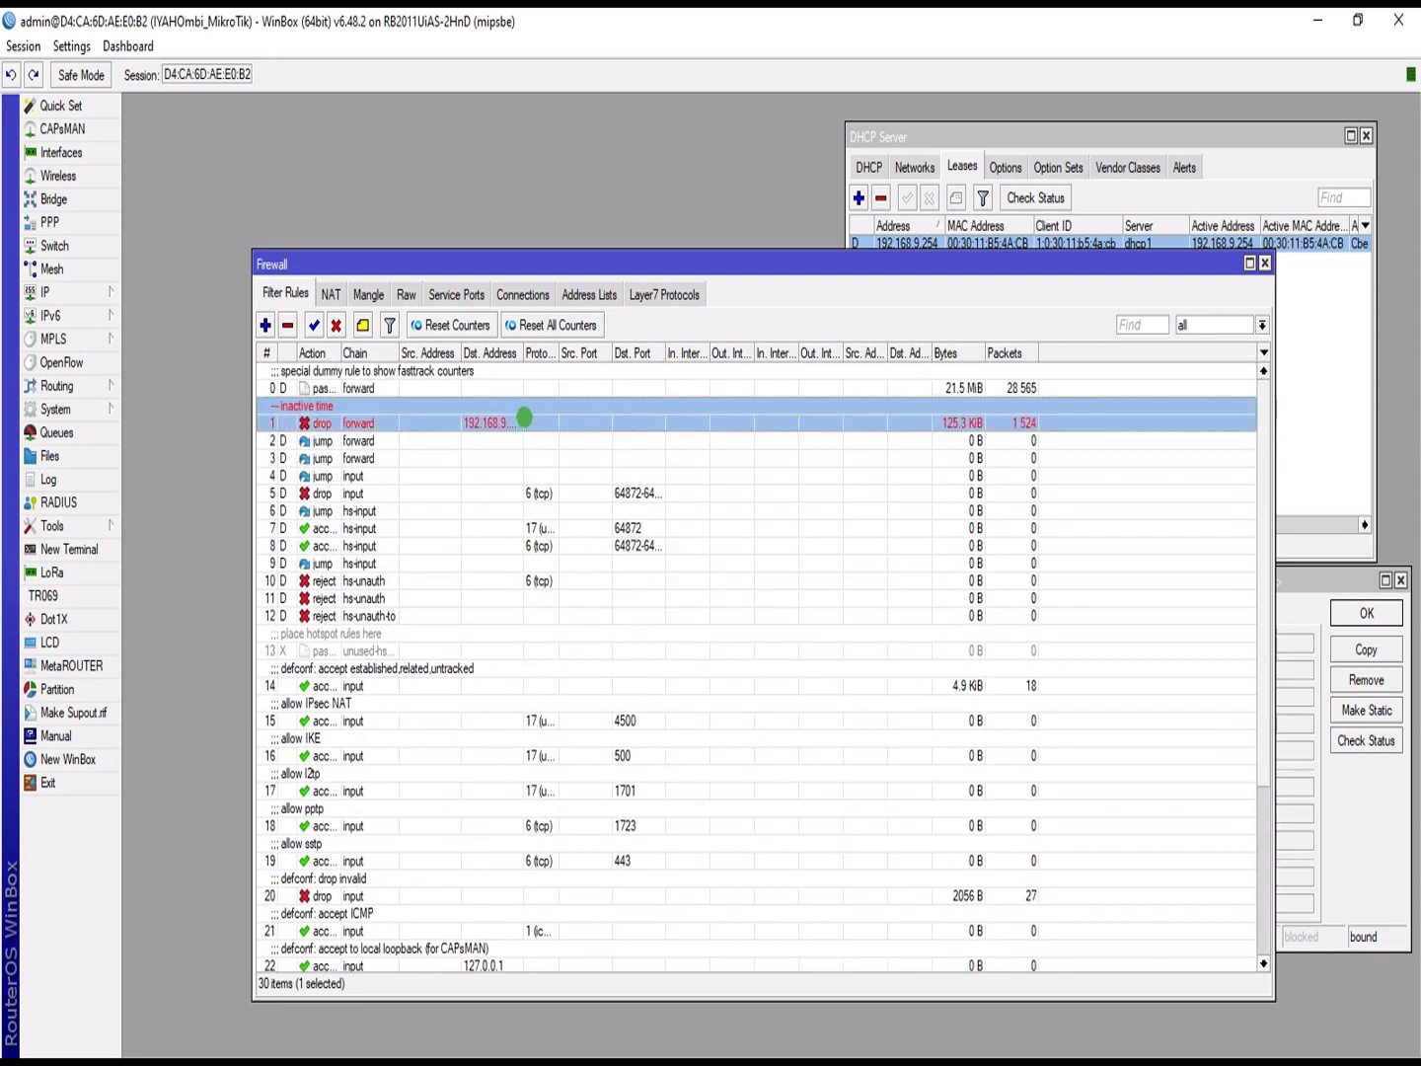
pyautogui.doubleClick(525, 413)
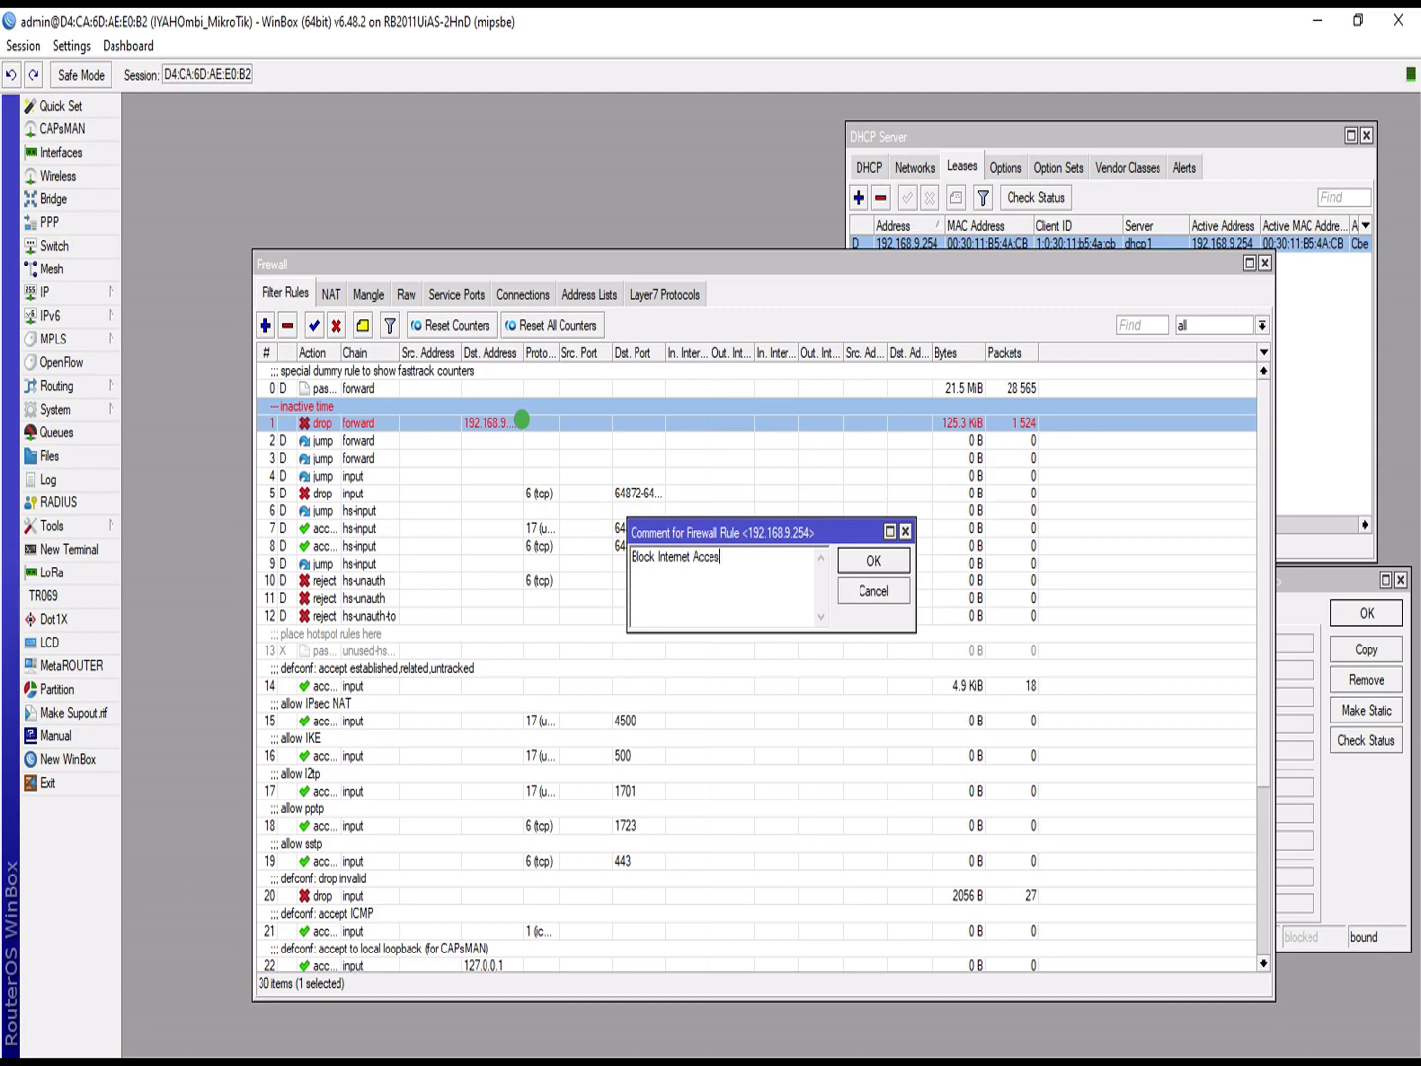
pyautogui.click(873, 560)
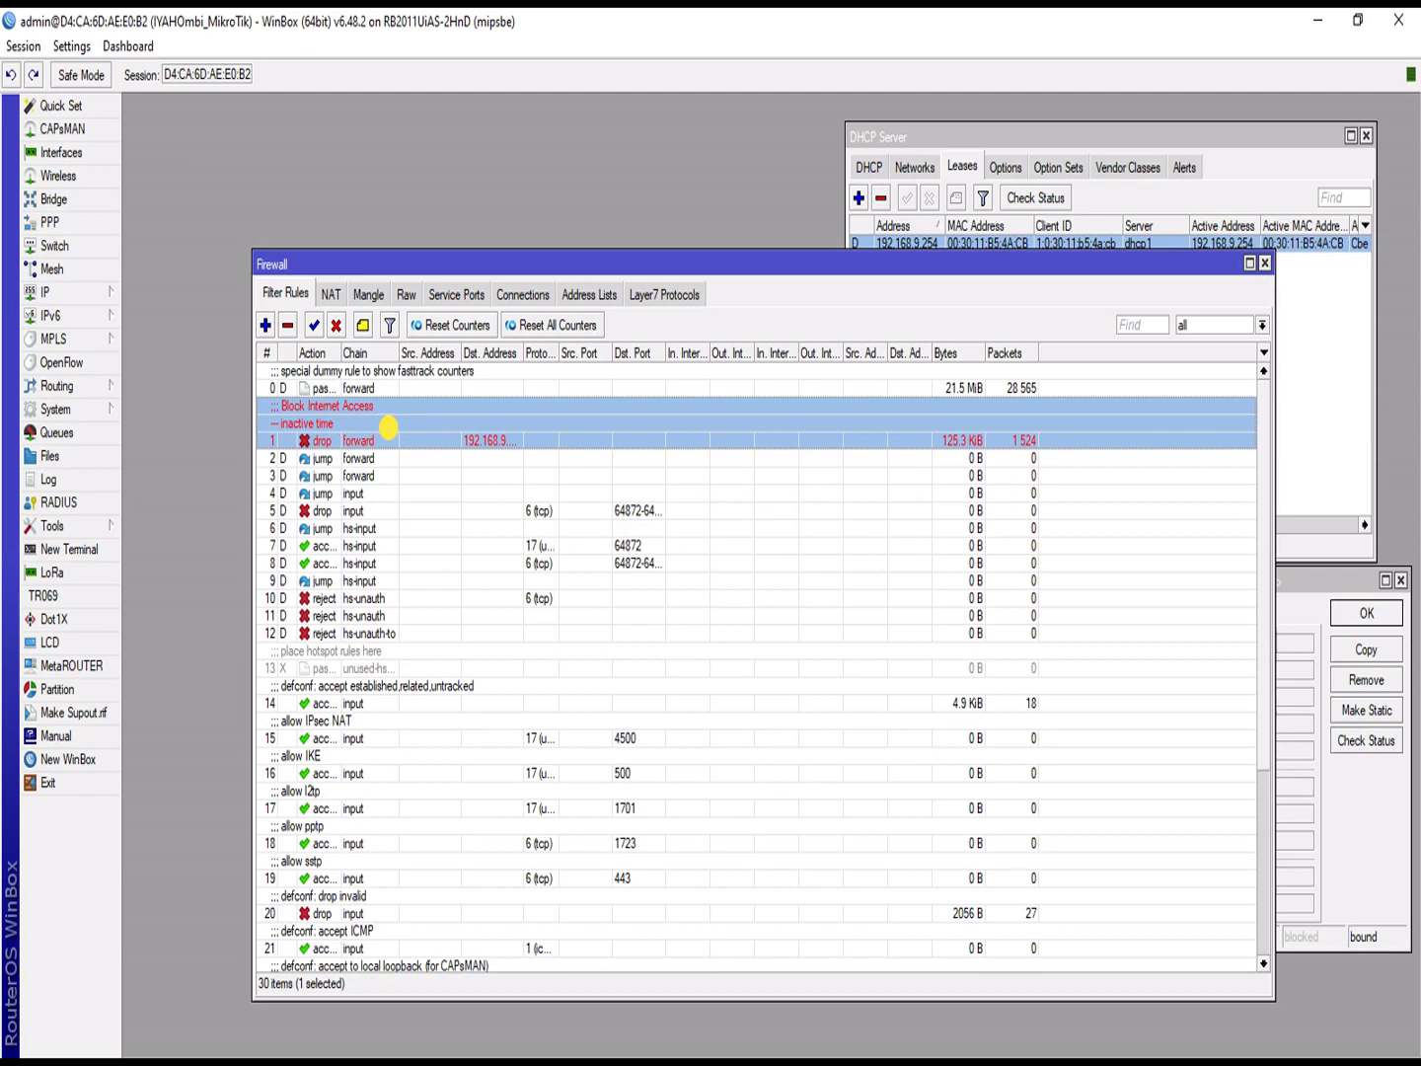
pyautogui.doubleClick(388, 428)
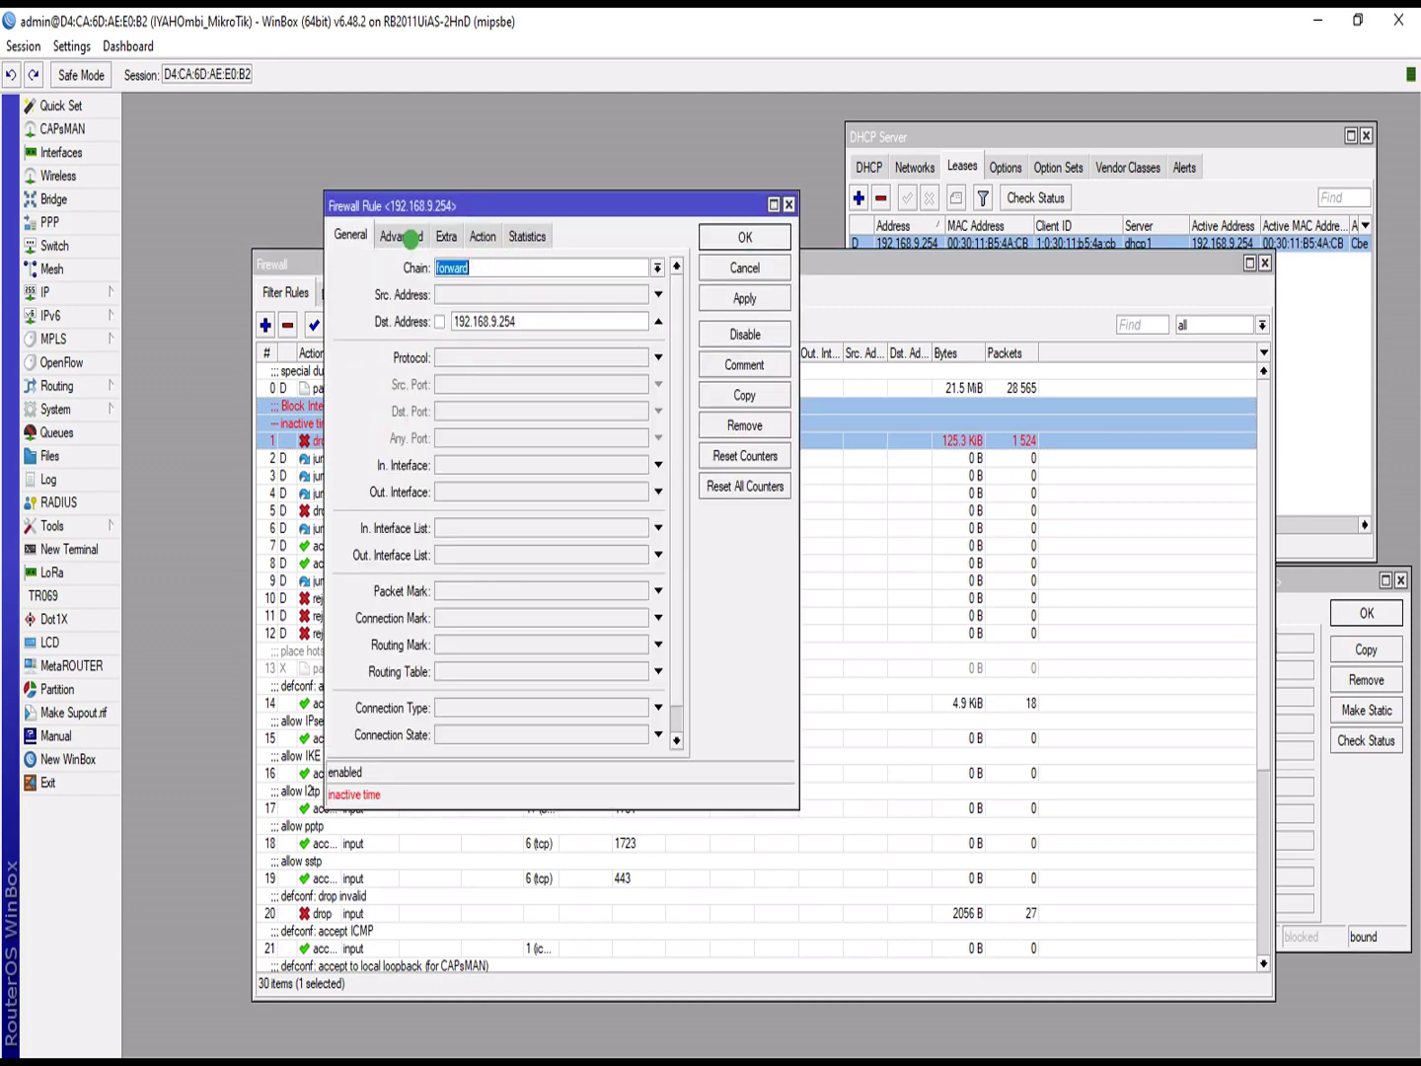
# Step: Check rule 1's Advanced, time schedule and drop action tabs, then bring the ping forward
pyautogui.click(411, 238)
pyautogui.click(447, 234)
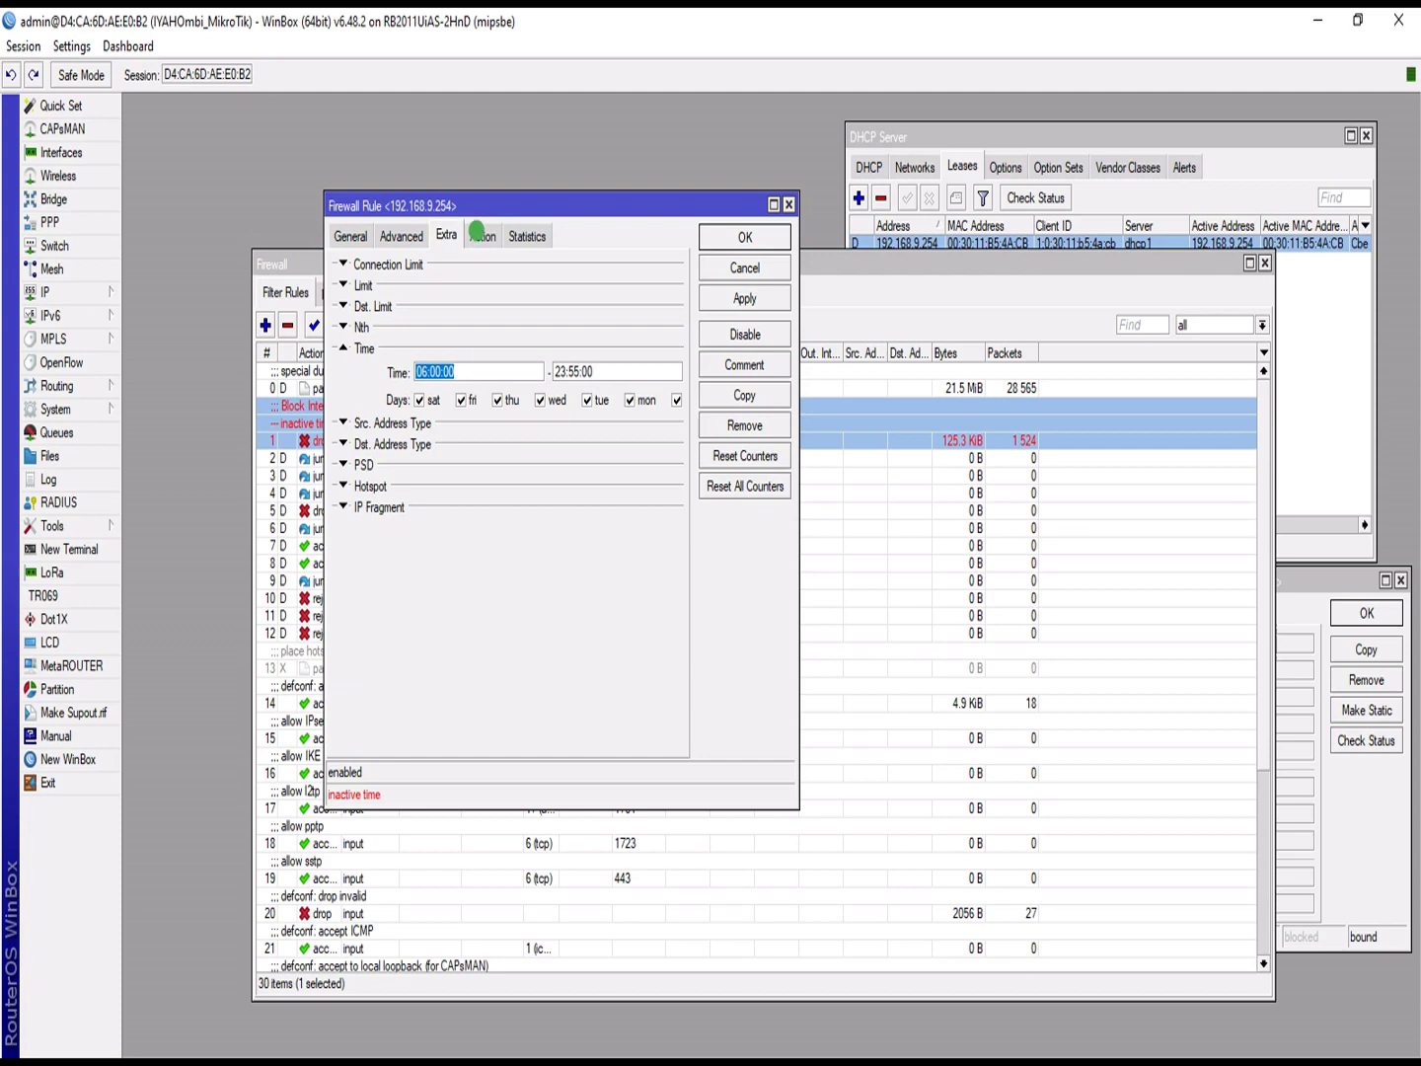
pyautogui.click(481, 233)
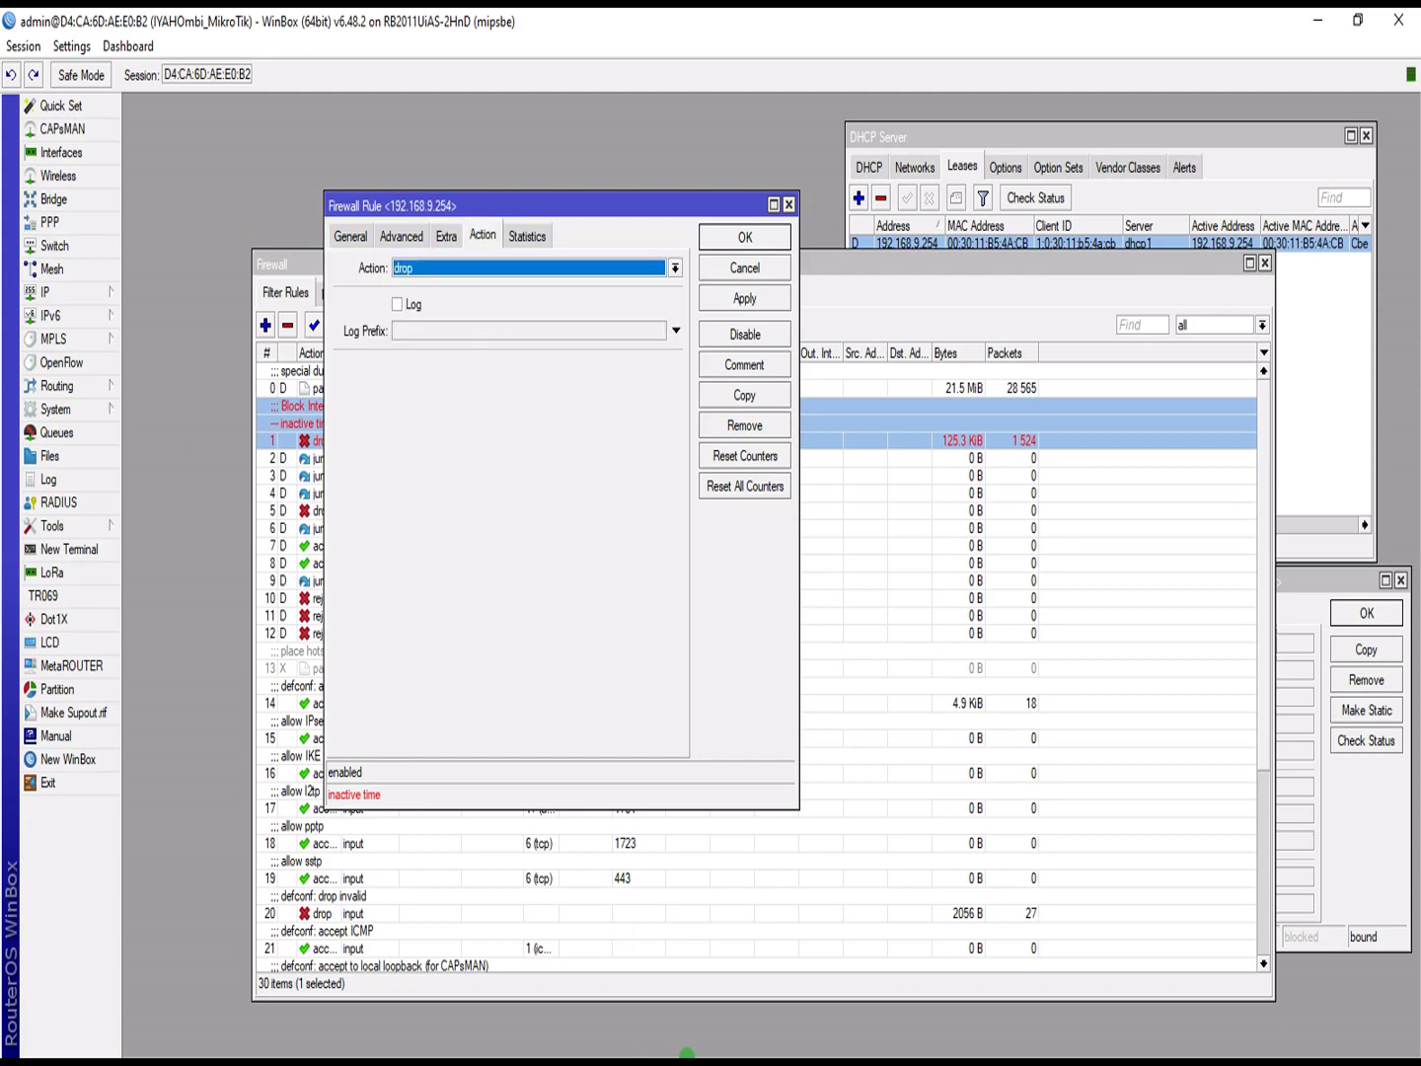
pyautogui.press('super')
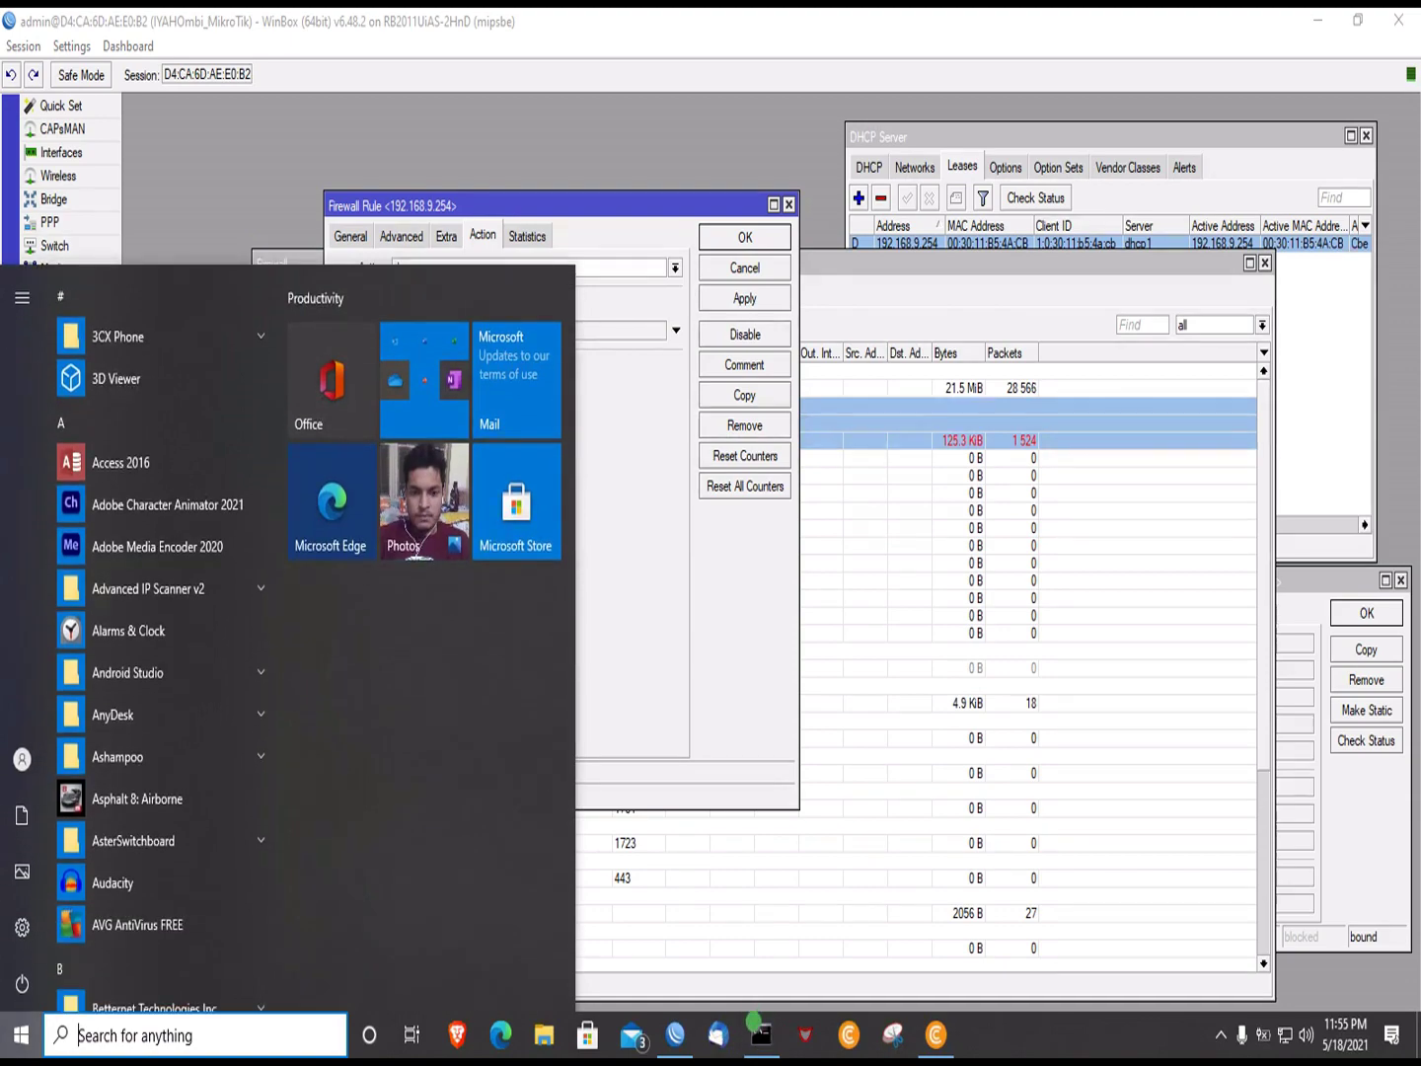
pyautogui.click(759, 1035)
# Step: Return to WinBox and remove the Block Internet Access rule for 192.168.9.254
pyautogui.press('super')
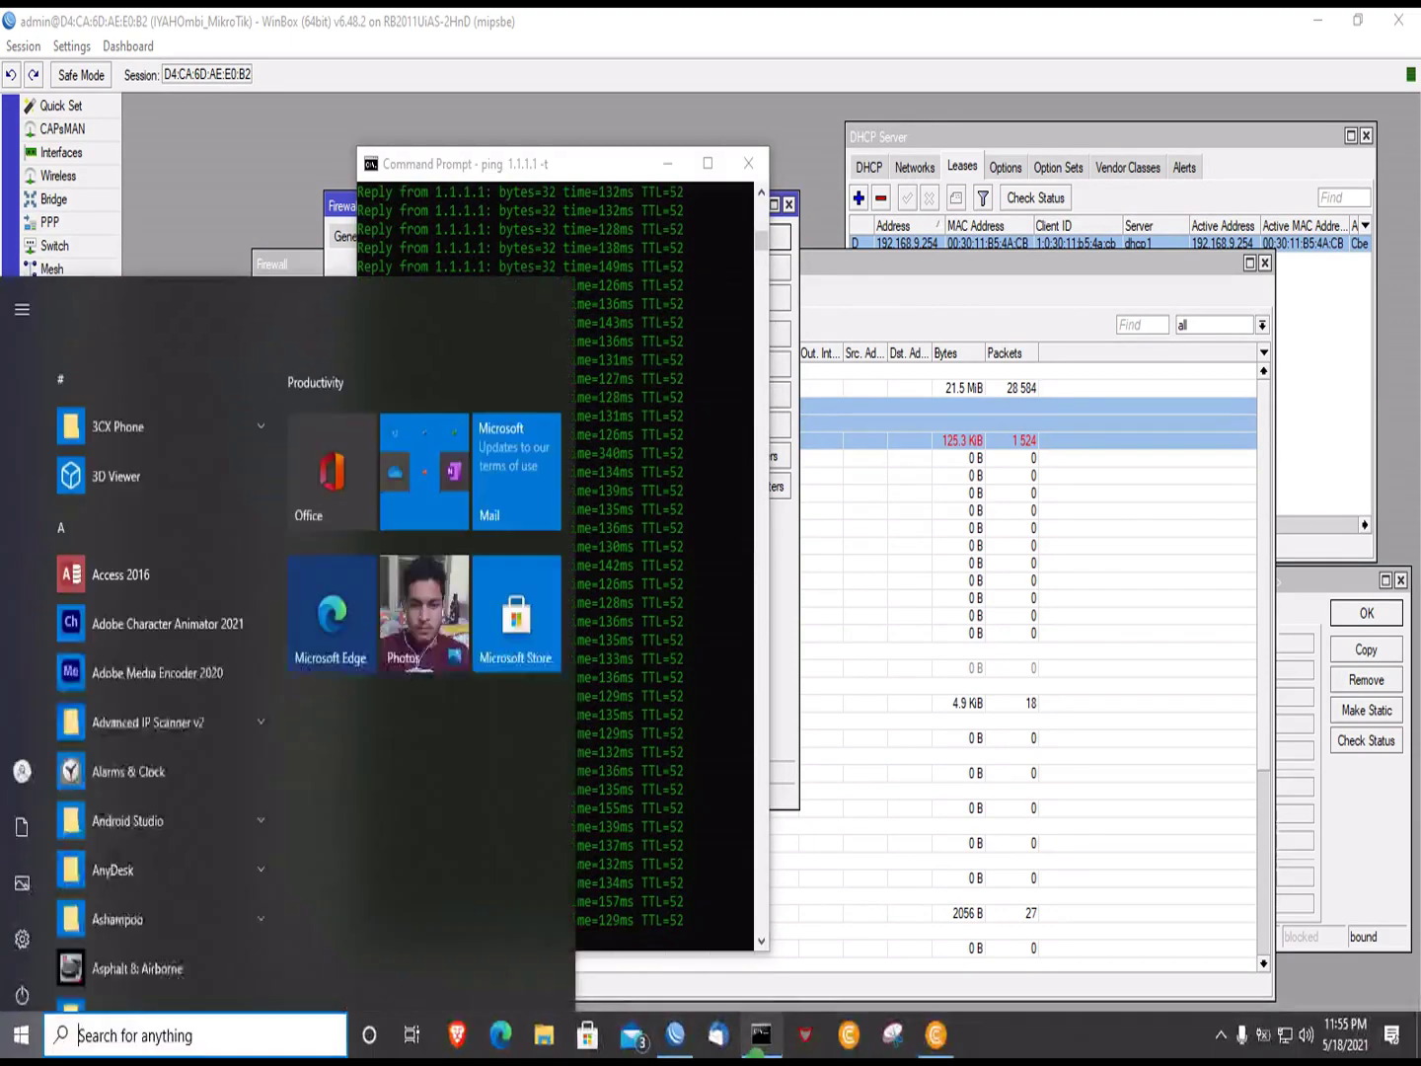
pyautogui.click(668, 164)
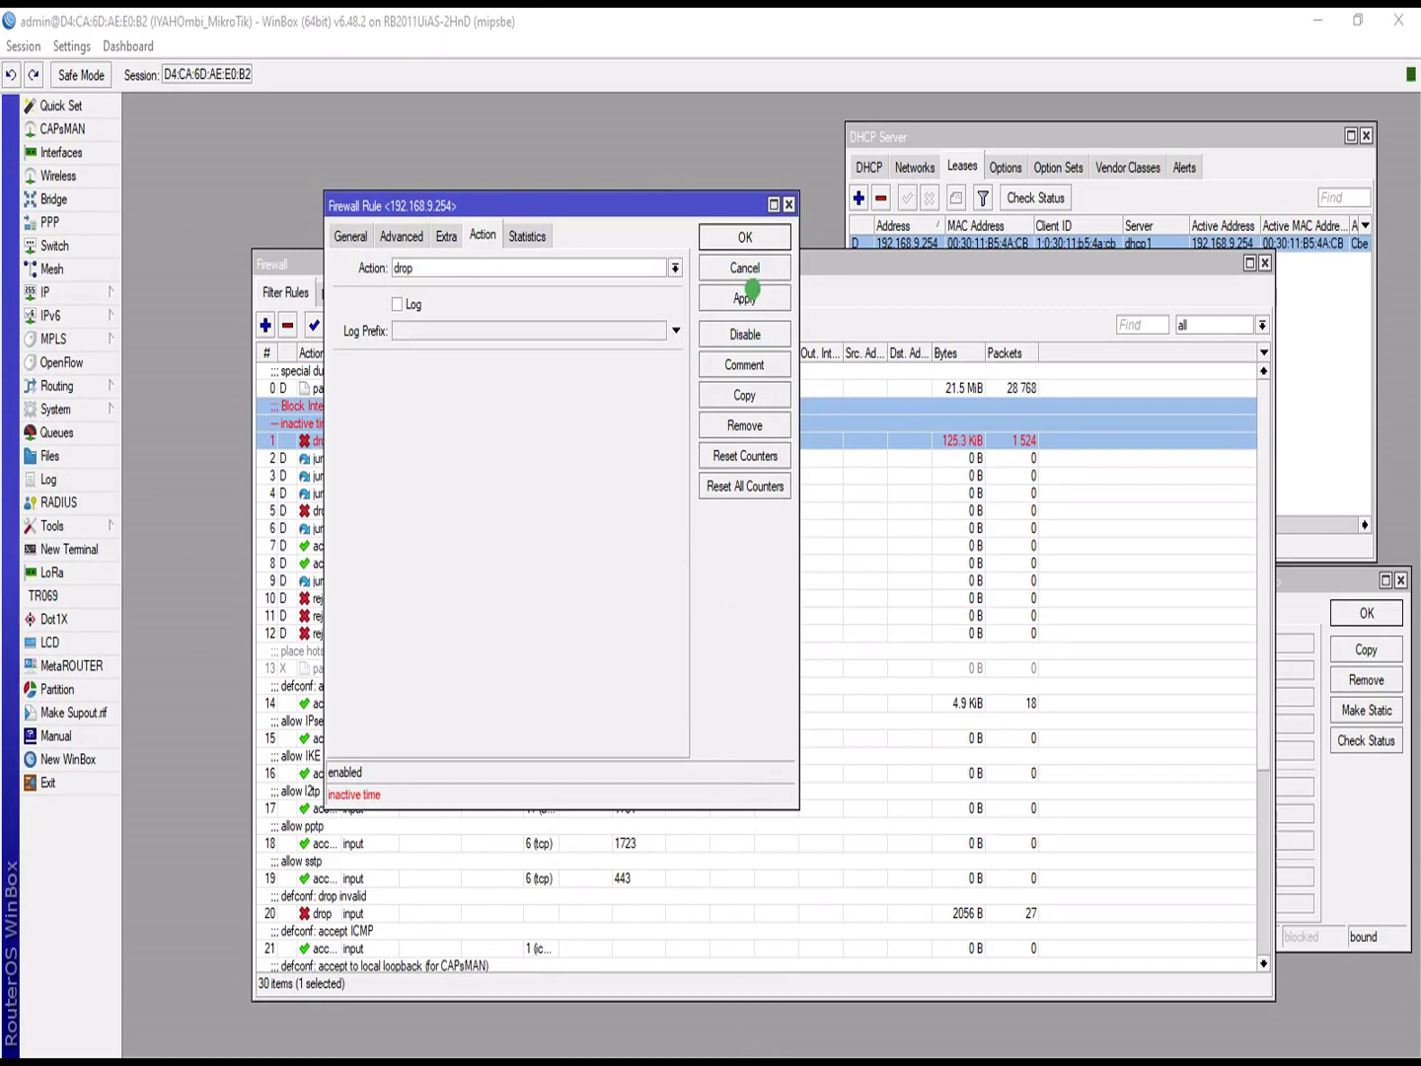
pyautogui.click(728, 421)
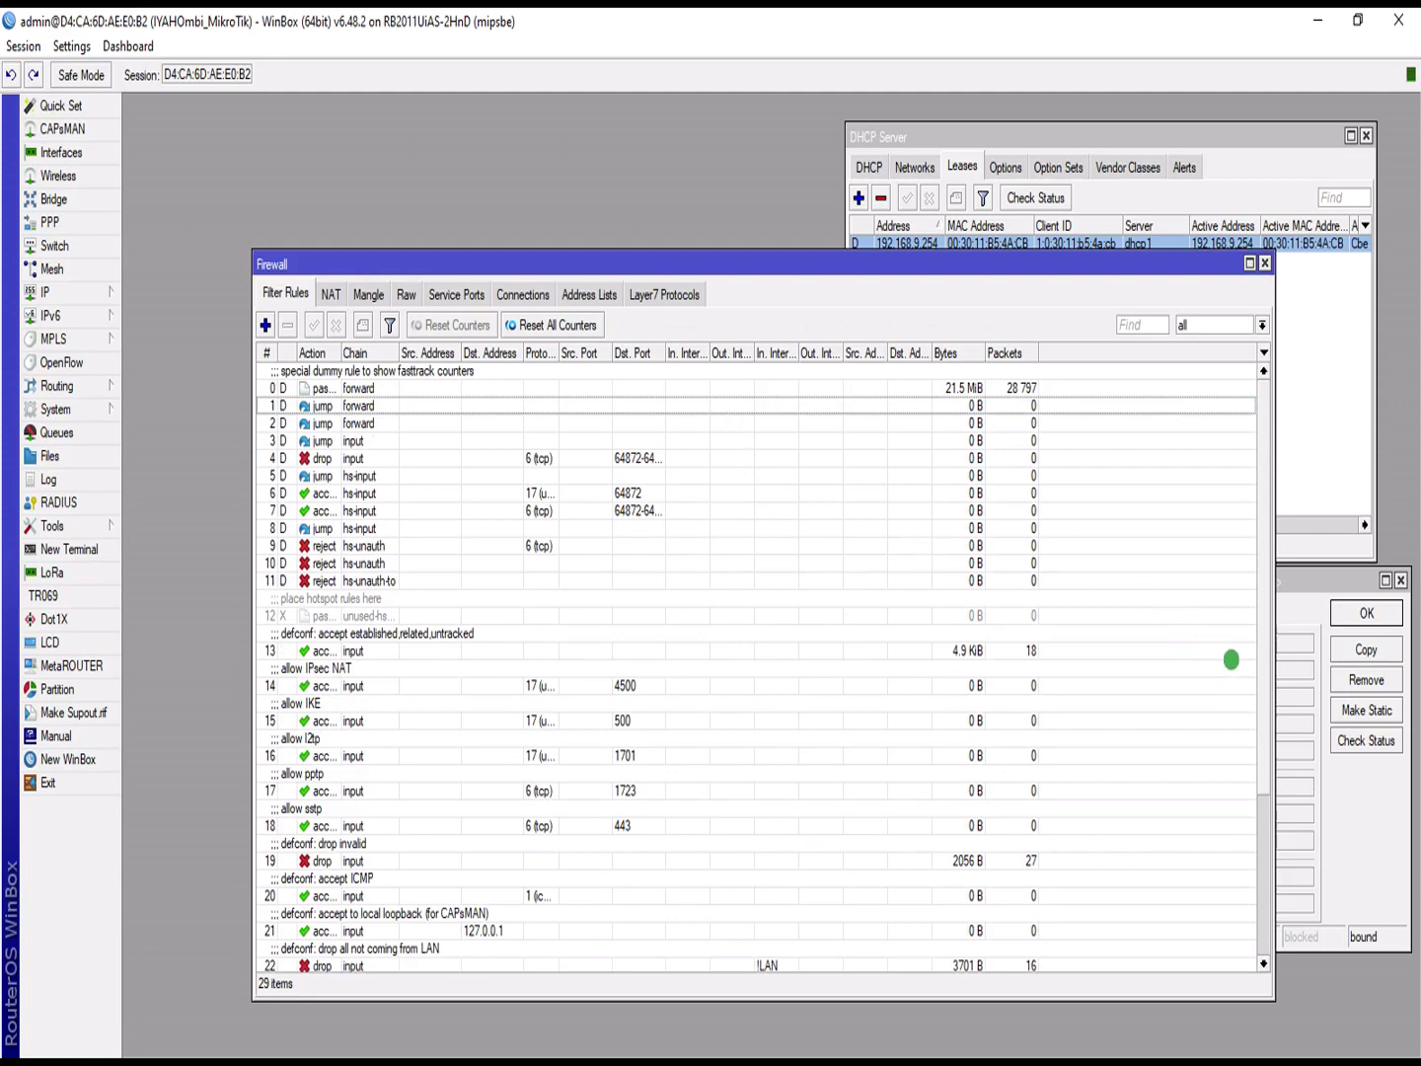
# Step: Add a new firewall rule below rule 27 with destination address 192.168.9.254
pyautogui.moveTo(1266, 683); pyautogui.dragTo(1254, 966)
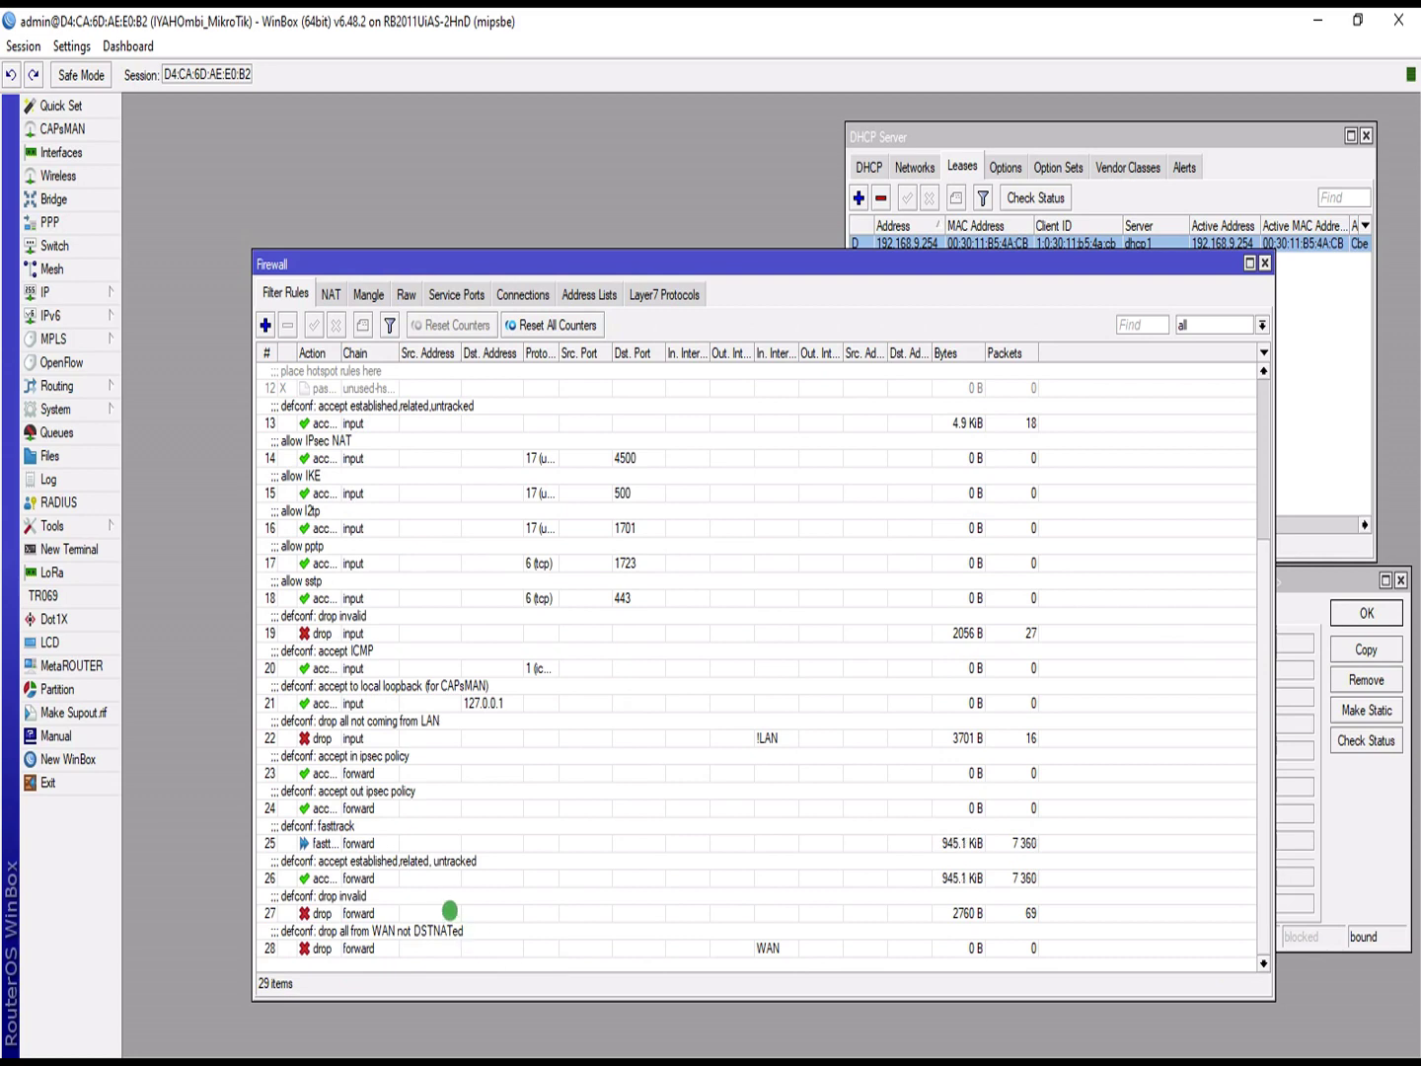
pyautogui.click(448, 910)
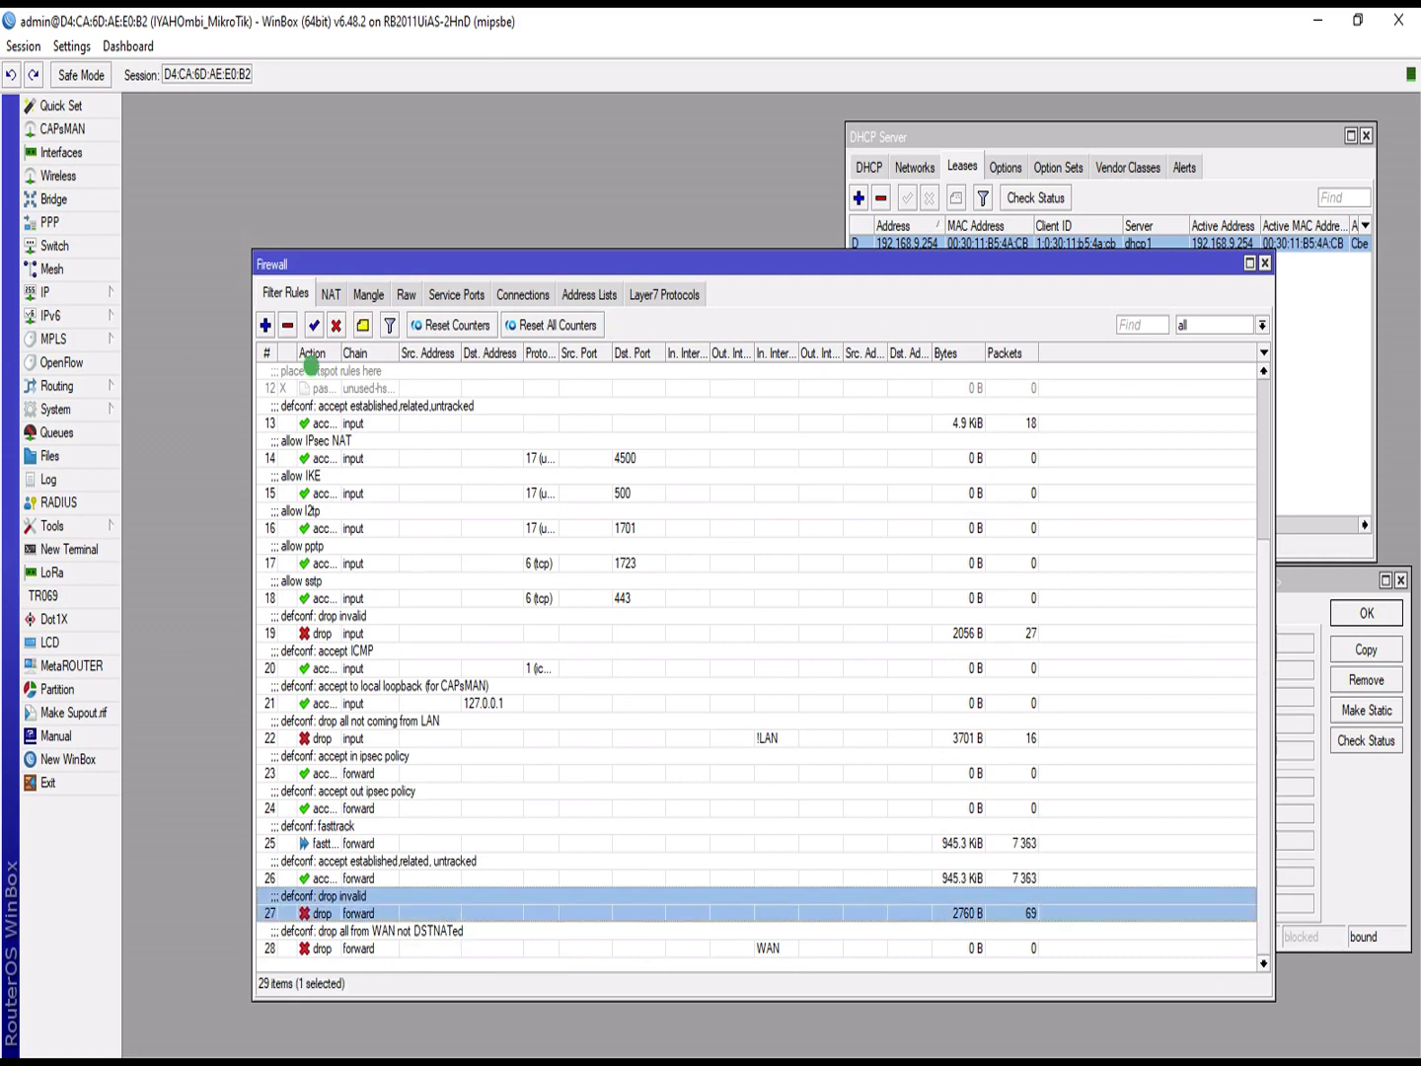
pyautogui.click(264, 324)
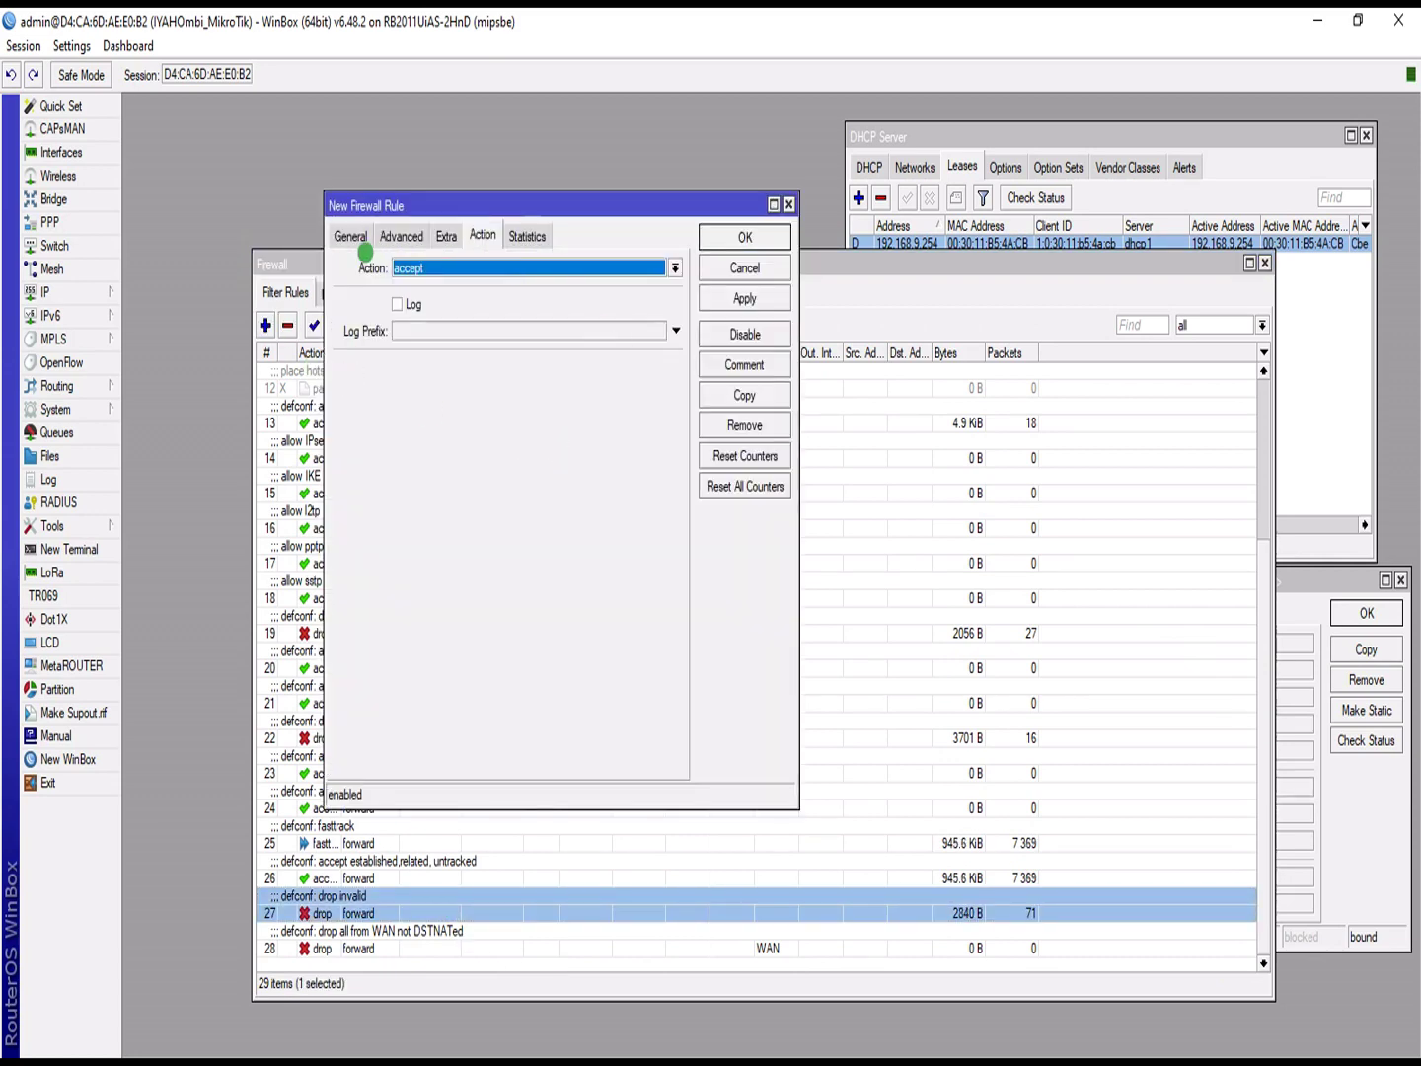
pyautogui.click(344, 234)
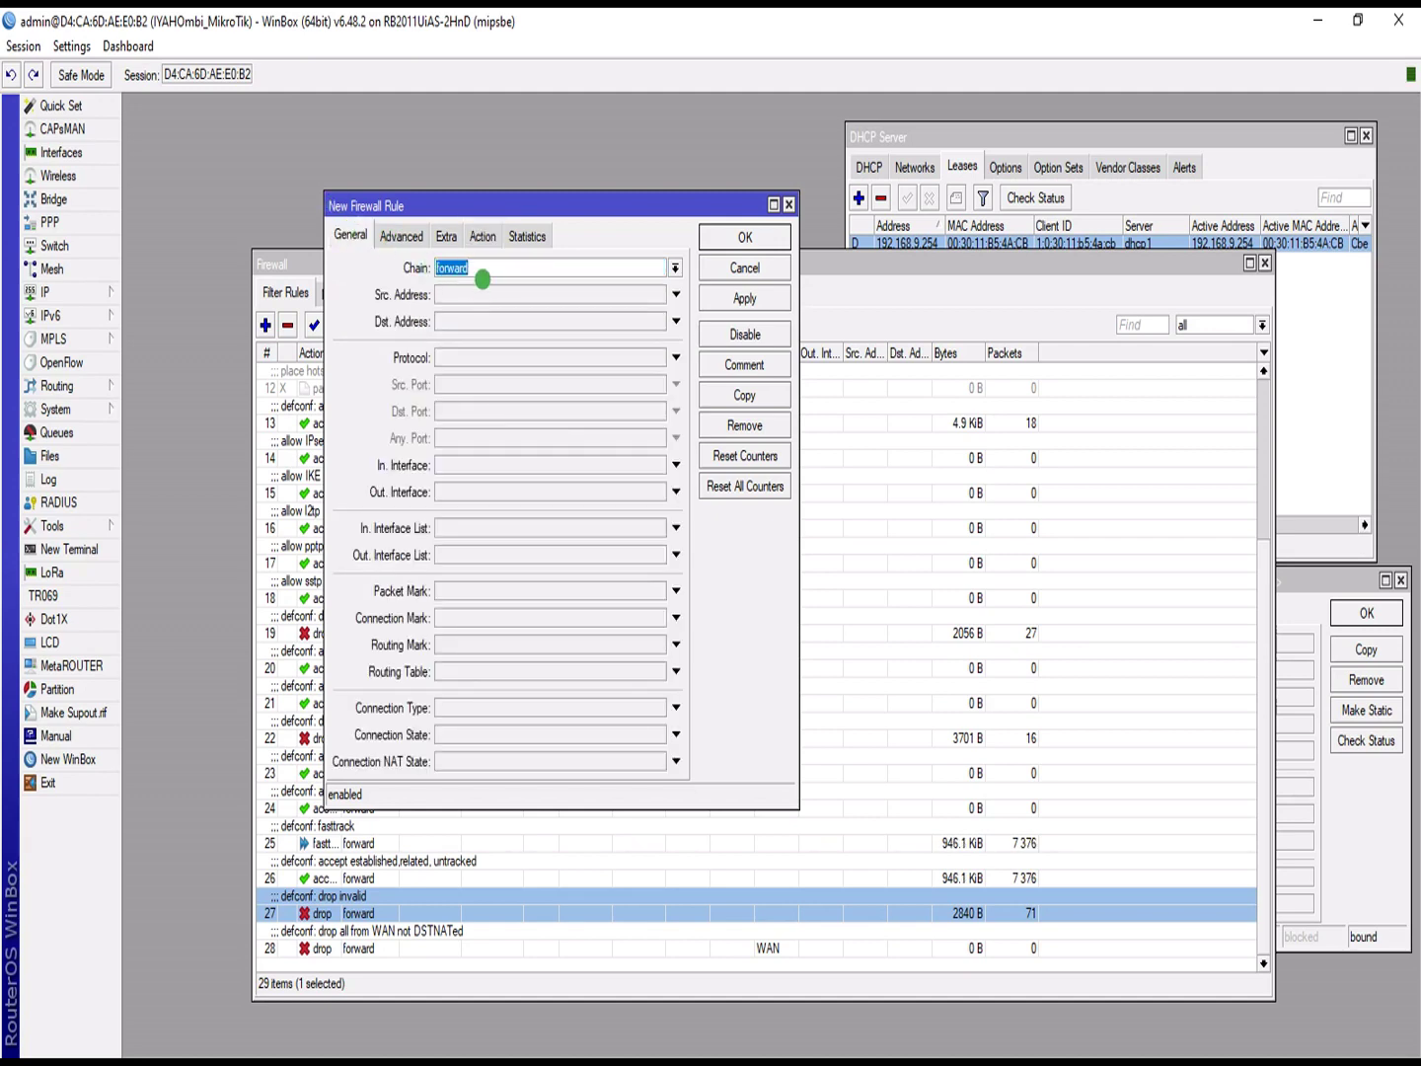
pyautogui.click(470, 316)
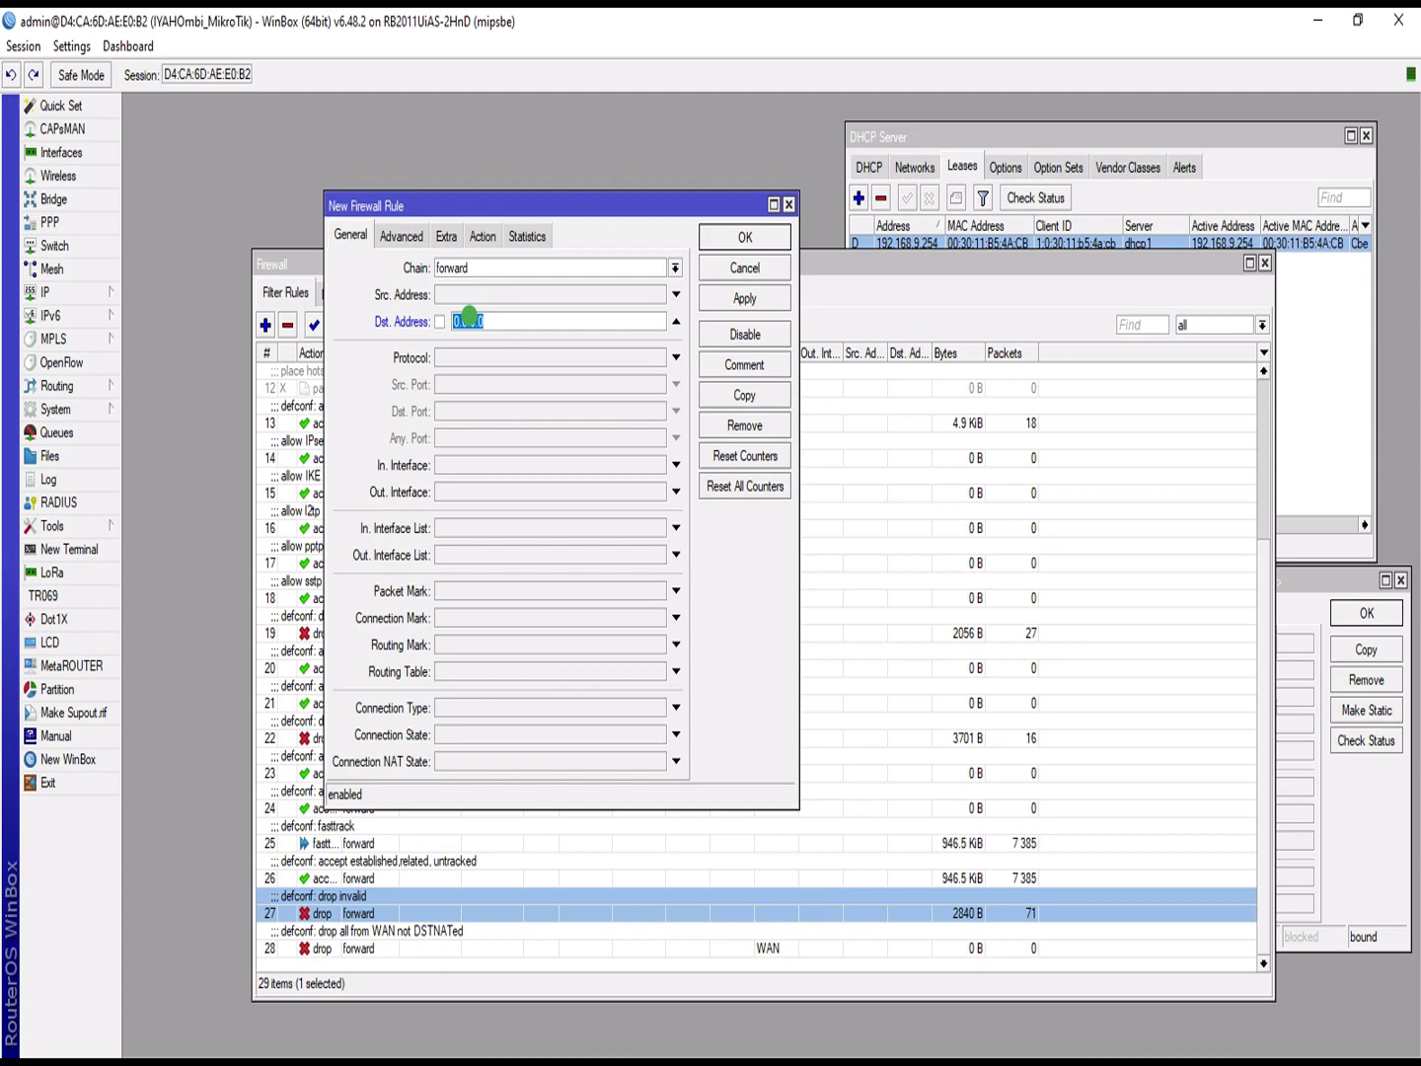
pyautogui.write('192.168.9.254')
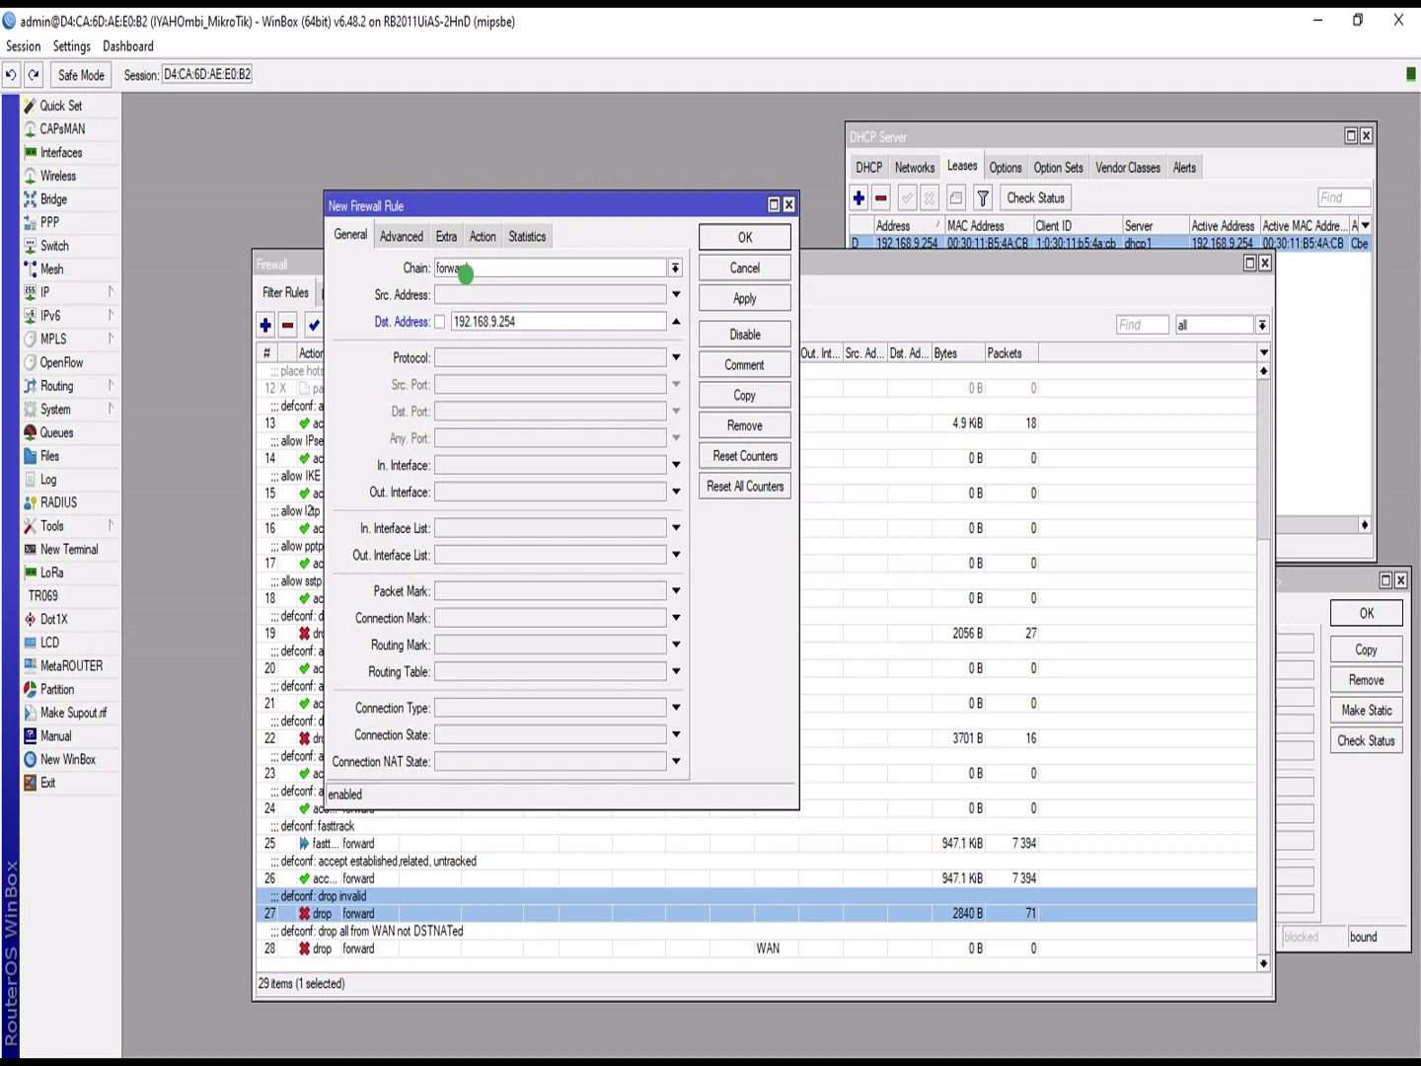
# Step: Expand the rule's Extra time settings and edit the 00:00:00–23:00:00 range's end hour
pyautogui.click(446, 235)
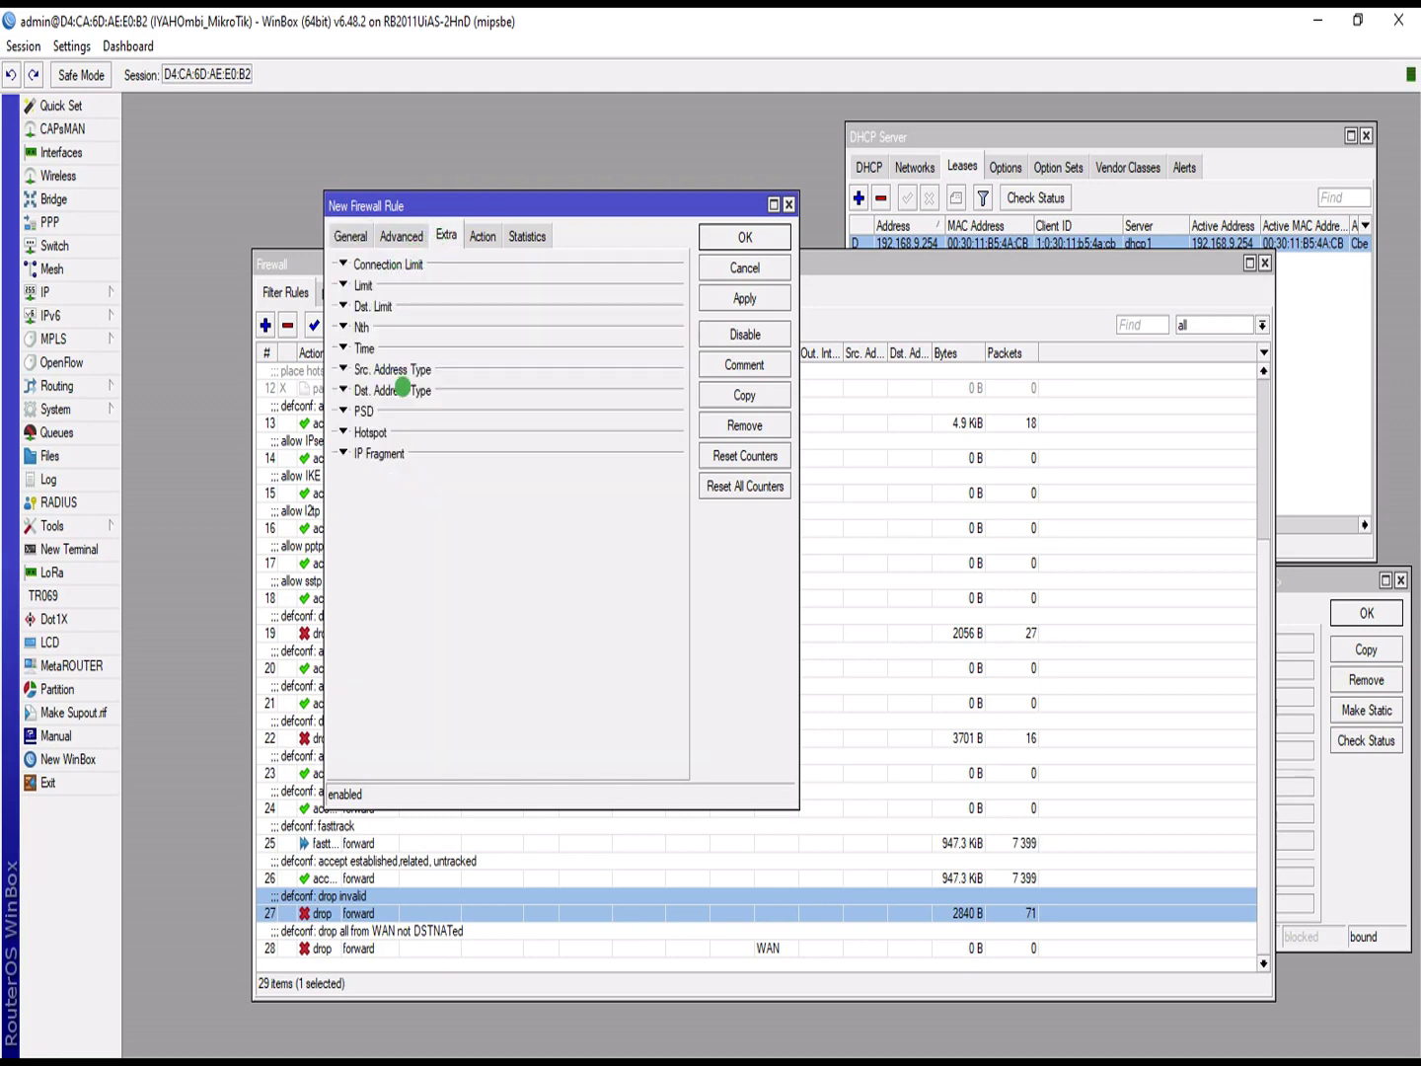
pyautogui.click(377, 345)
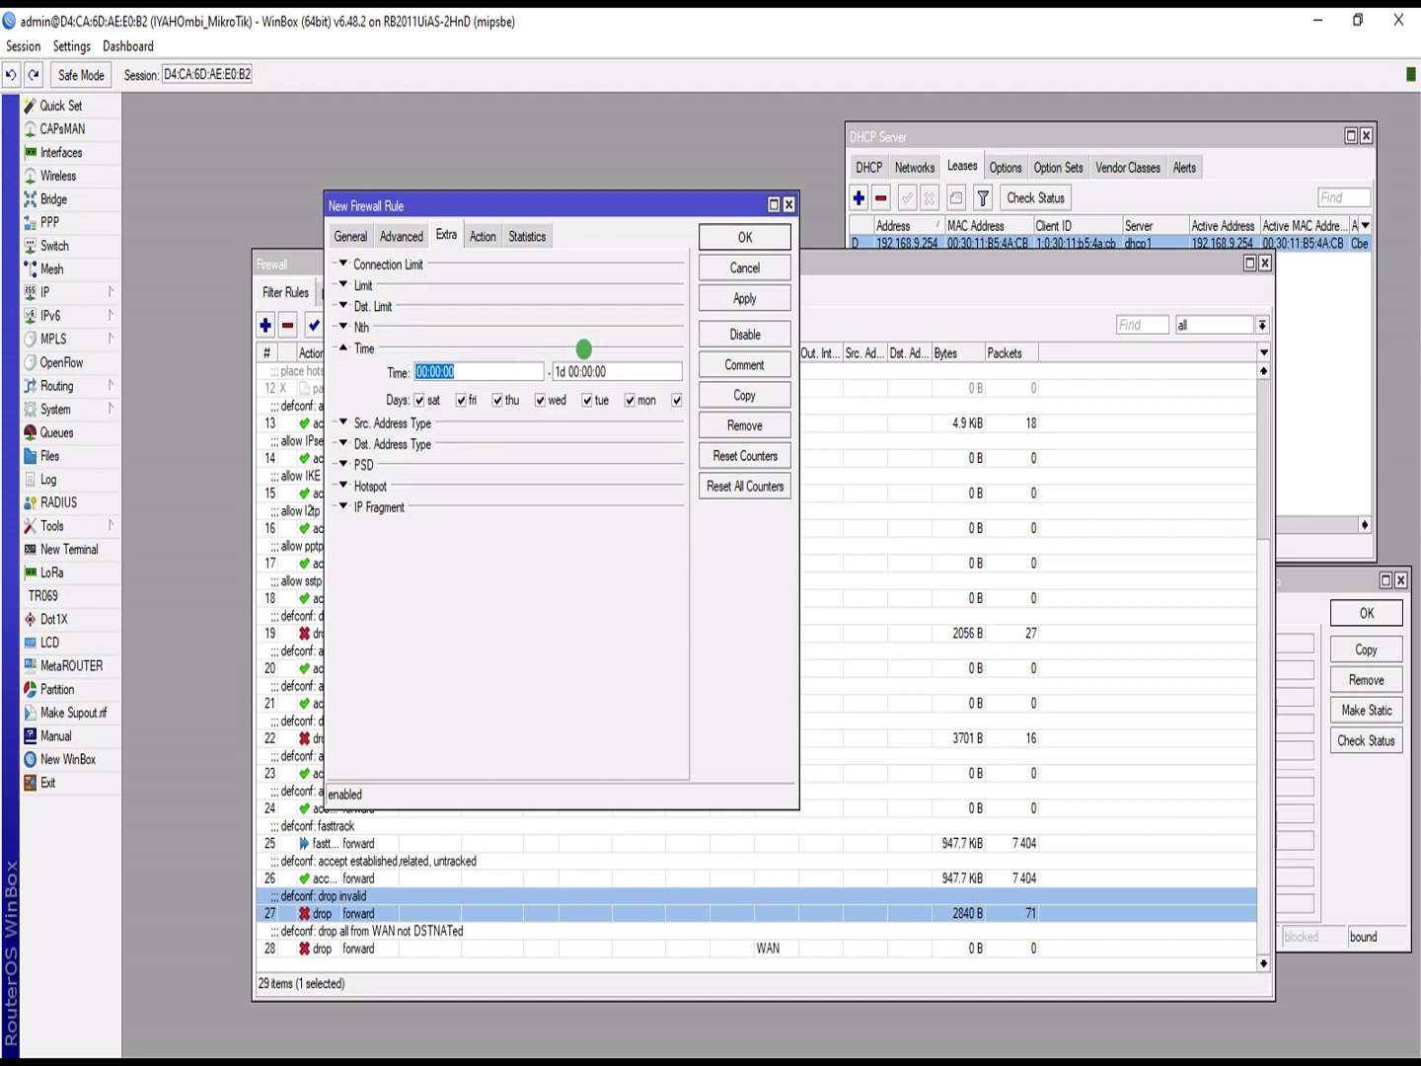
pyautogui.click(569, 370)
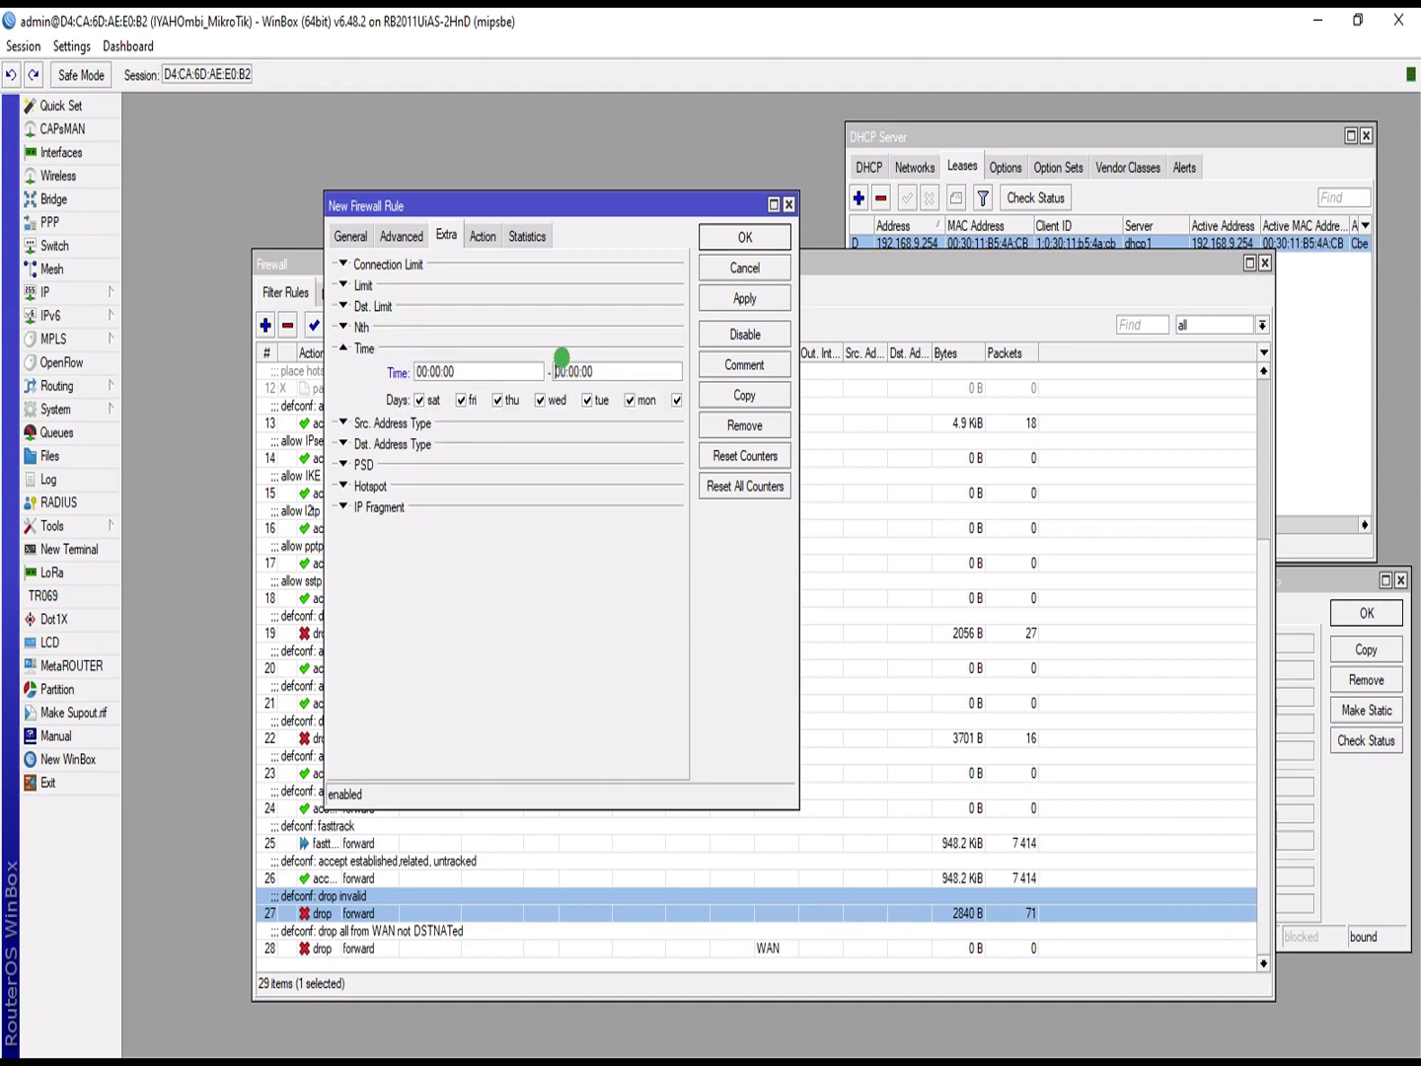
pyautogui.moveTo(563, 368); pyautogui.dragTo(534, 368)
# Step: Set the rule's schedule end time to 23:5x
pyautogui.write('23')
pyautogui.press('super')
pyautogui.click(937, 1034)
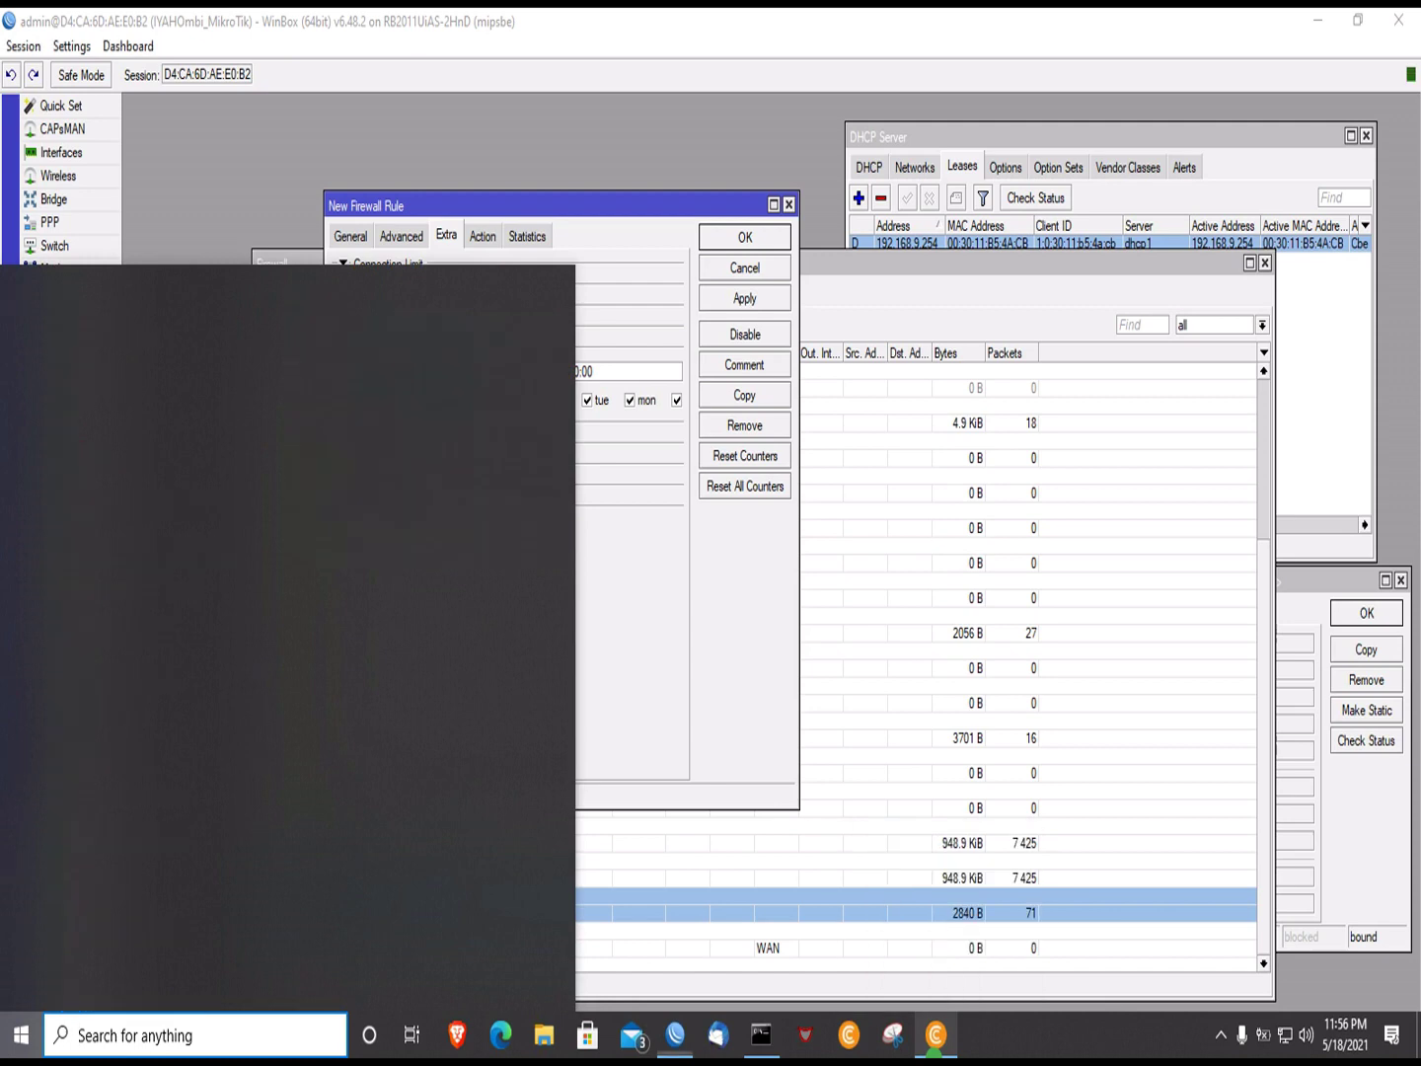
pyautogui.click(689, 334)
pyautogui.click(580, 370)
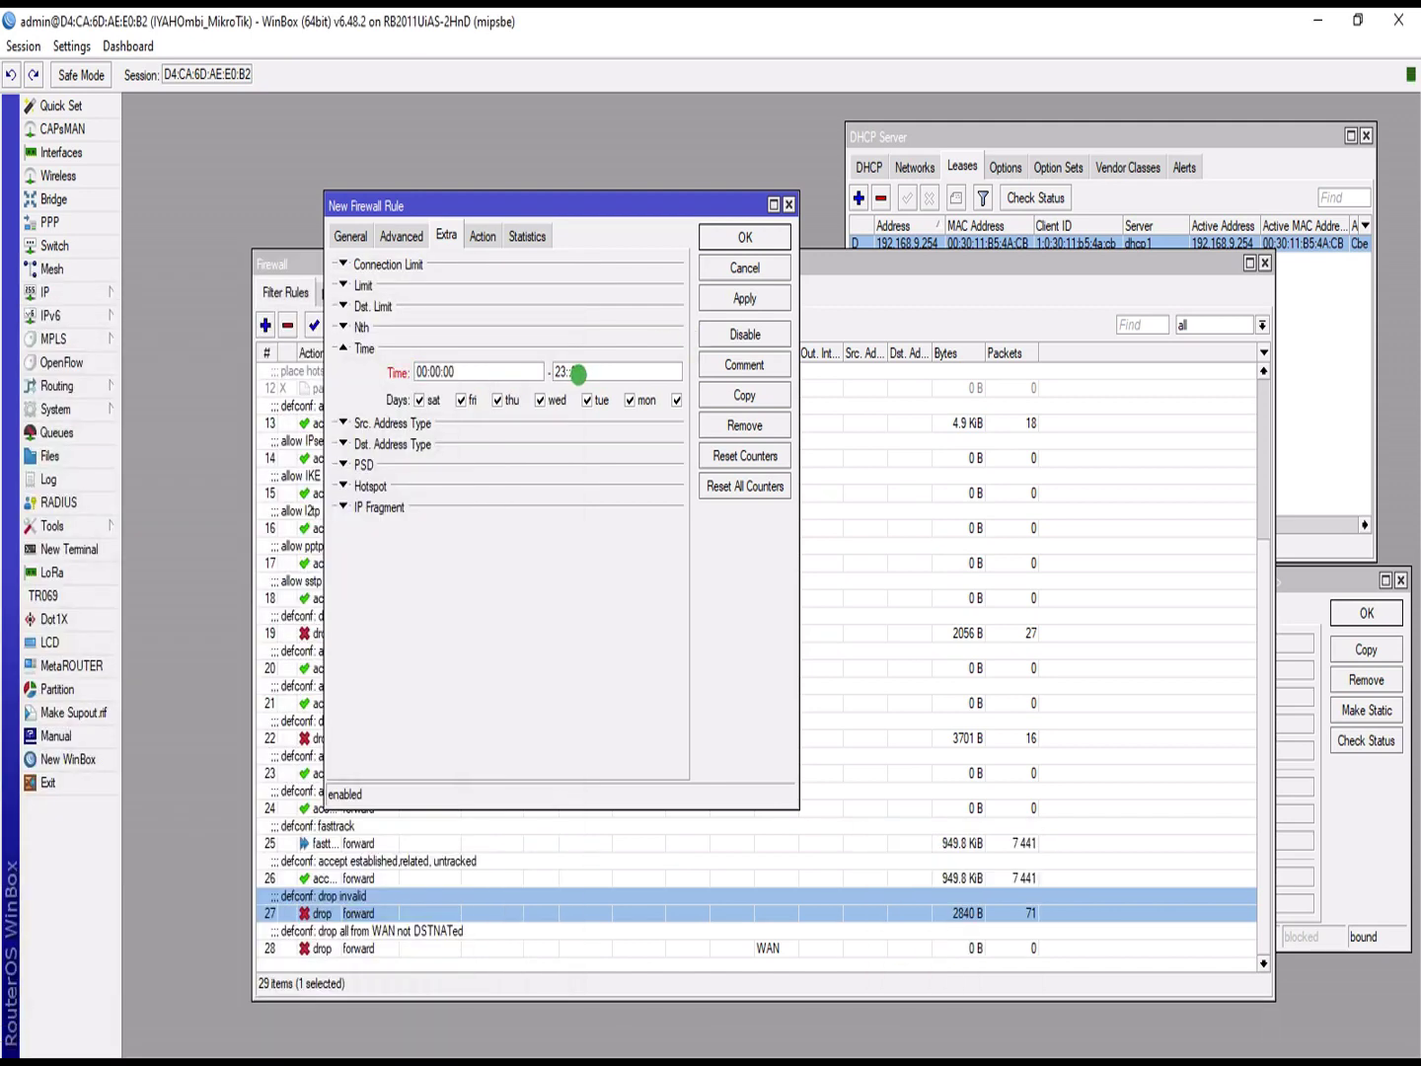
pyautogui.write('57:00')
# Step: Set the action to drop, add the comment 'Drop Internet After 11pm', and save the rule
pyautogui.click(480, 236)
pyautogui.click(439, 269)
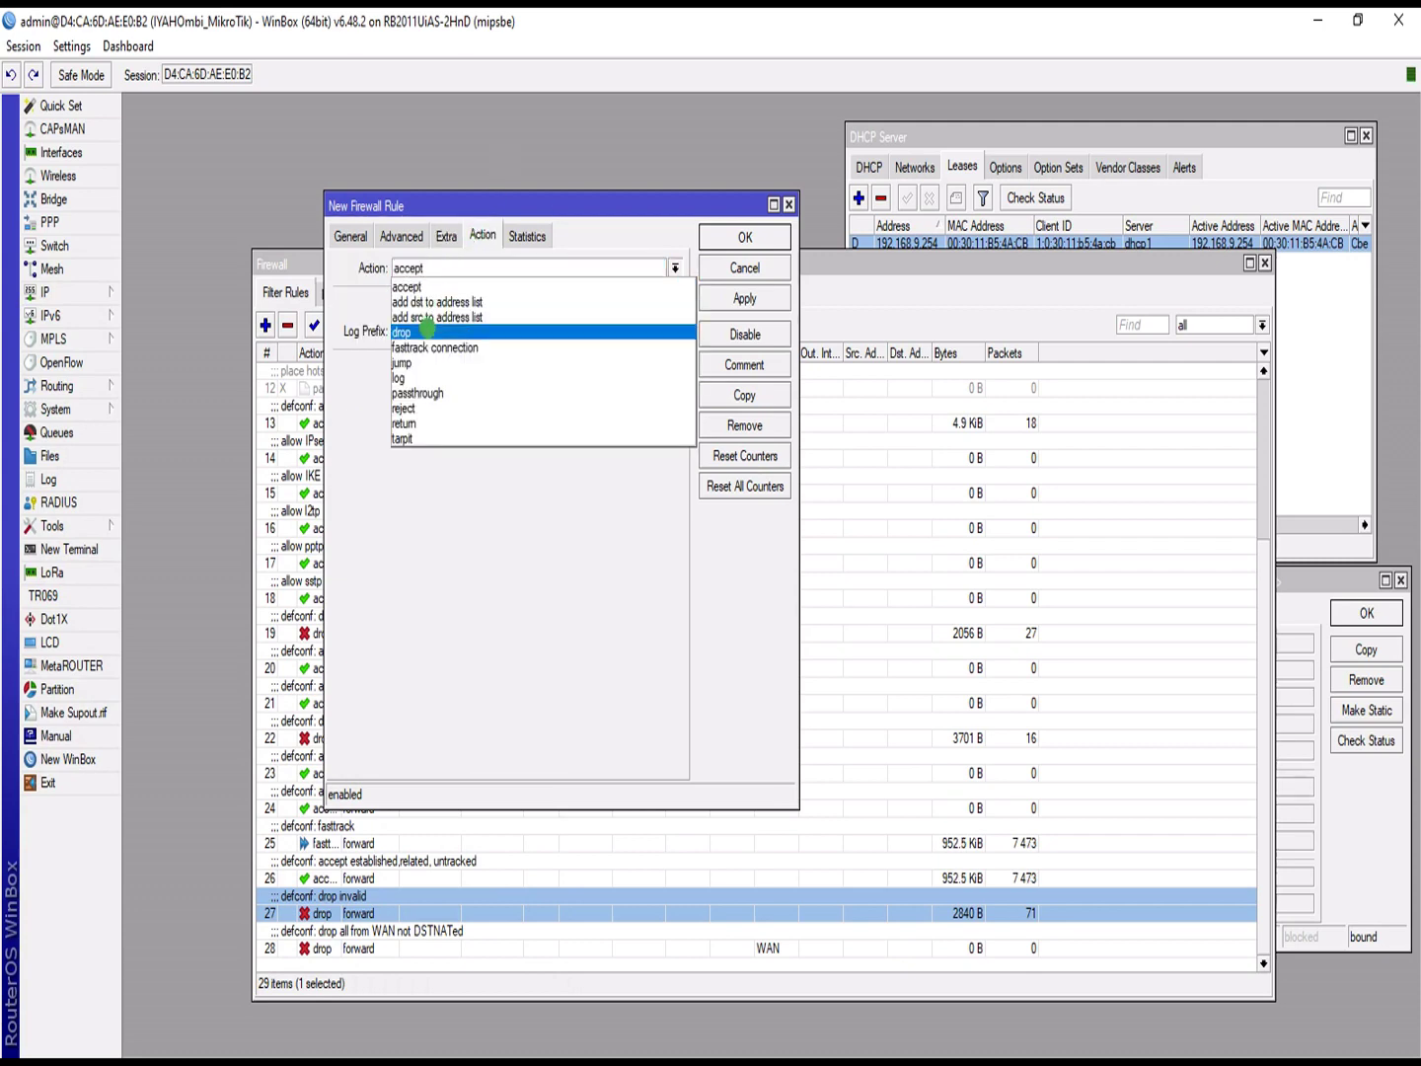
pyautogui.click(427, 326)
pyautogui.click(346, 233)
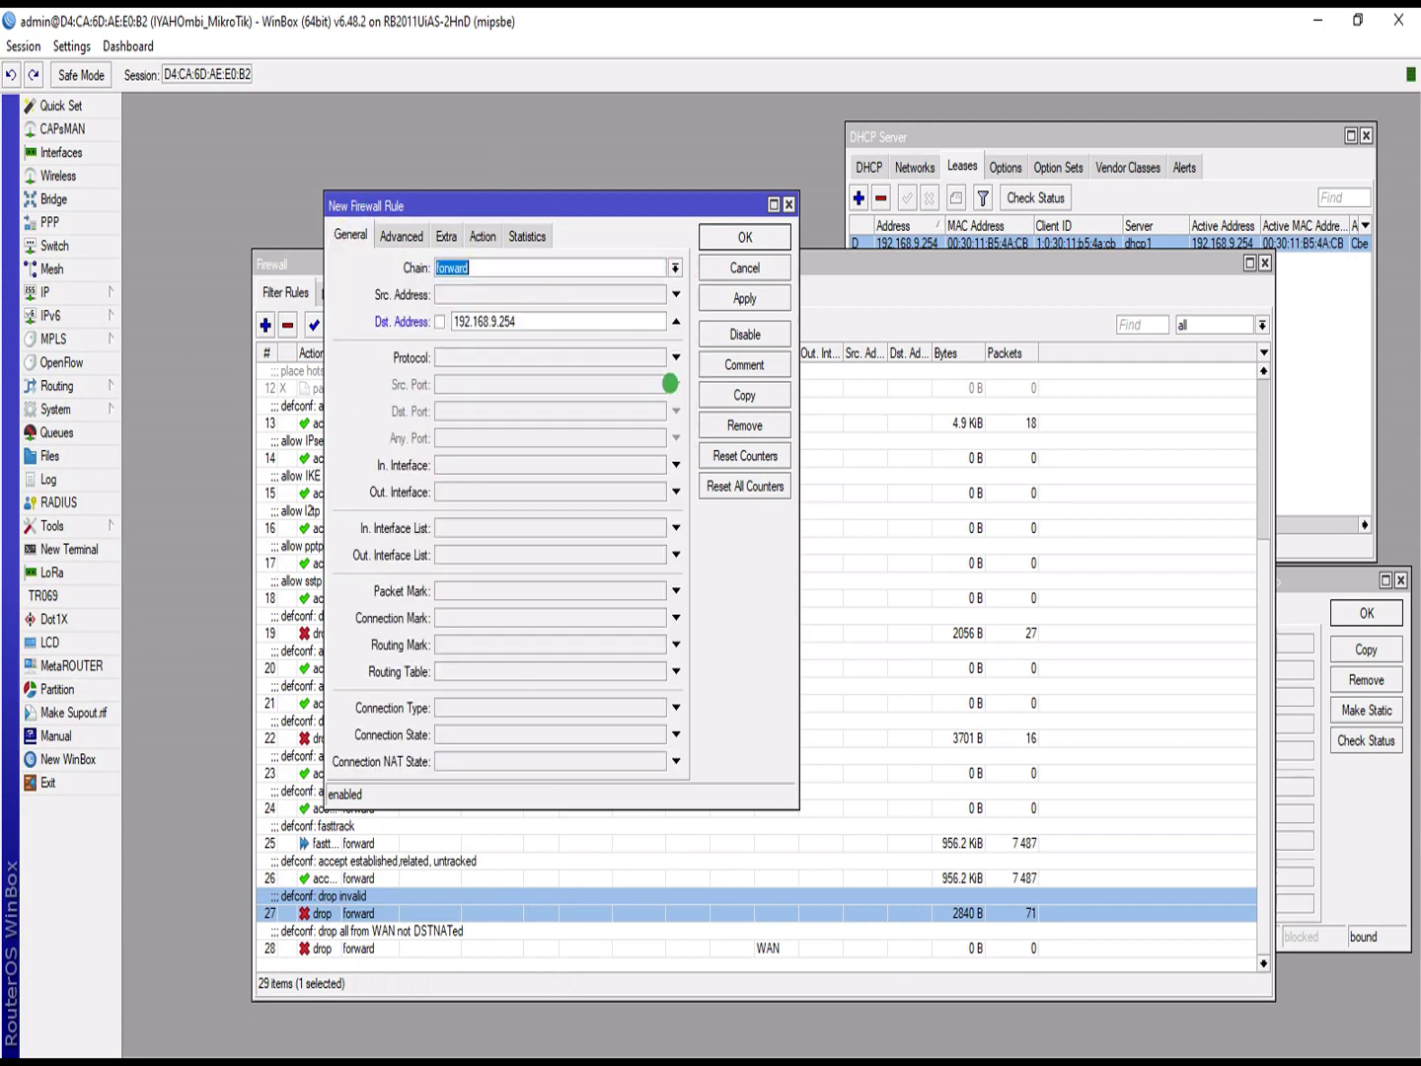
pyautogui.click(743, 364)
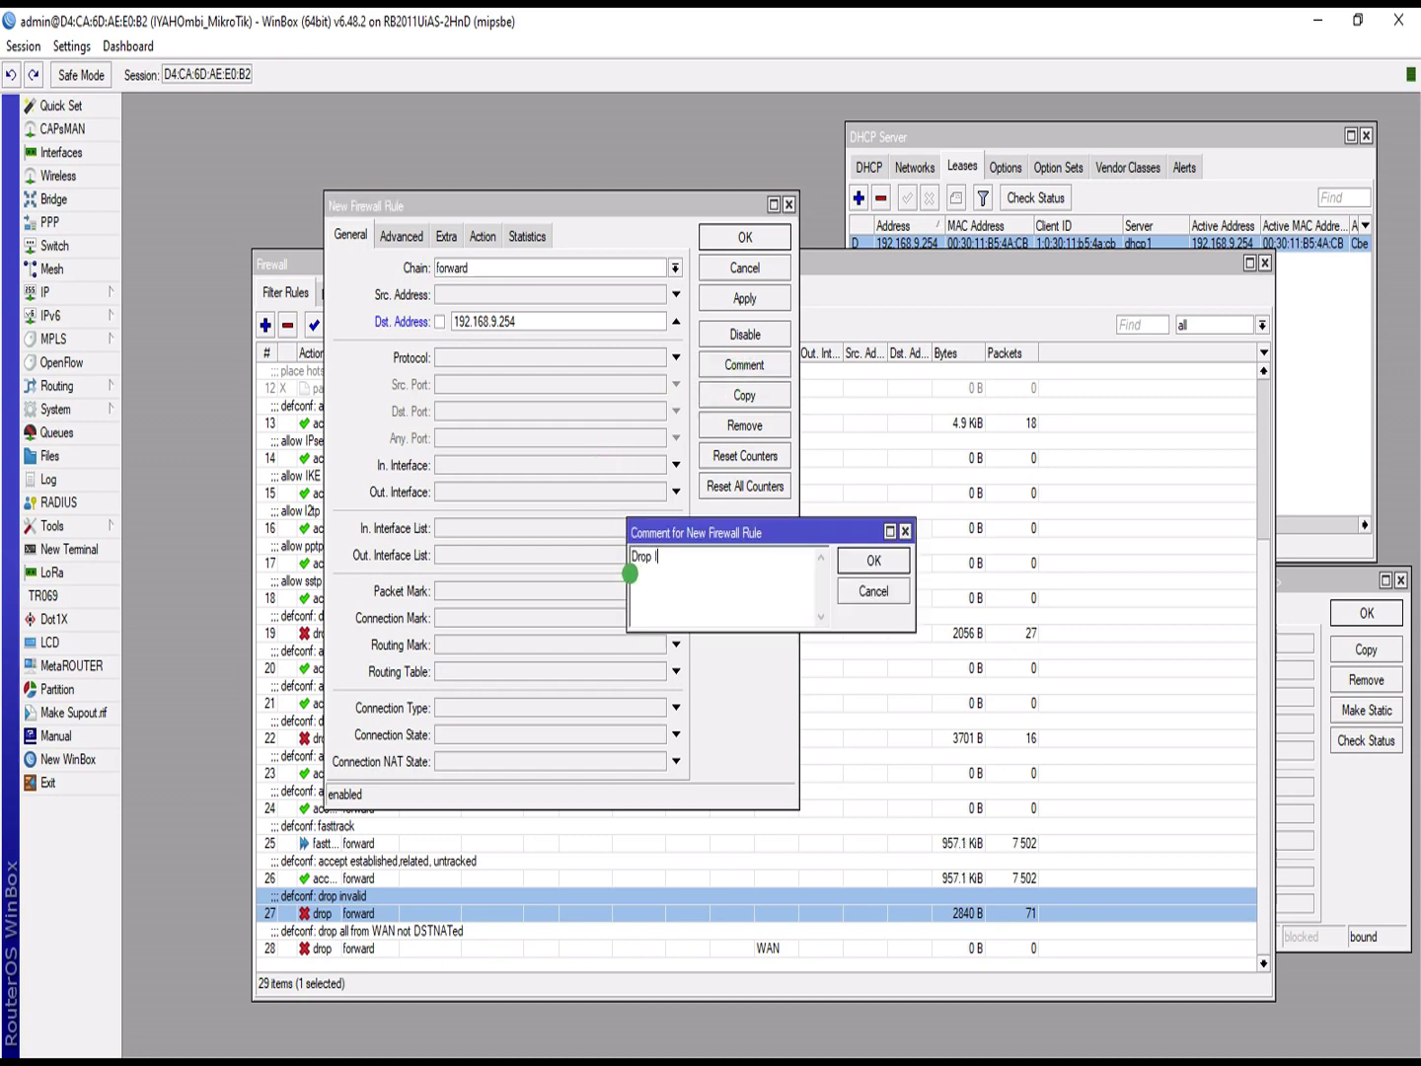
pyautogui.write('Drop Internet After 11pm')
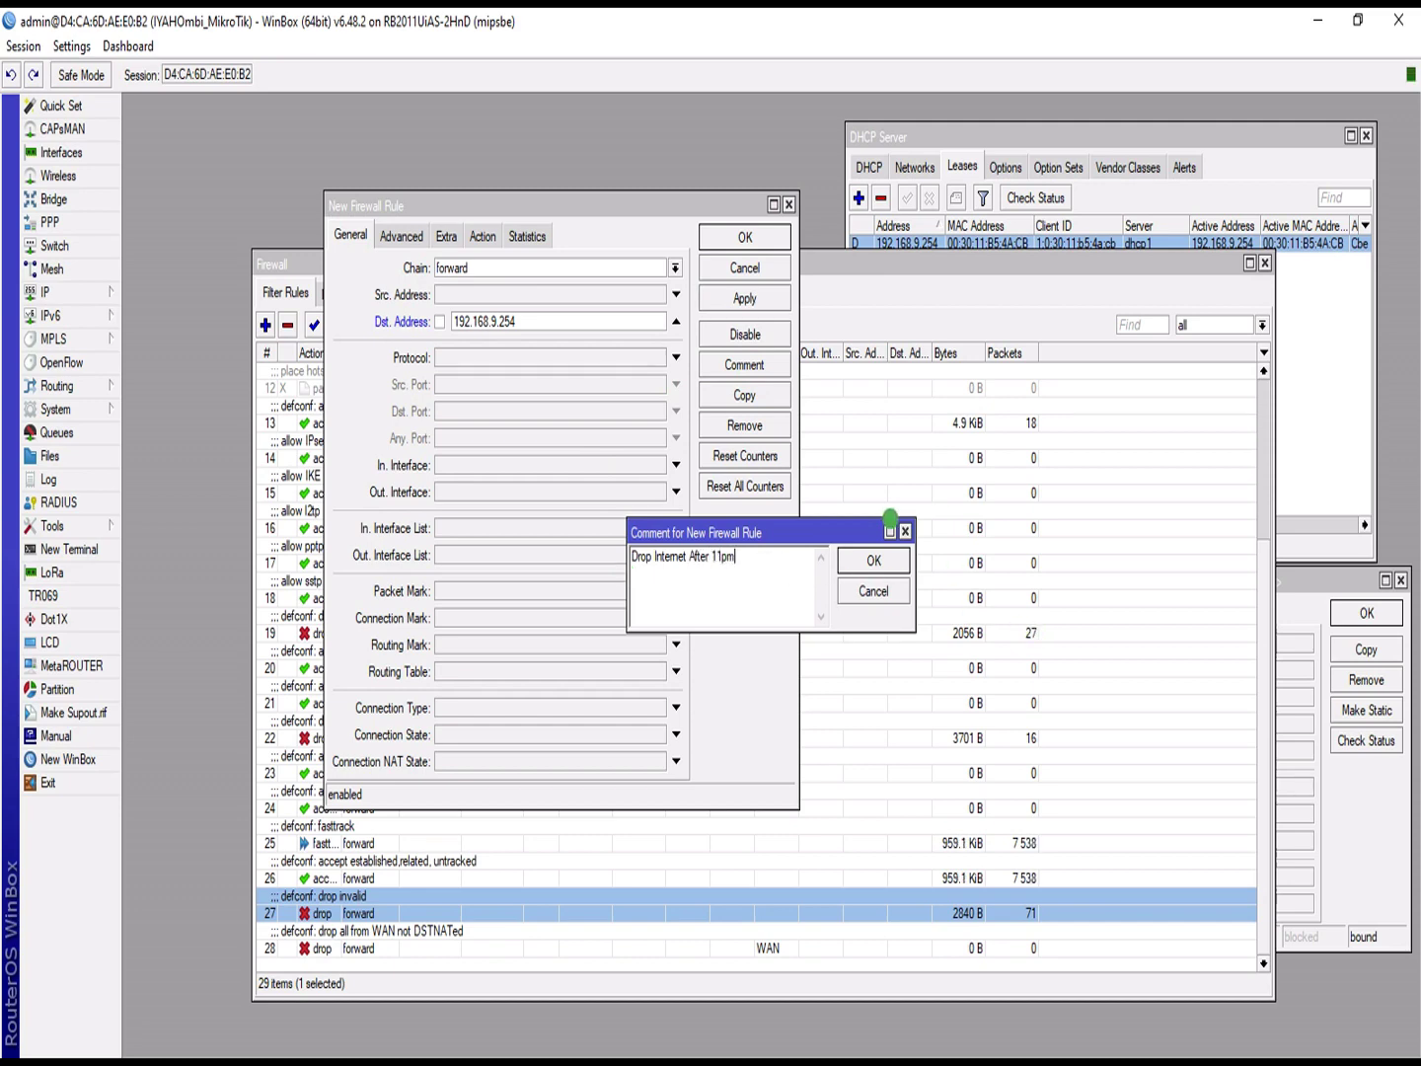
pyautogui.click(865, 564)
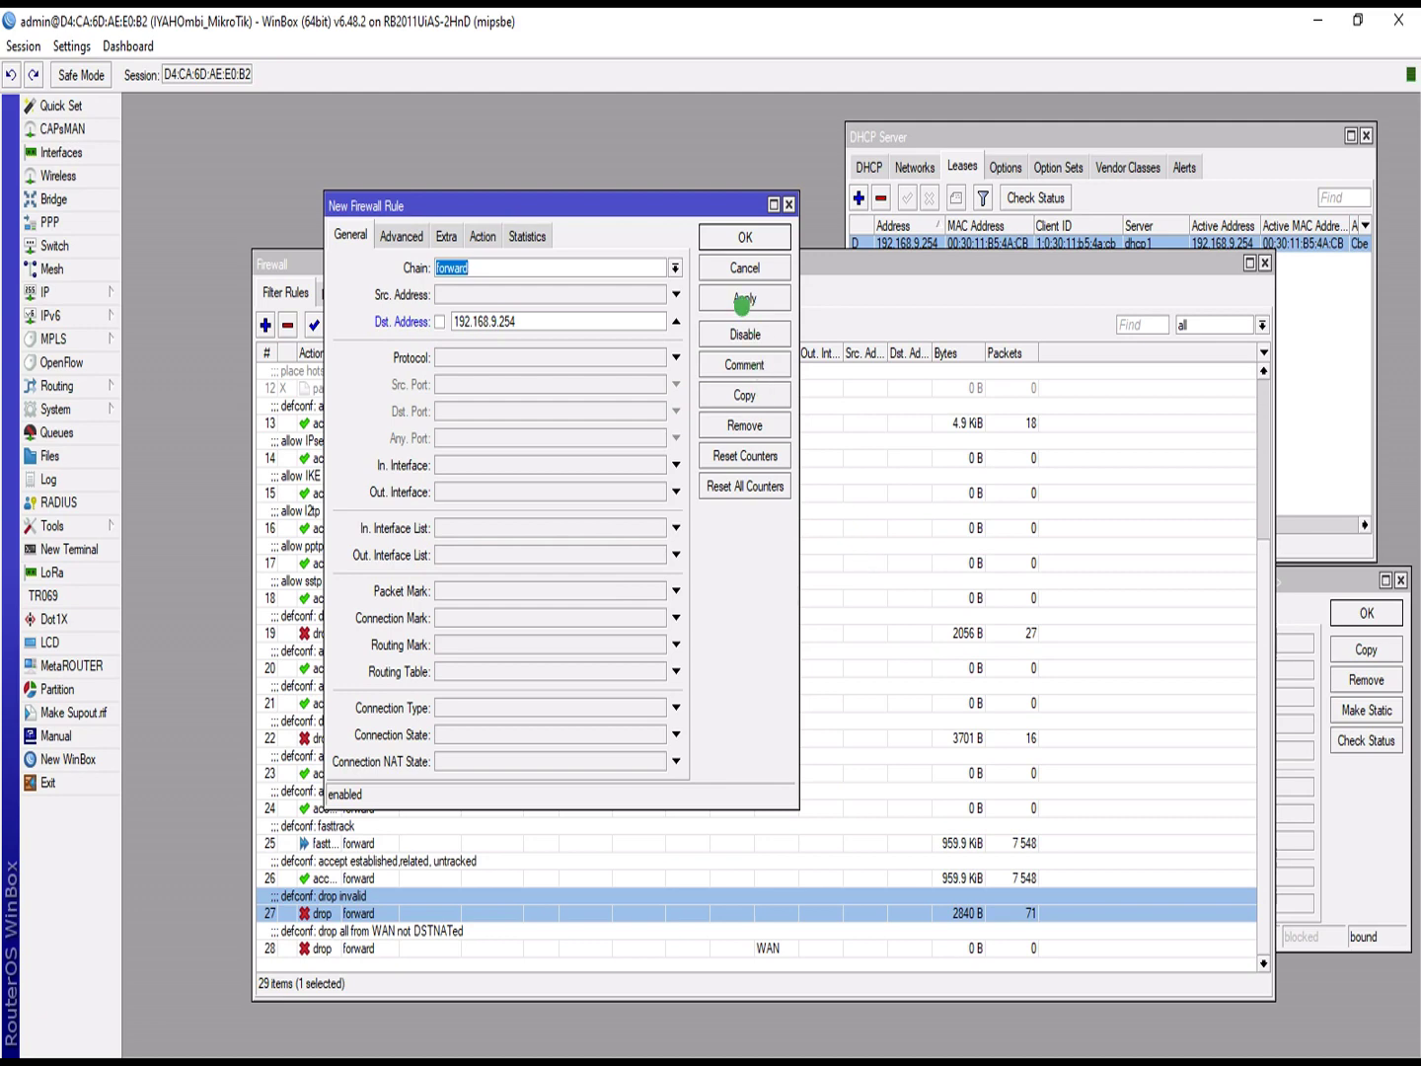
pyautogui.click(745, 298)
# Step: Close the saved rule and drag 'Drop Internet After 11pm' from rule 29 to position 1
pyautogui.click(743, 235)
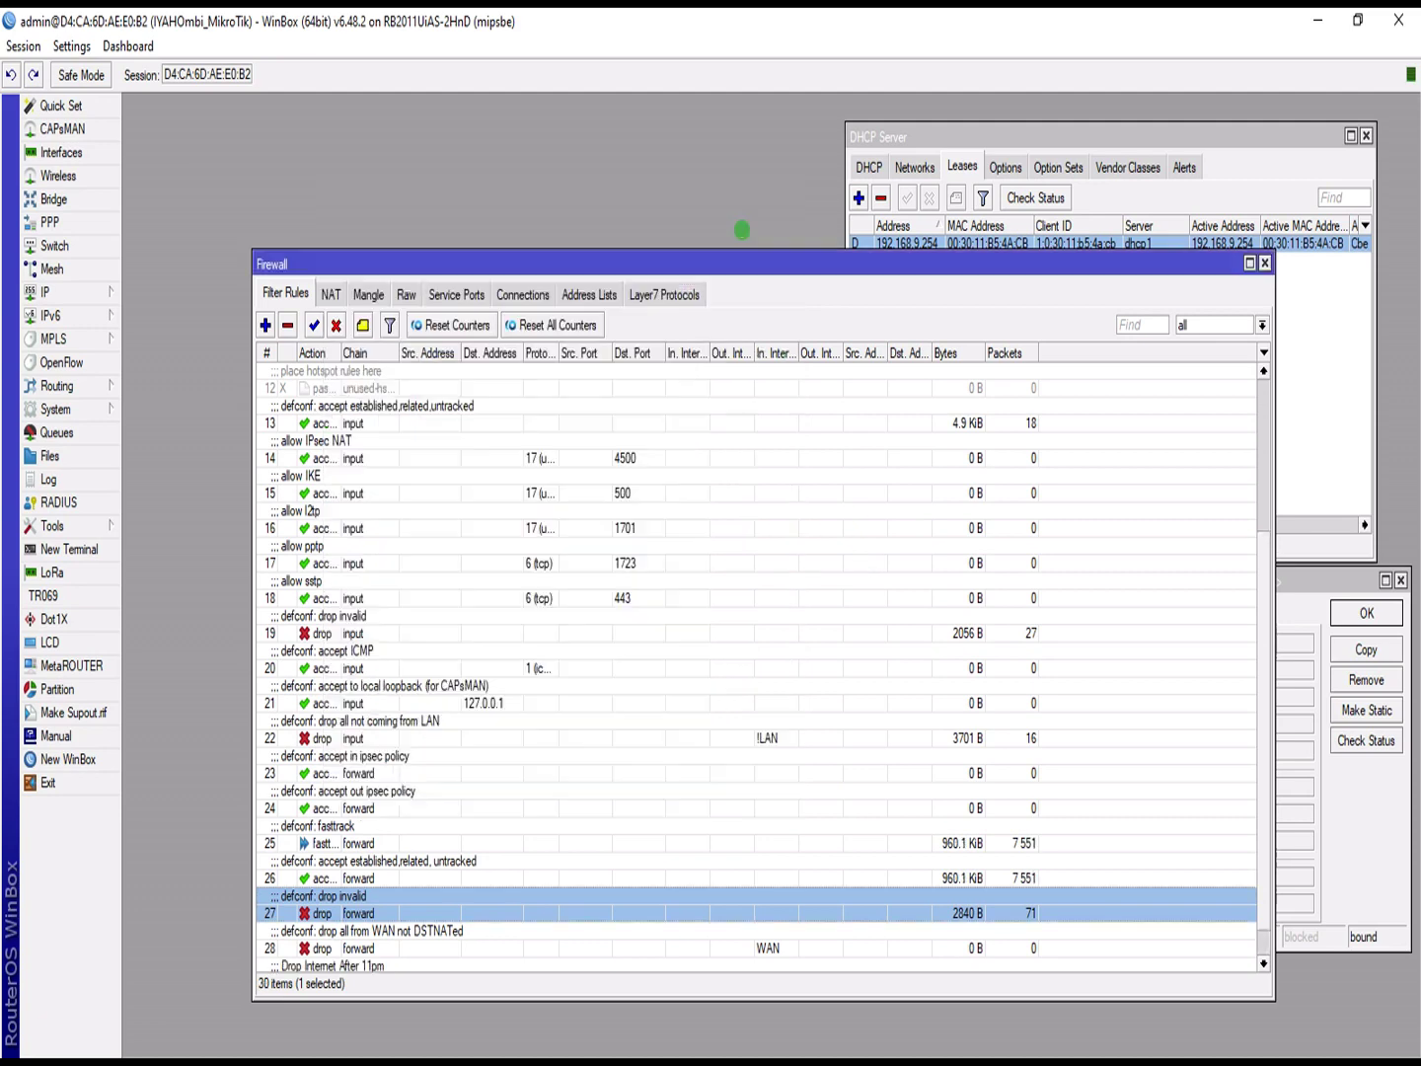
pyautogui.scroll(-2, 1265, 770)
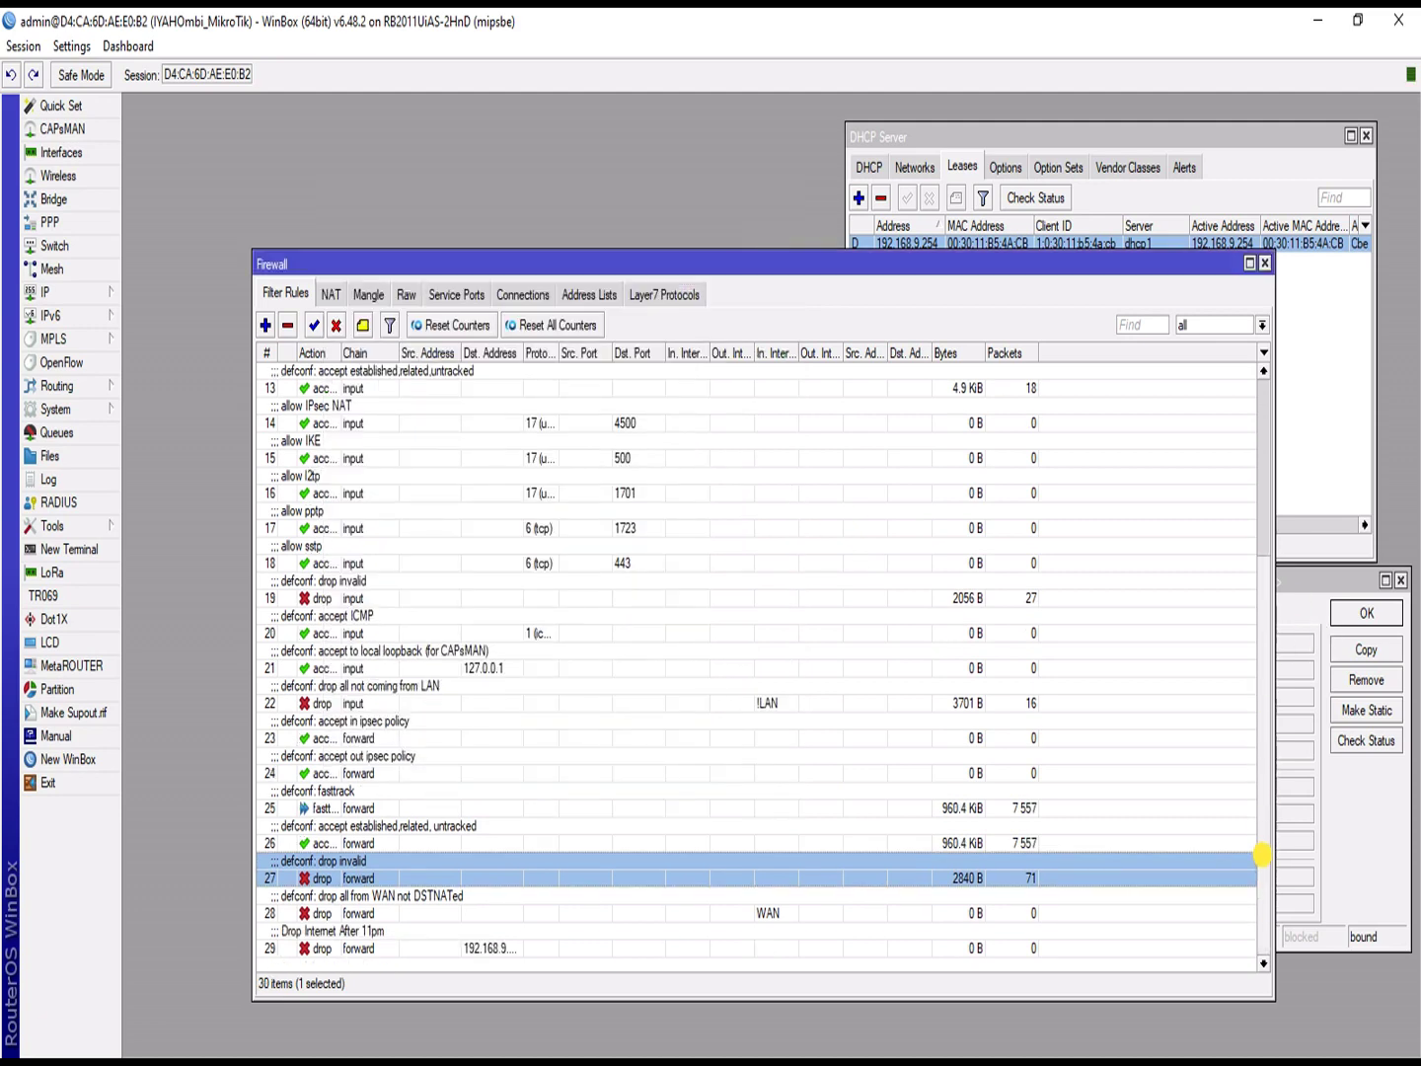
pyautogui.click(498, 950)
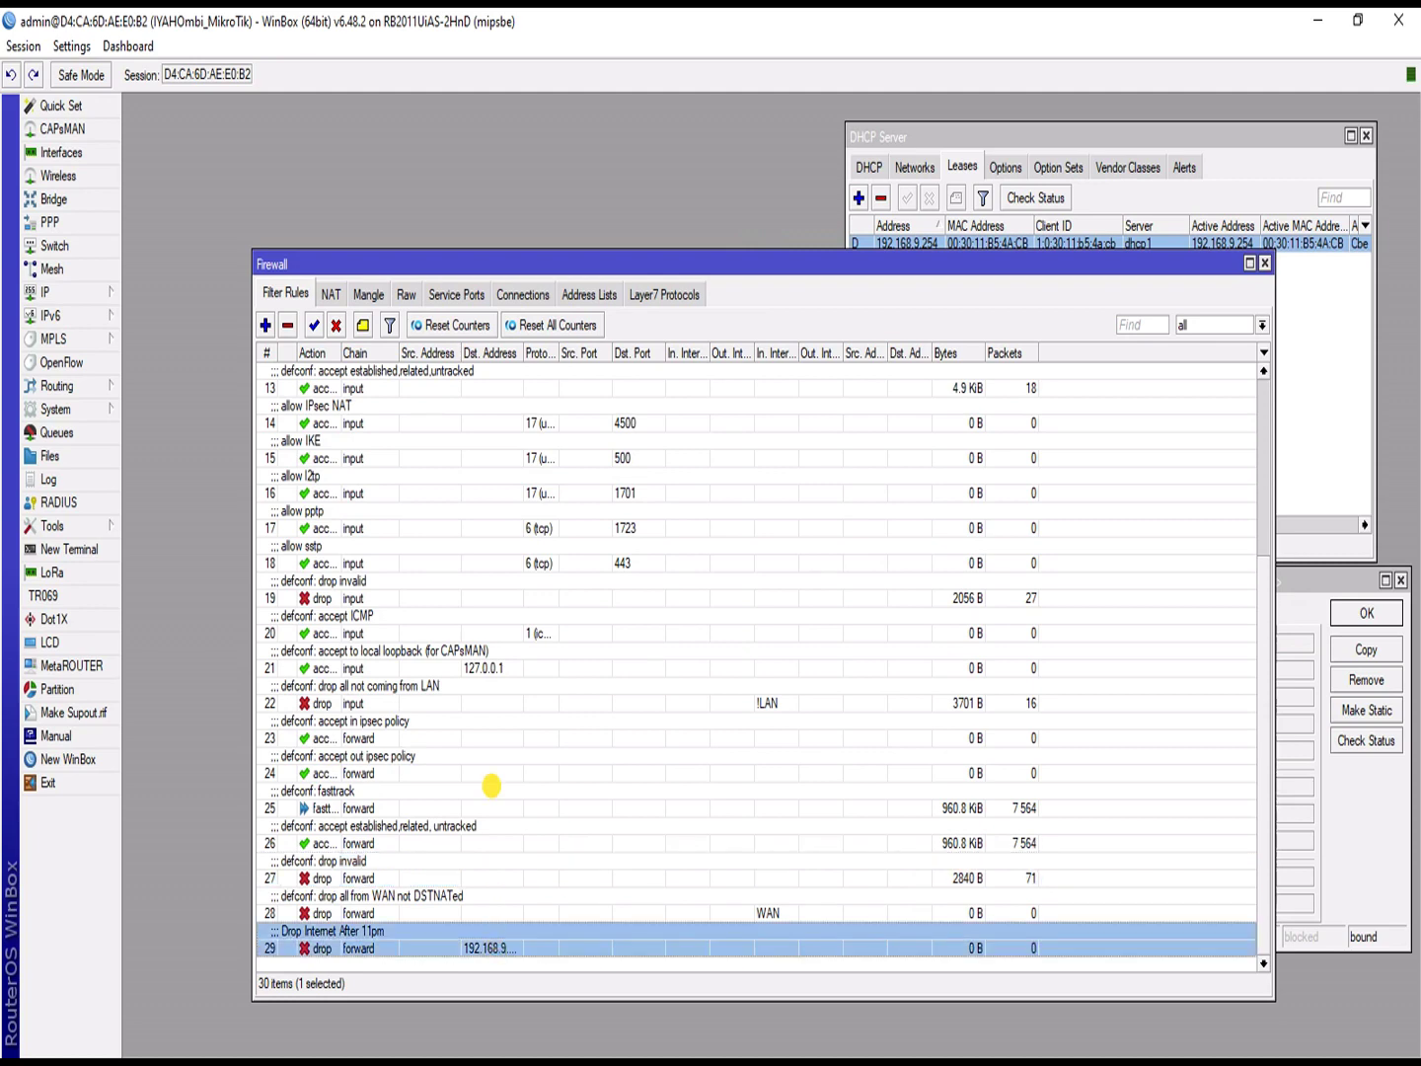
pyautogui.scroll(5, 466, 326)
pyautogui.moveTo(458, 272); pyautogui.dragTo(431, 397)
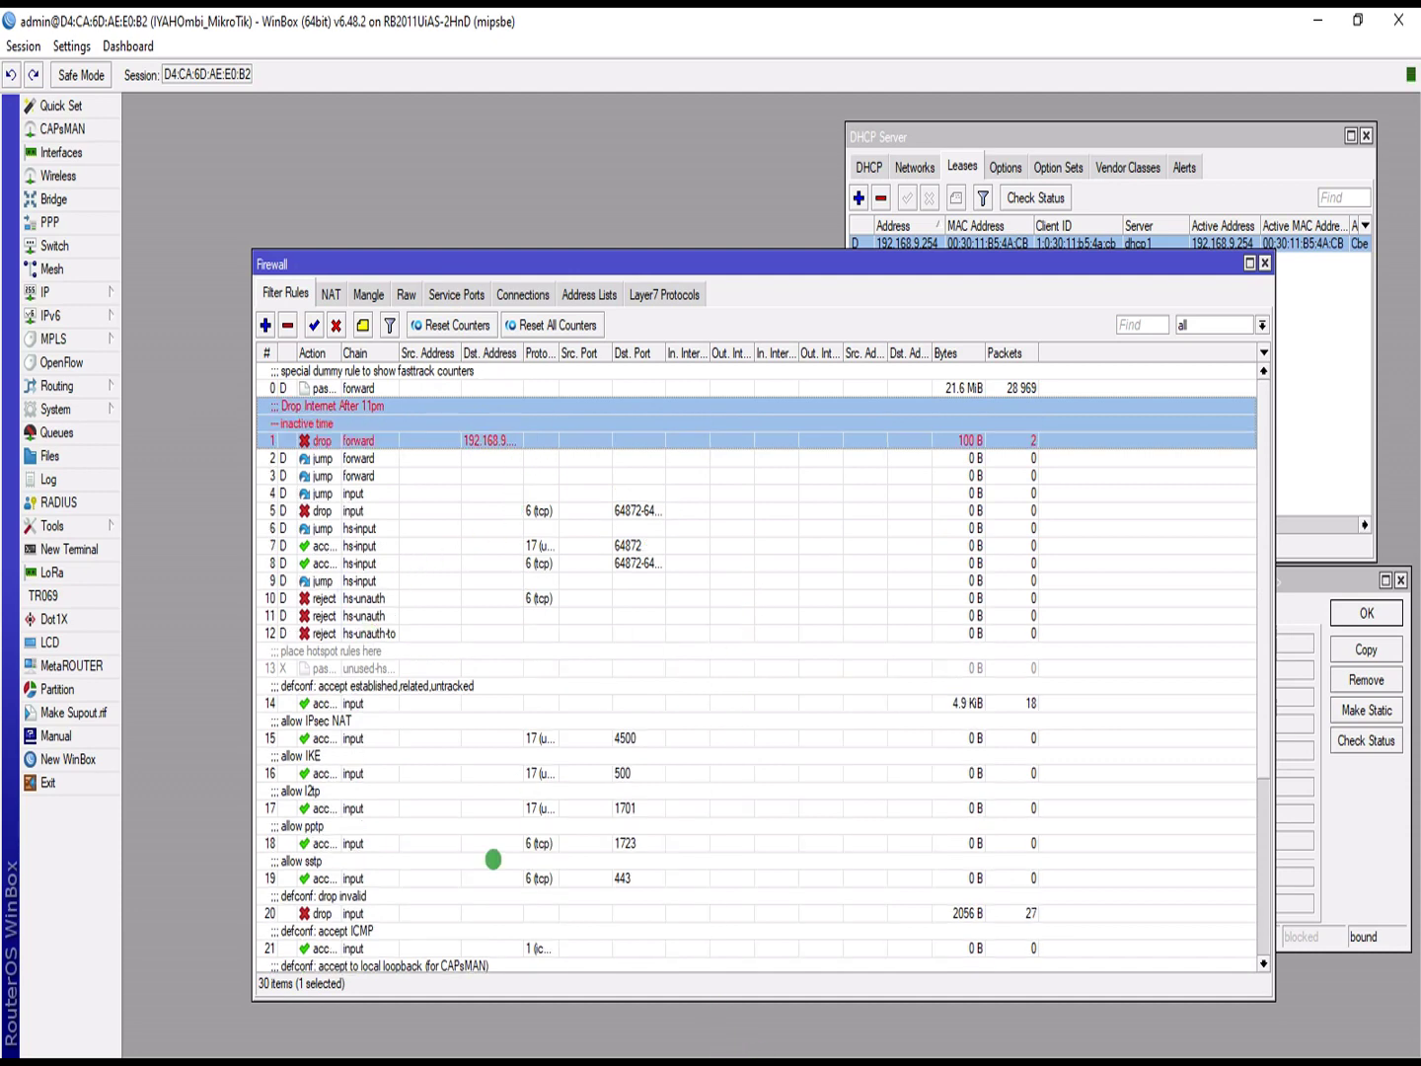
pyautogui.press('super')
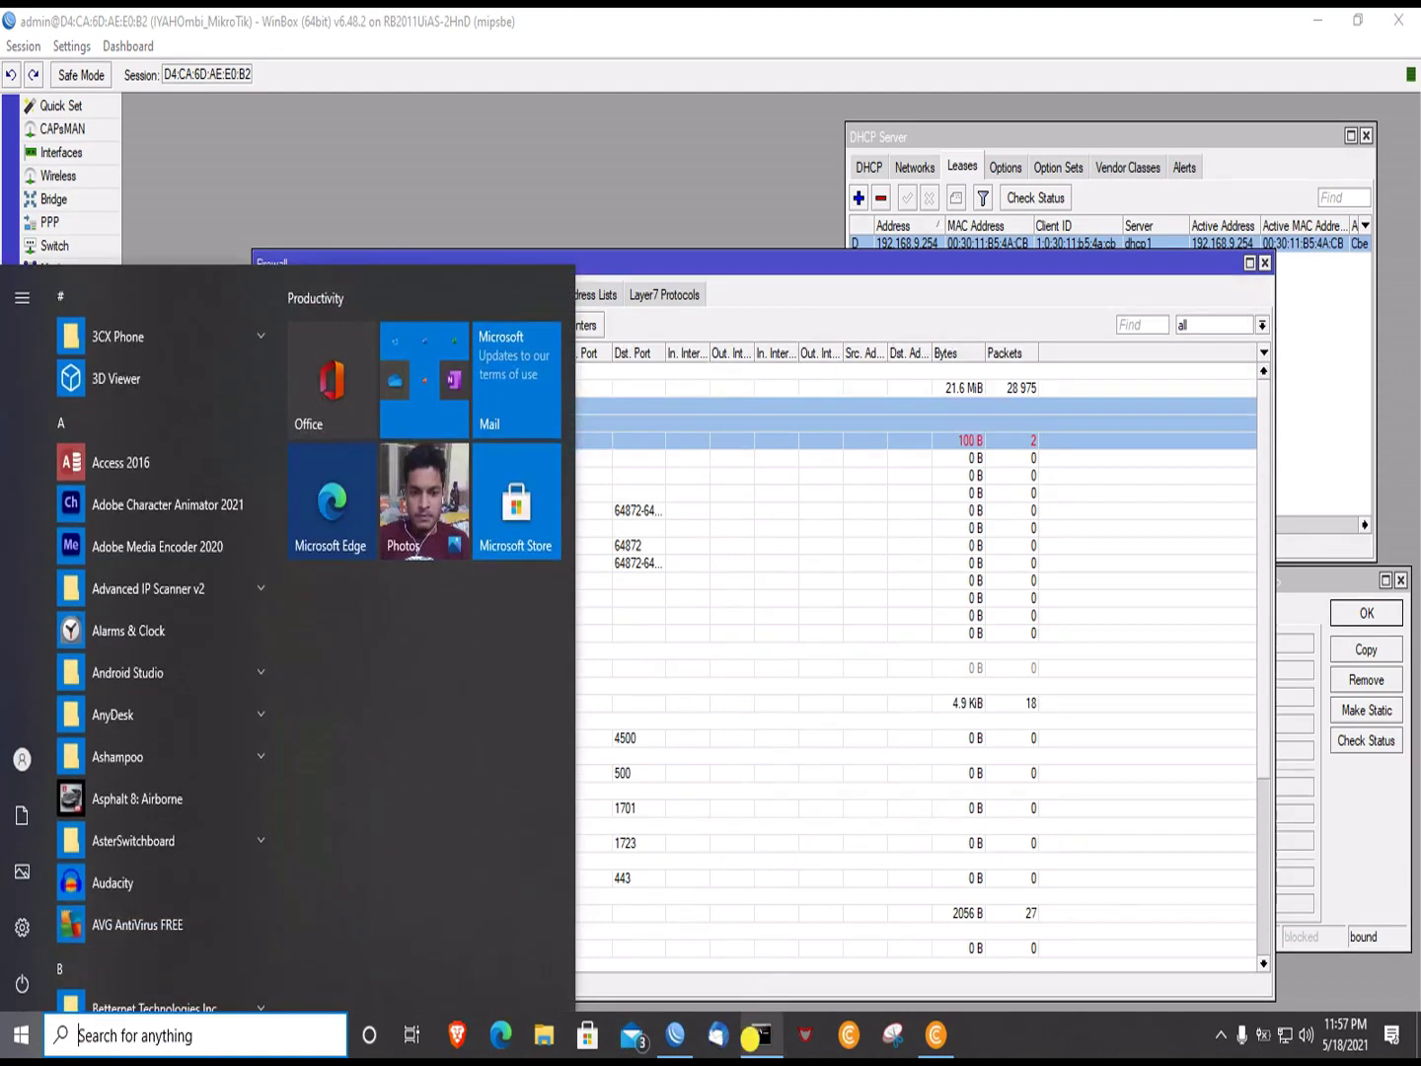
# Step: Glance at the running 1.1.1.1 ping, then return to the firewall rules
pyautogui.click(756, 1045)
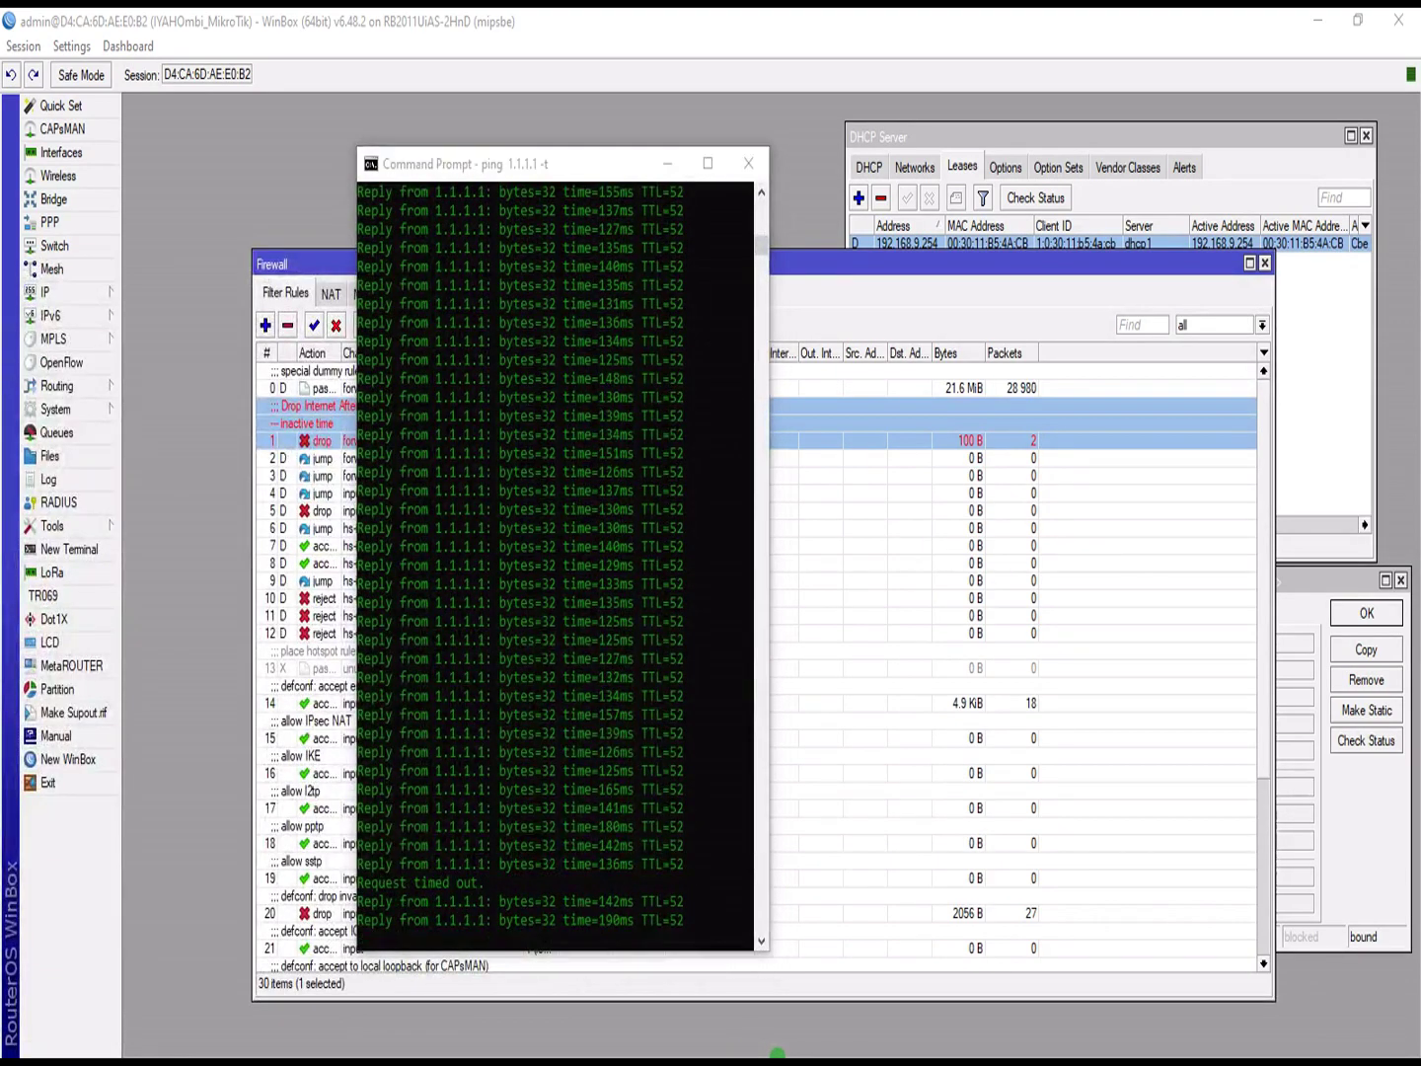
pyautogui.press('super')
pyautogui.moveTo(779, 1042)
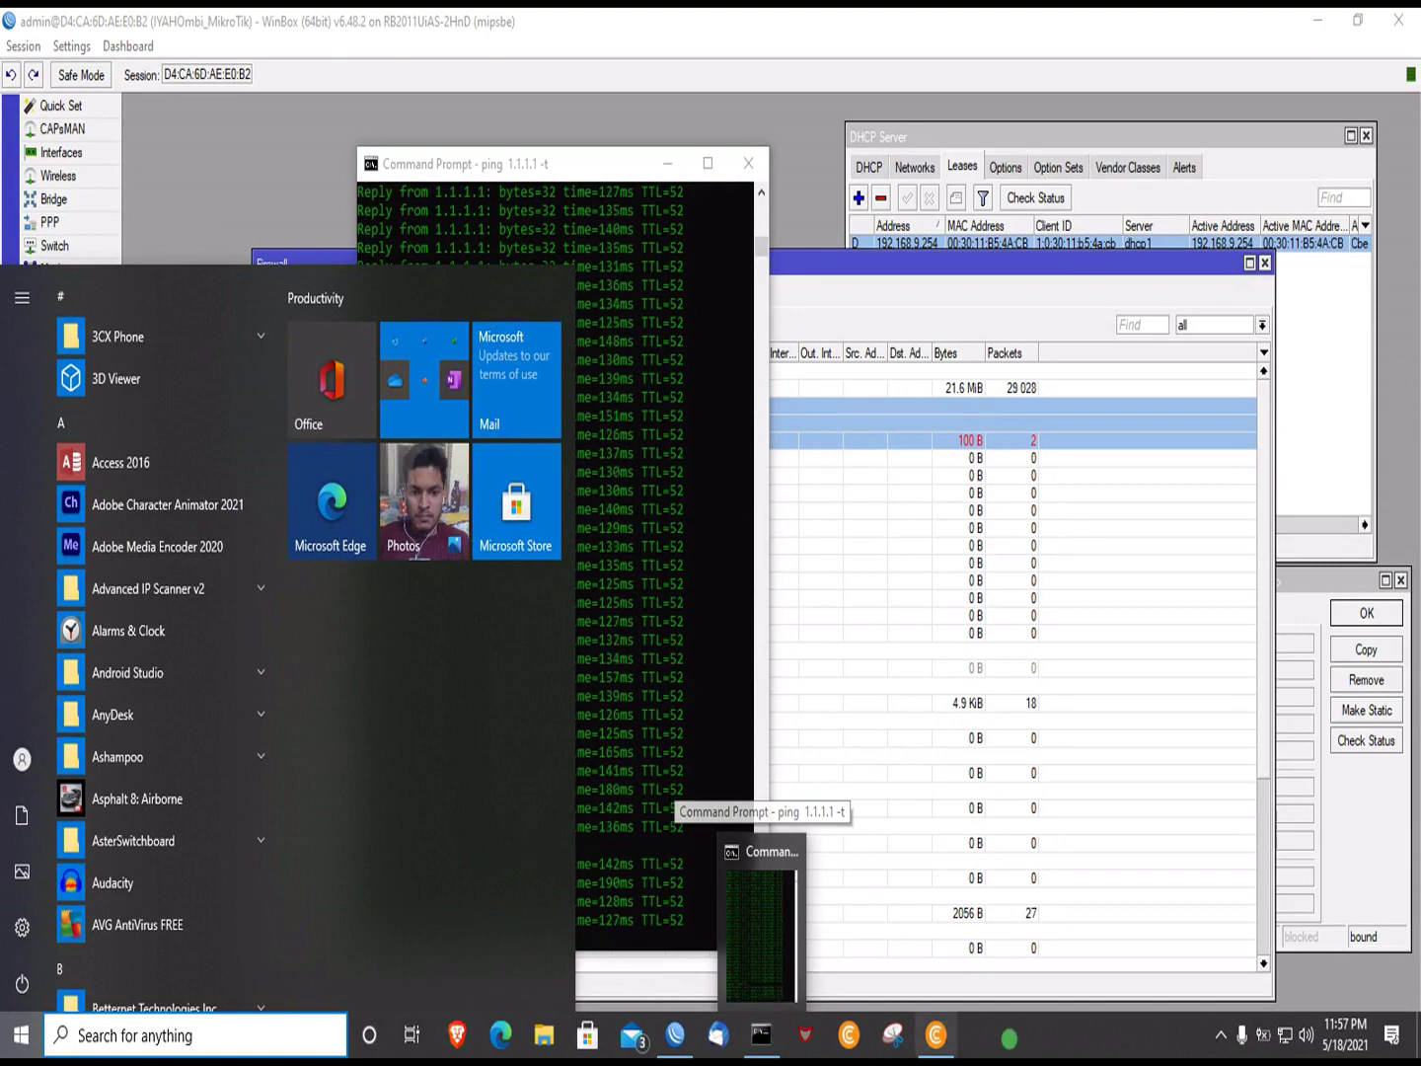
pyautogui.click(813, 465)
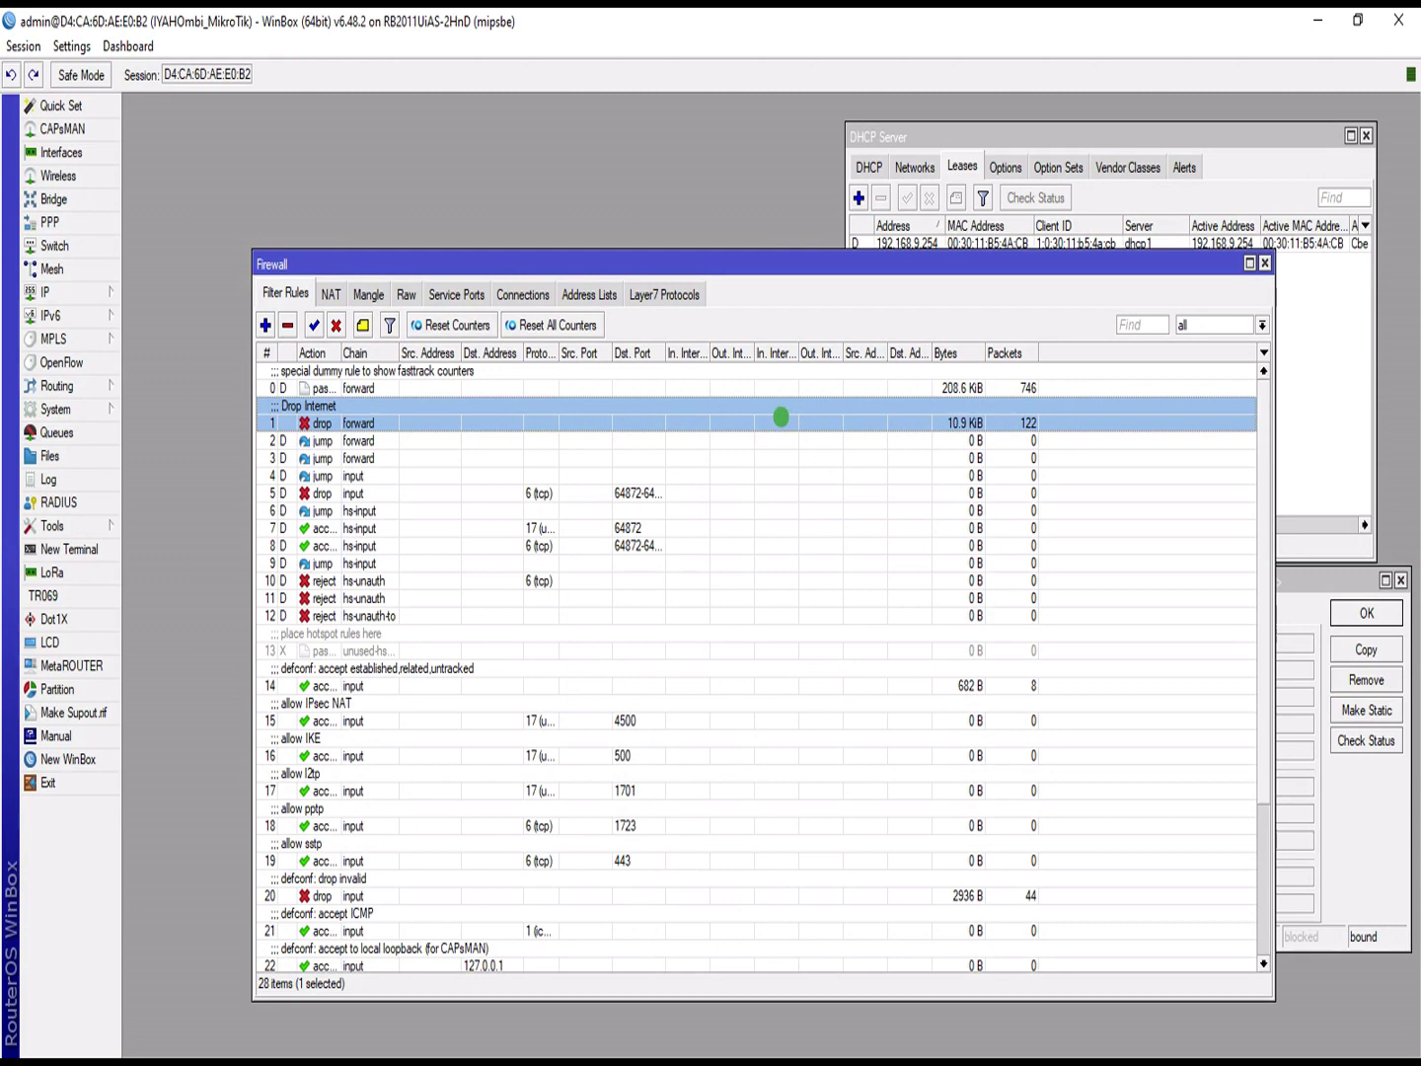
# Step: Open rule 1's Statistics and confirm the 1.1.1.1 ping now times out
pyautogui.doubleClick(781, 421)
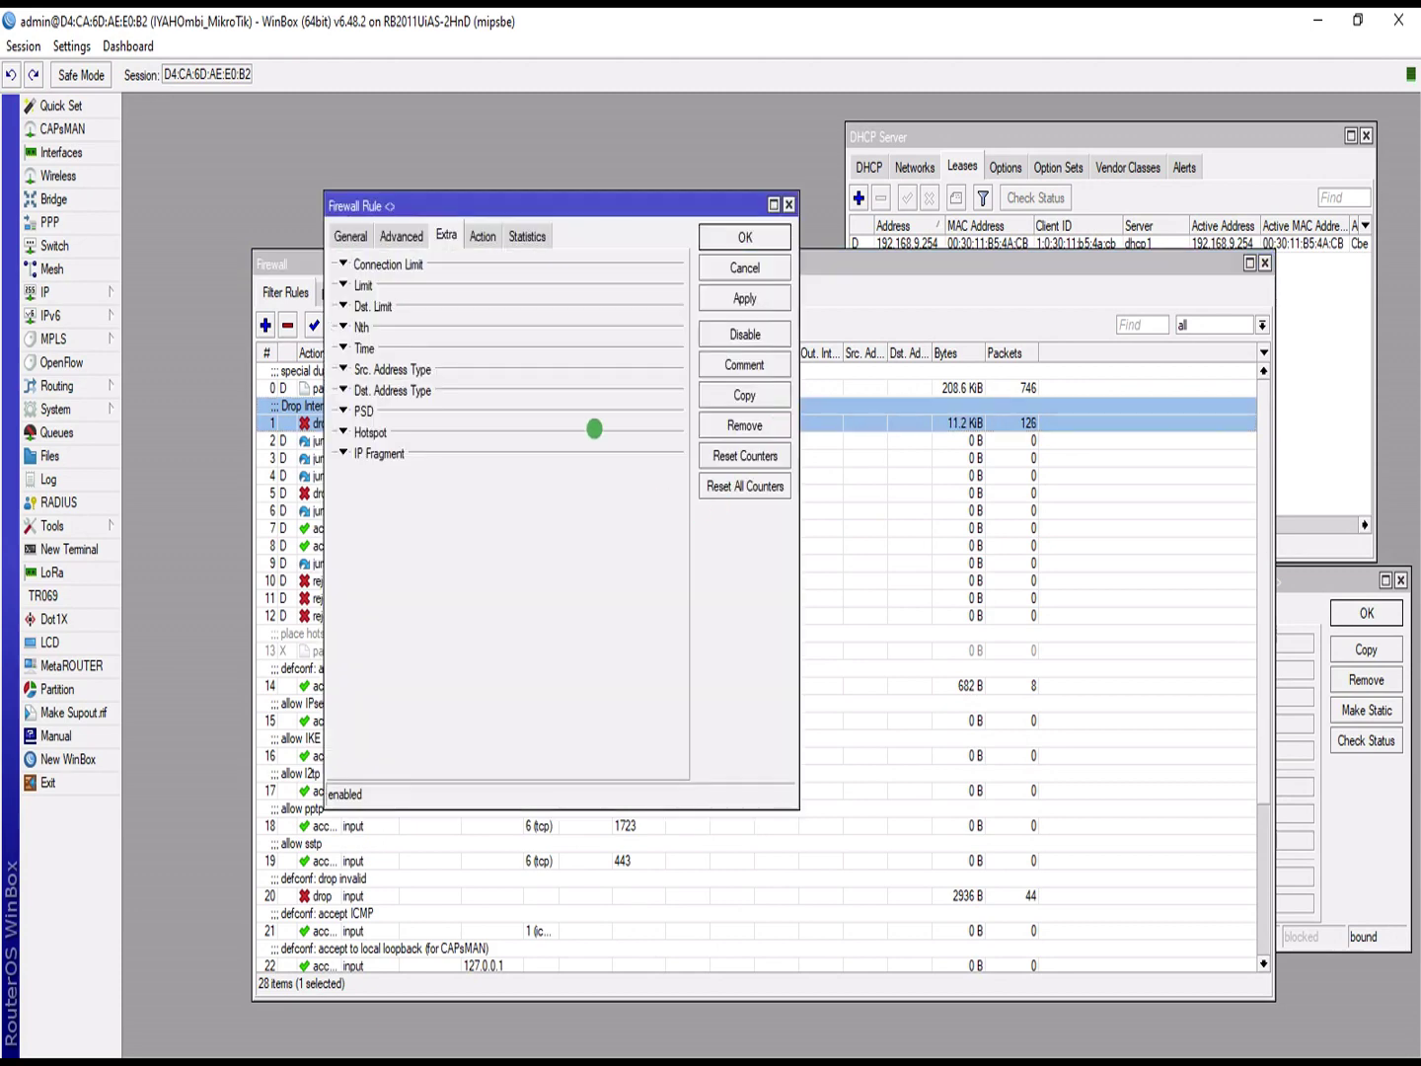
pyautogui.click(533, 236)
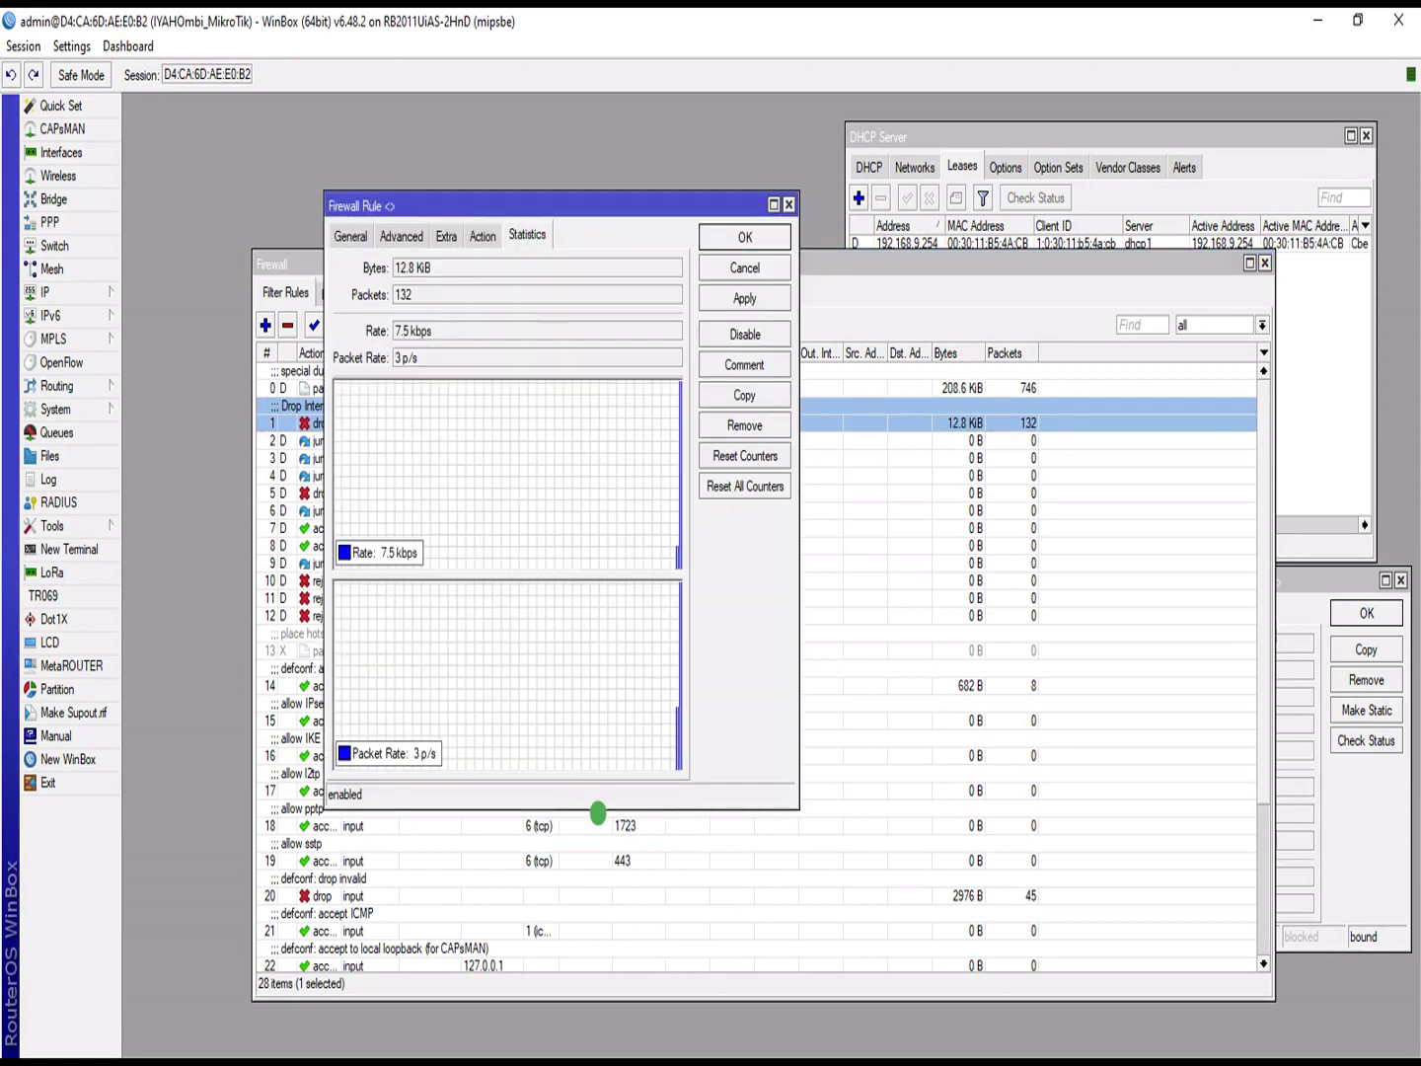
pyautogui.press('super')
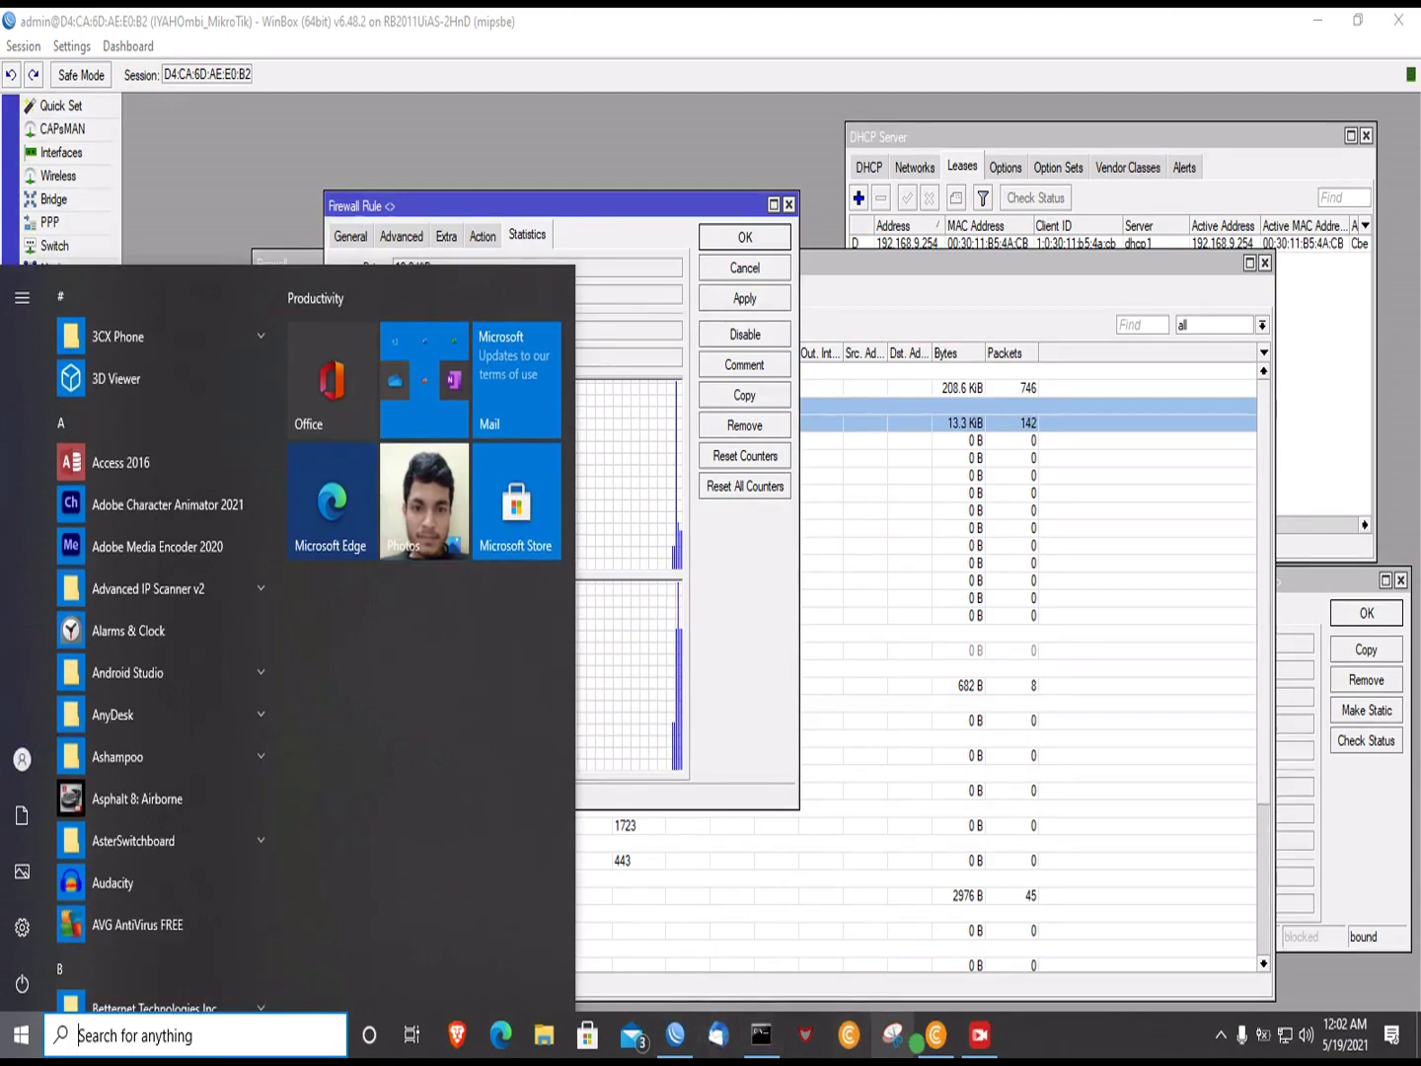
pyautogui.click(761, 1035)
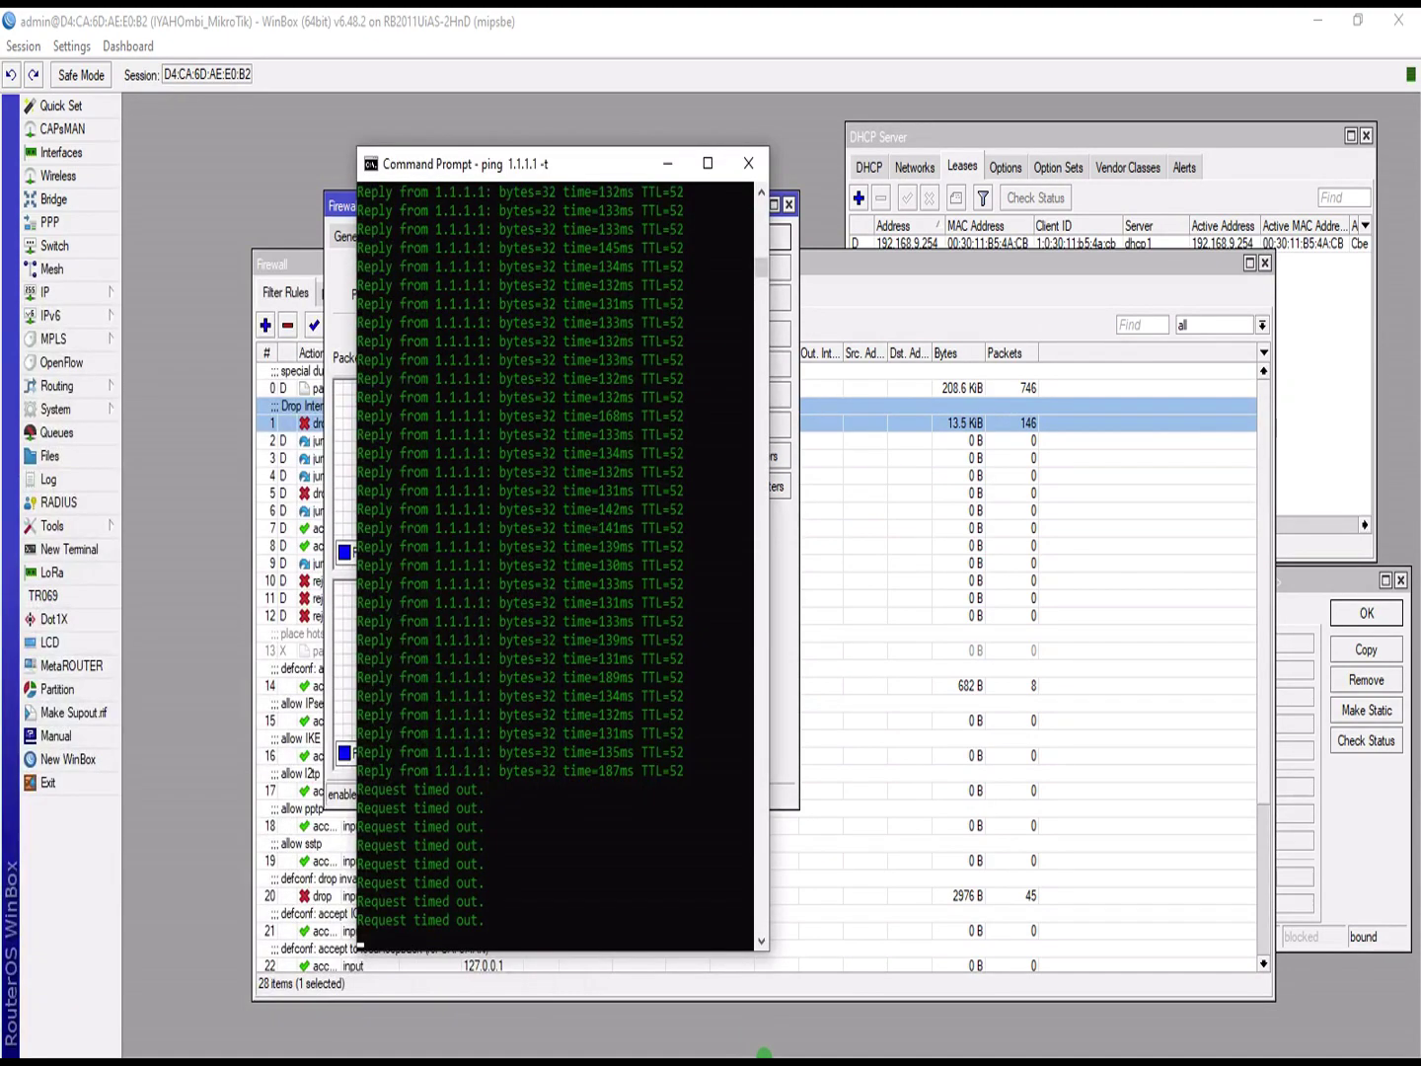
pyautogui.press('super')
# Step: Replace google.com in Chrome's address bar with a 'yahoo' search and run it
pyautogui.click(936, 1034)
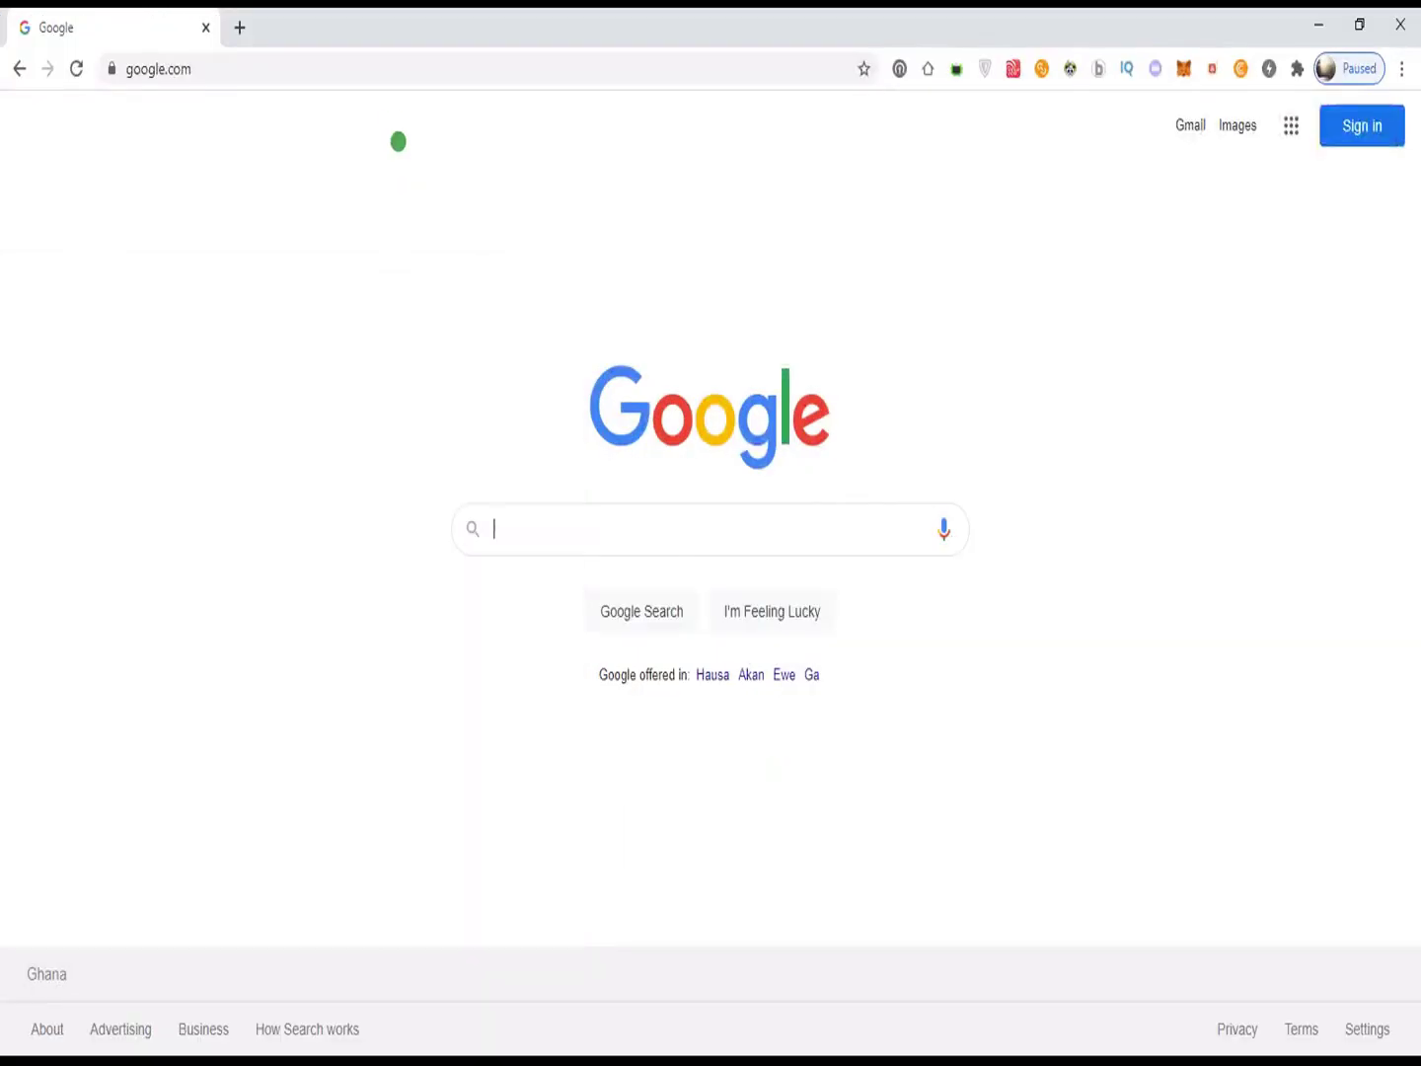
pyautogui.click(426, 71)
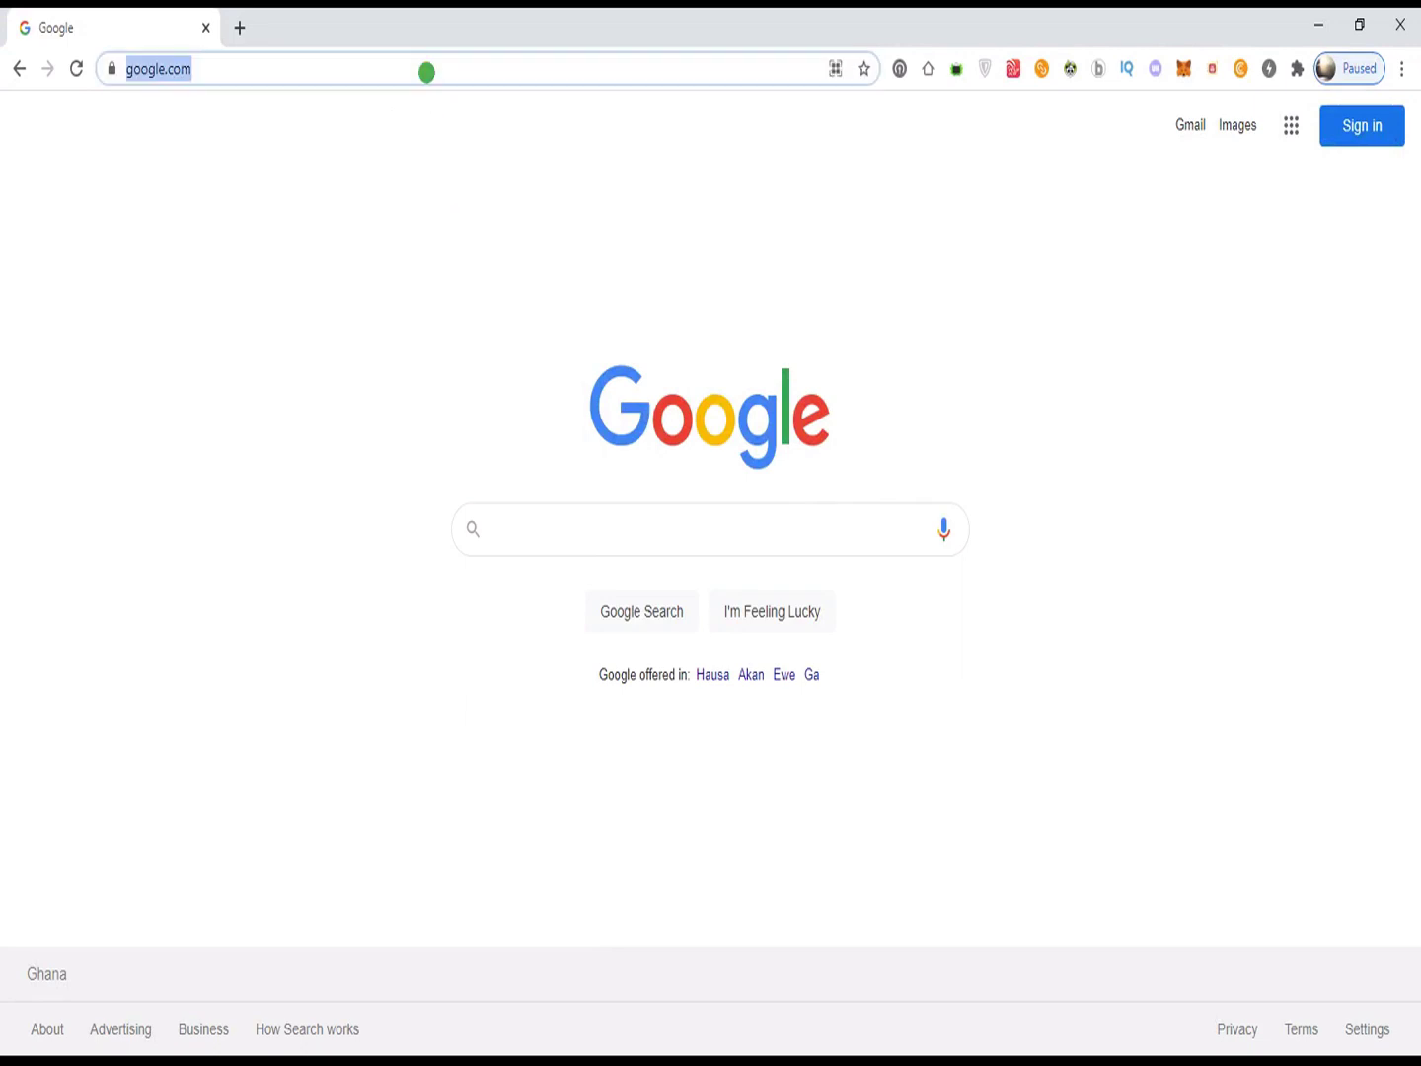
pyautogui.click(431, 73)
pyautogui.write('yah')
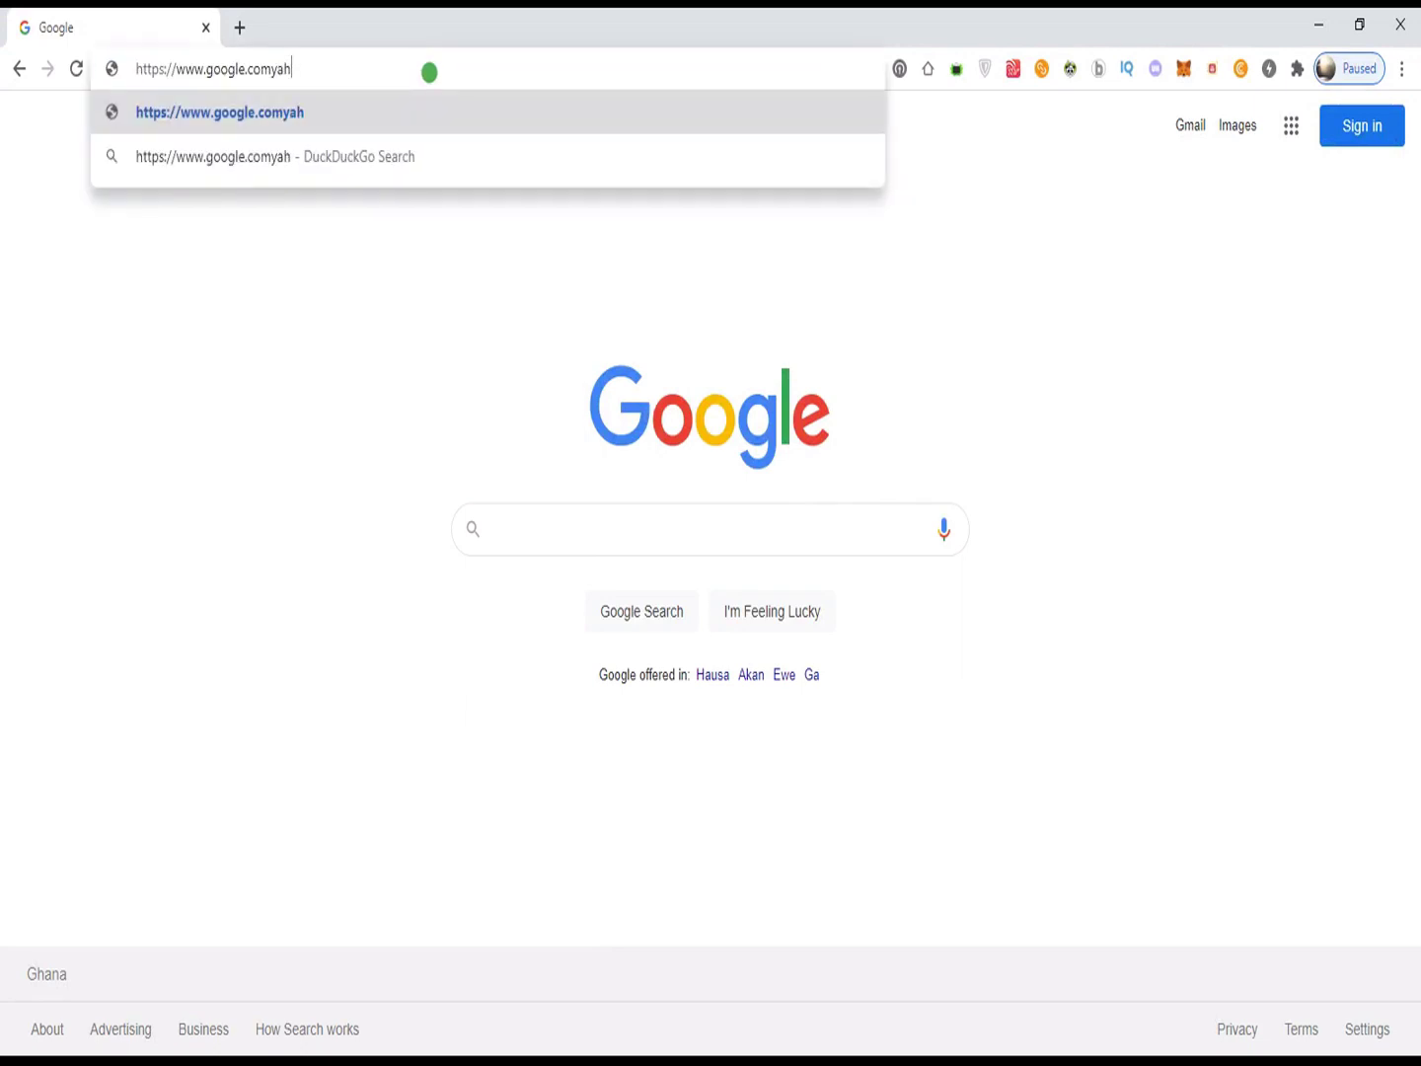
pyautogui.hotkey('ctrl', 'a')
pyautogui.write('yahoo')
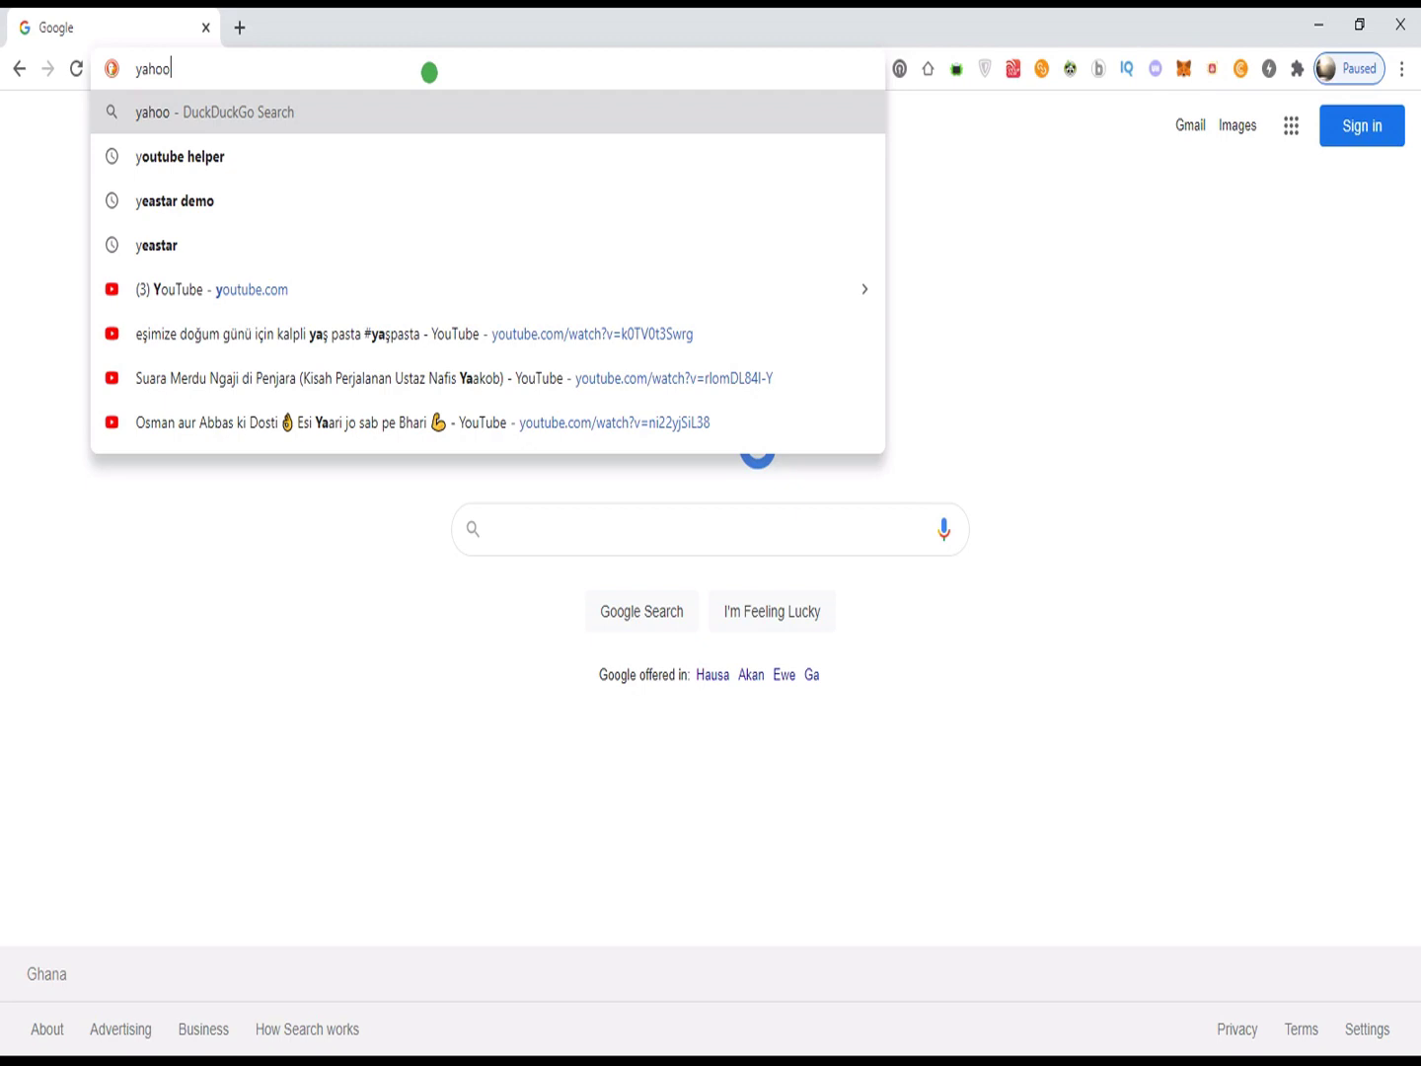
pyautogui.press('Return')
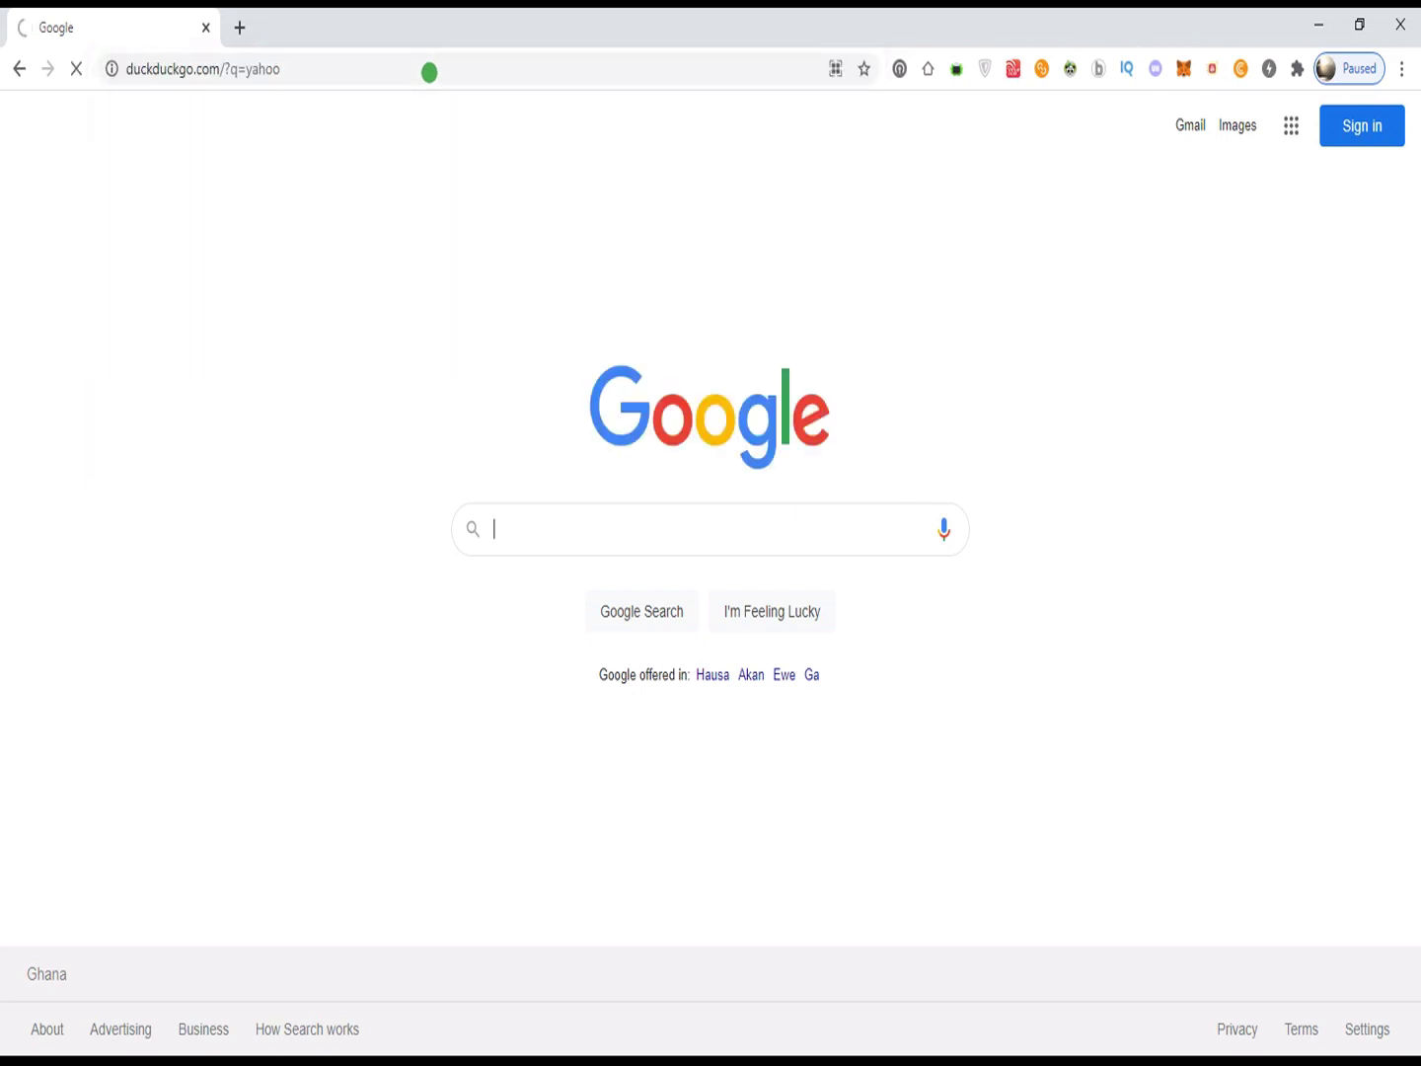
pyautogui.press('super')
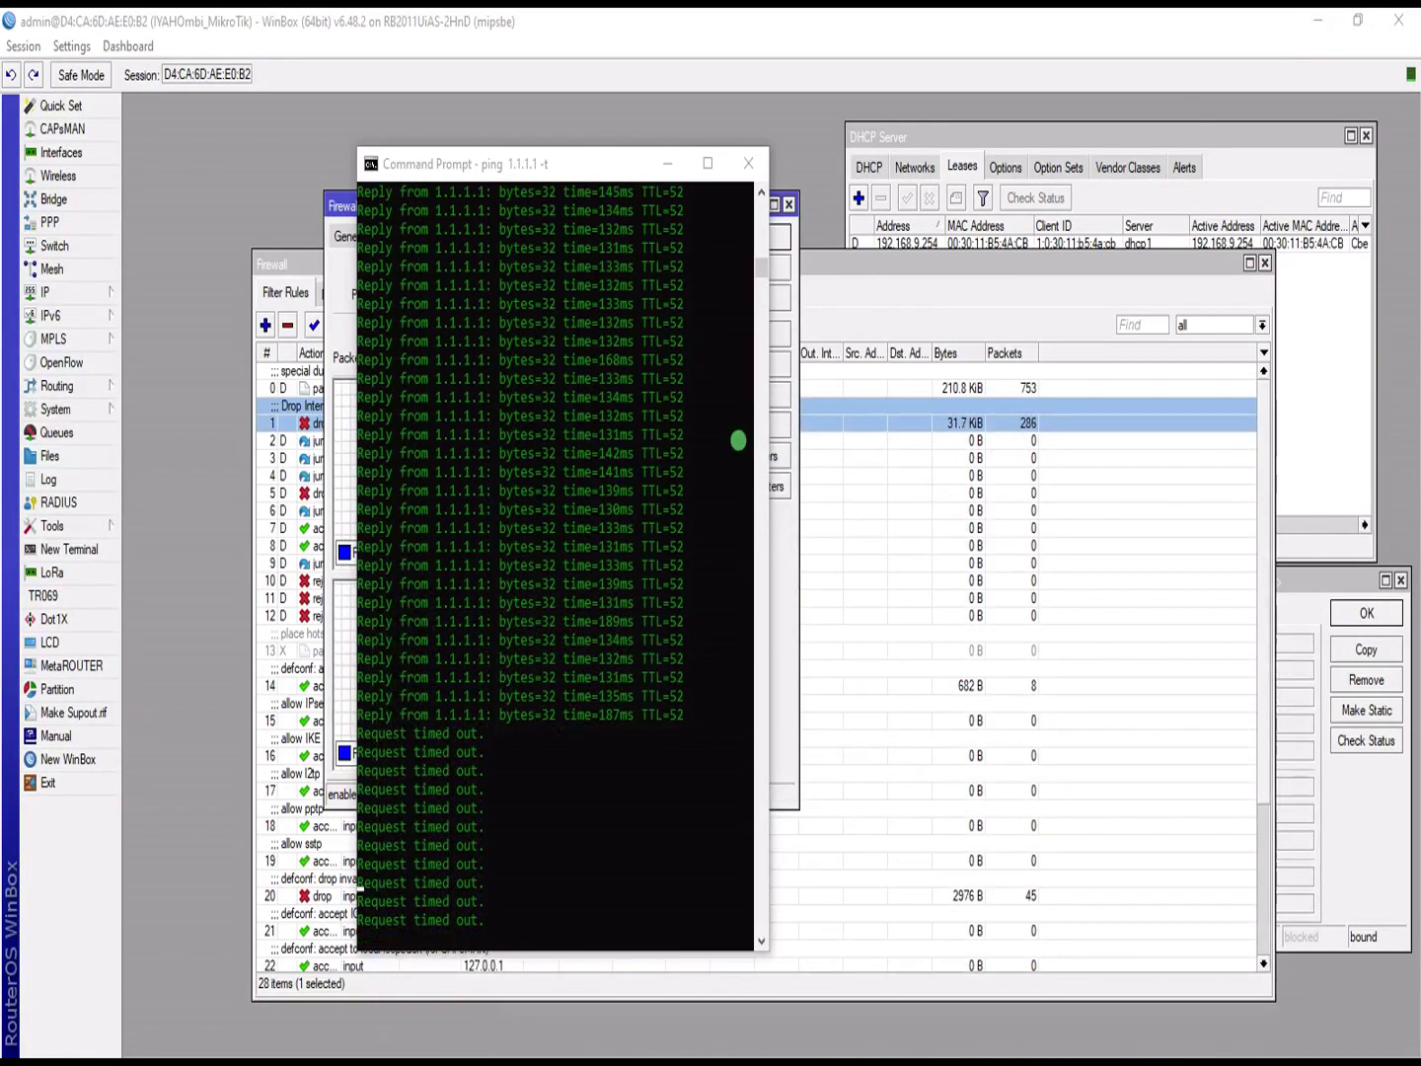
# Step: Move the ping window aside, close the rule details, and disable the Drop Internet rule
pyautogui.click(715, 200)
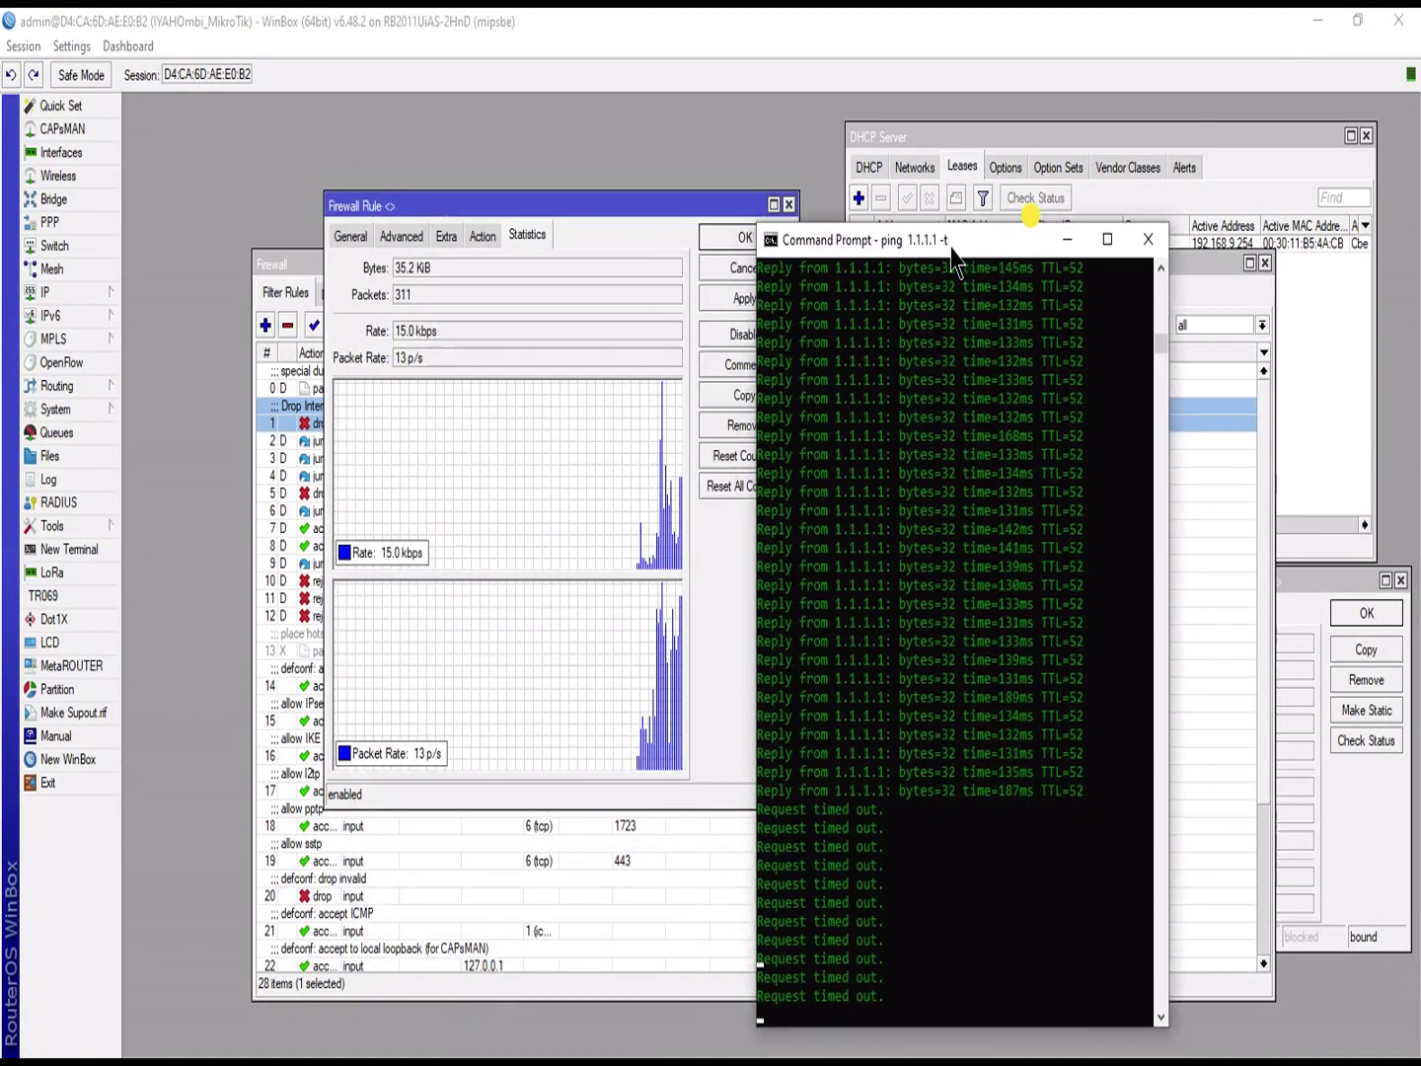
pyautogui.moveTo(953, 250); pyautogui.dragTo(1108, 209)
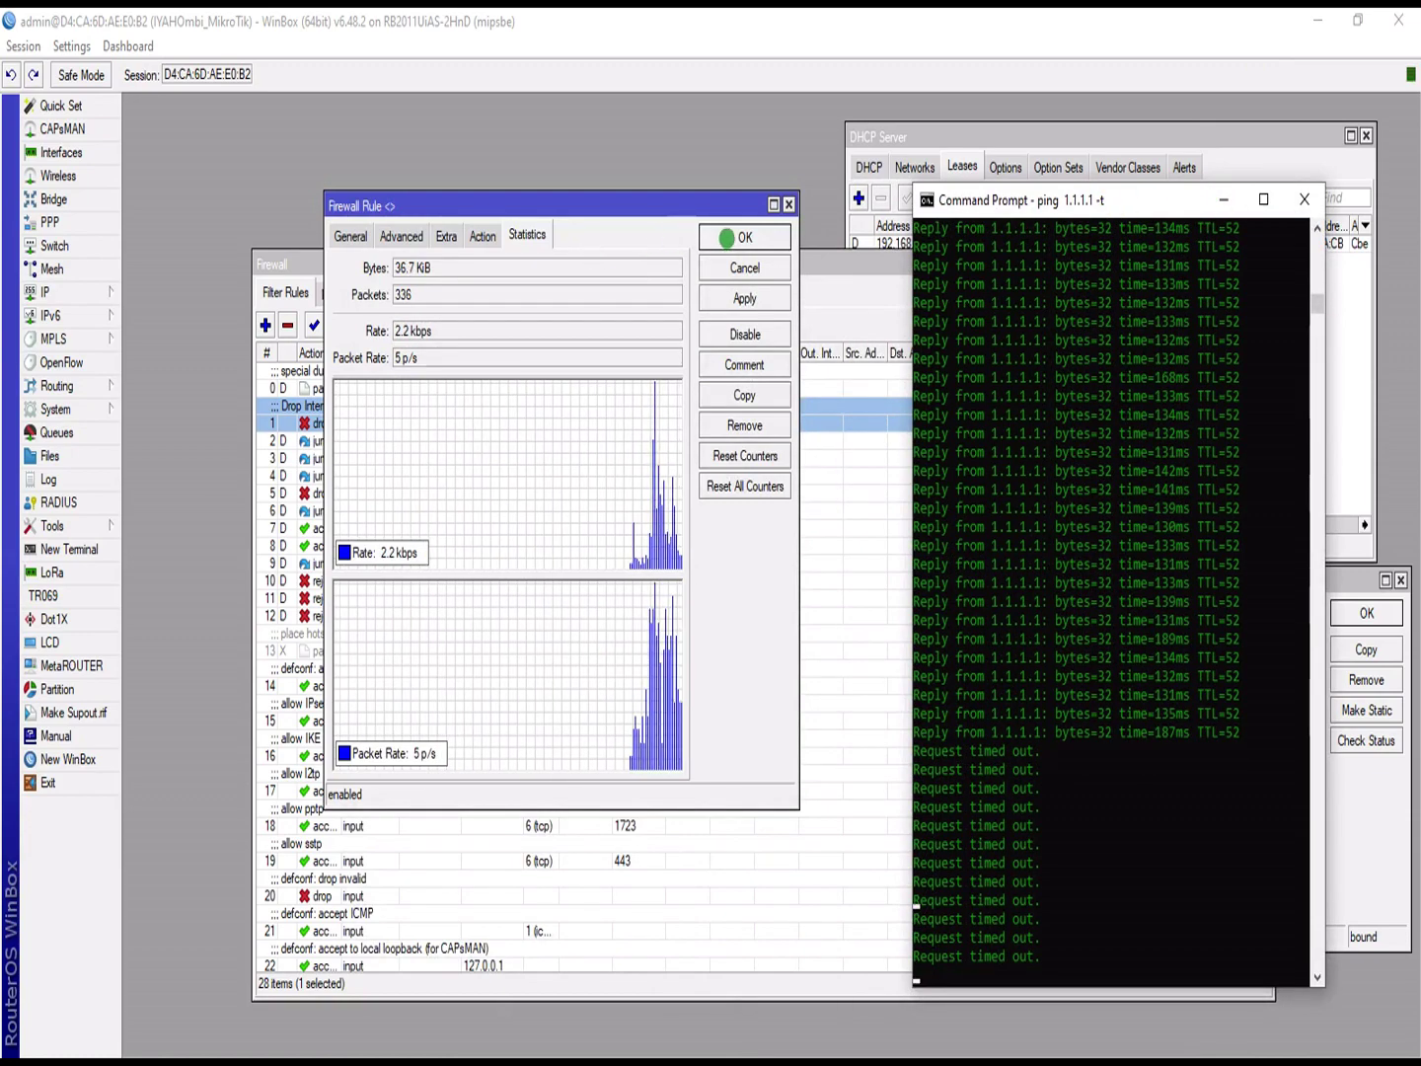
pyautogui.click(730, 237)
pyautogui.click(733, 235)
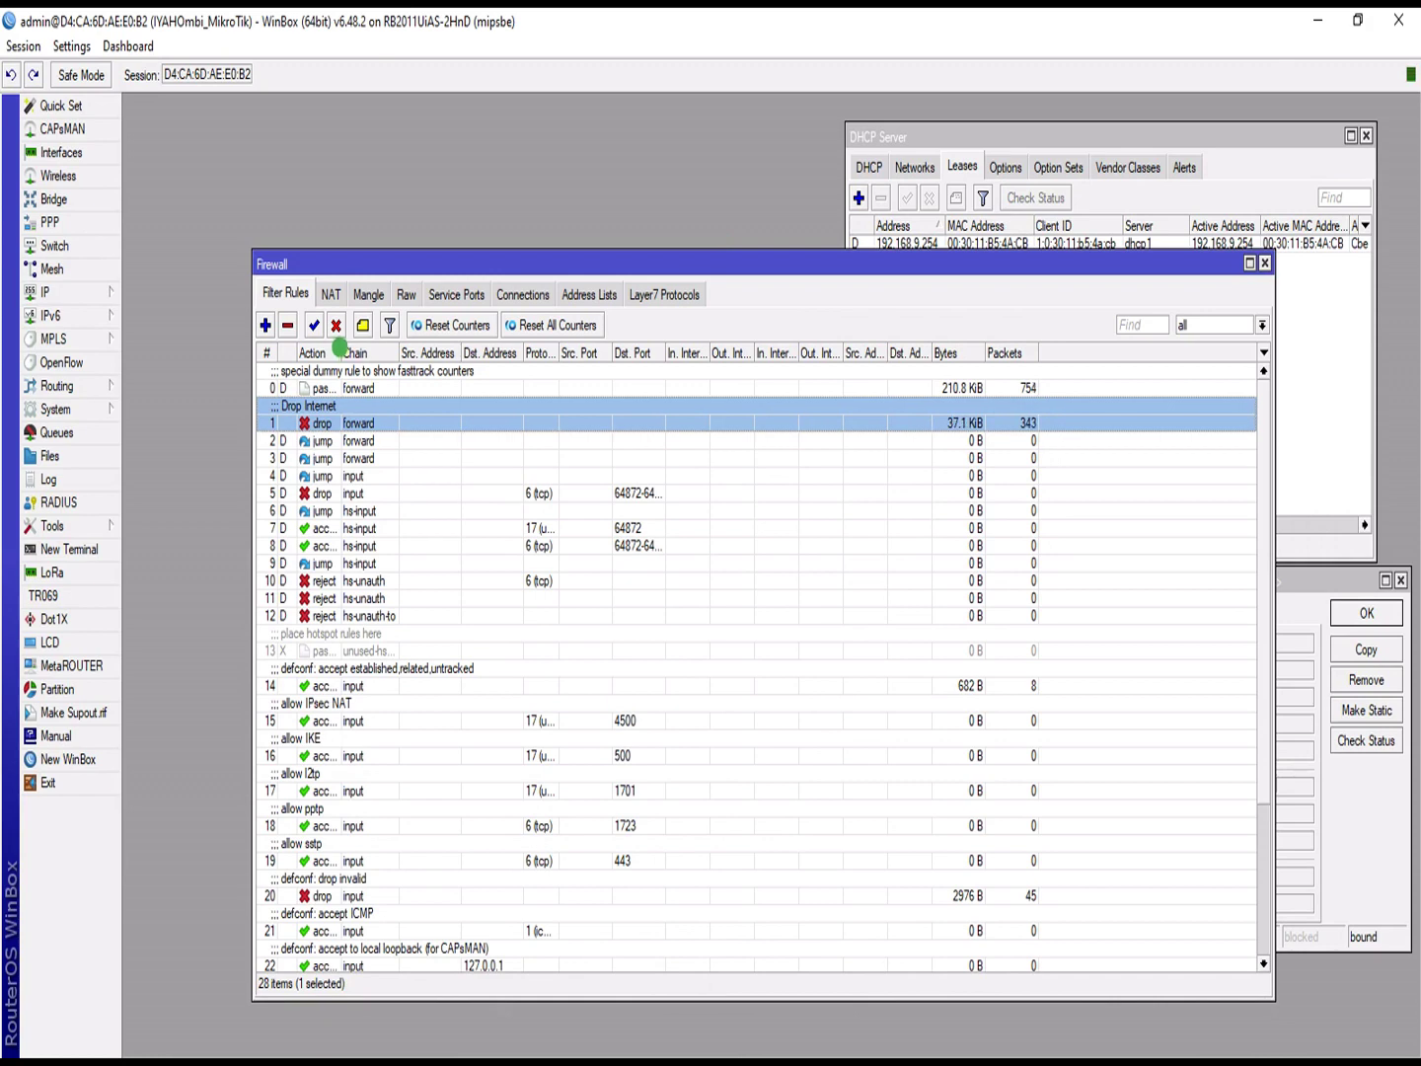
pyautogui.click(337, 325)
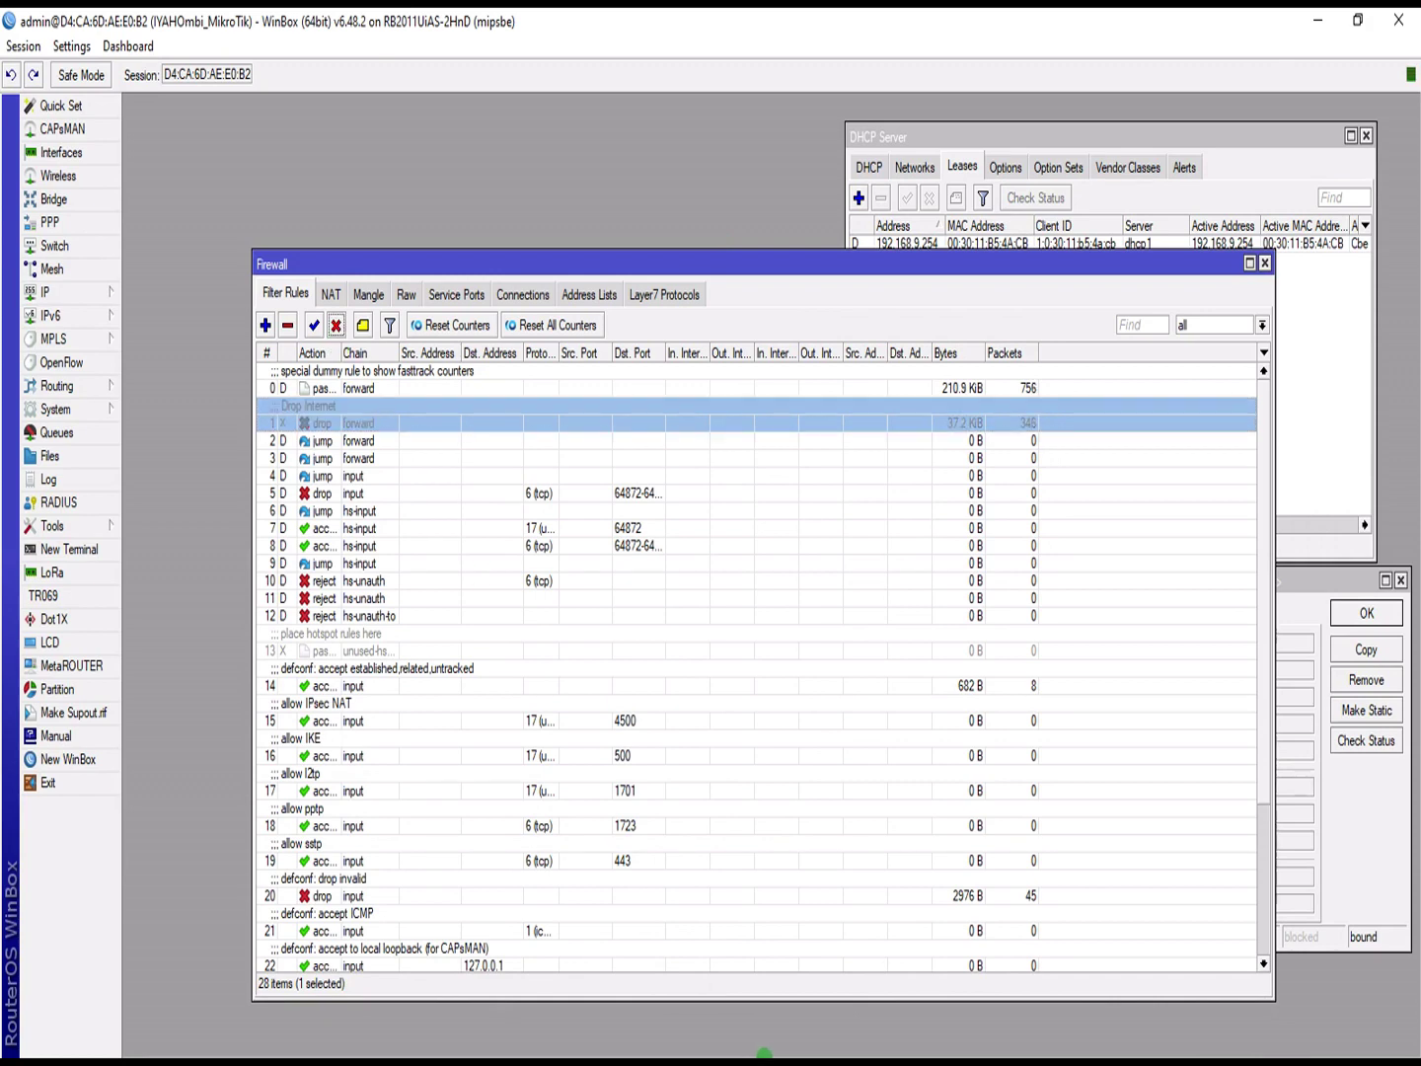
# Step: Confirm the 1.1.1.1 ping is getting replies again and minimize the ping window
pyautogui.press('super')
pyautogui.click(766, 1046)
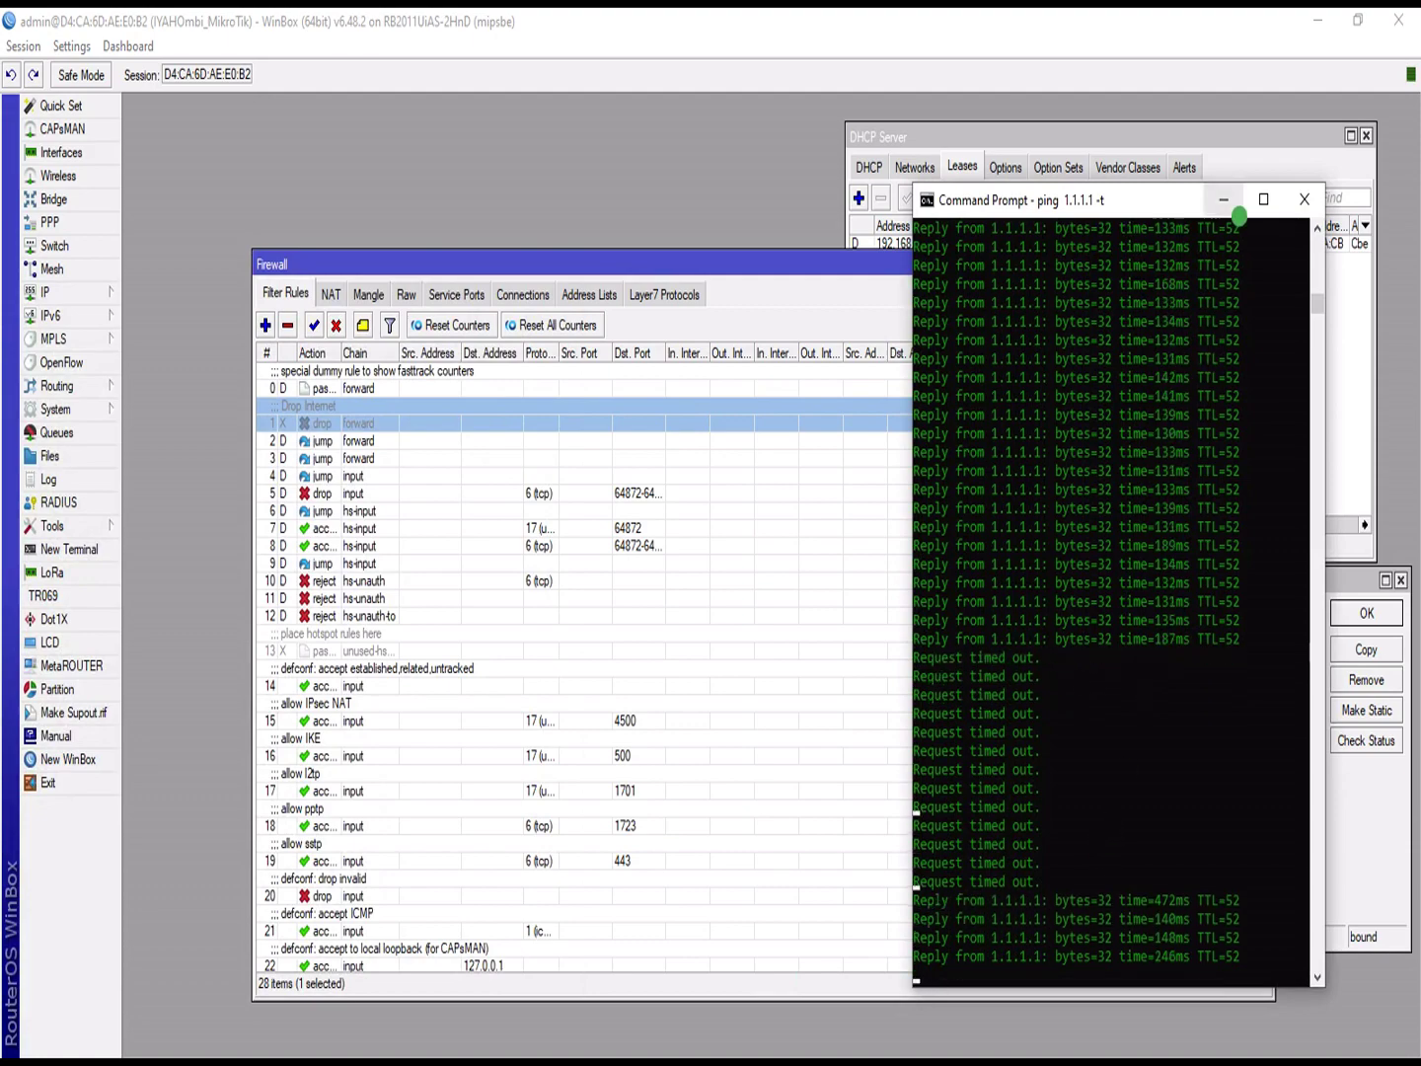
pyautogui.click(1224, 201)
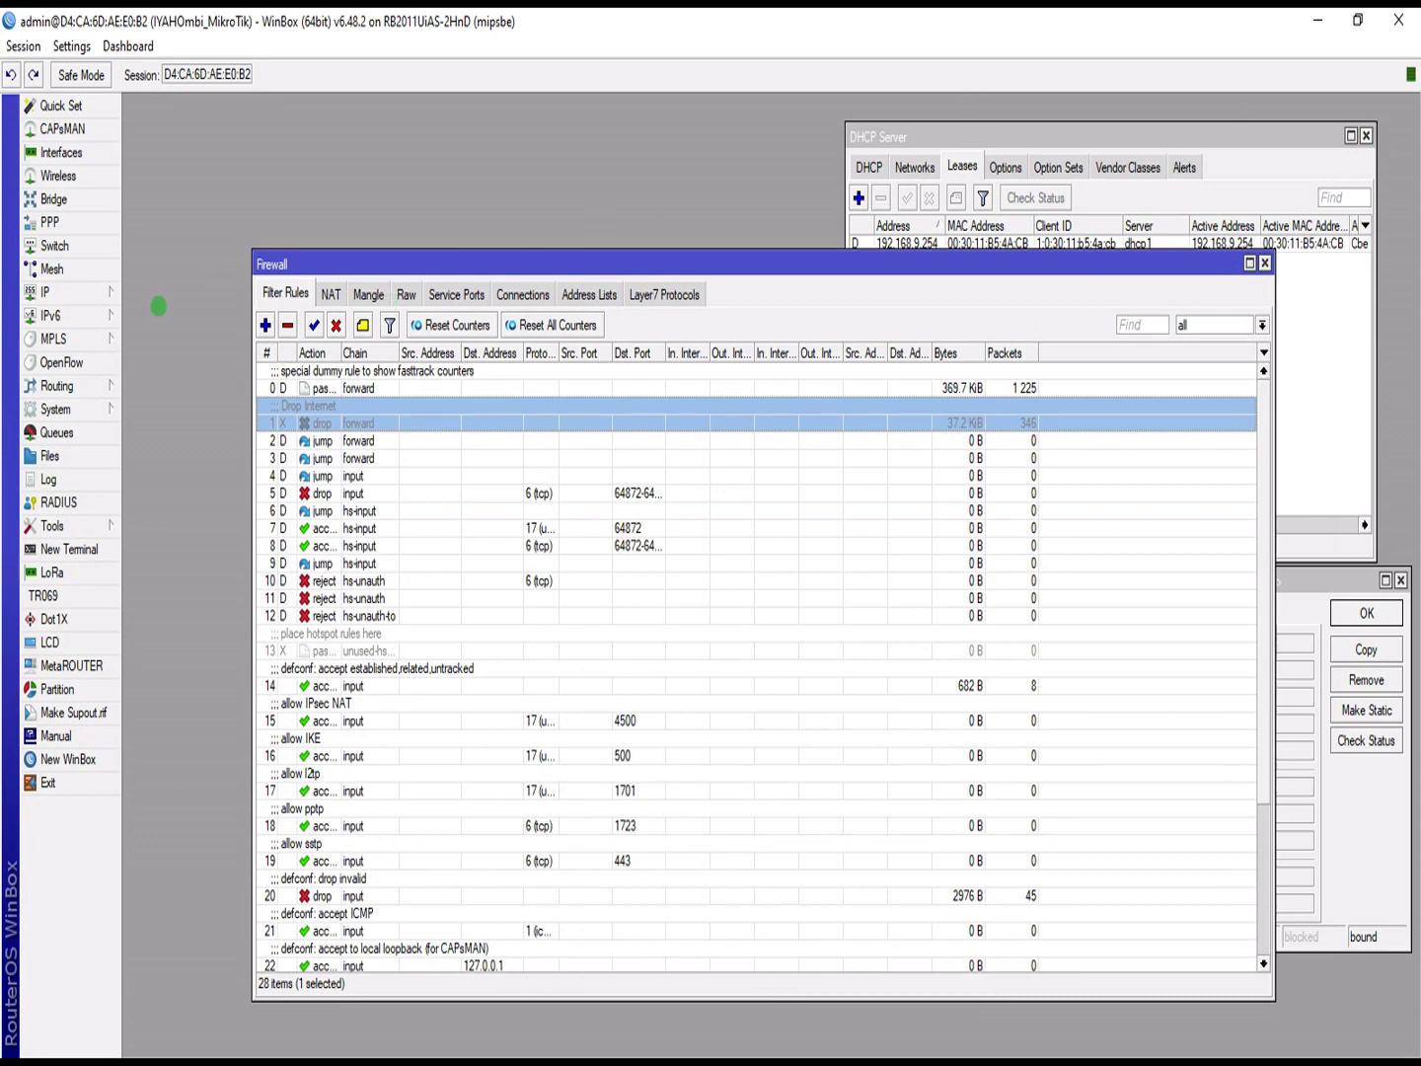
pyautogui.click(63, 289)
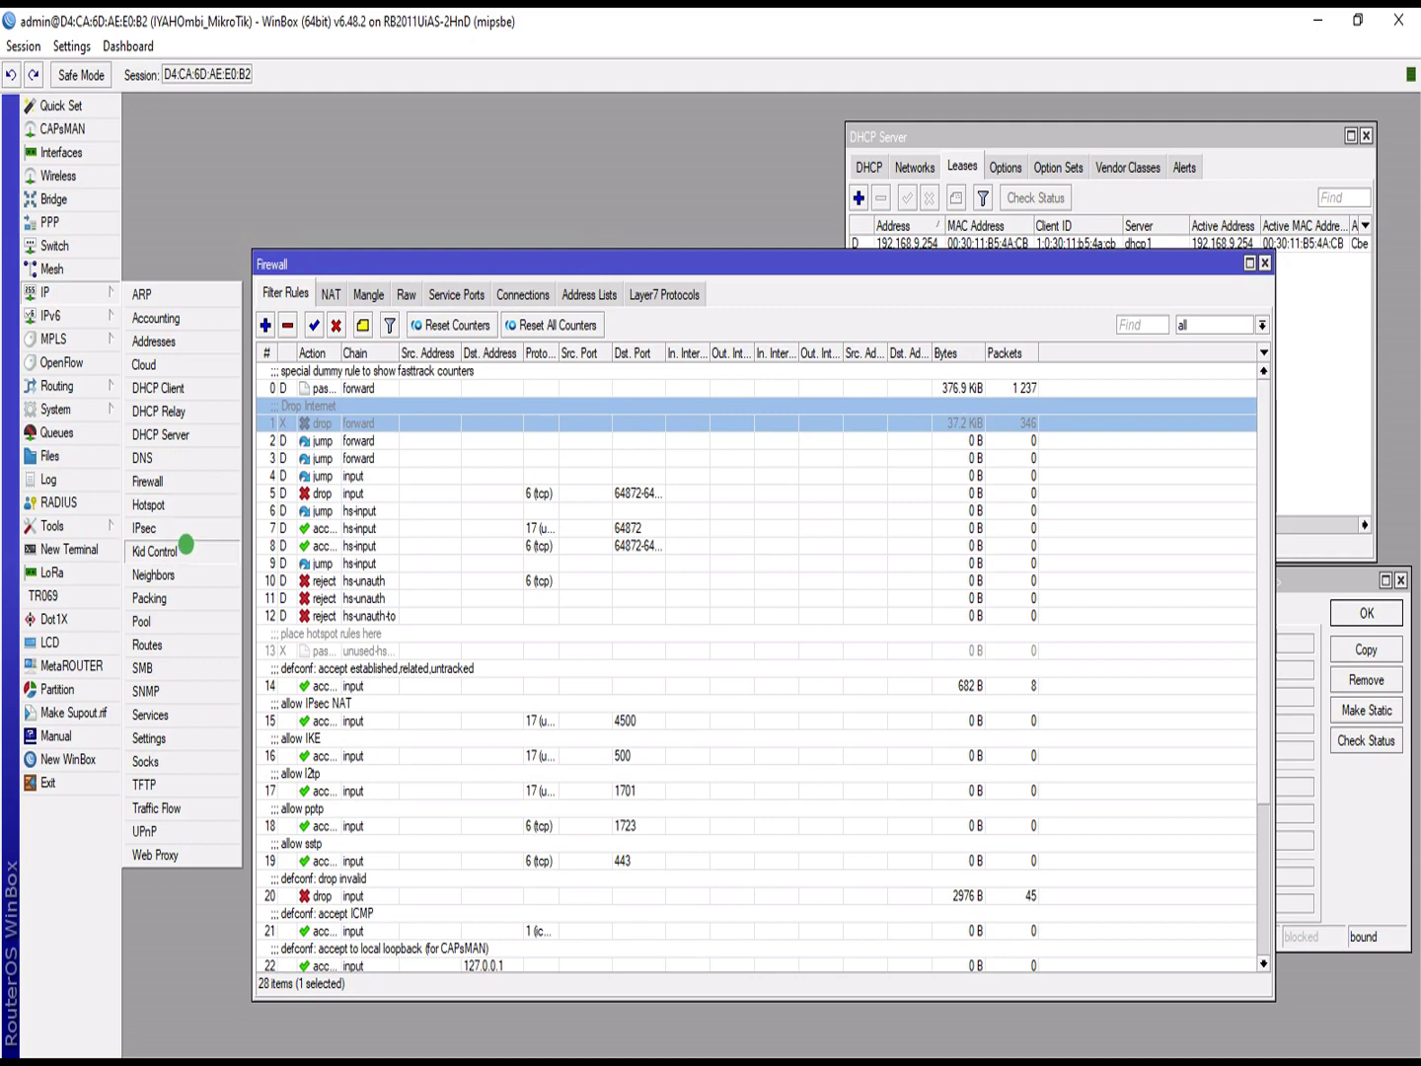
# Step: Open IP > Kid Control and start a new entry in the Devices list
pyautogui.click(182, 547)
pyautogui.moveTo(301, 367); pyautogui.dragTo(335, 185)
pyautogui.click(217, 213)
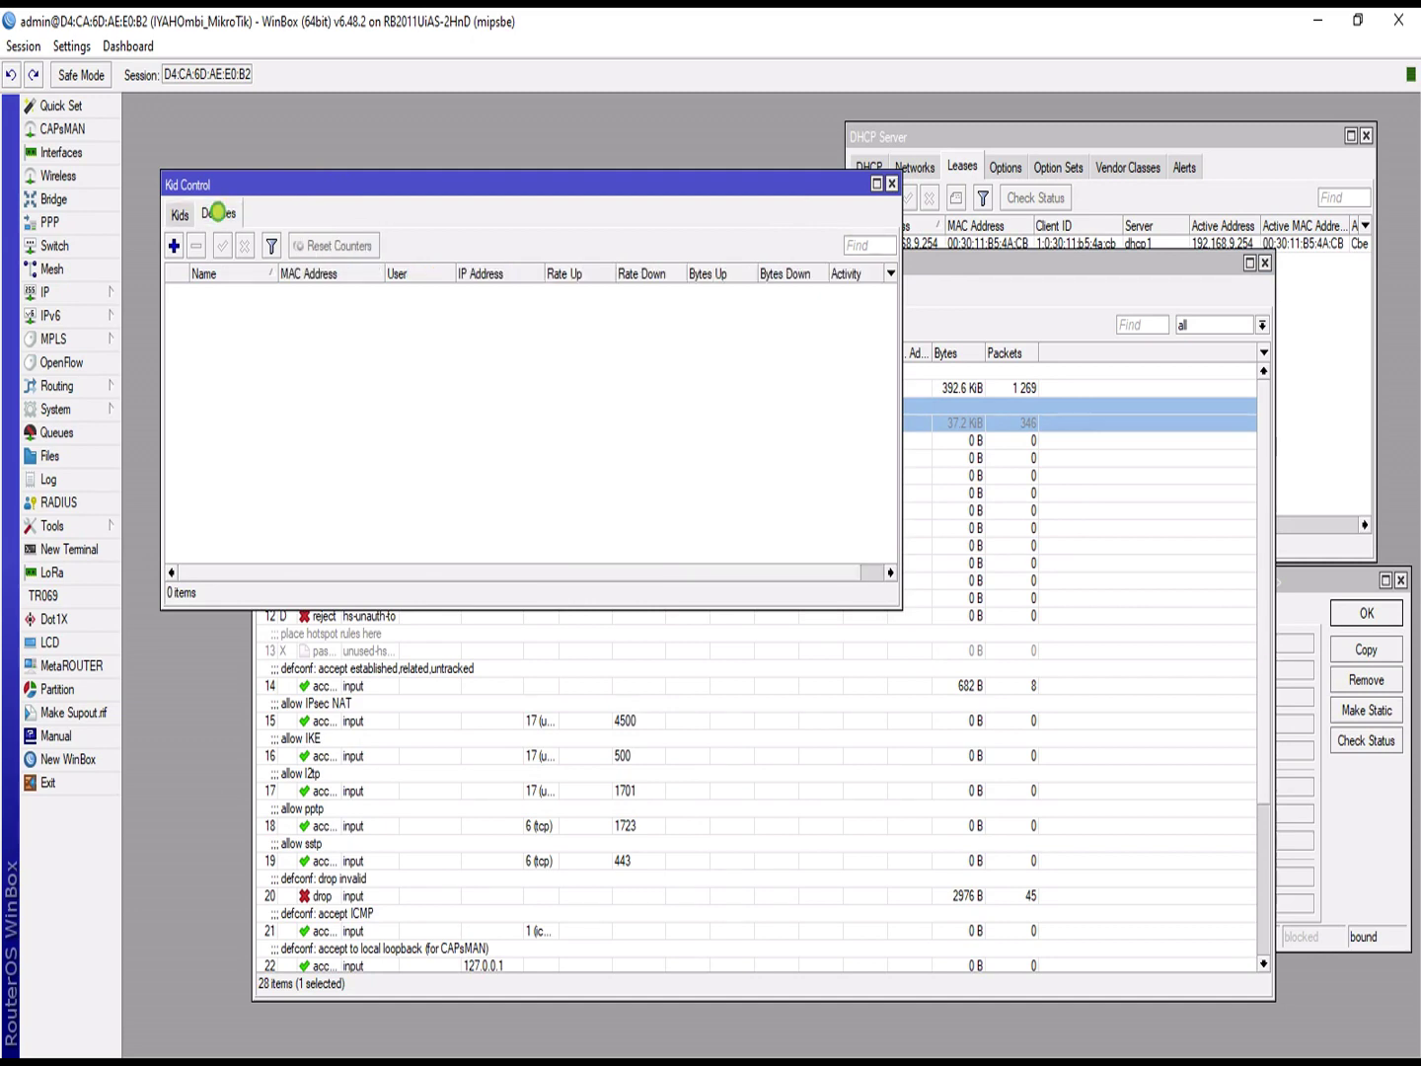
pyautogui.click(182, 208)
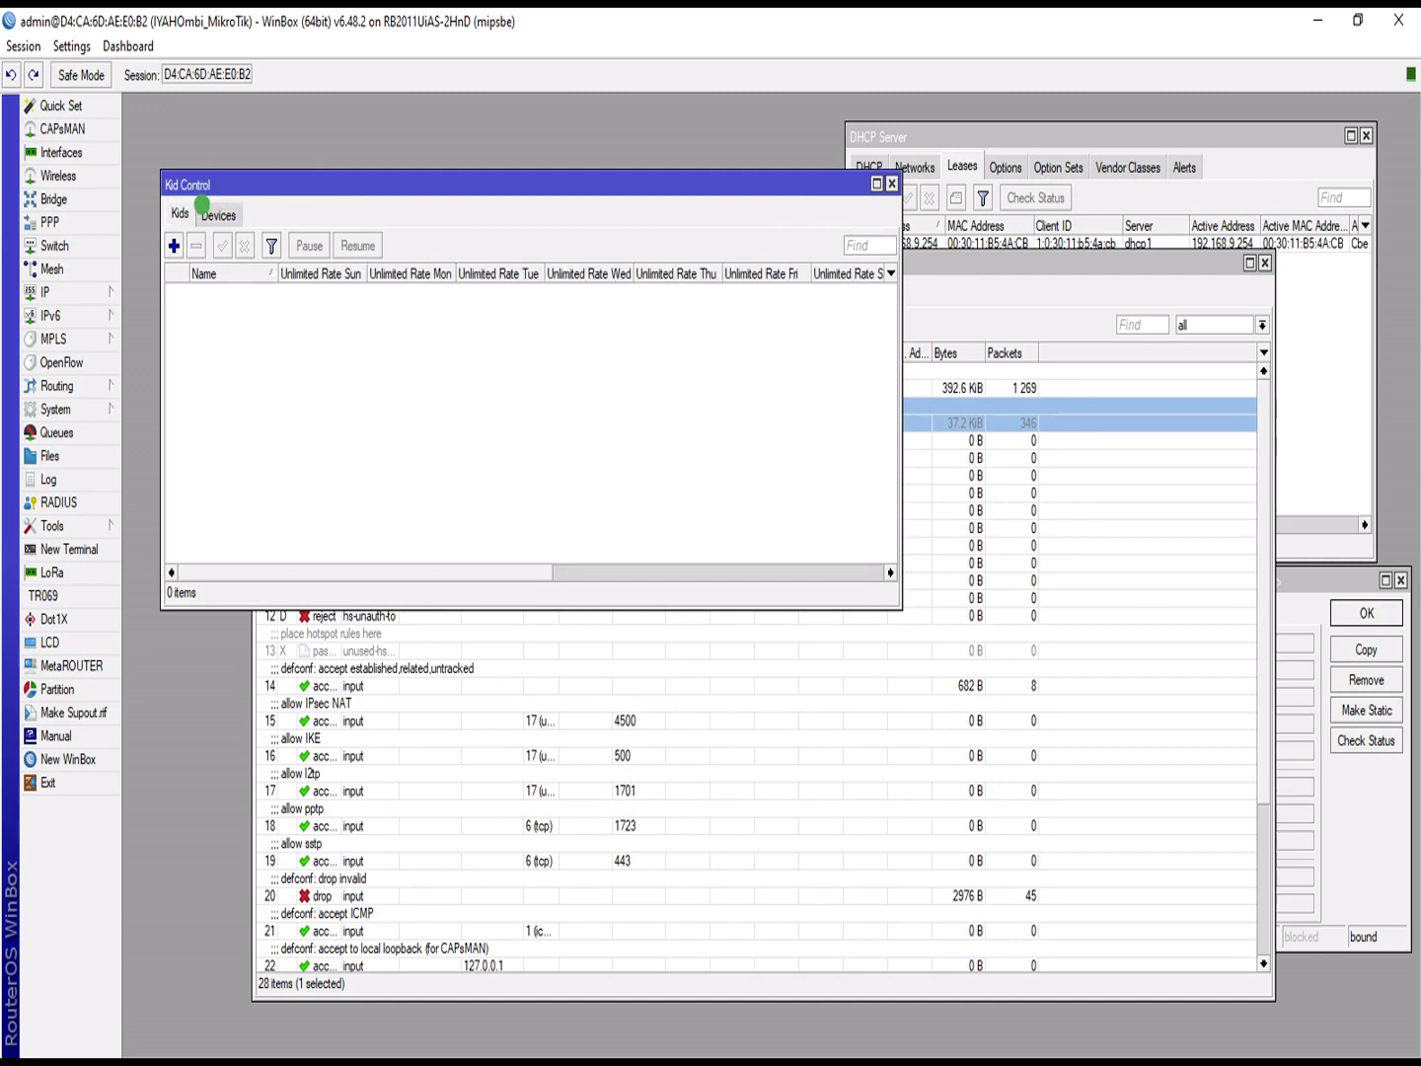
pyautogui.click(210, 208)
pyautogui.click(174, 243)
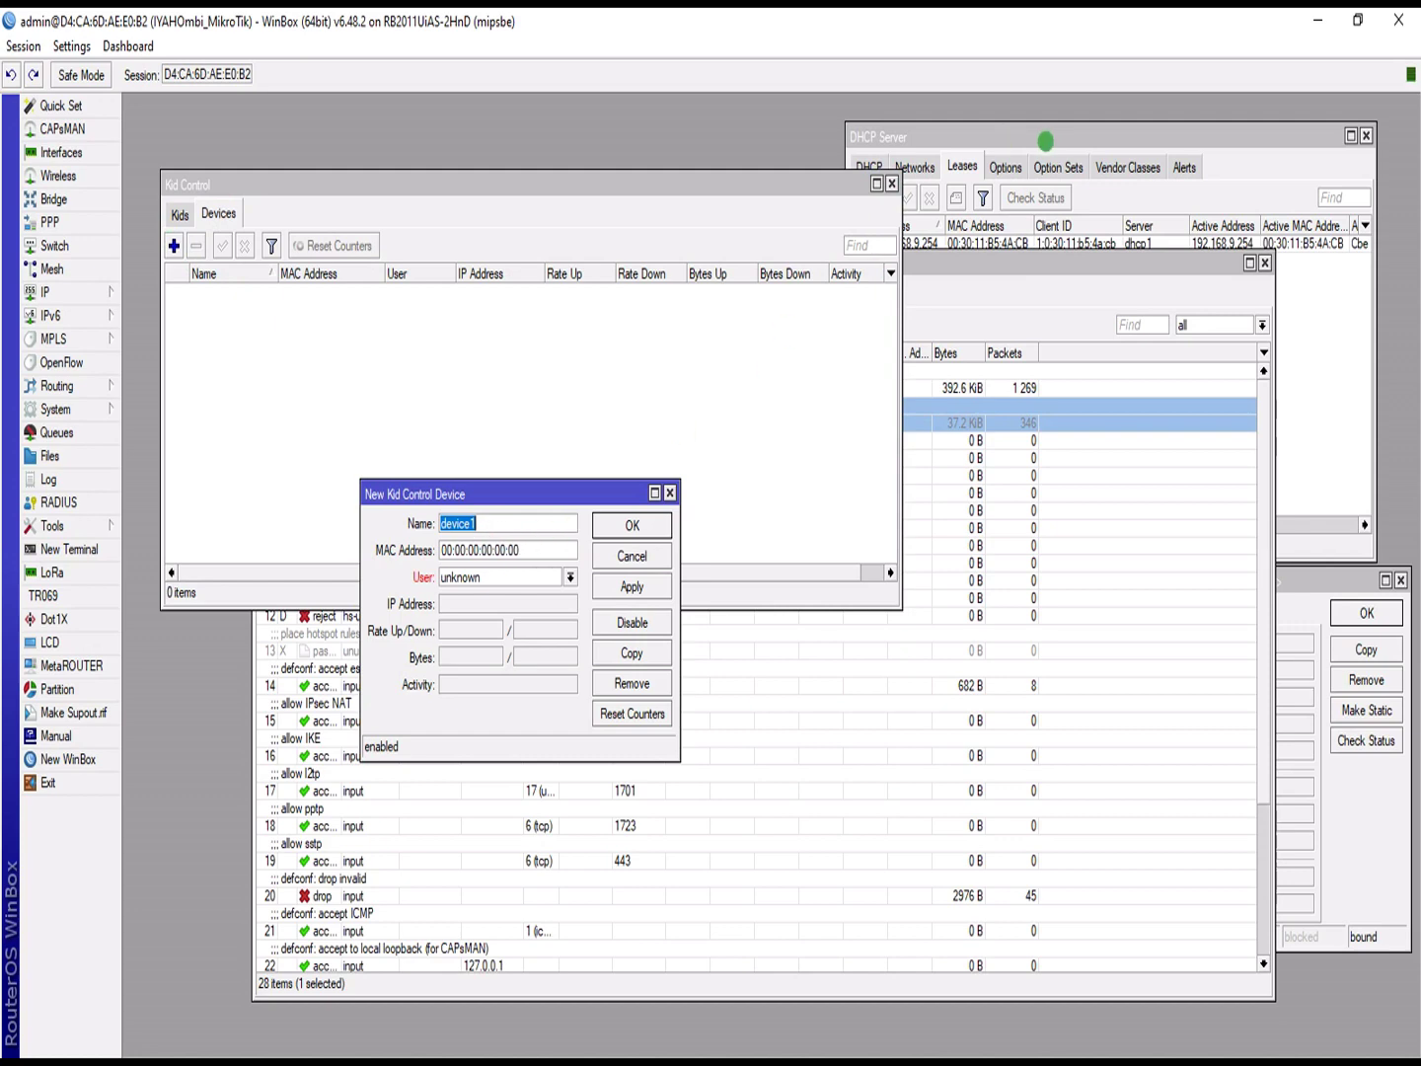
# Step: Copy MAC 00:30:11:B5:4A:CB from the 192.168.9.254 lease into the device and confirm it
pyautogui.click(1047, 140)
pyautogui.doubleClick(915, 245)
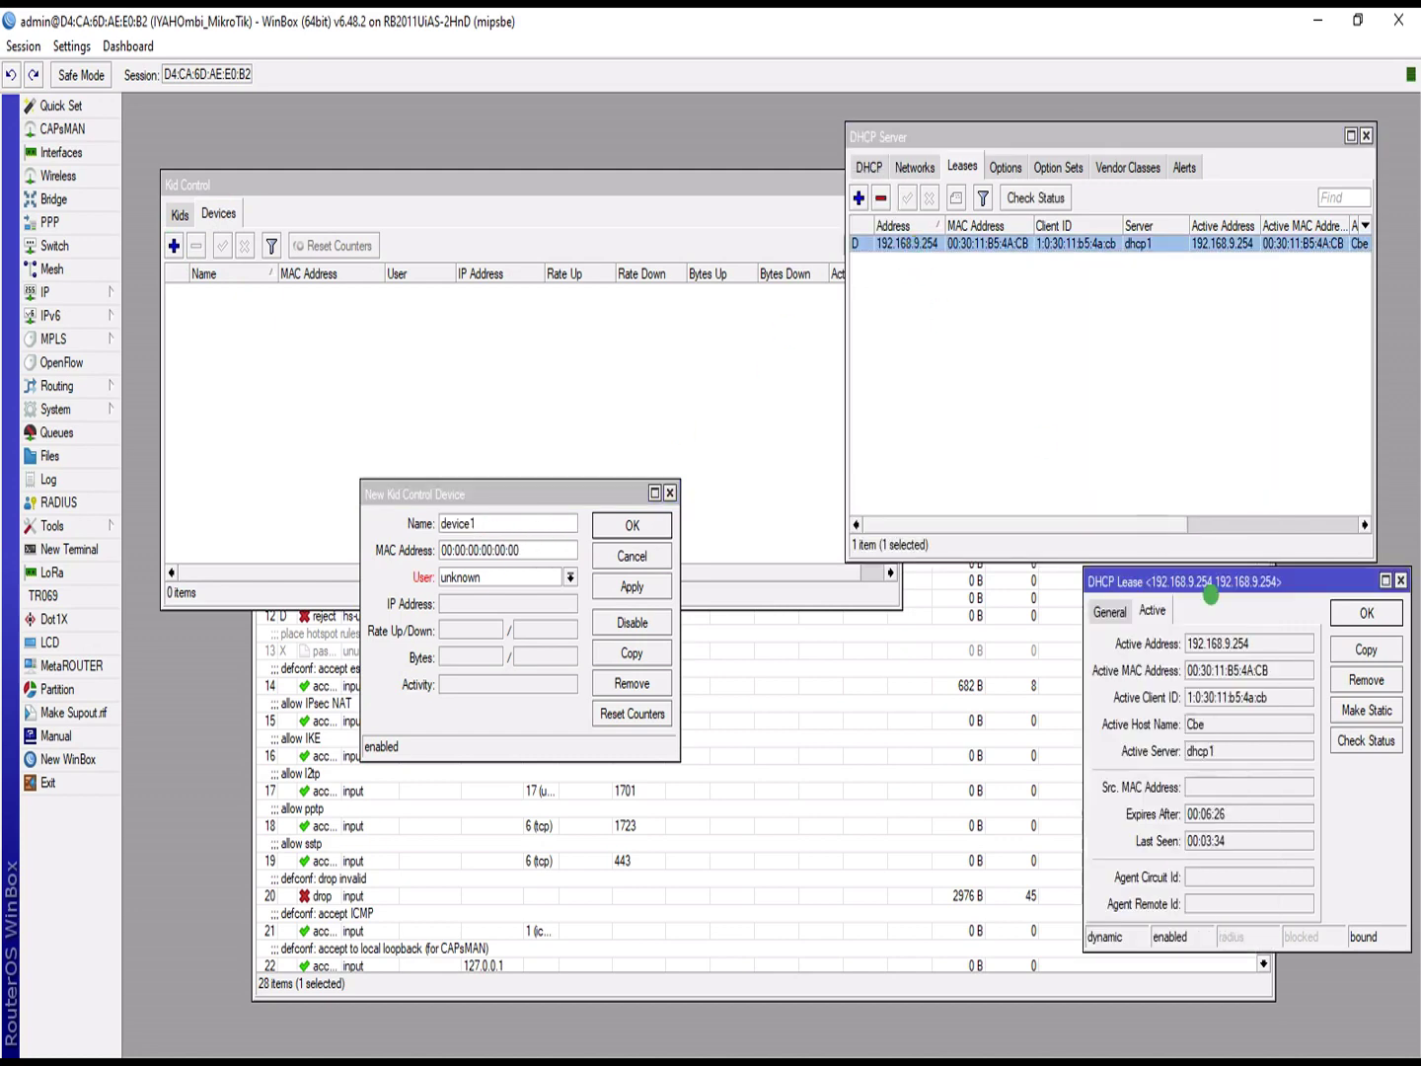
pyautogui.doubleClick(1271, 670)
pyautogui.hotkey('ctrl', 'c')
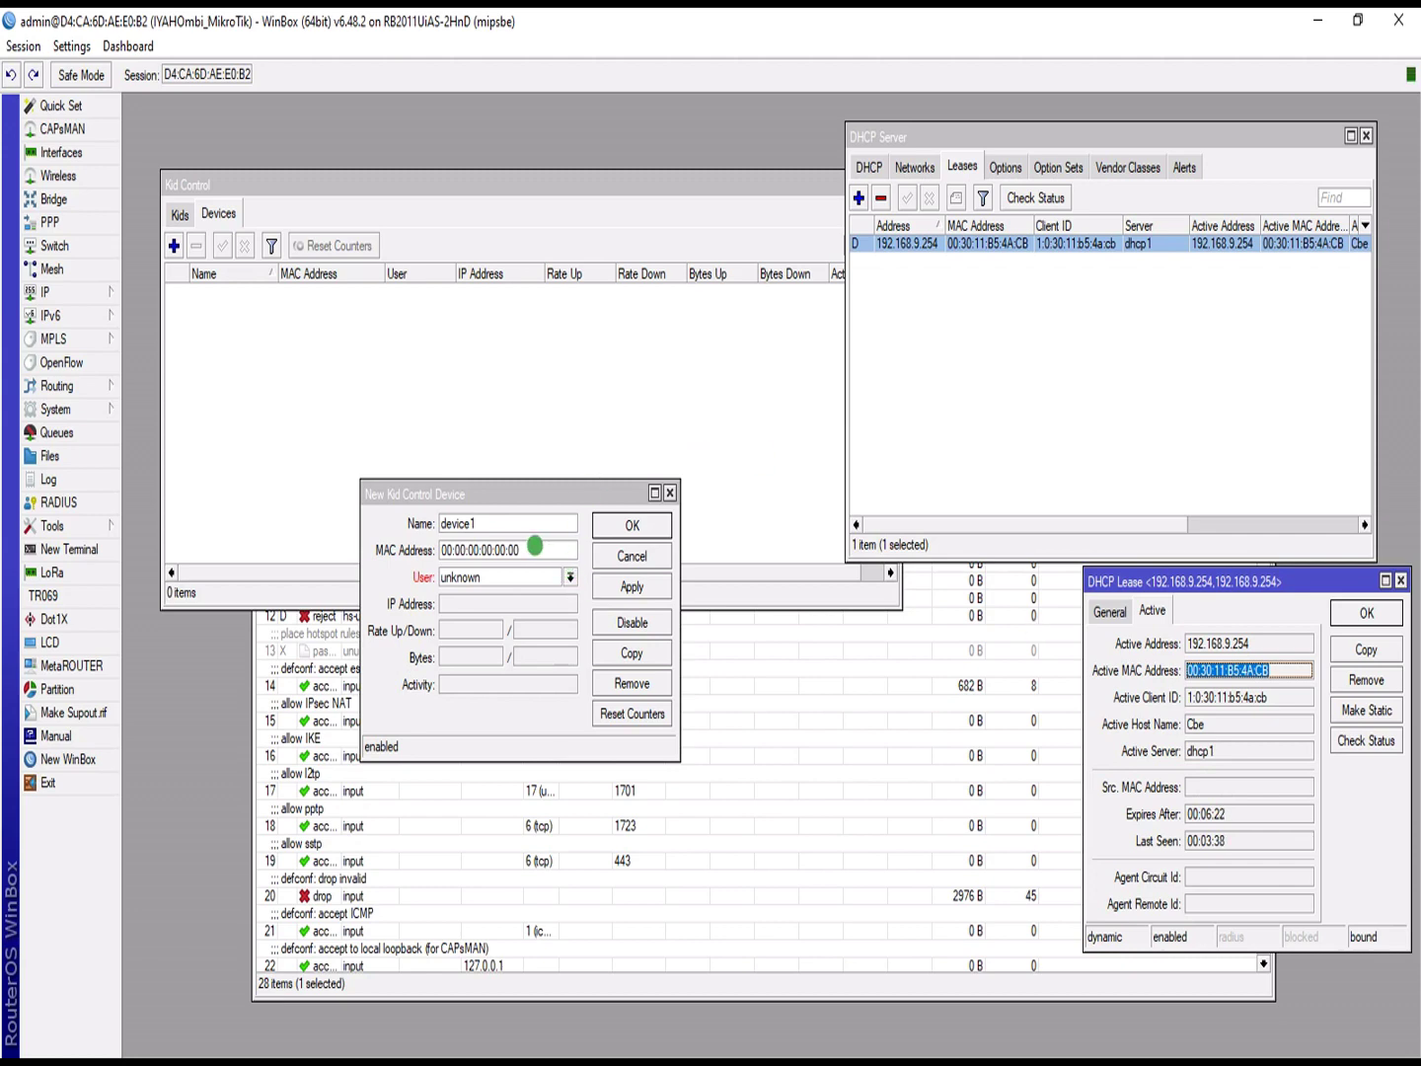
pyautogui.click(535, 546)
pyautogui.hotkey('ctrl', 'v')
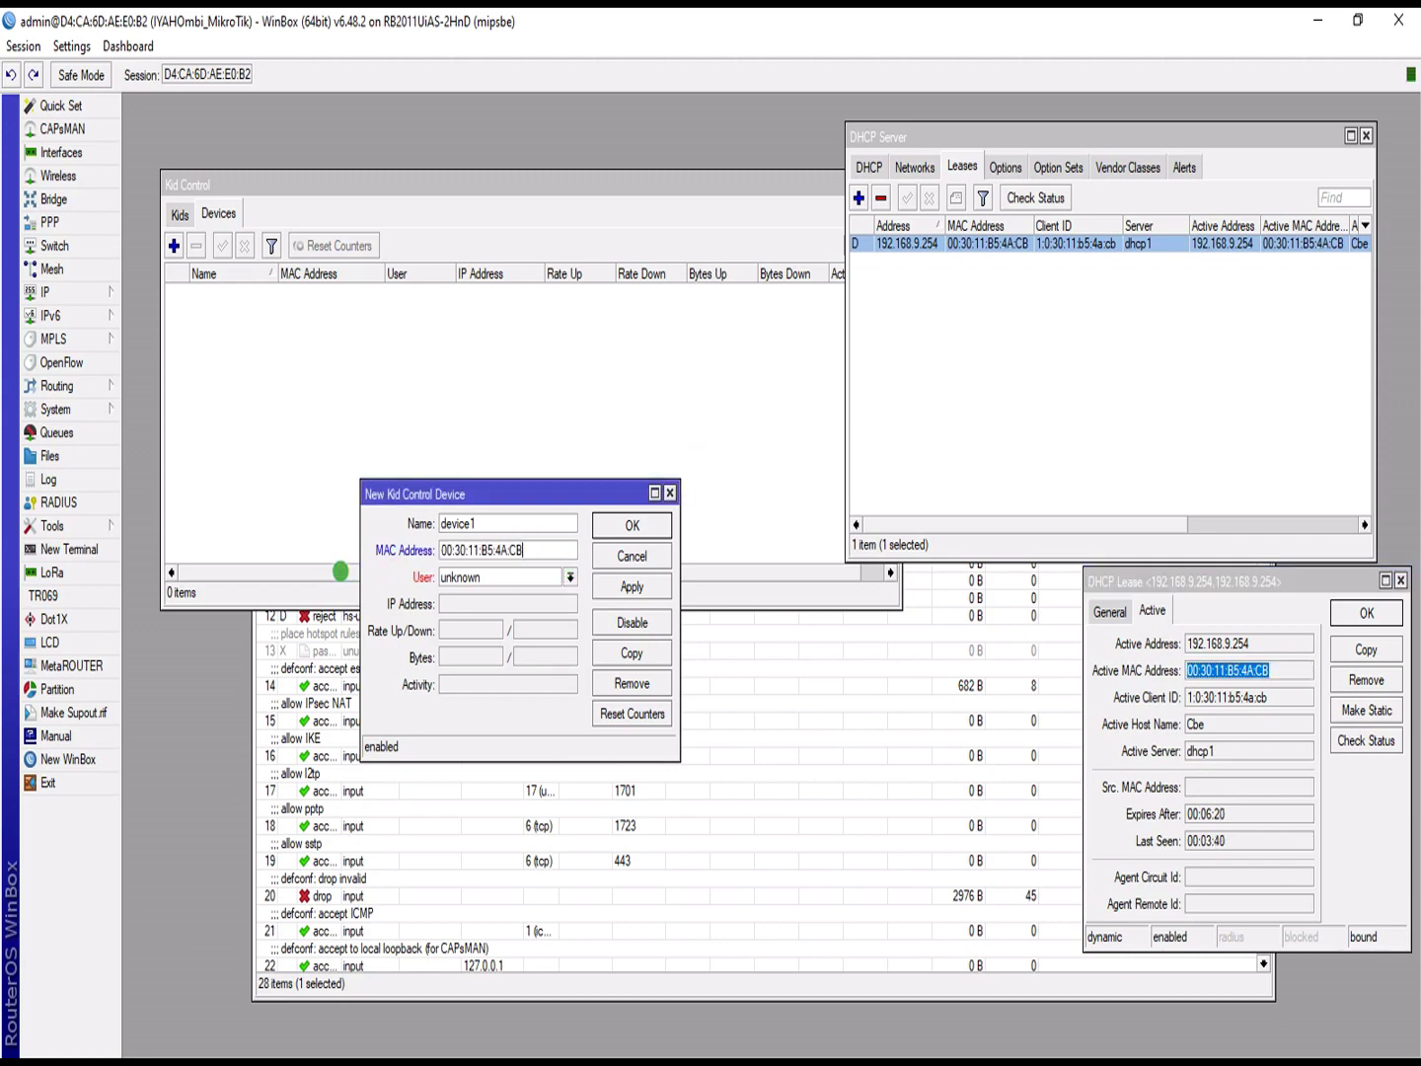
pyautogui.click(630, 529)
# Step: Start a new kid profile and clear the Sunday through Saturday allowed-time schedules
pyautogui.click(179, 213)
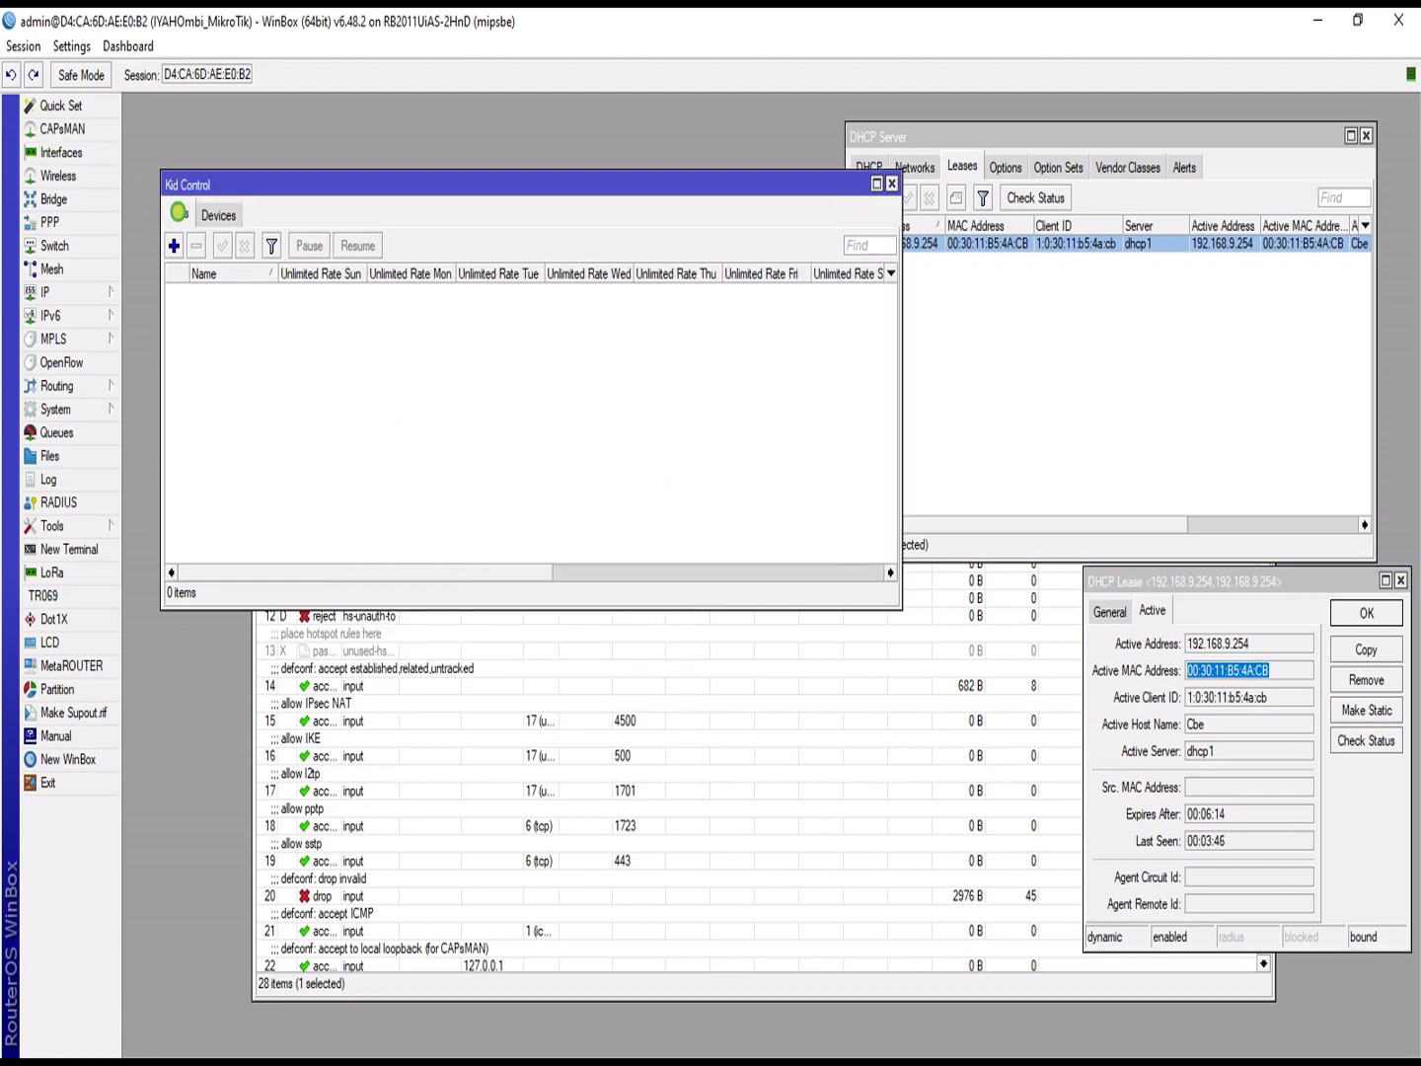
pyautogui.click(174, 245)
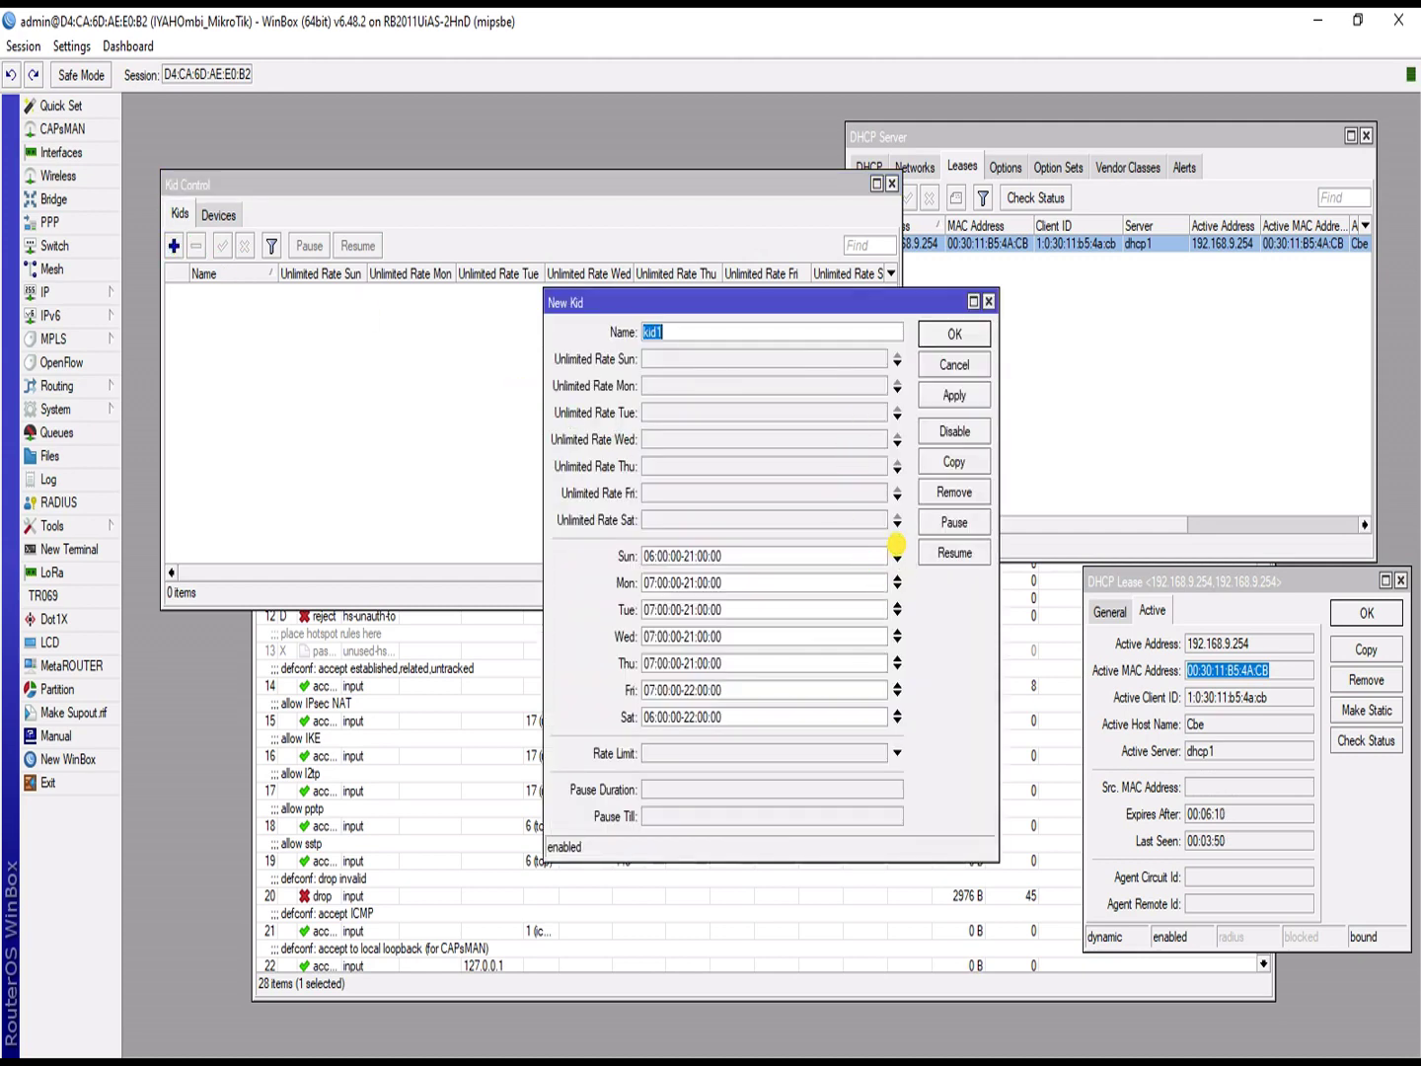
pyautogui.click(897, 550)
pyautogui.click(898, 576)
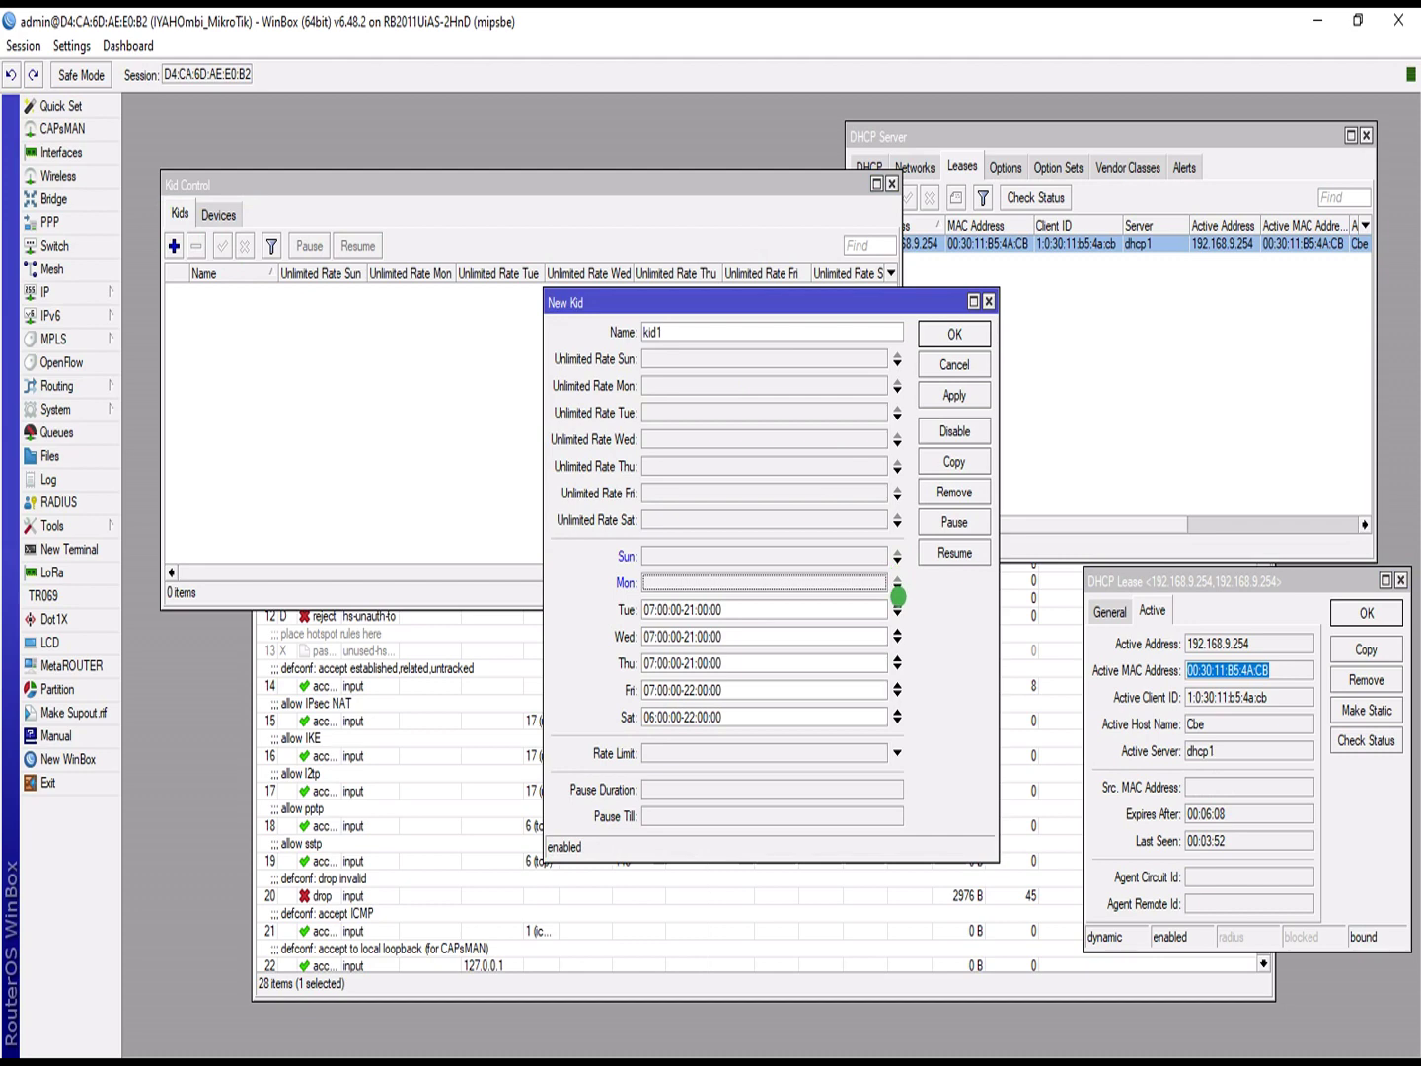
pyautogui.click(898, 605)
pyautogui.click(899, 631)
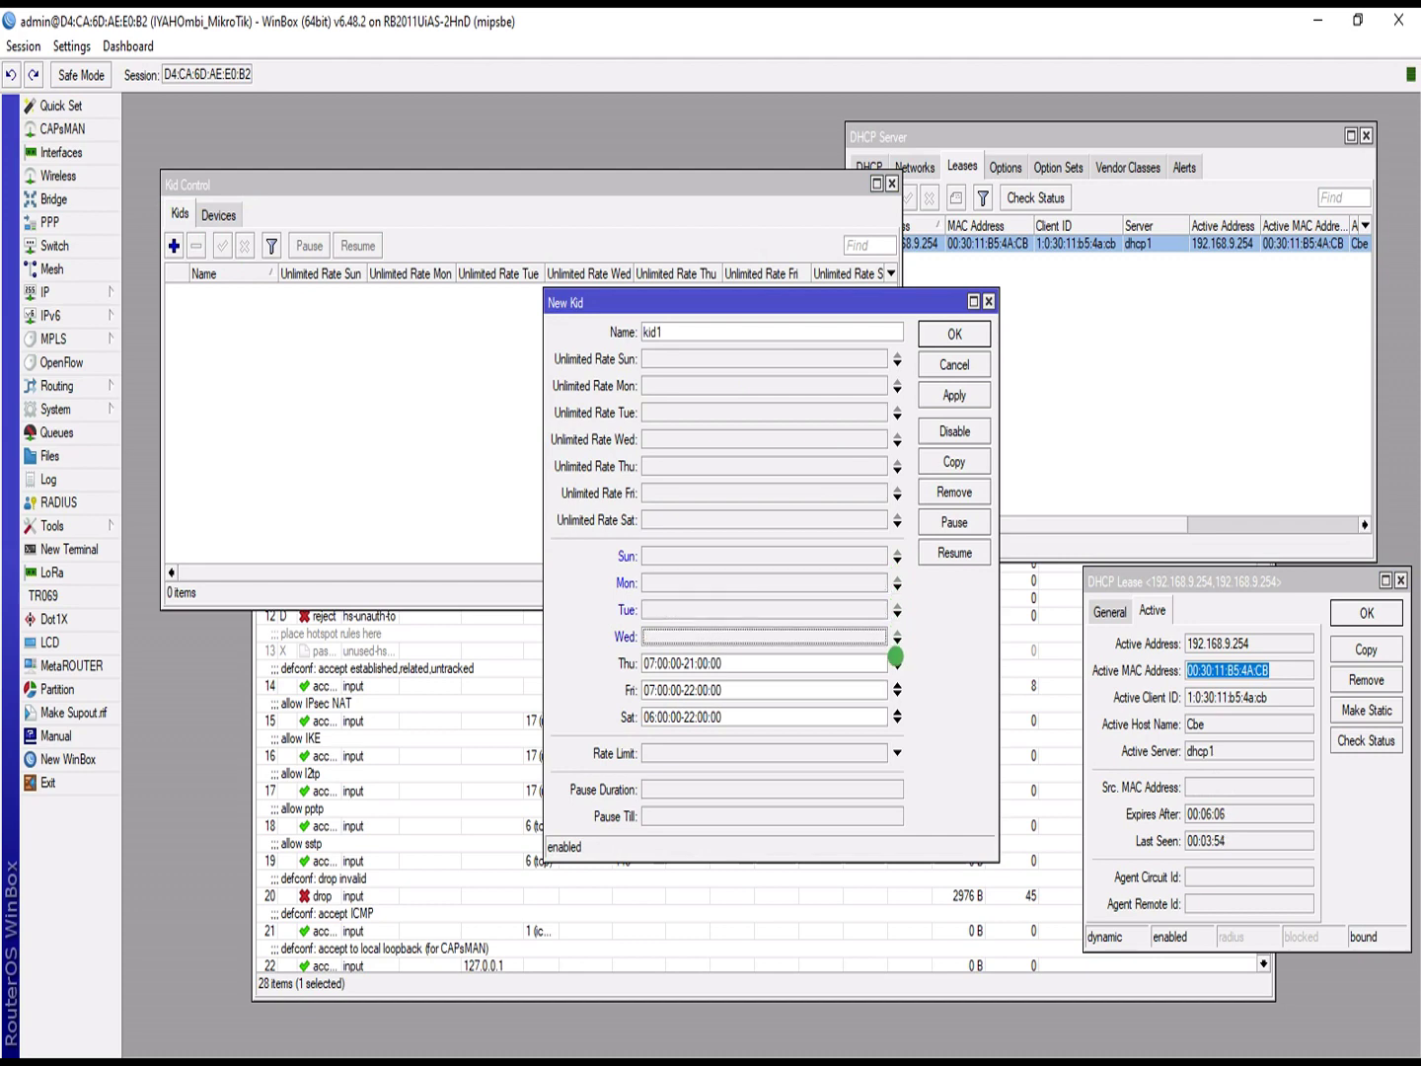
pyautogui.click(897, 657)
pyautogui.click(898, 684)
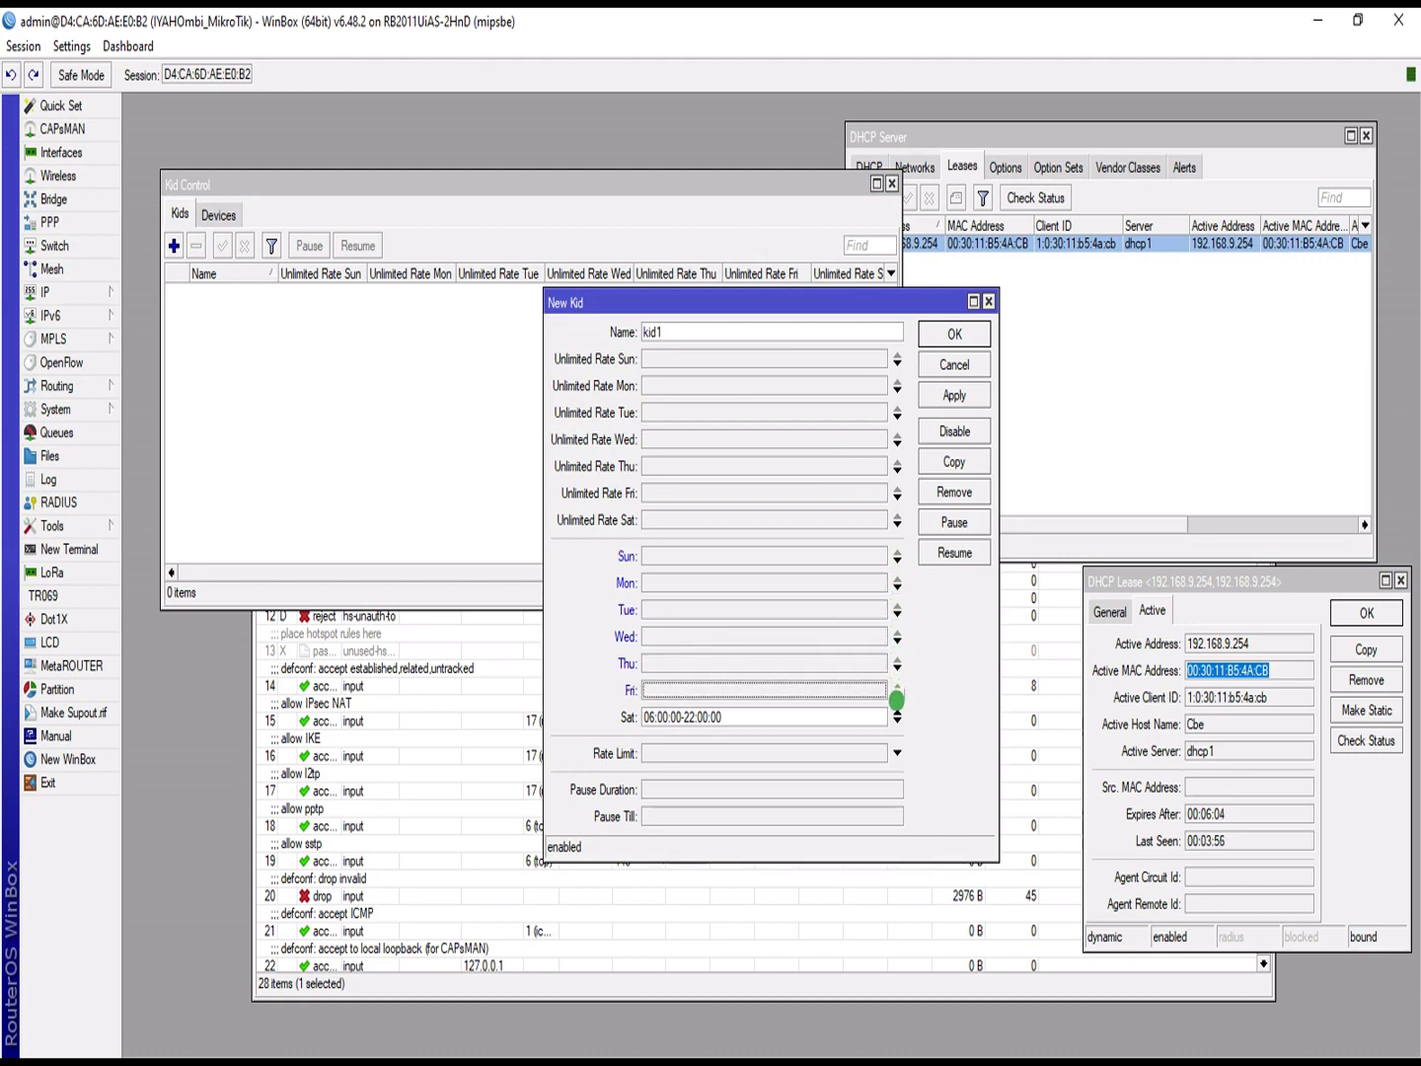
pyautogui.click(897, 711)
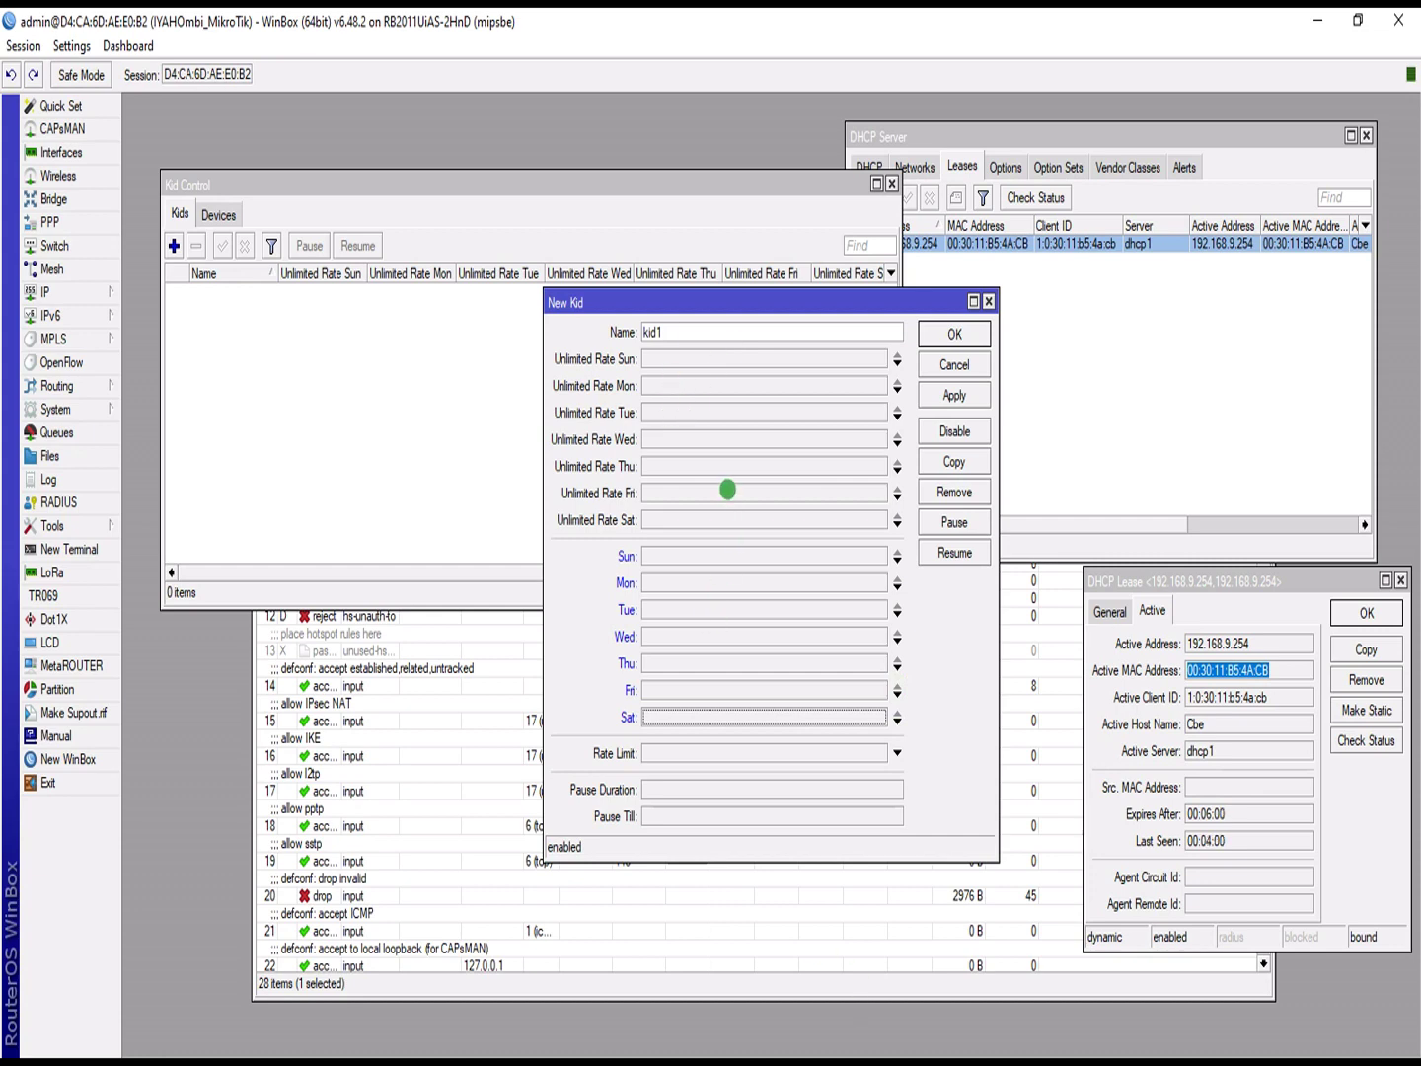
# Step: Set a Wednesday unlimited-rate window of 00:00:00-00:05:00 and save the kid1 profile
pyautogui.click(710, 438)
pyautogui.click(724, 438)
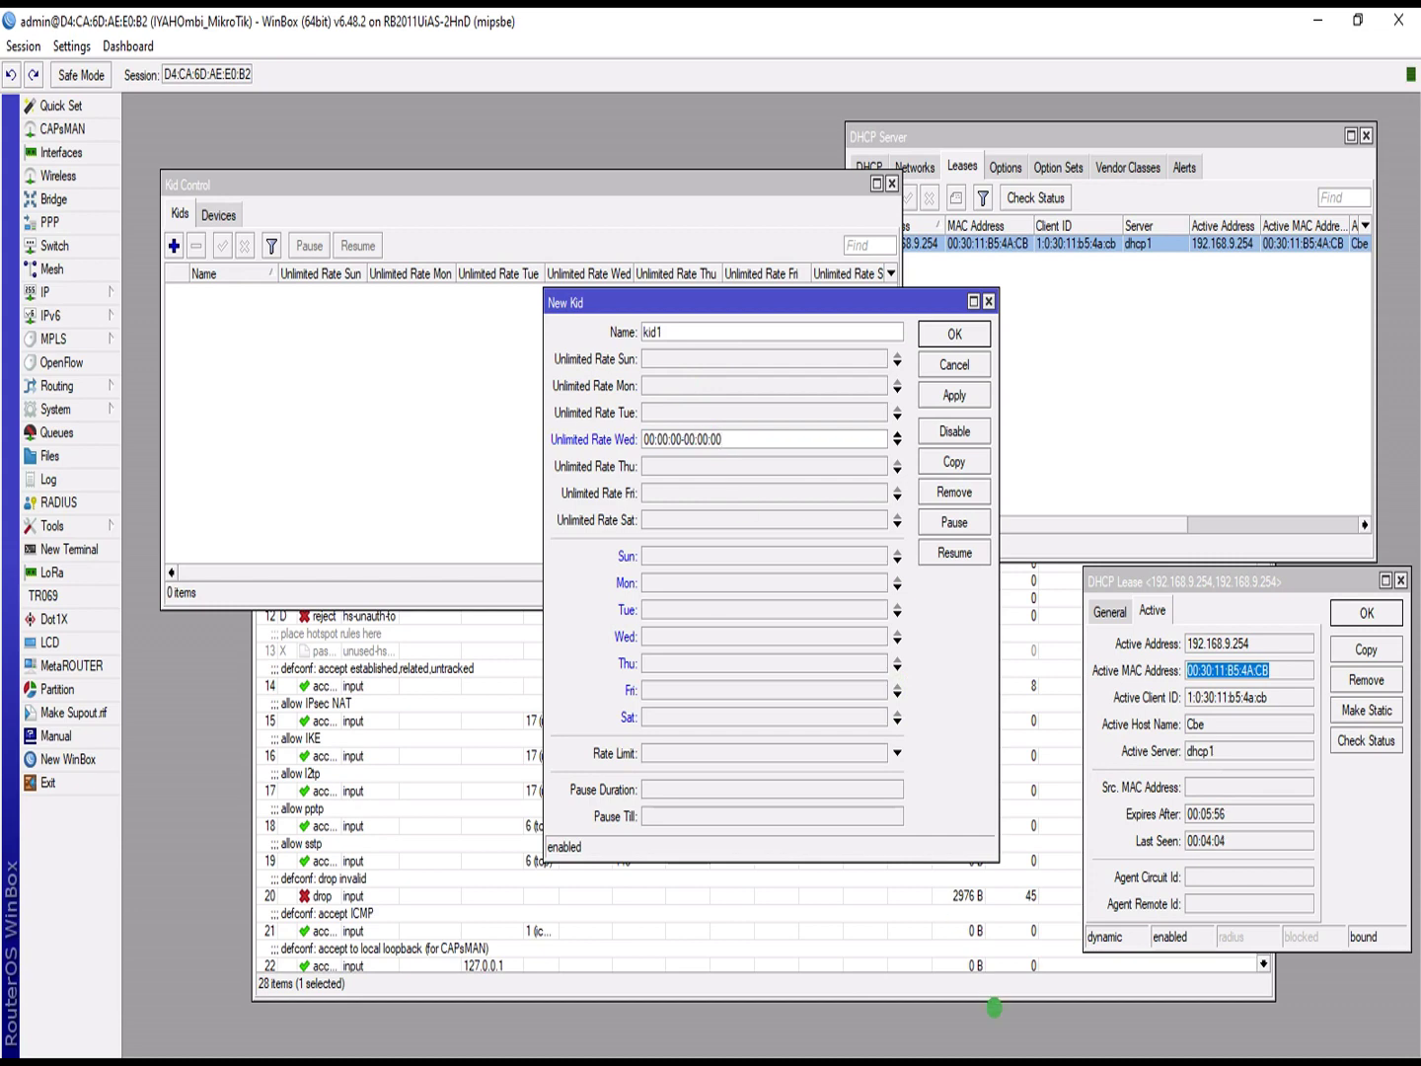
pyautogui.press('super')
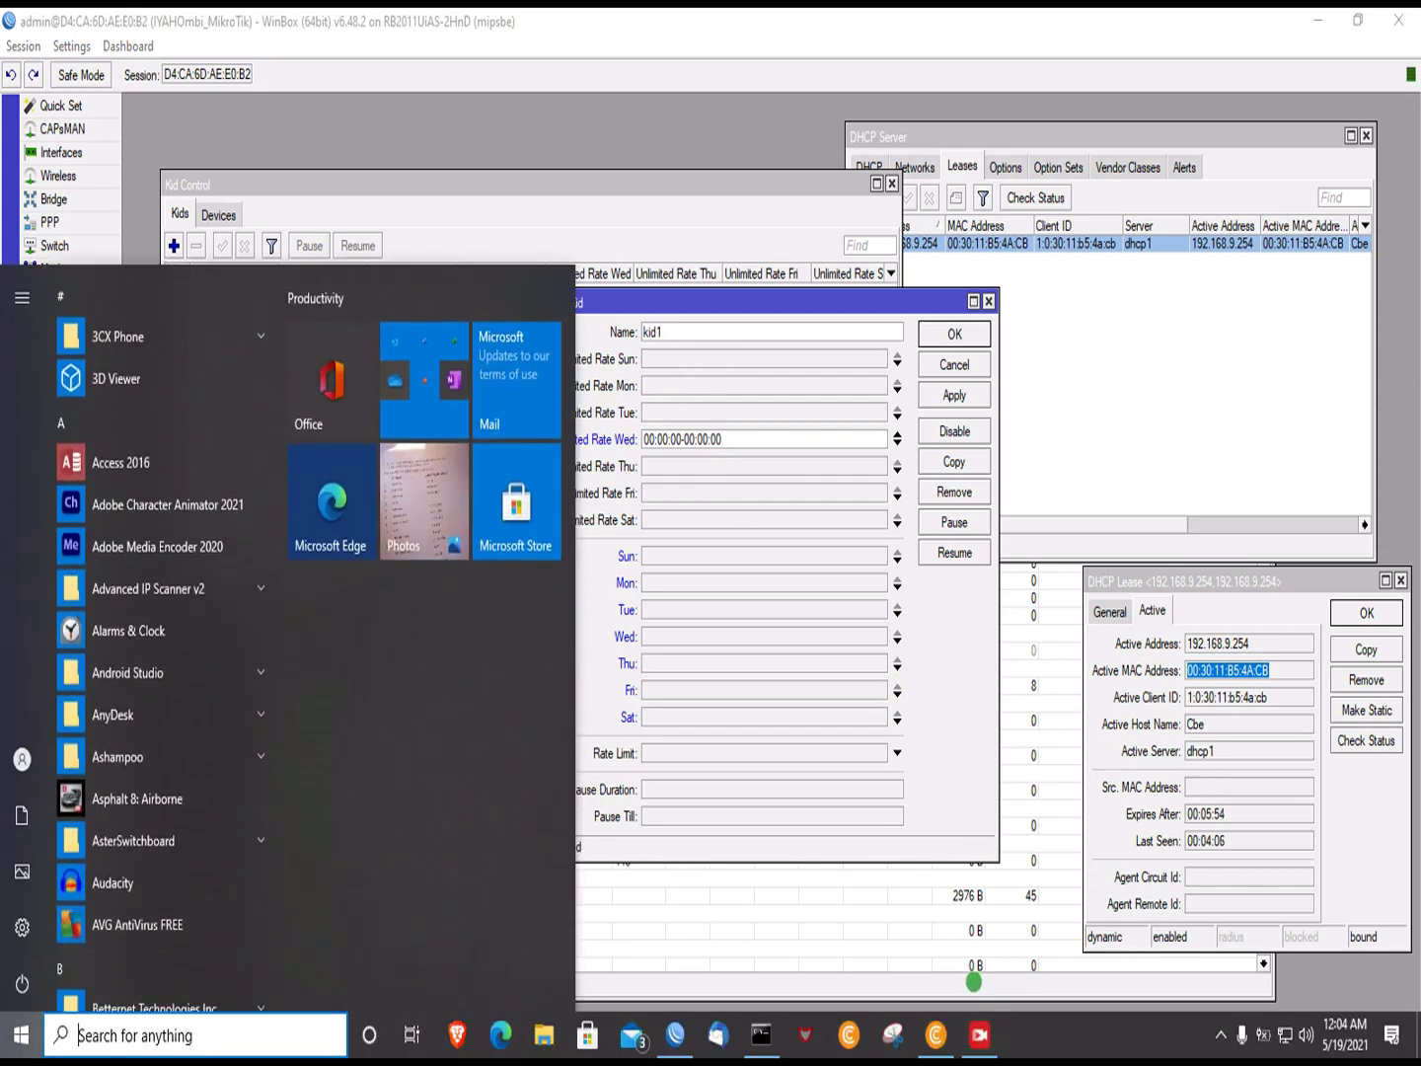
pyautogui.click(822, 572)
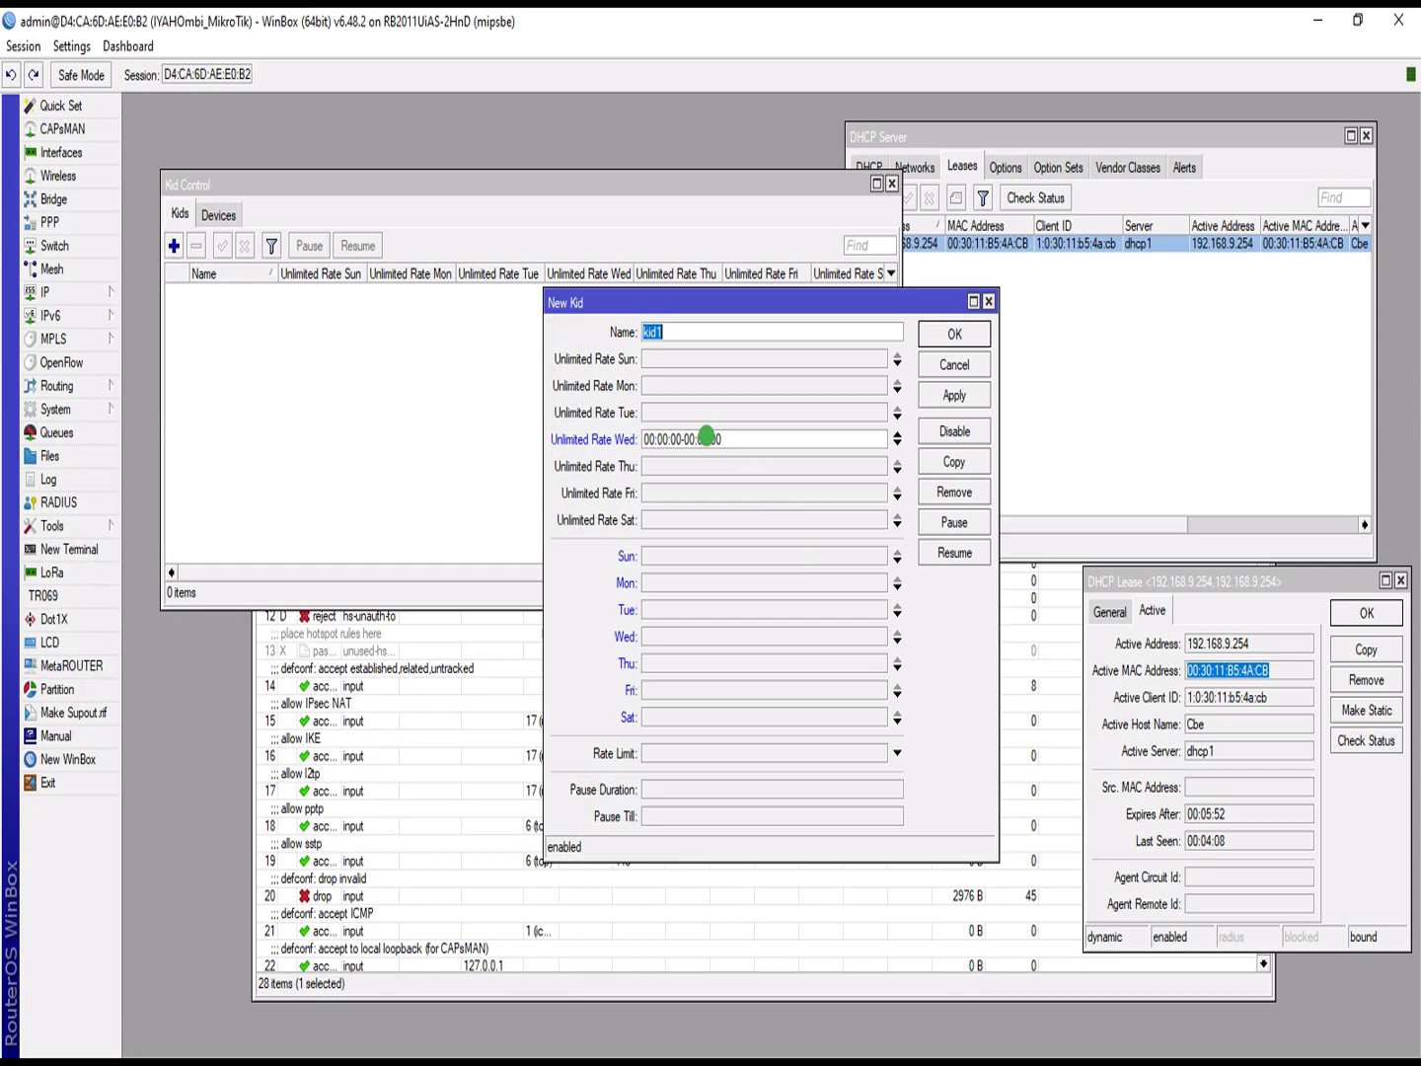
pyautogui.click(707, 437)
pyautogui.click(938, 397)
pyautogui.click(932, 330)
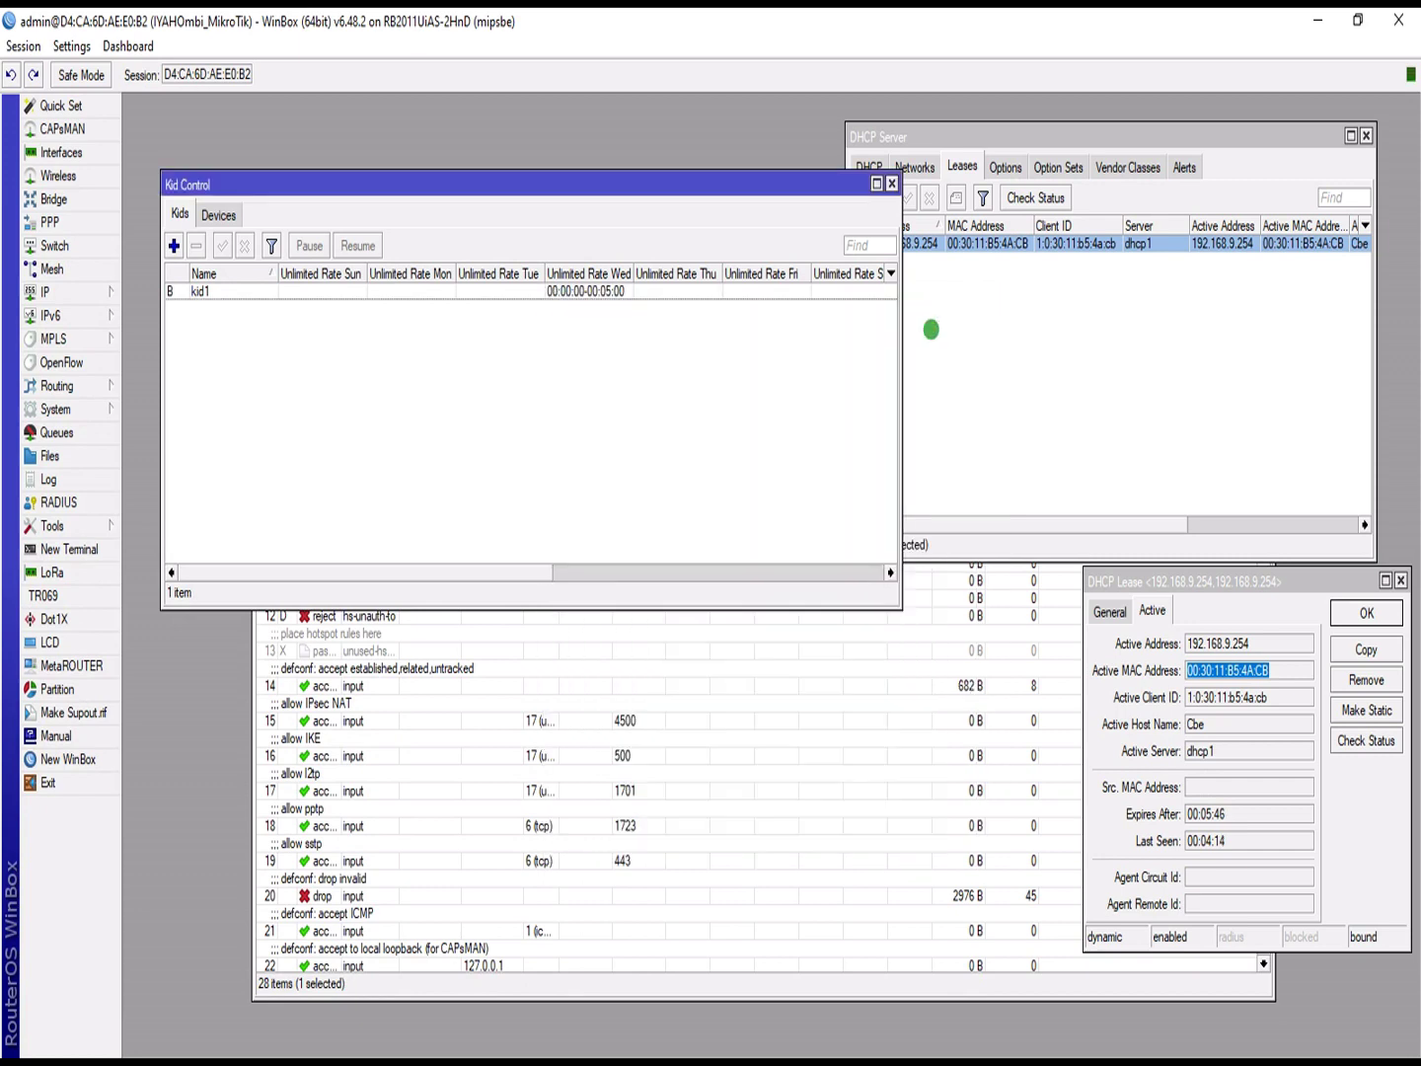
# Step: Select all existing Kid Control device entries and remove them
pyautogui.click(218, 216)
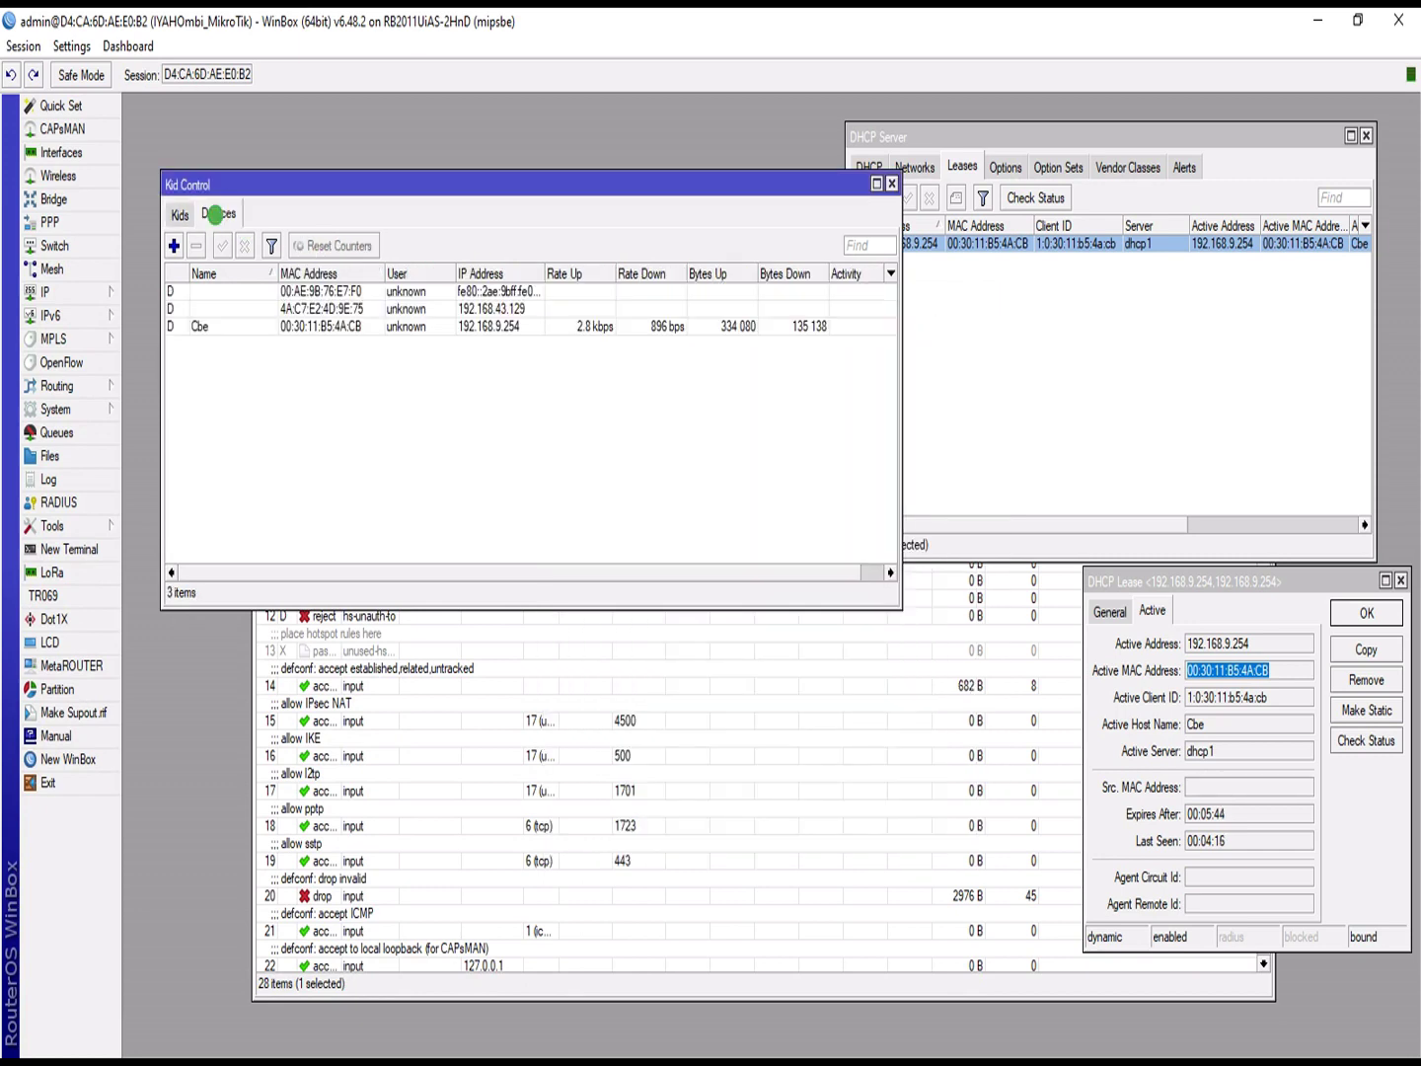
pyautogui.click(333, 327)
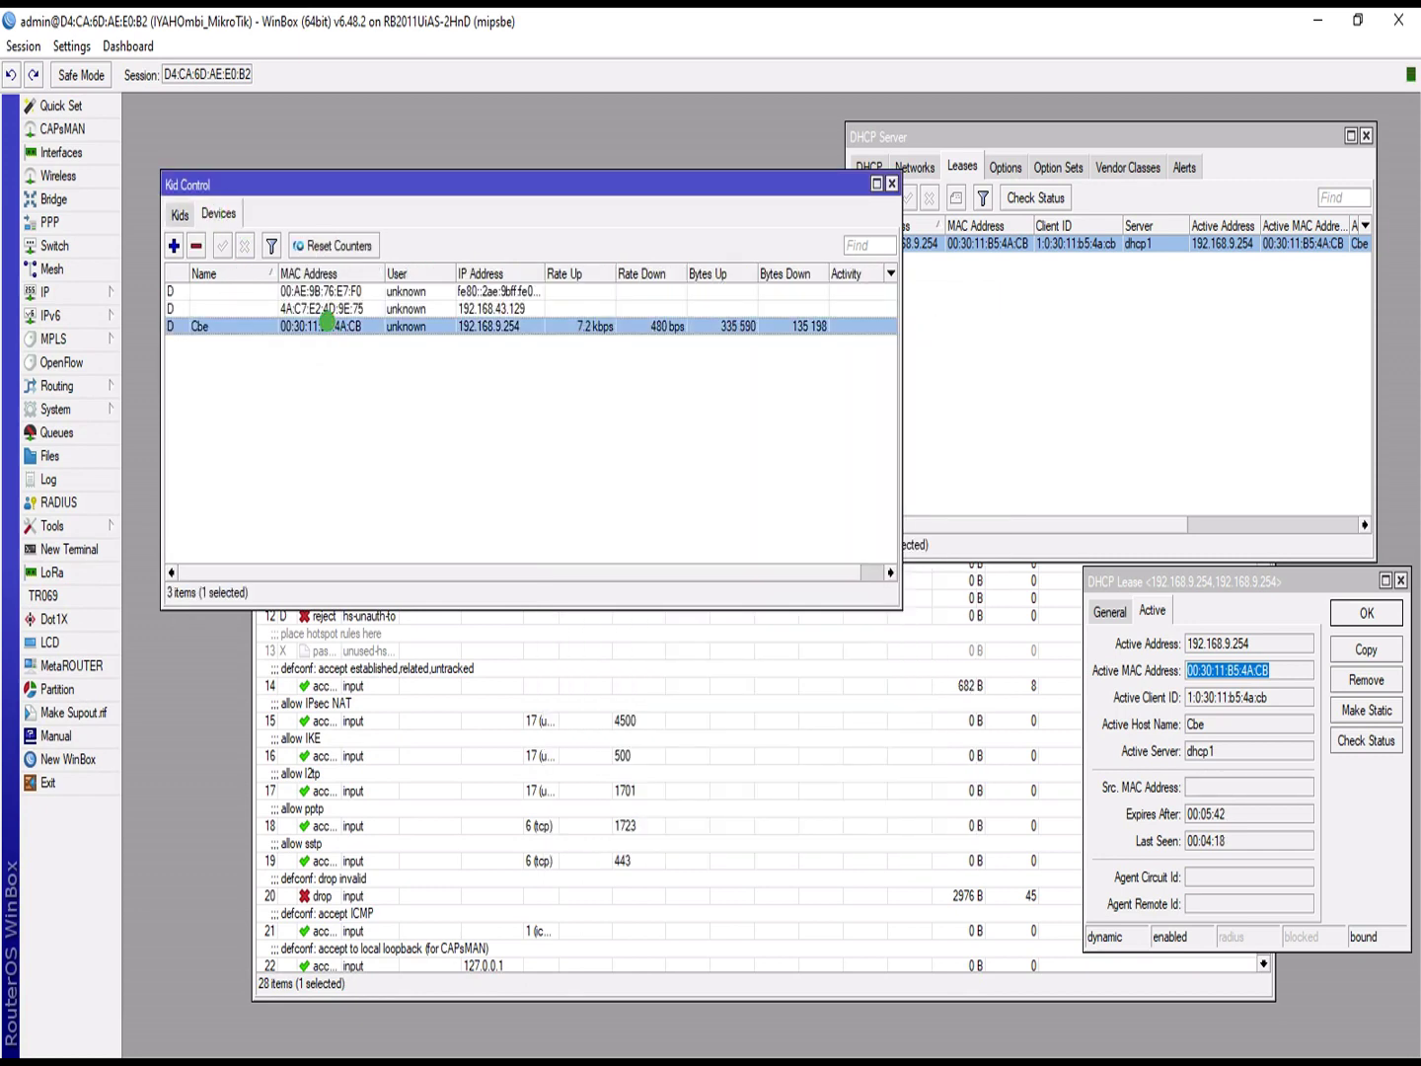
pyautogui.hotkey('ctrl', 'a')
pyautogui.click(196, 246)
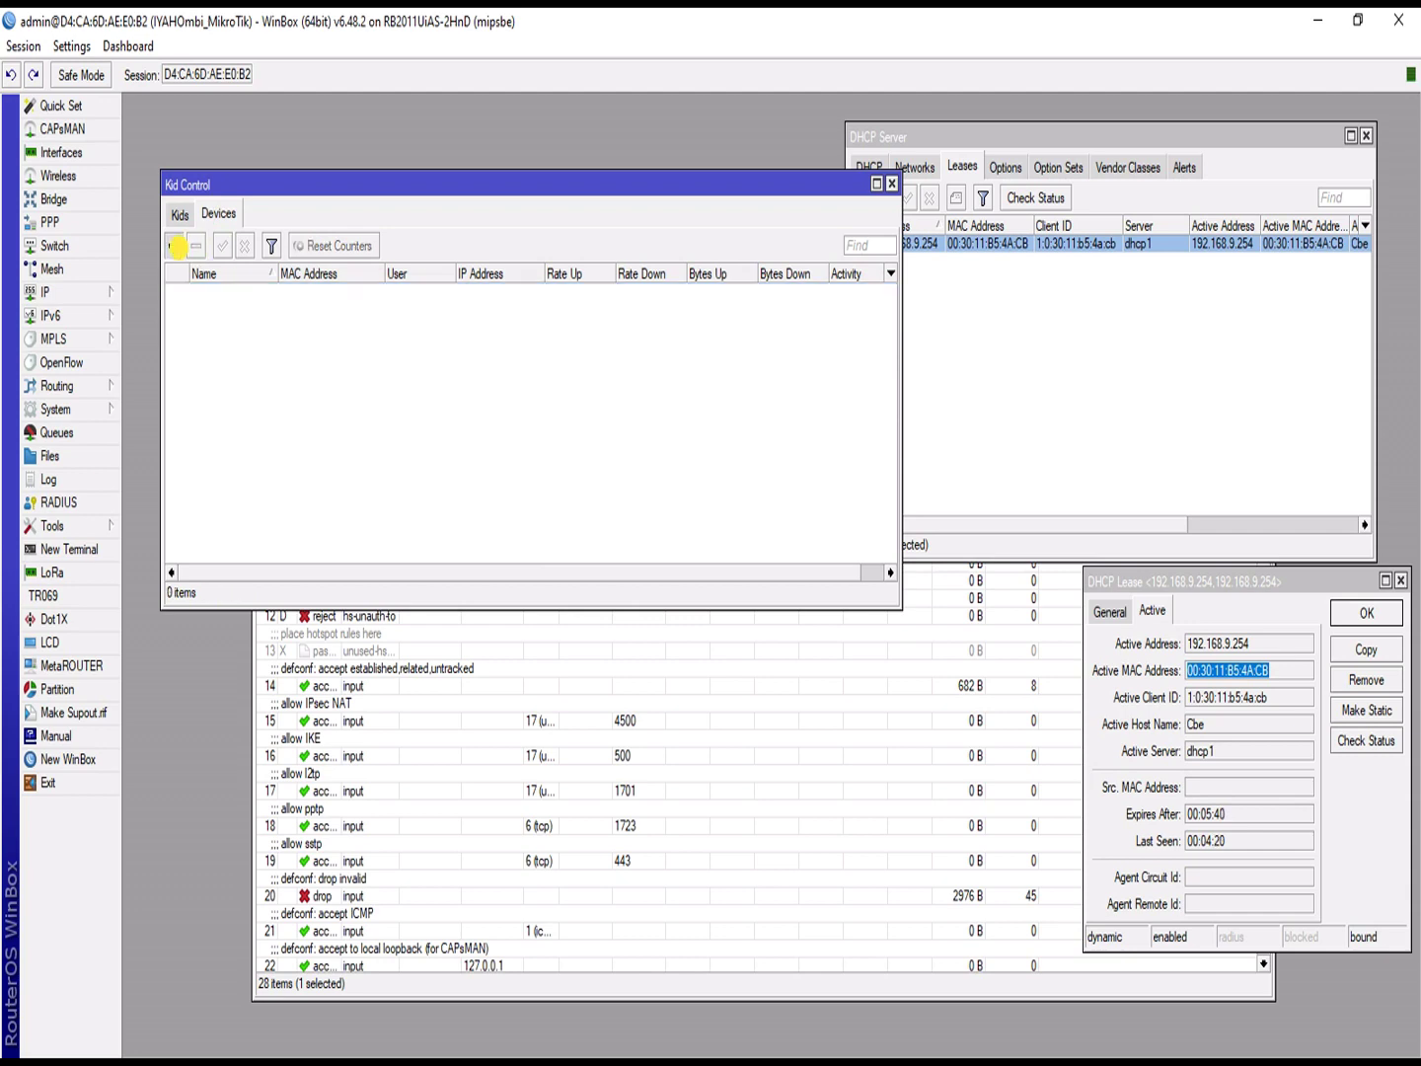
# Step: Add device1 under kid1 using the pasted lease MAC address
pyautogui.click(175, 246)
pyautogui.click(528, 550)
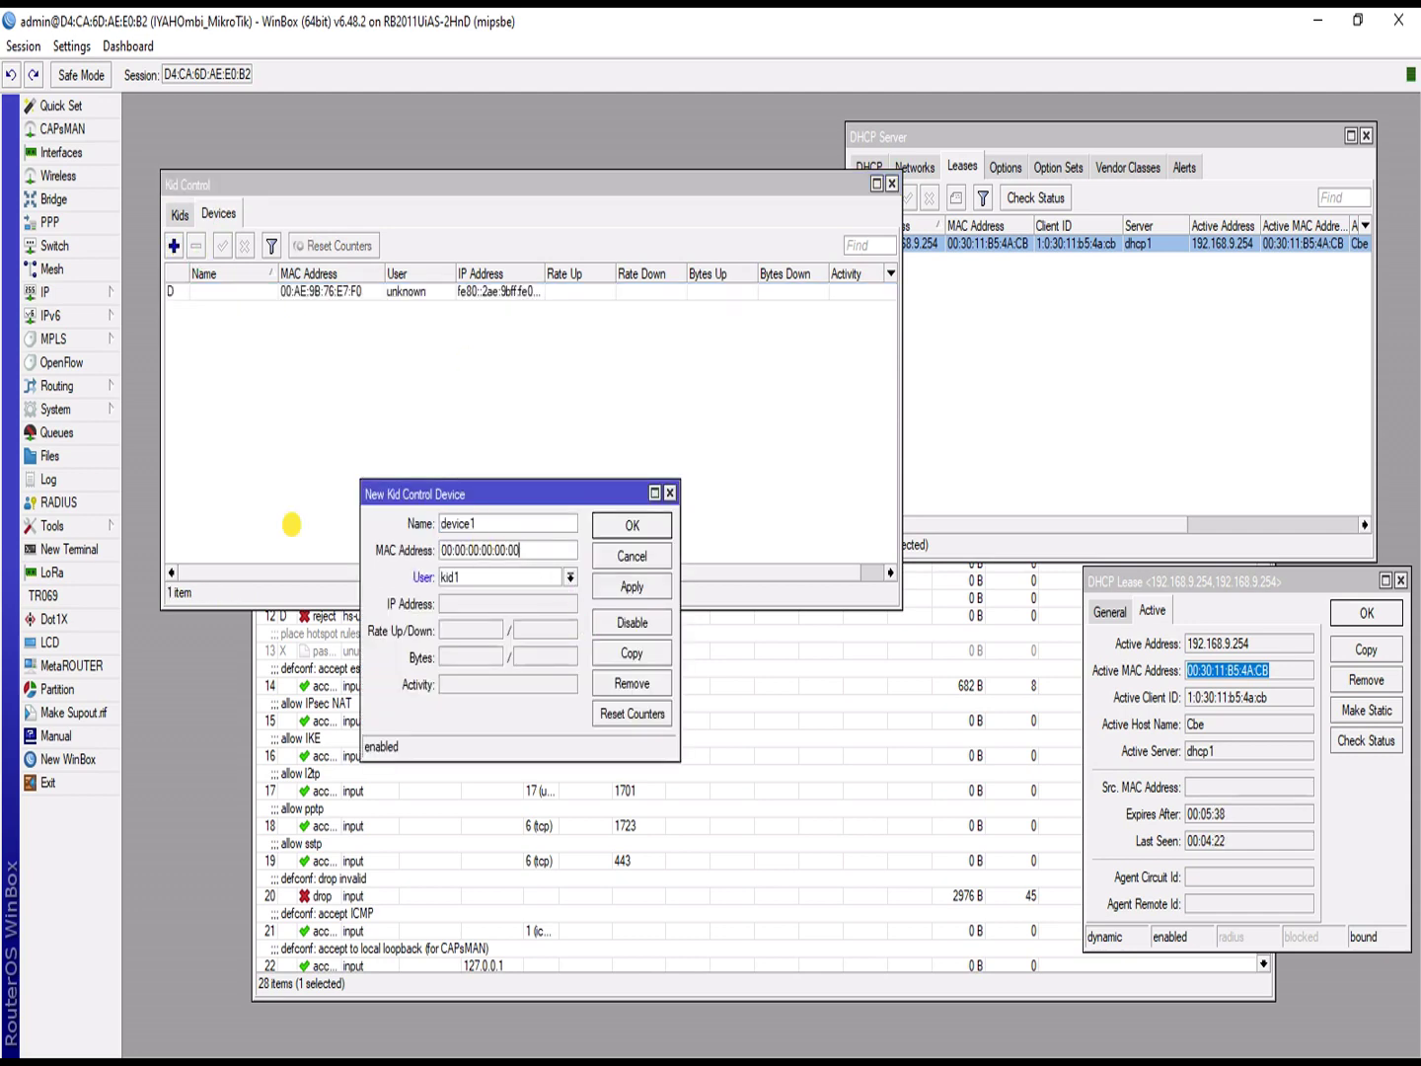
pyautogui.hotkey('ctrl', 'a')
pyautogui.write('00:30:11:B5:4A:CB')
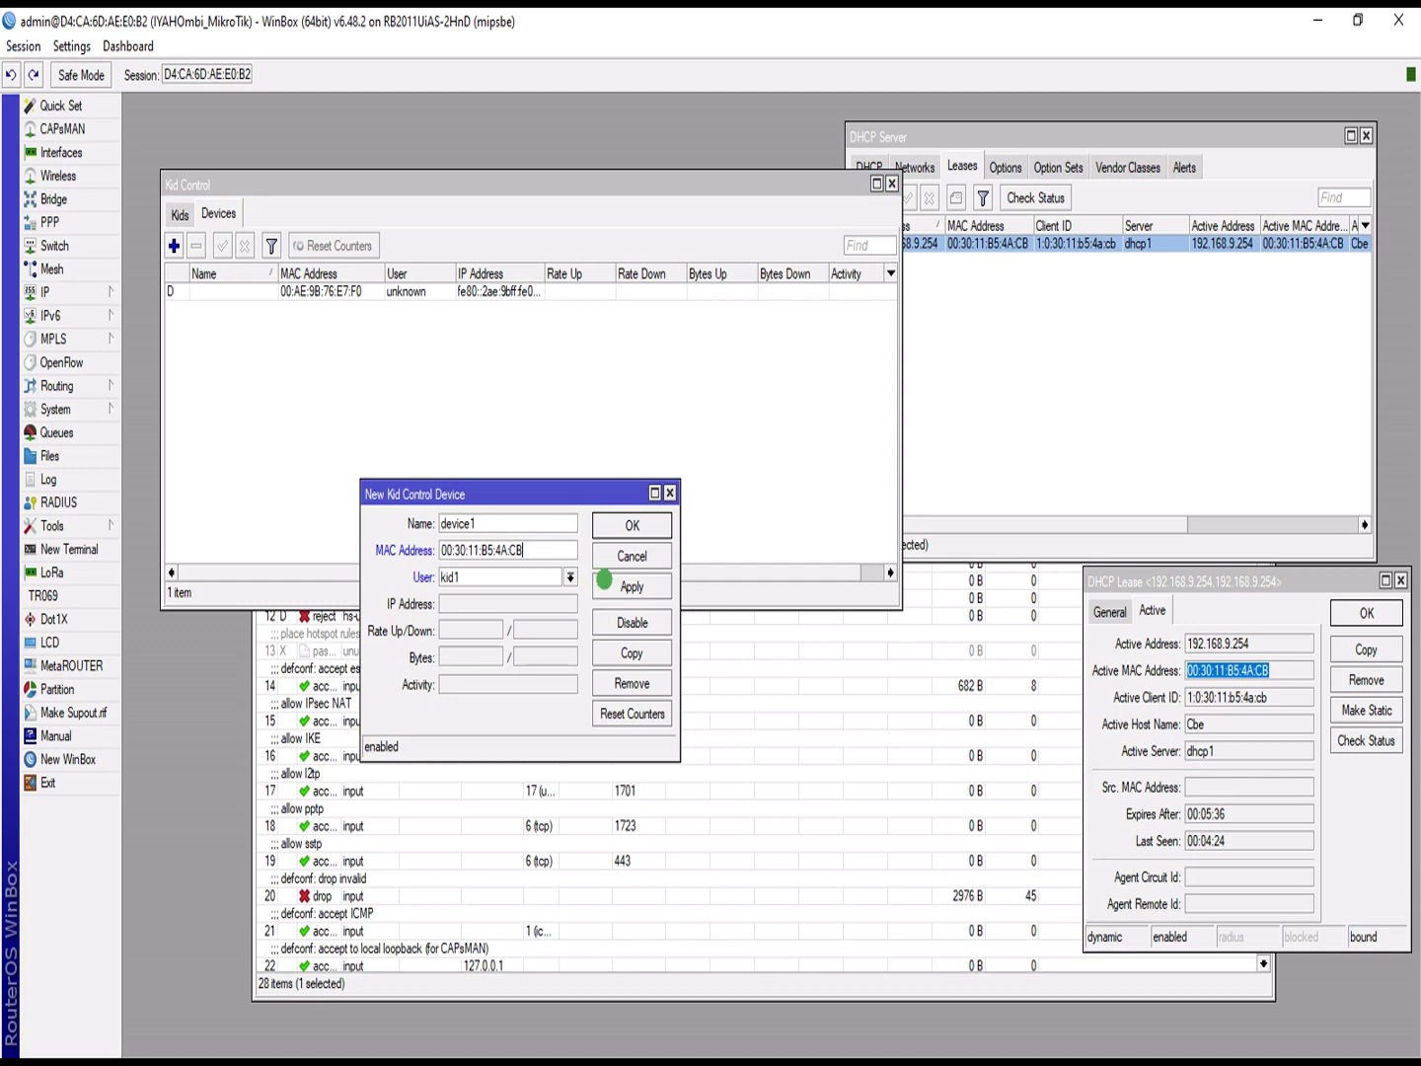
pyautogui.click(604, 582)
pyautogui.click(615, 526)
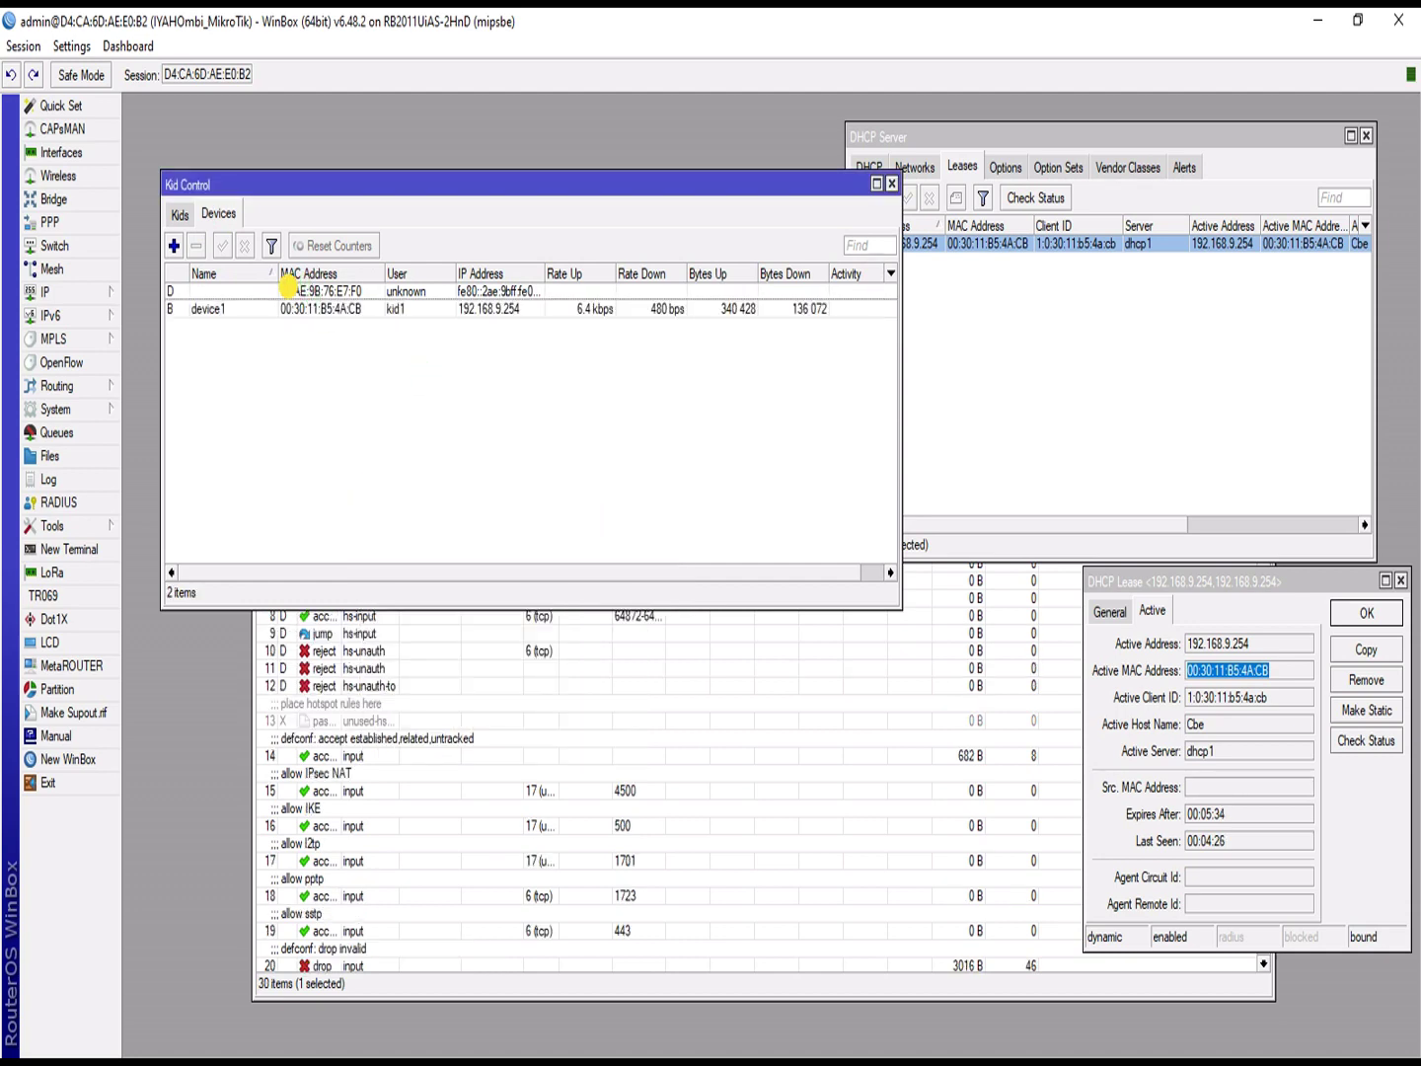
# Step: Try removing the unknown device entry, then show the Kids list
pyautogui.click(287, 288)
pyautogui.click(198, 243)
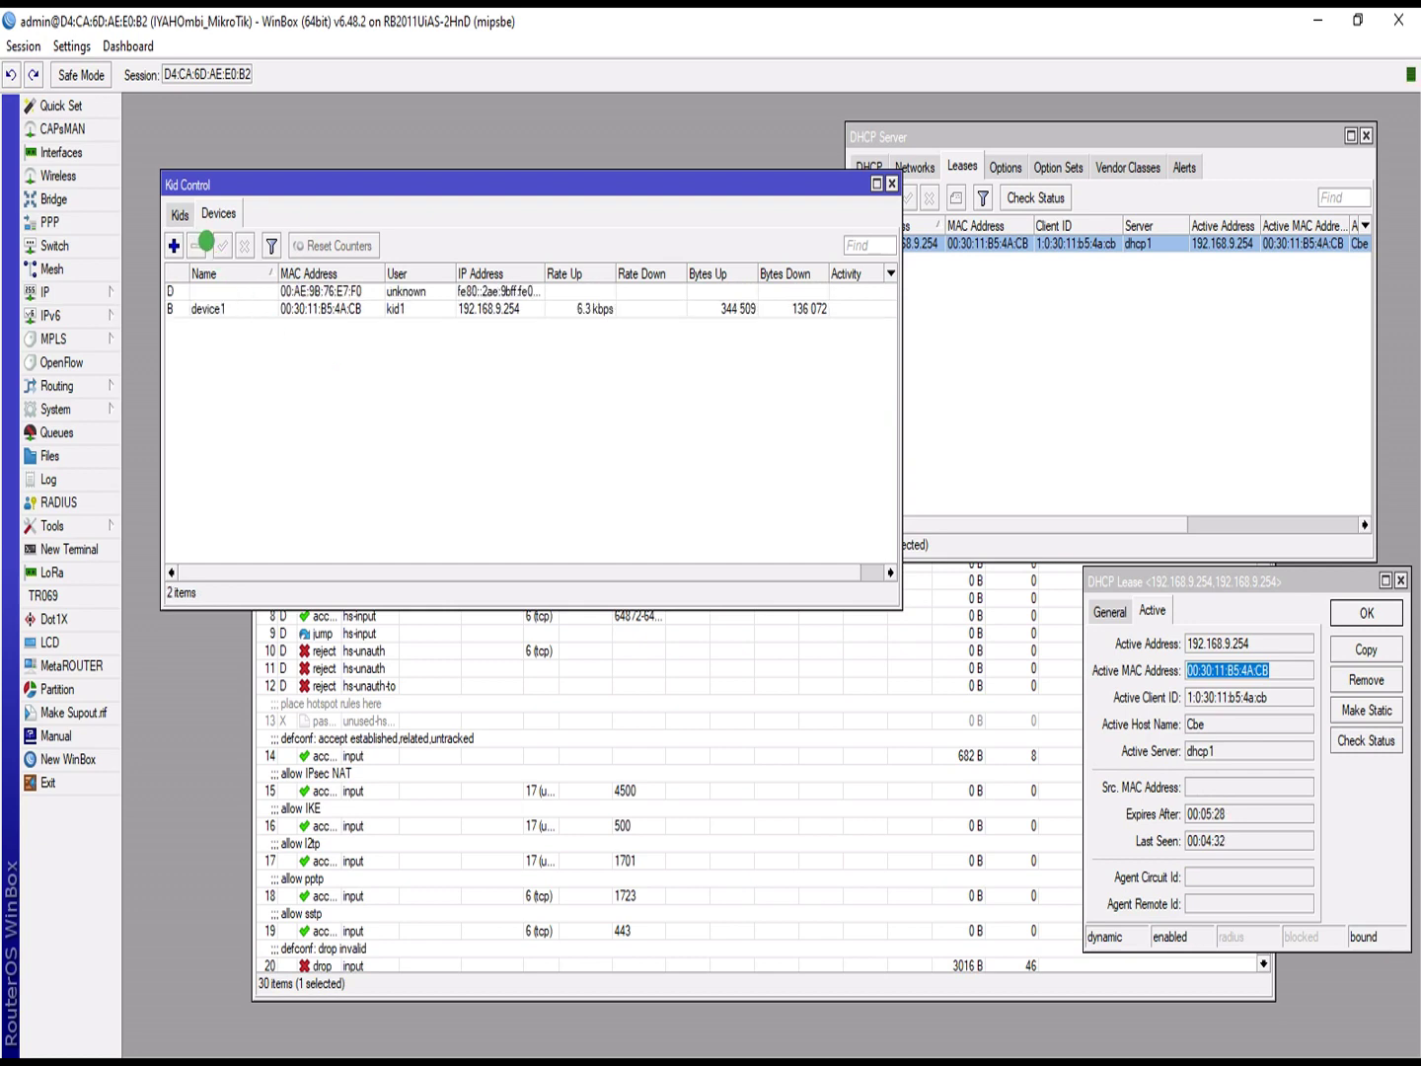
pyautogui.click(179, 214)
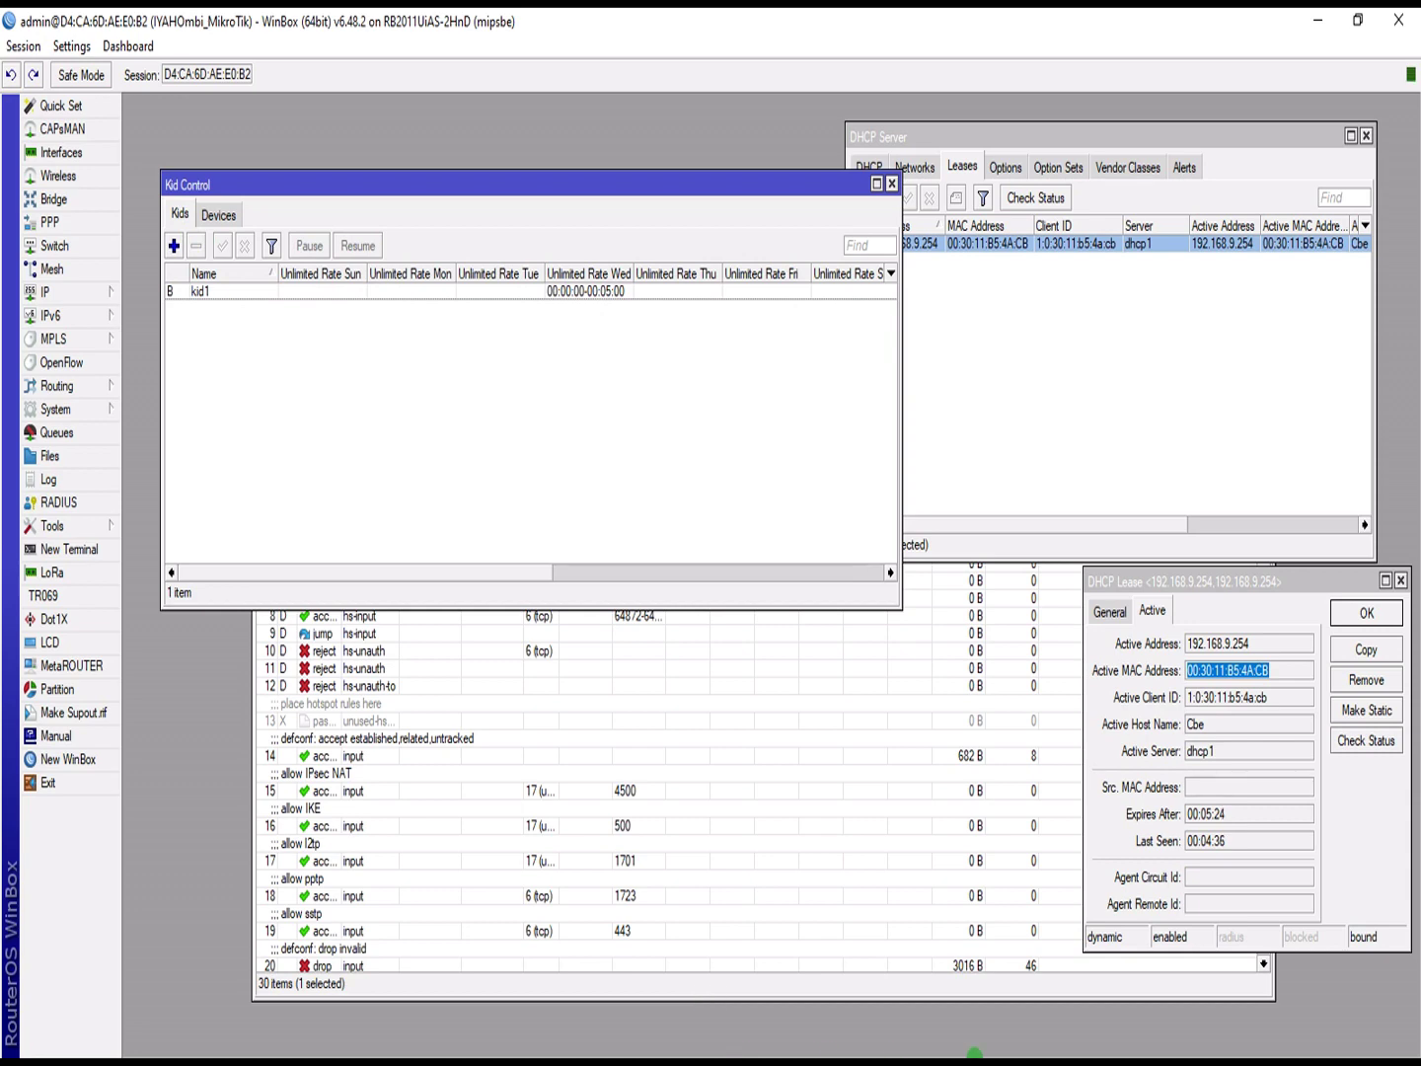
# Step: View the 1.1.1.1 ping's 'Destination net unreachable' replies from 192.168.9.1, then switch to Chrome
pyautogui.press('super')
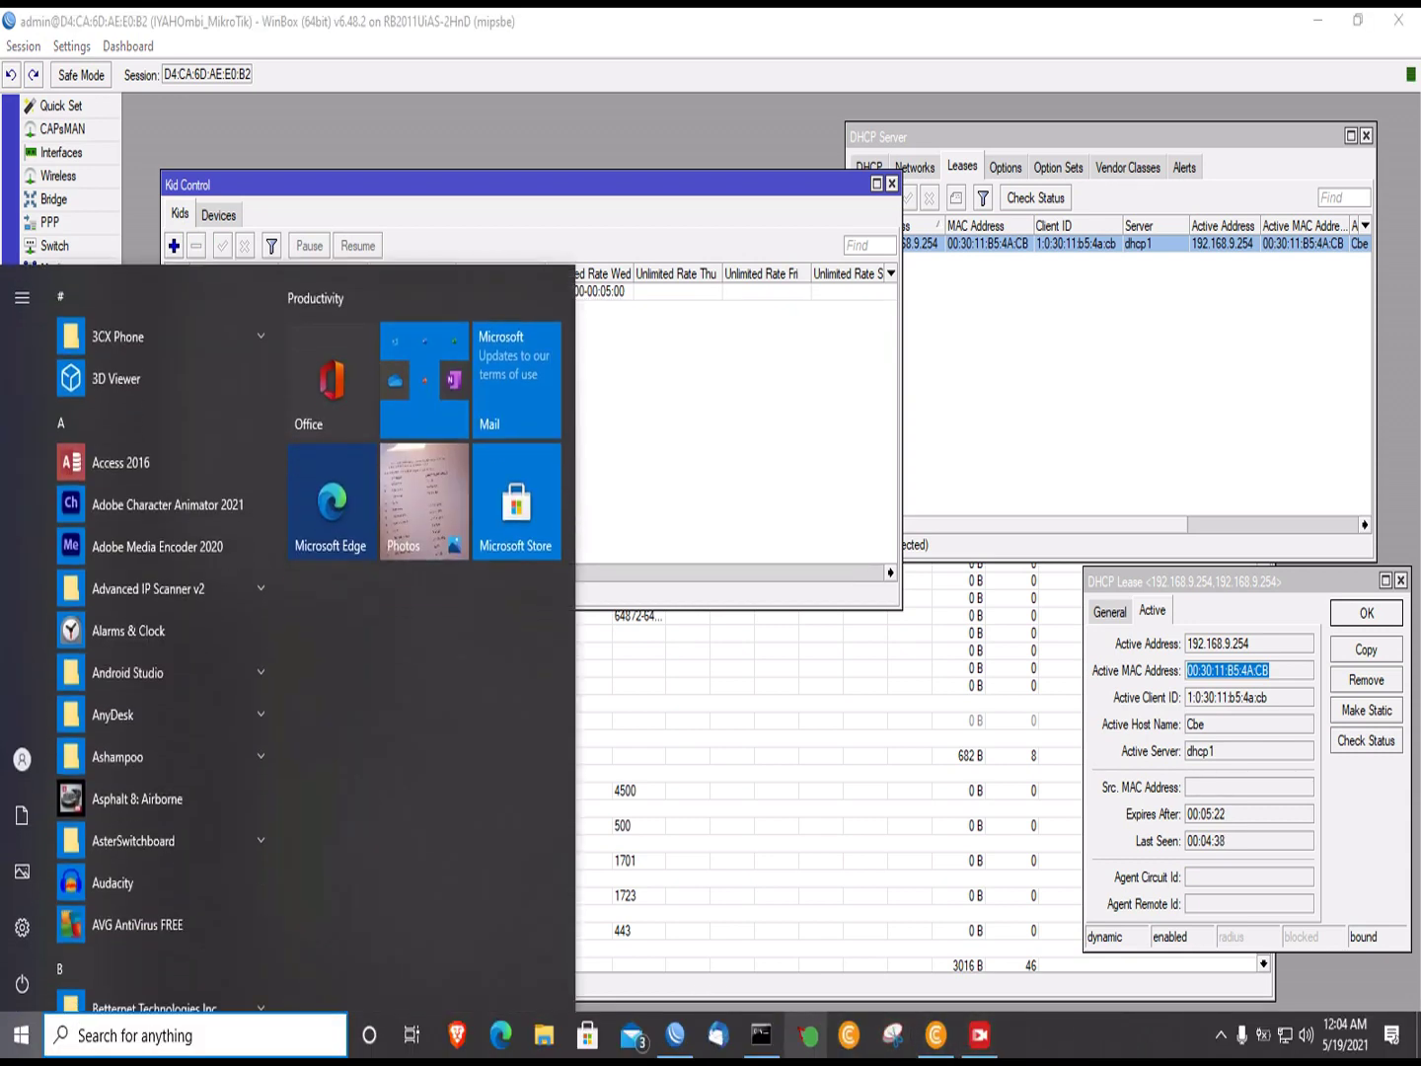
pyautogui.click(760, 1035)
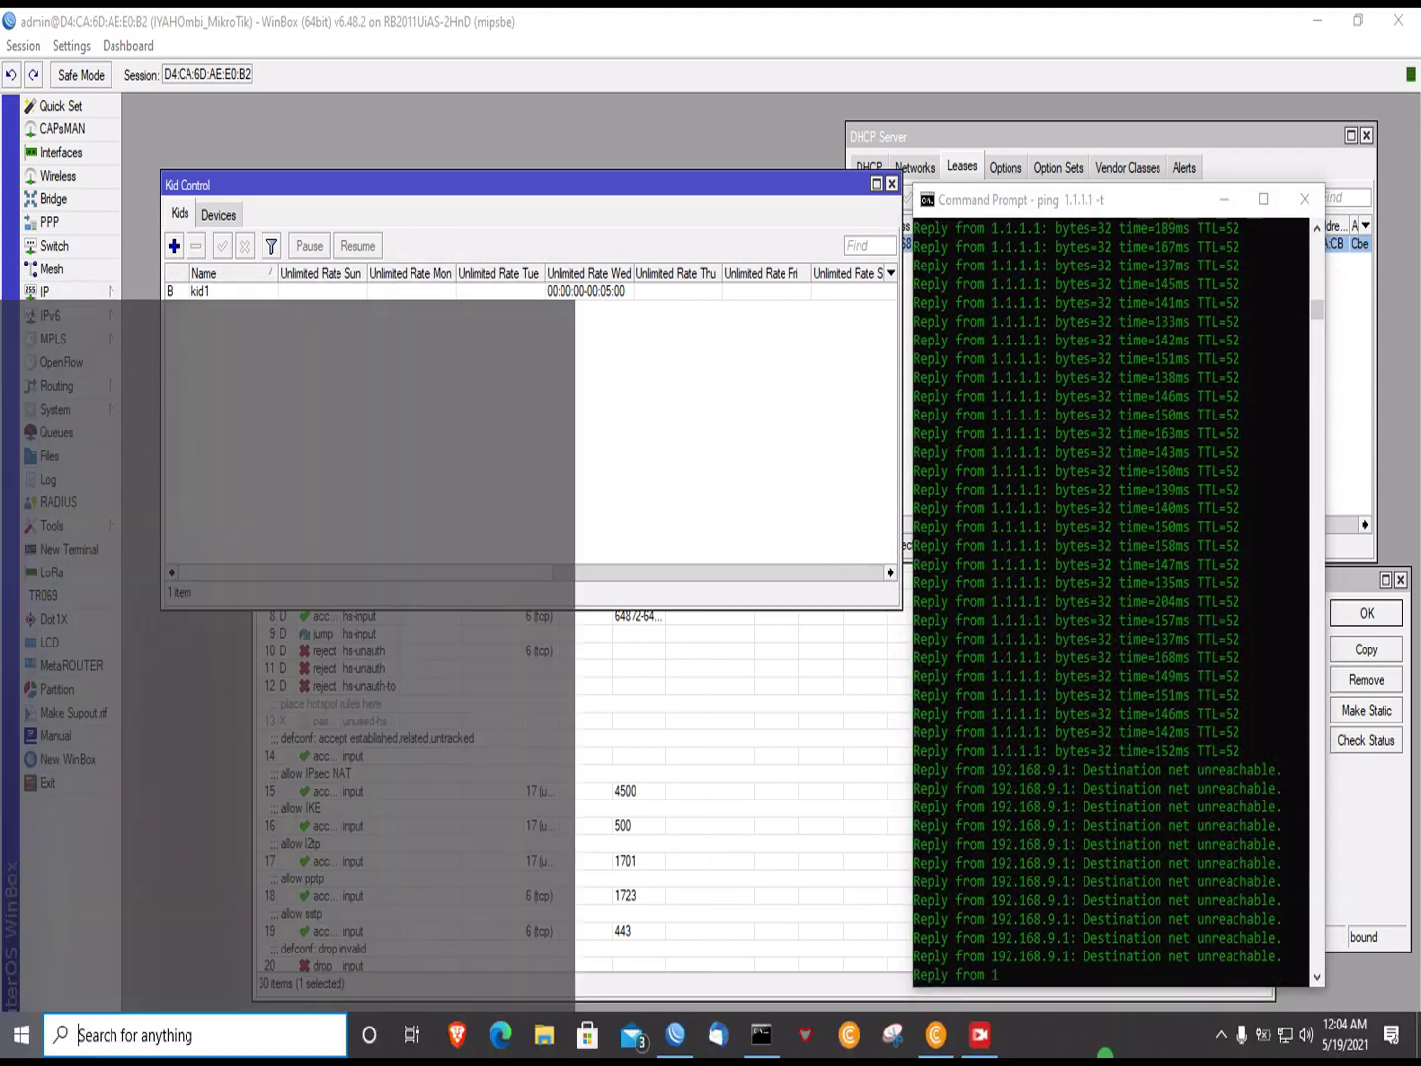
pyautogui.press('super')
pyautogui.press('super')
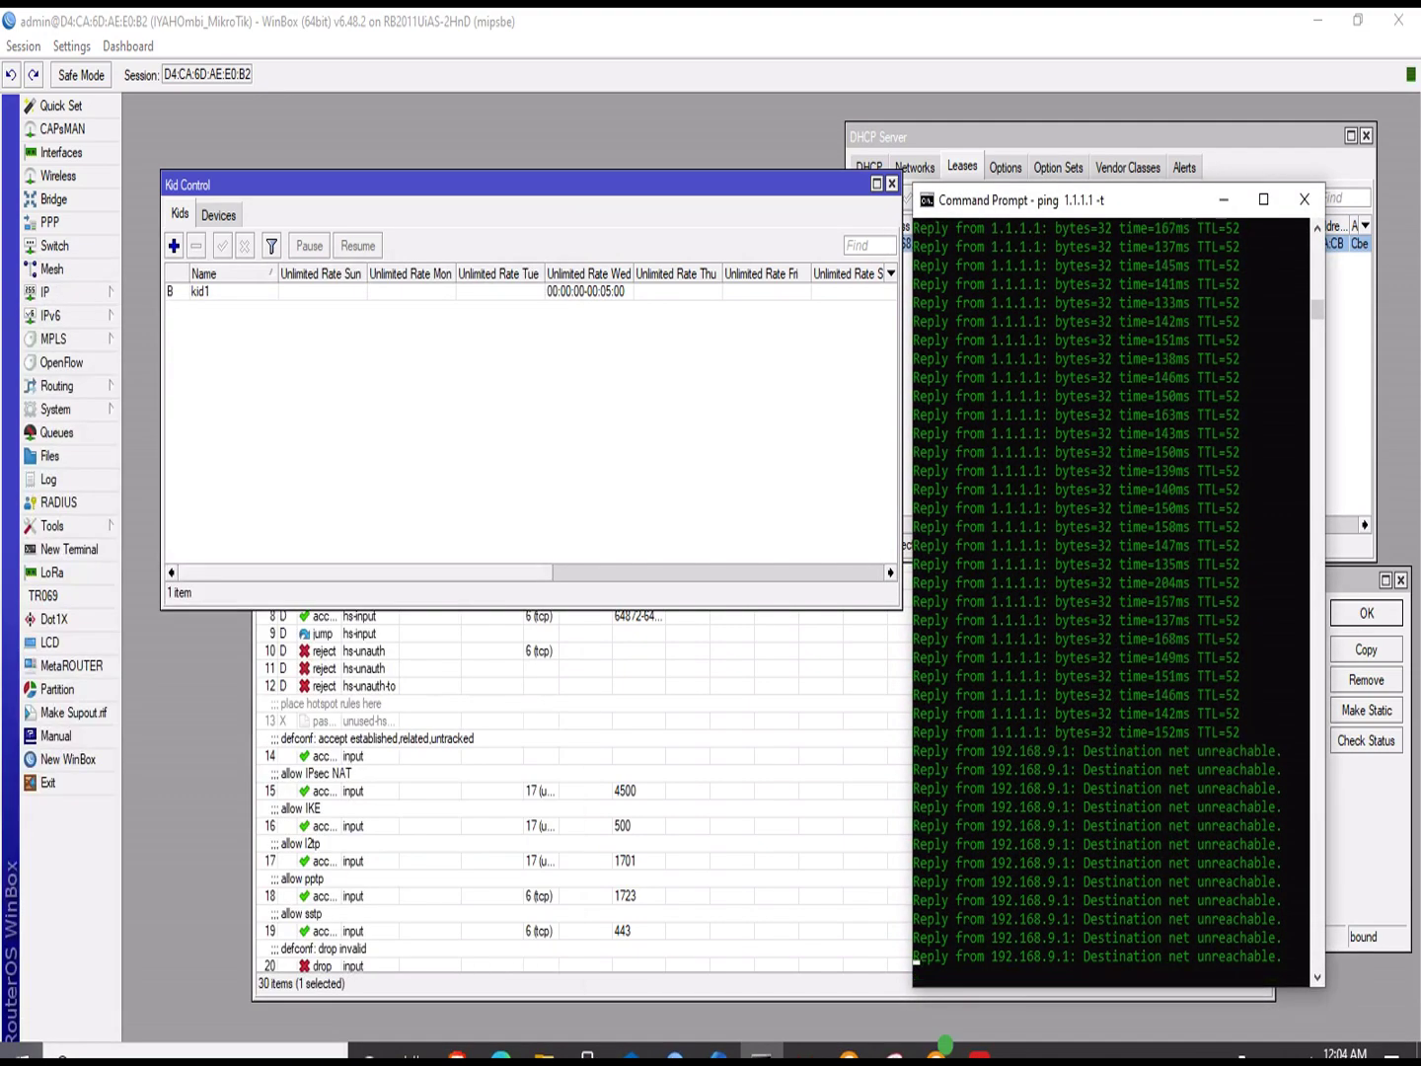
pyautogui.press('super')
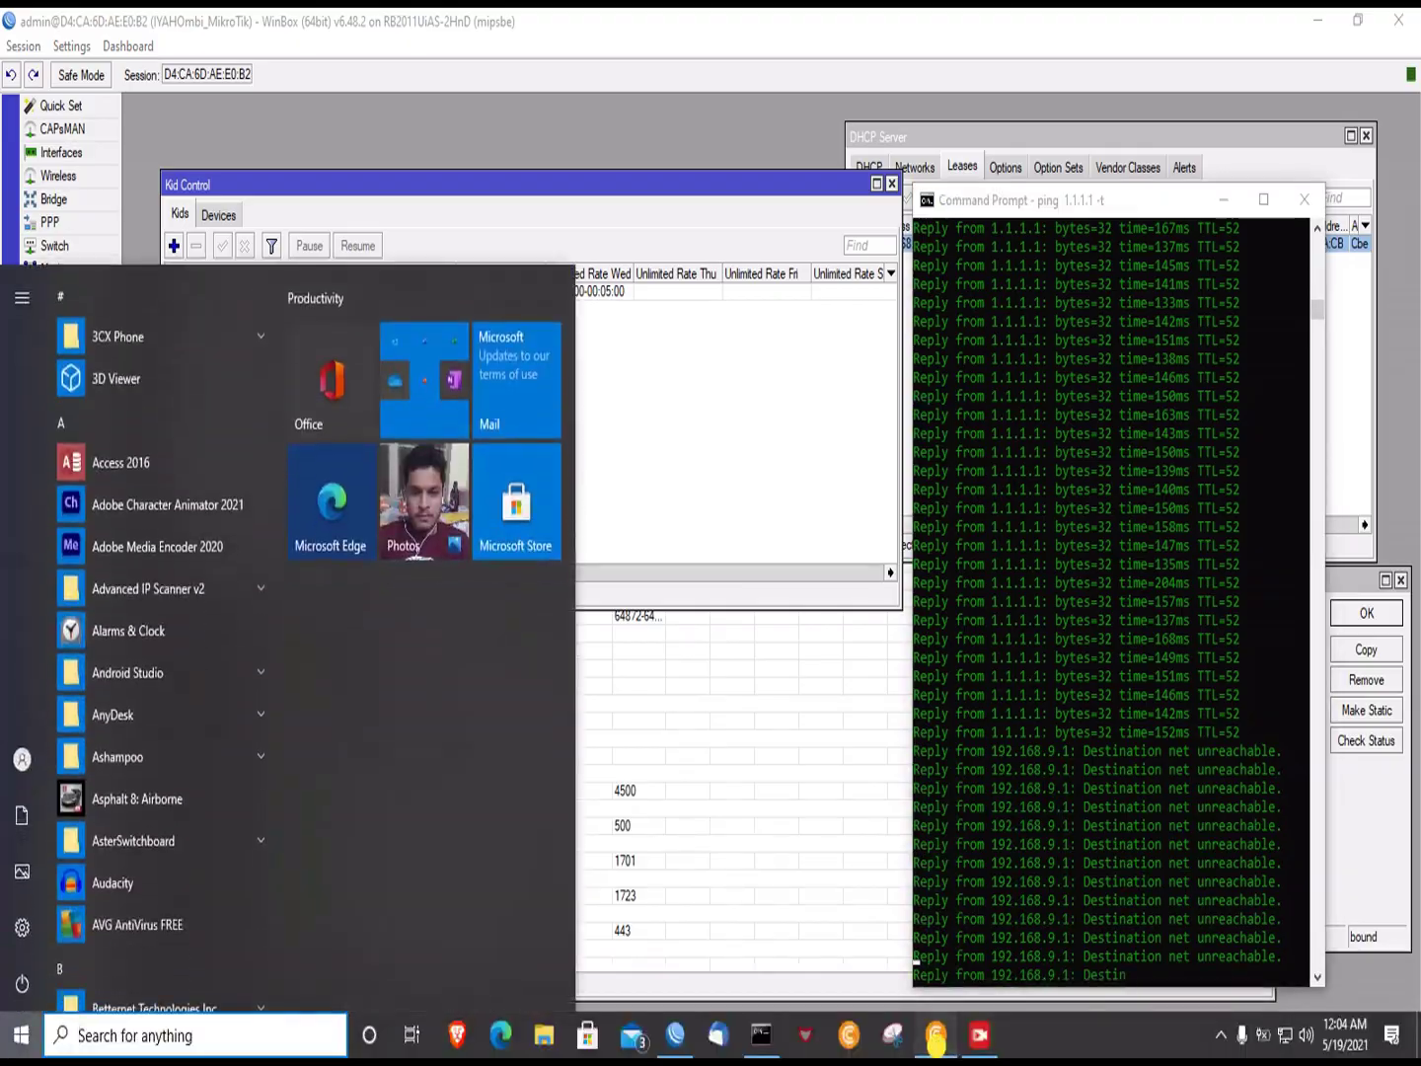
pyautogui.click(937, 1035)
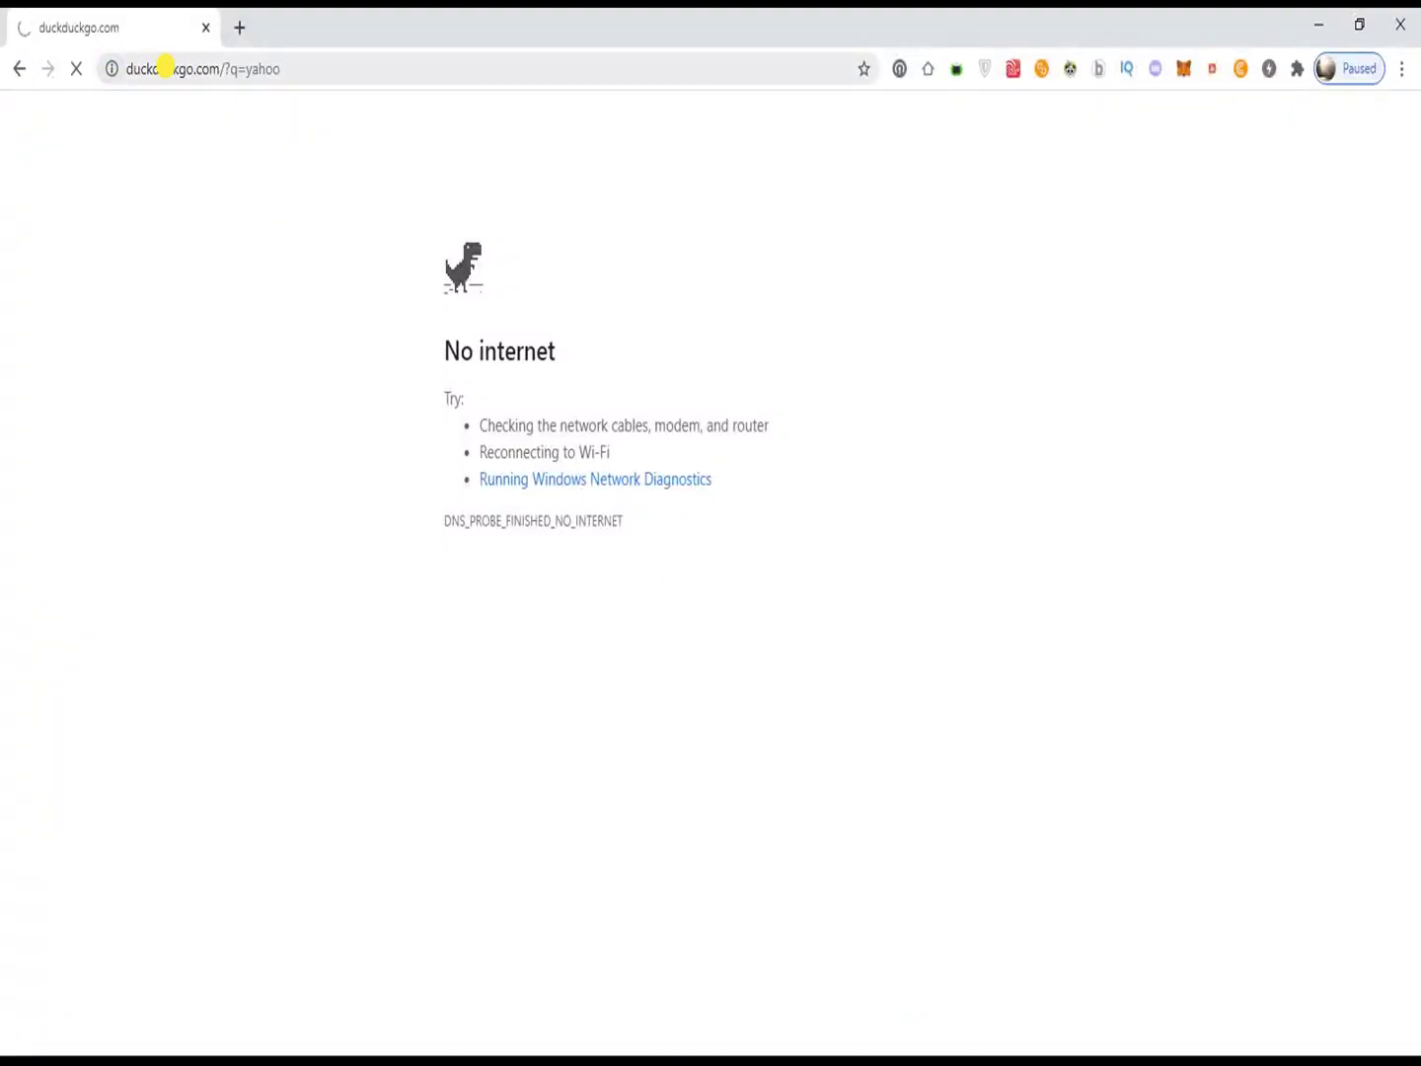
# Step: Try loading google.com in Chrome, see 'No internet', and minimize the browser
pyautogui.click(166, 67)
pyautogui.write('go')
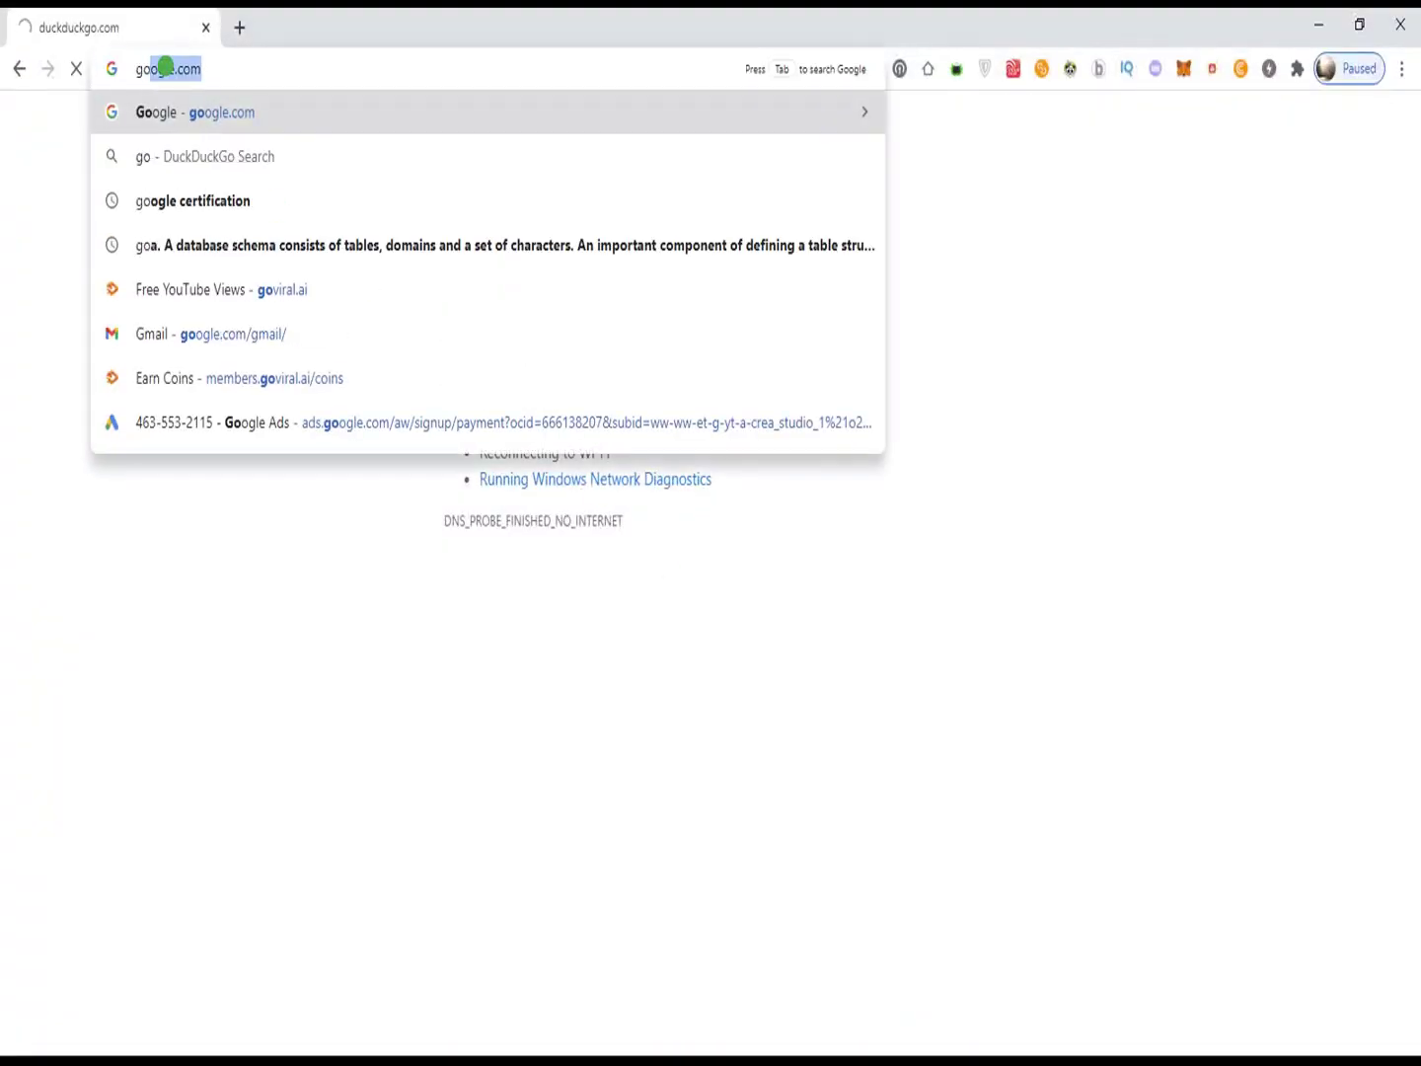
pyautogui.press('Return')
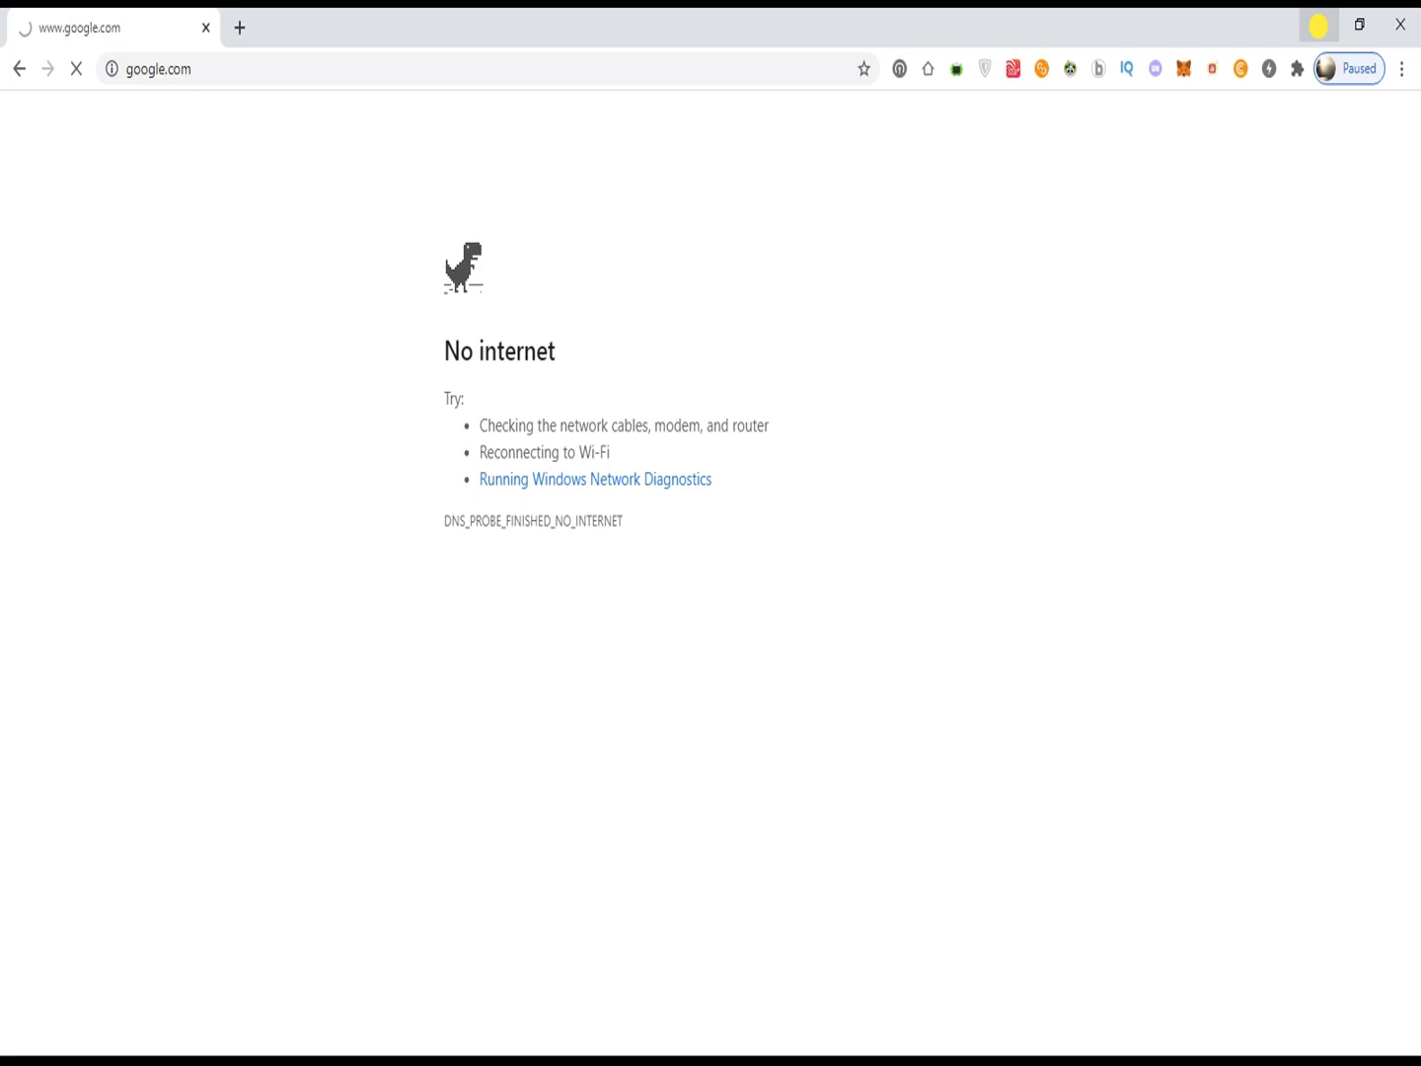
pyautogui.click(1319, 26)
# Step: Minimize WinBox to check the running ping, then restore it from the taskbar
pyautogui.click(622, 178)
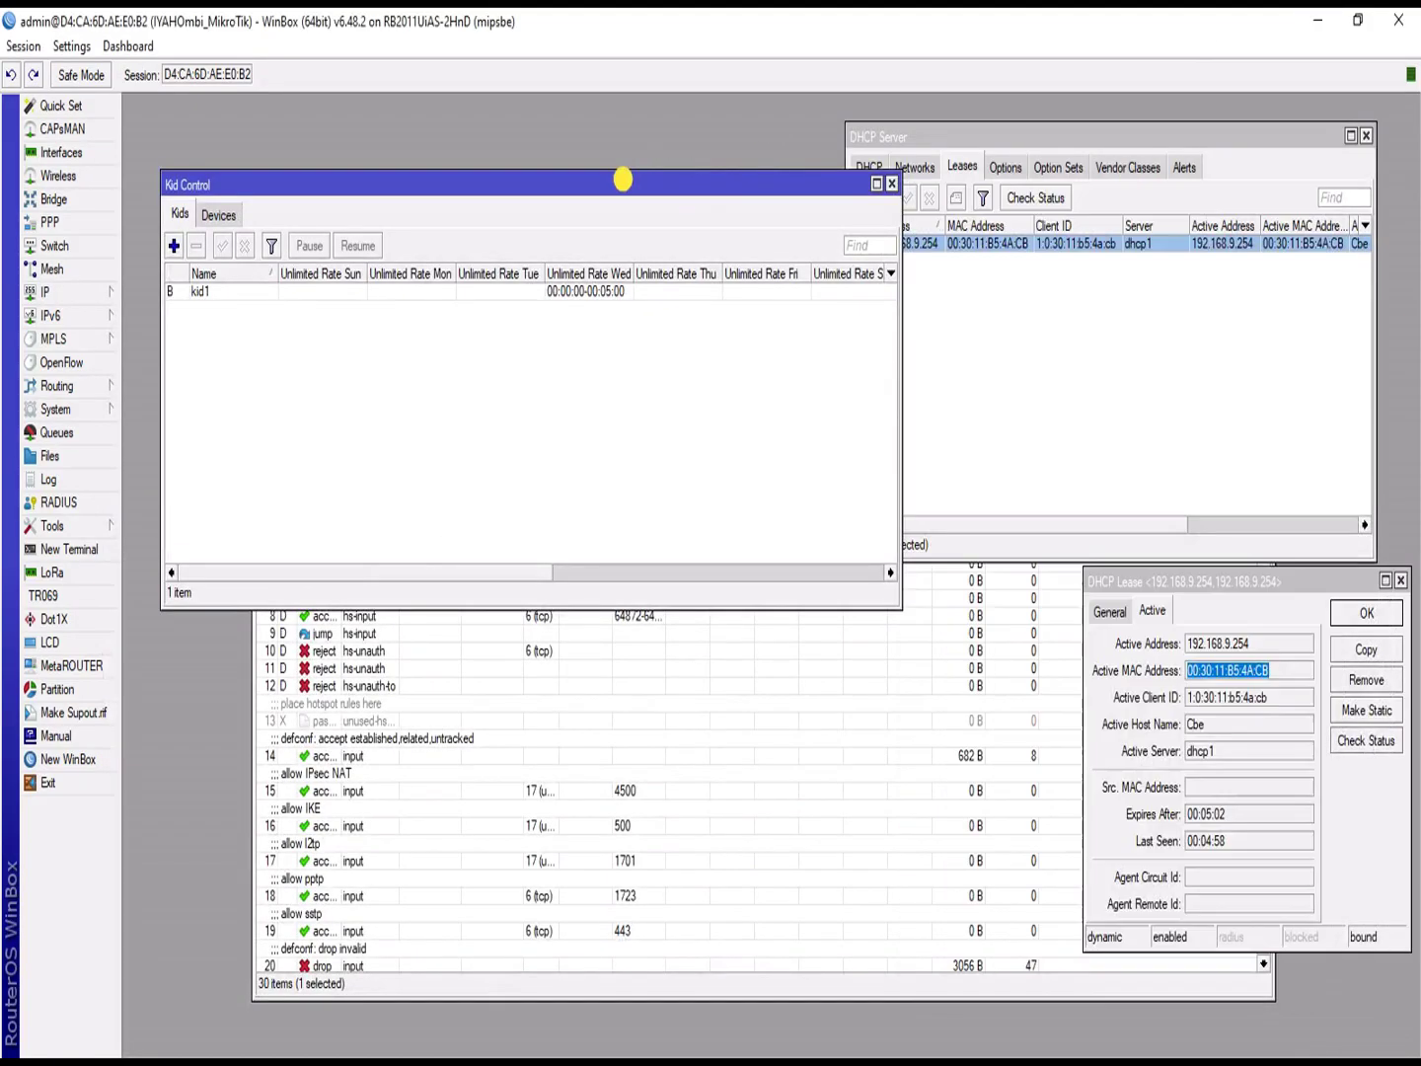
pyautogui.moveTo(622, 179); pyautogui.dragTo(606, 151)
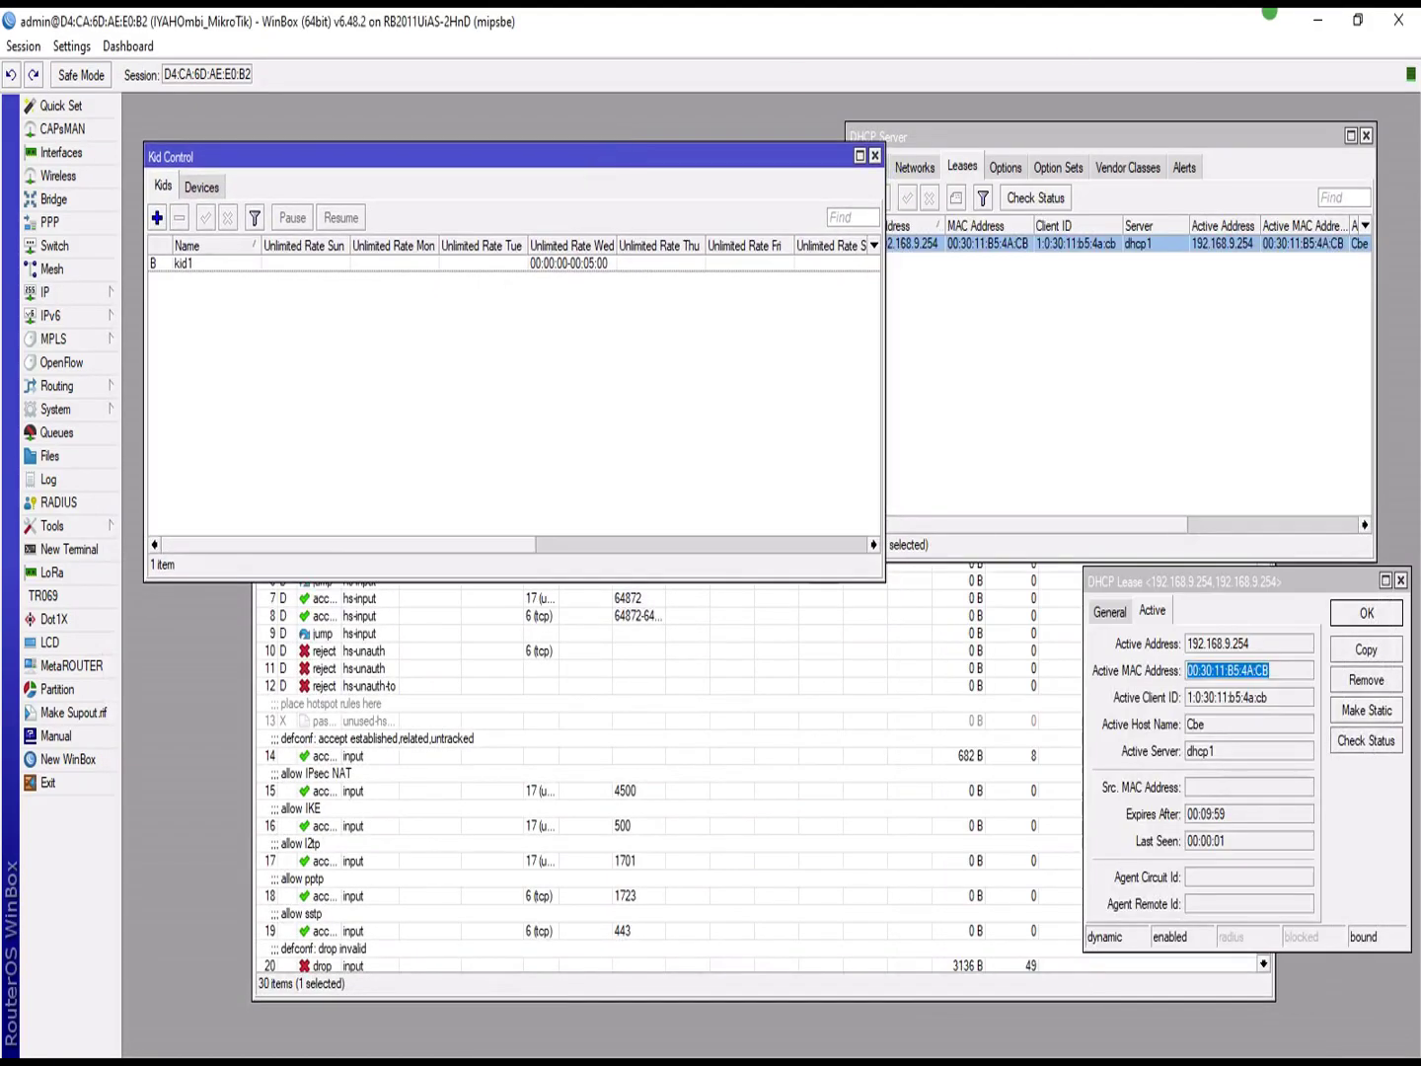
pyautogui.click(1320, 21)
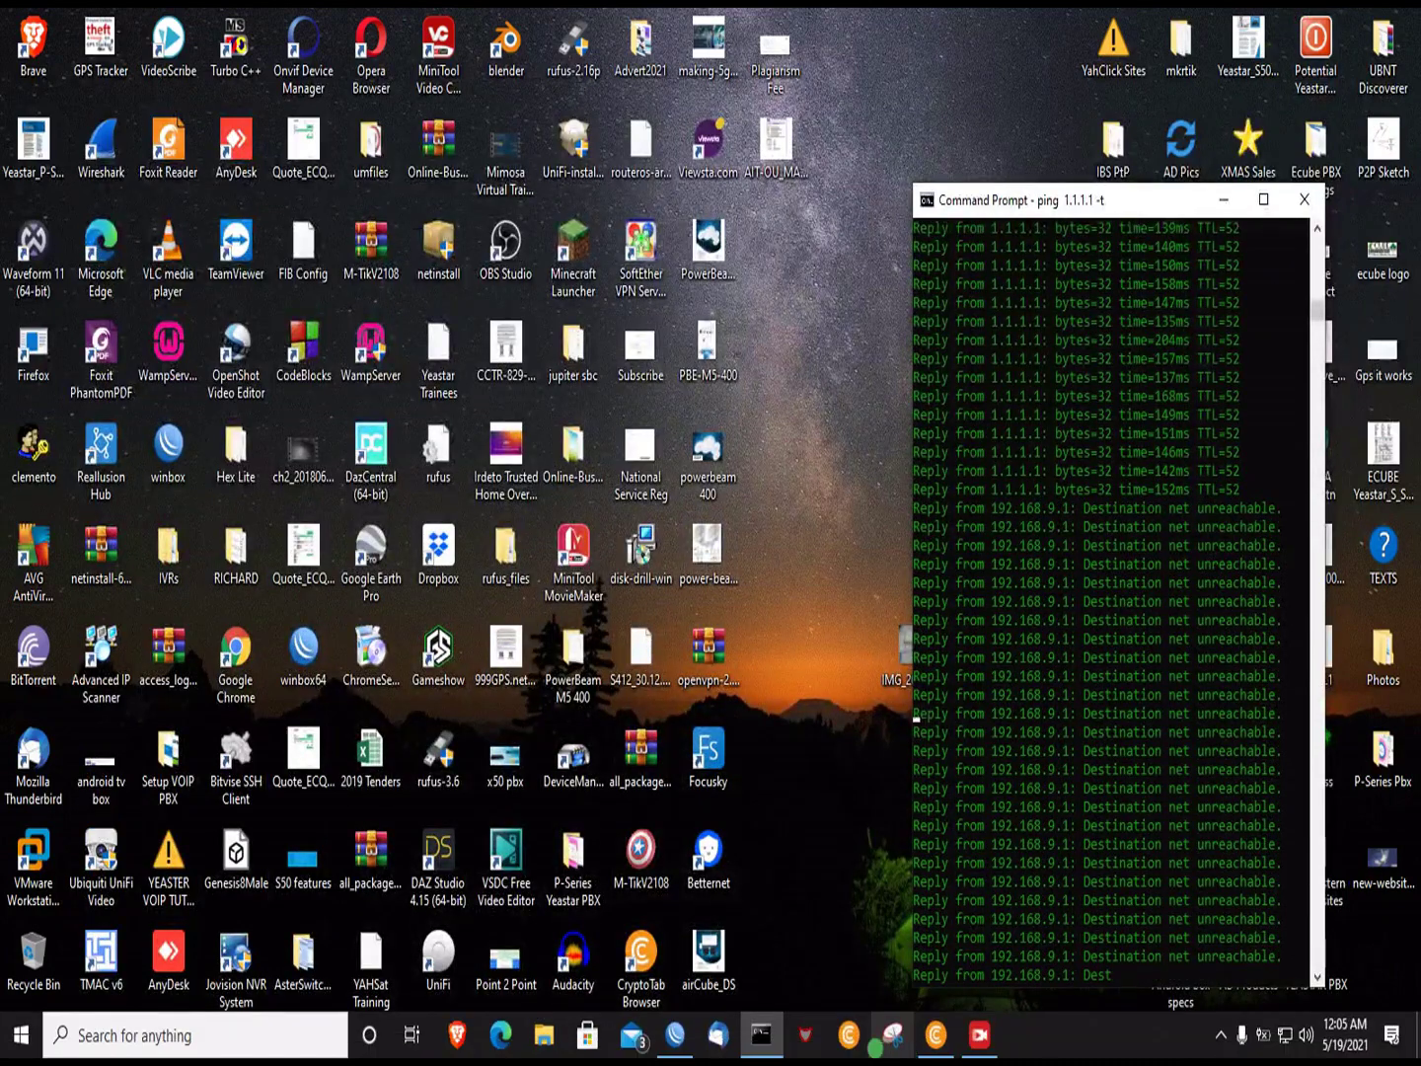
pyautogui.click(675, 1035)
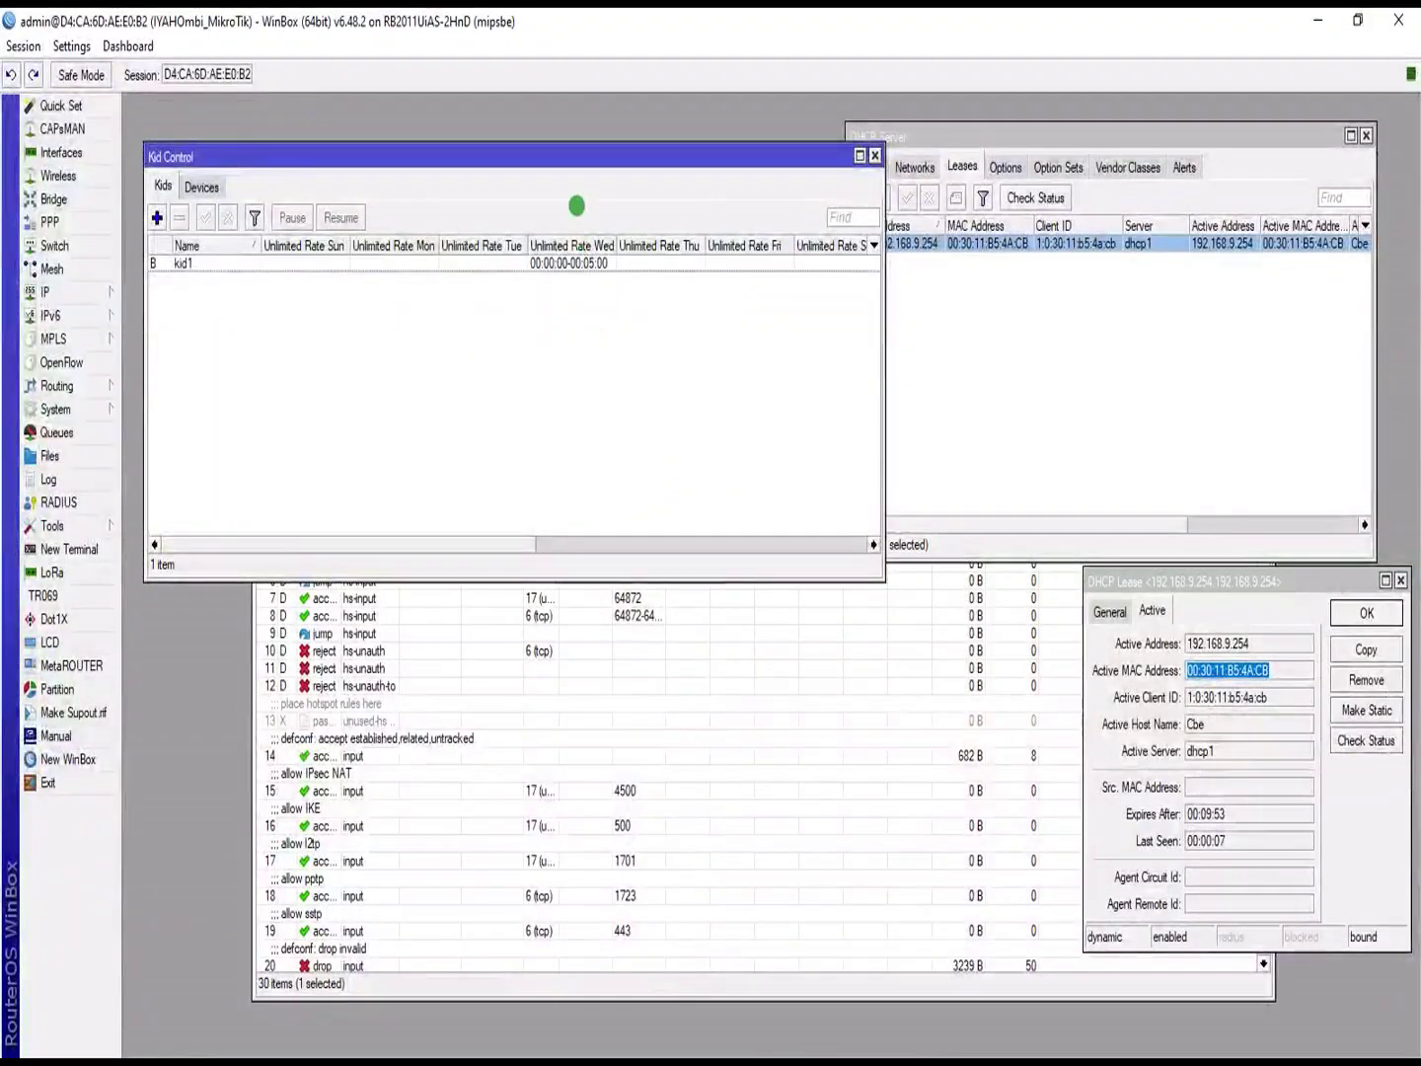
# Step: Show Kid Control's Devices list with device1 assigned to kid1, and open the router Log
pyautogui.moveTo(506, 153); pyautogui.dragTo(607, 192)
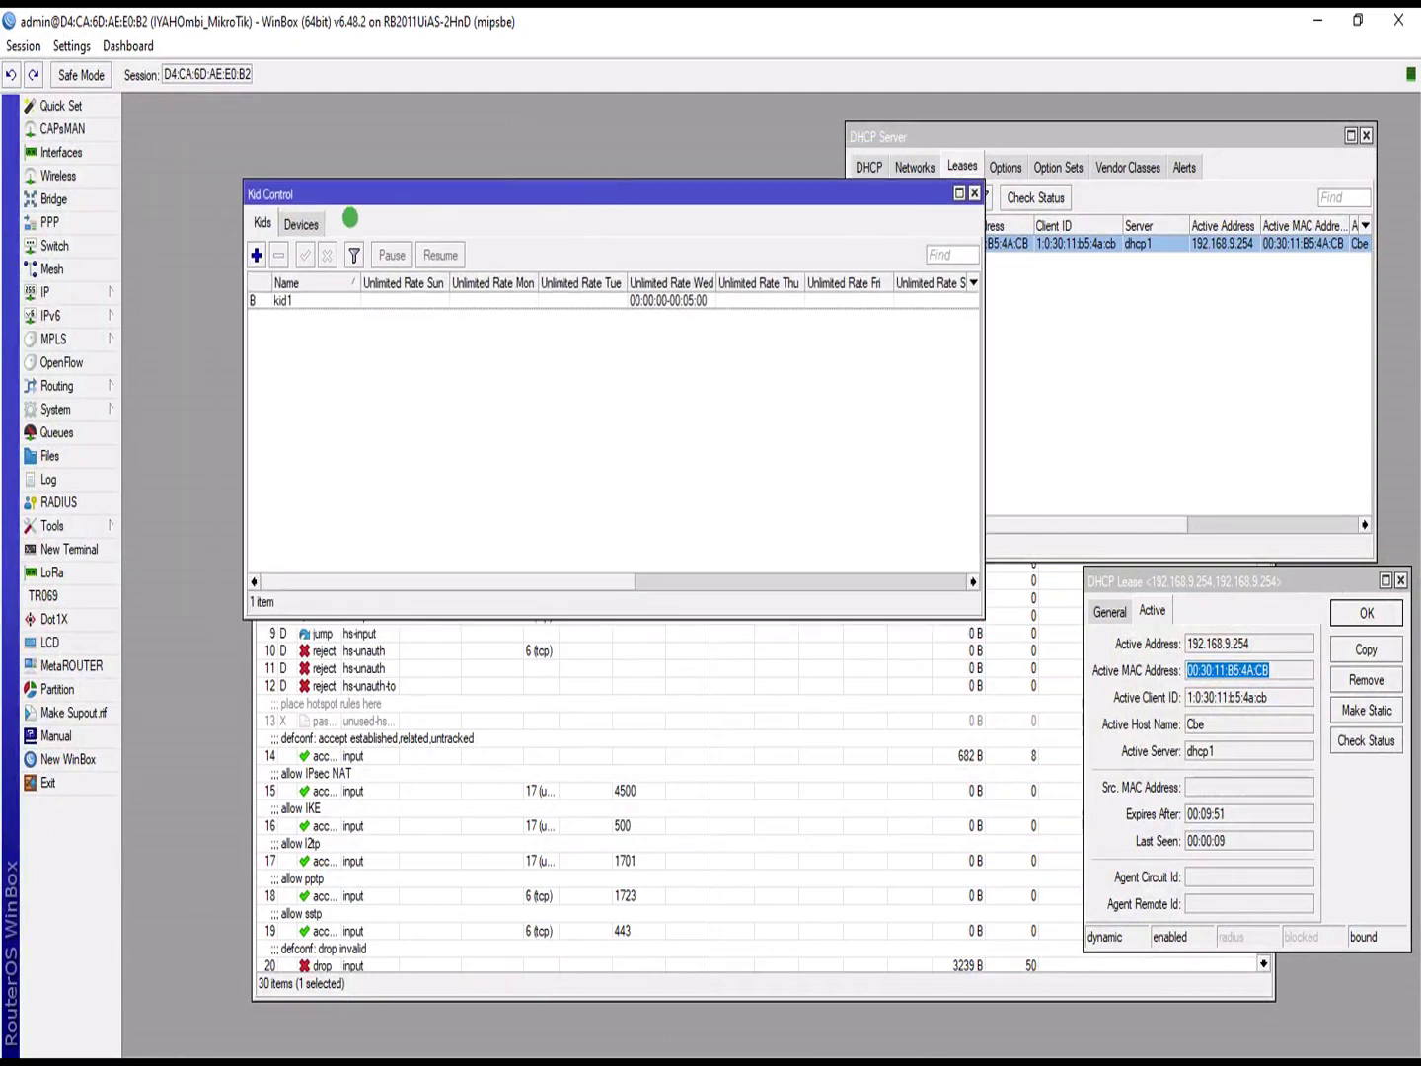
pyautogui.click(303, 226)
pyautogui.click(262, 223)
pyautogui.click(303, 222)
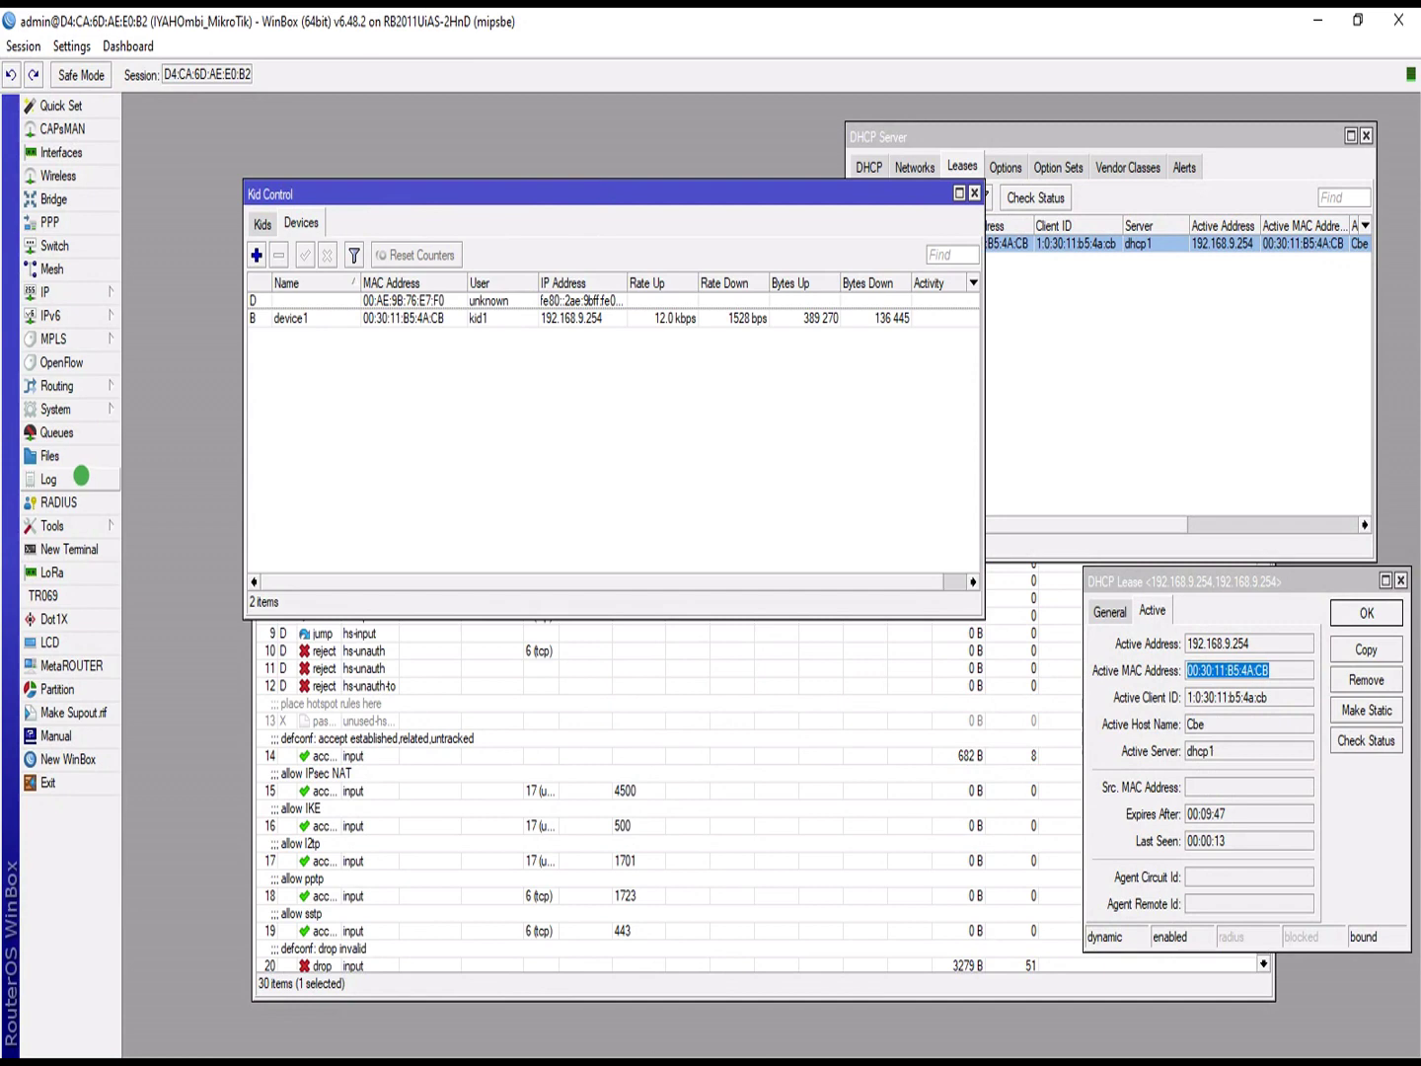
pyautogui.click(91, 477)
# Step: Maximize the Log, select the kid1 and device1 added entries, then close it
pyautogui.click(1054, 384)
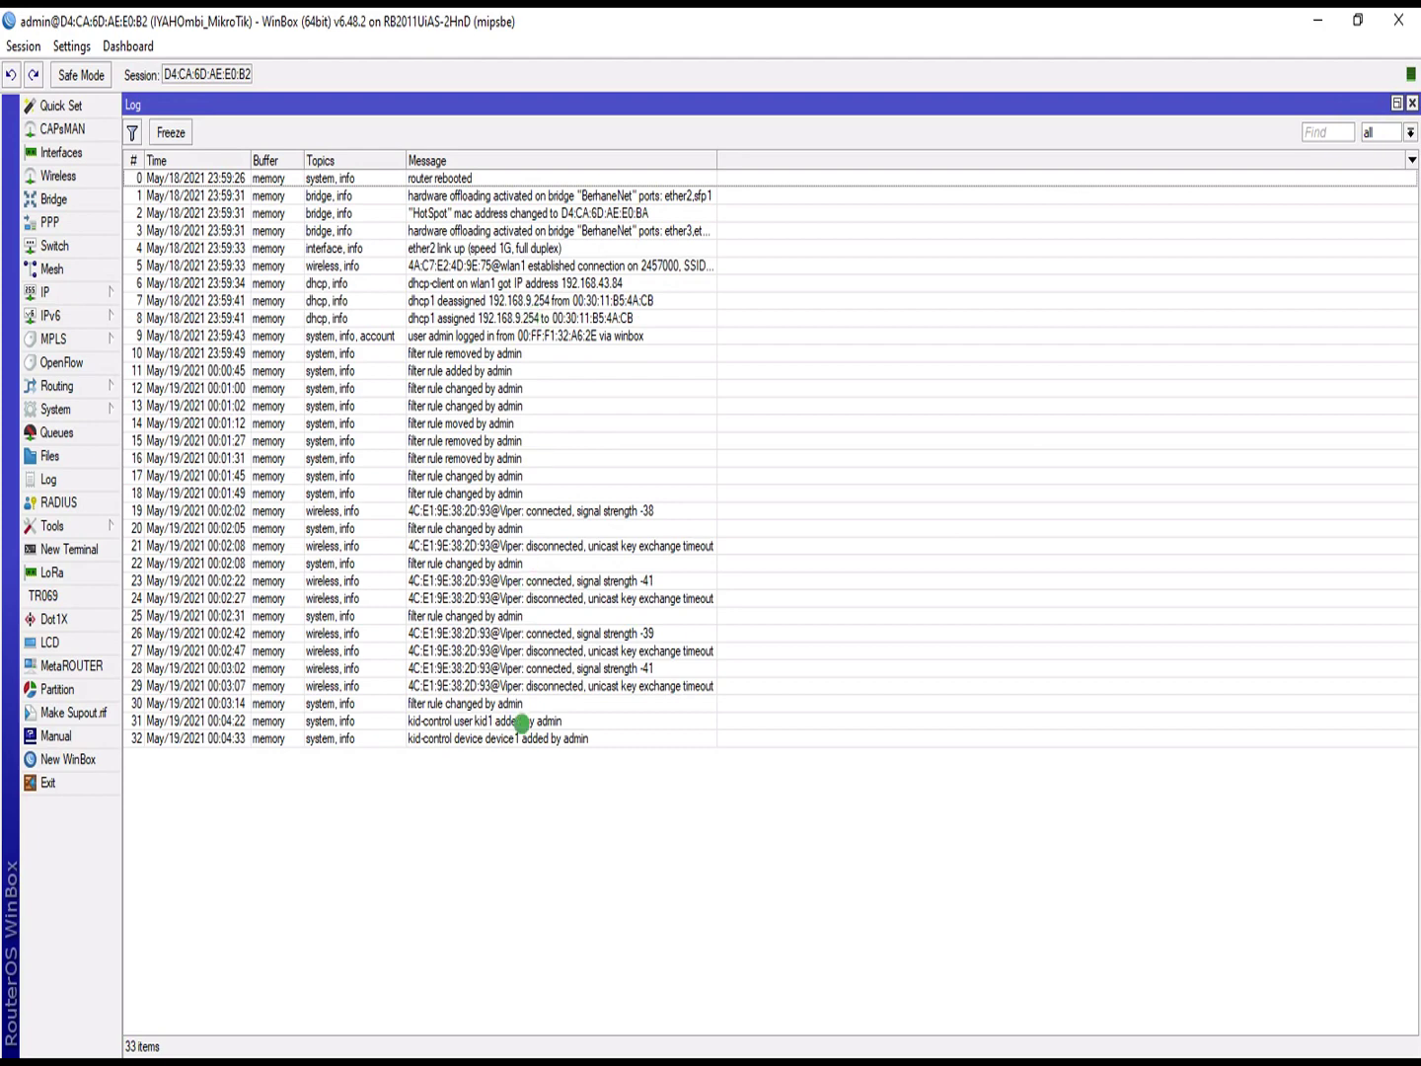
pyautogui.click(530, 722)
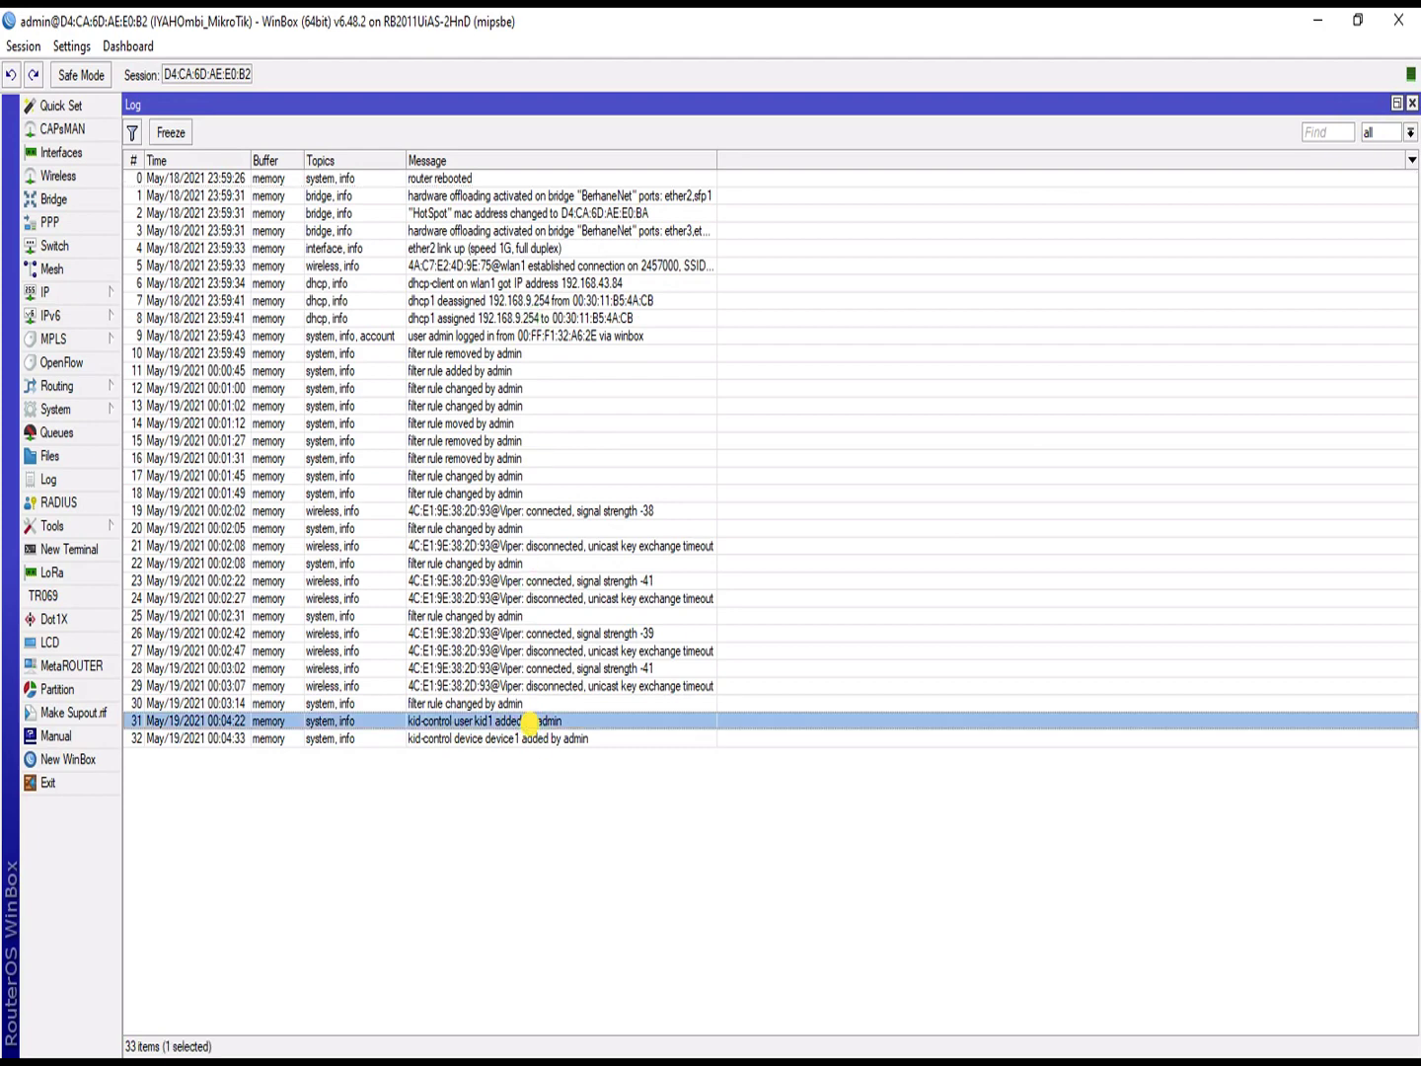
pyautogui.click(527, 731)
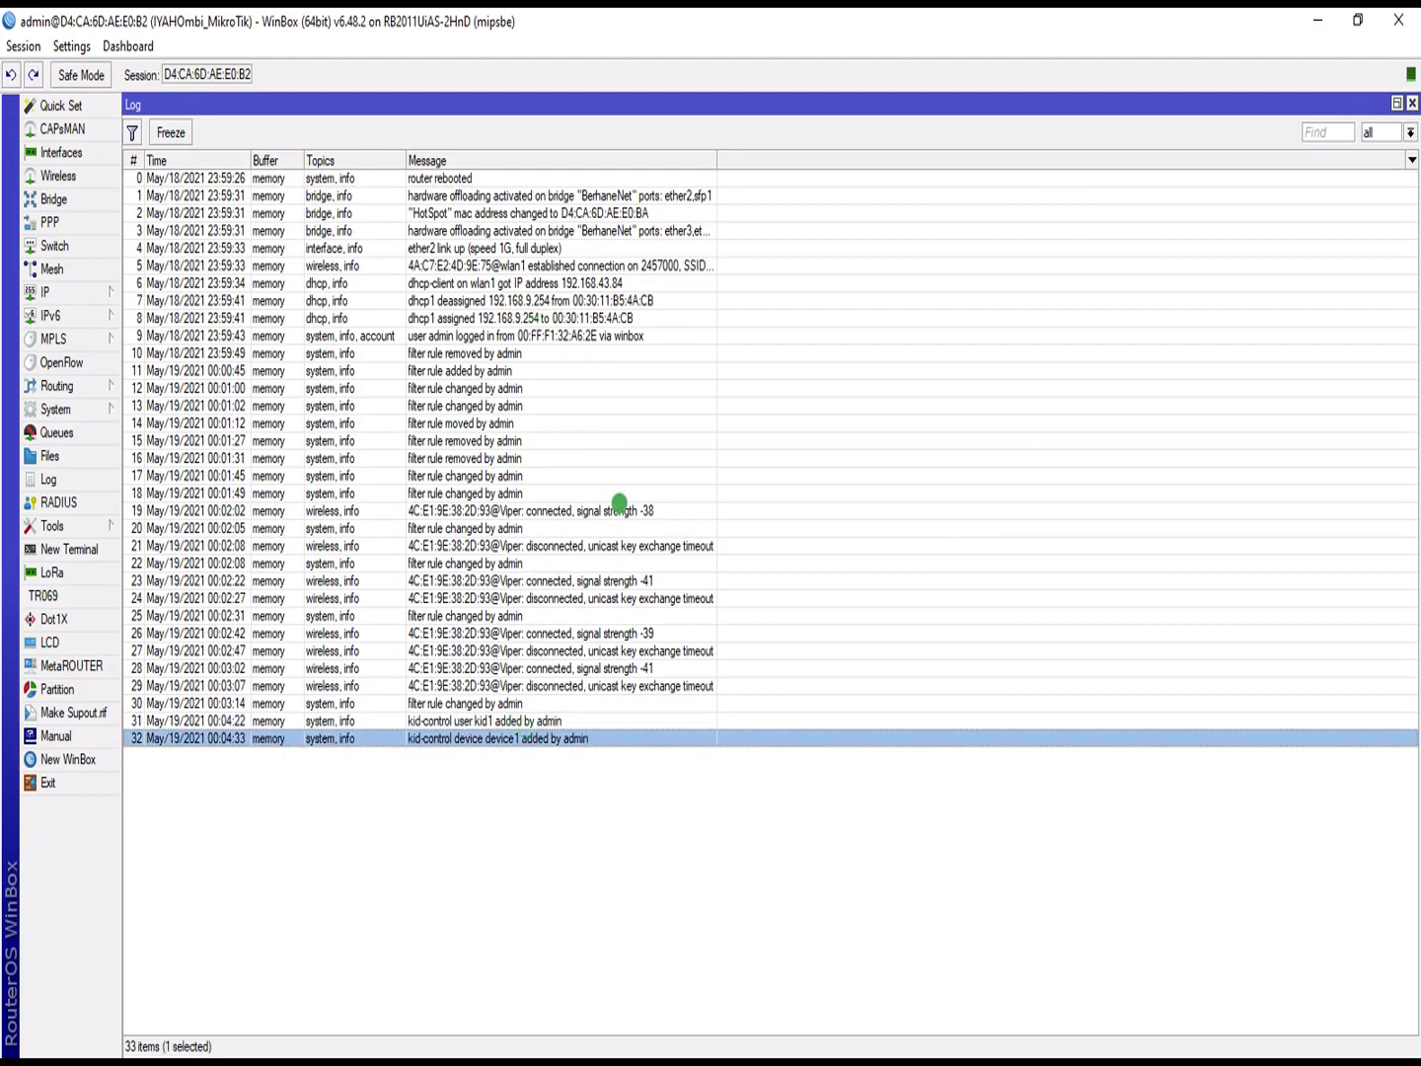
pyautogui.click(1414, 103)
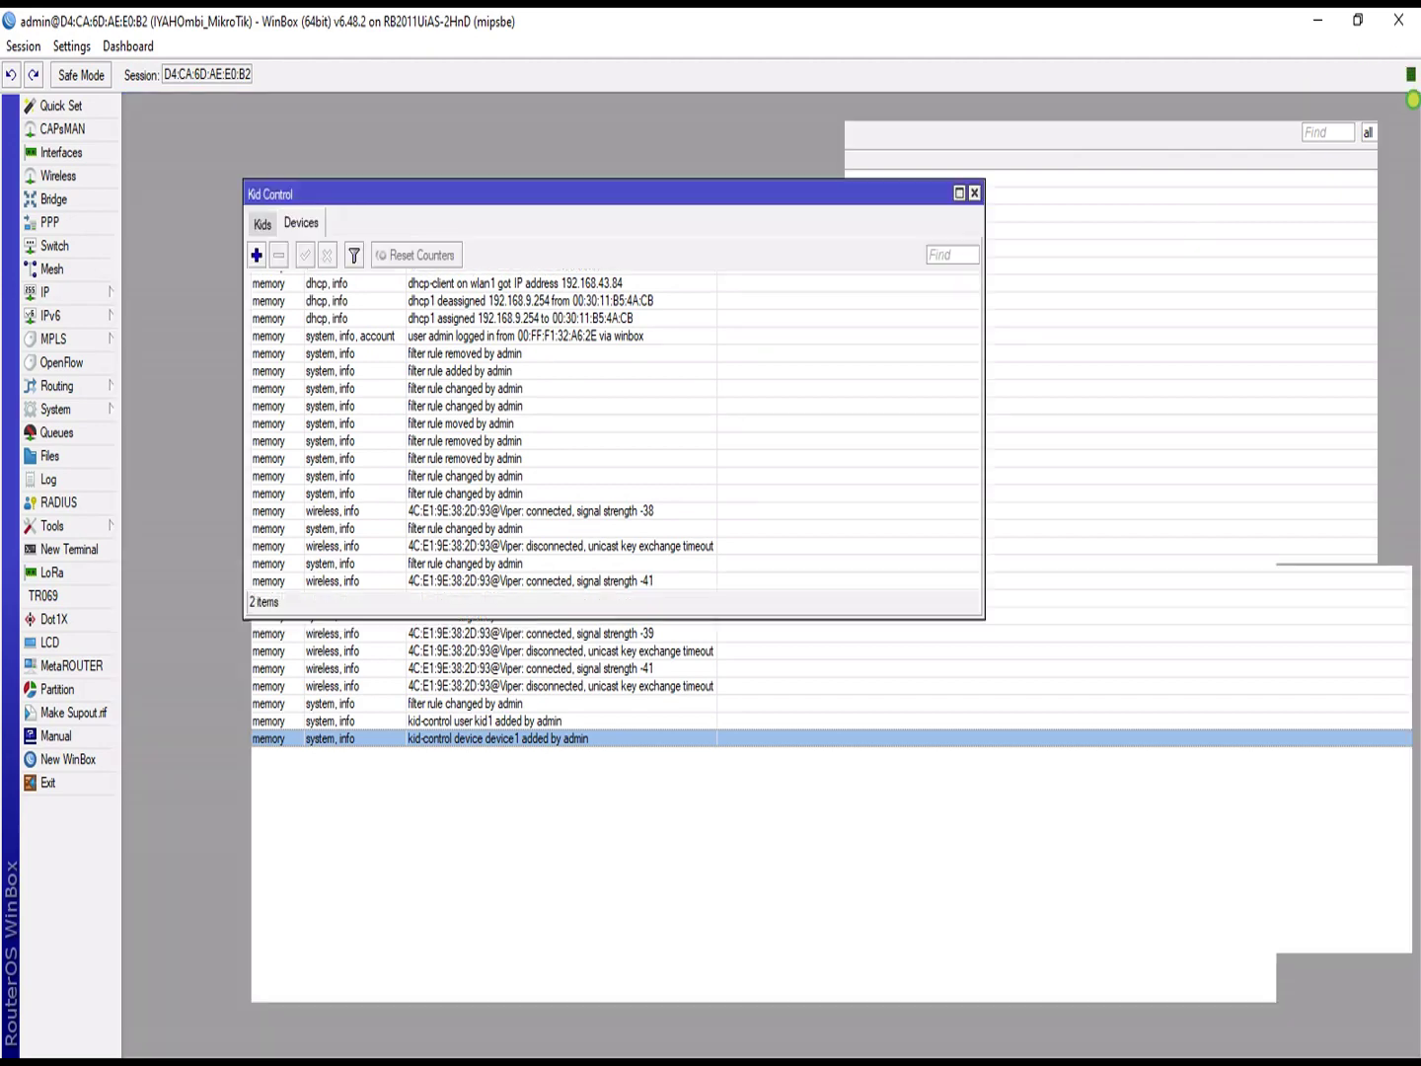
pyautogui.moveTo(677, 201); pyautogui.dragTo(587, 139)
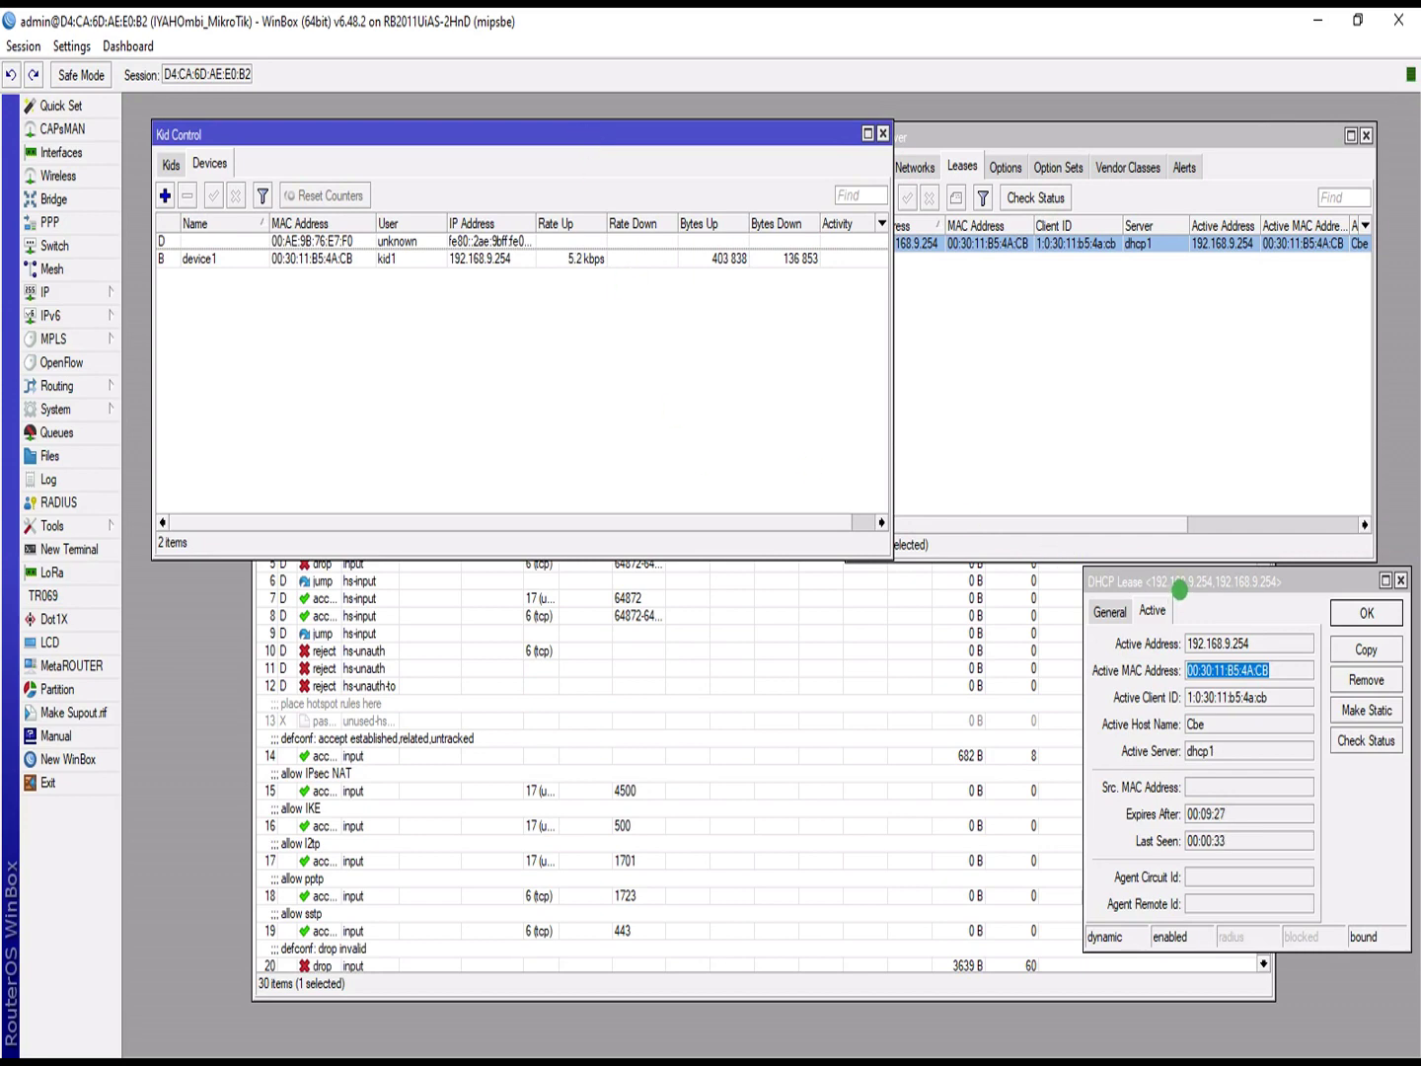
# Step: Delete the unknown device, device1 and the kid1 profile from Kid Control
pyautogui.click(1180, 590)
pyautogui.moveTo(1257, 582); pyautogui.dragTo(1154, 590)
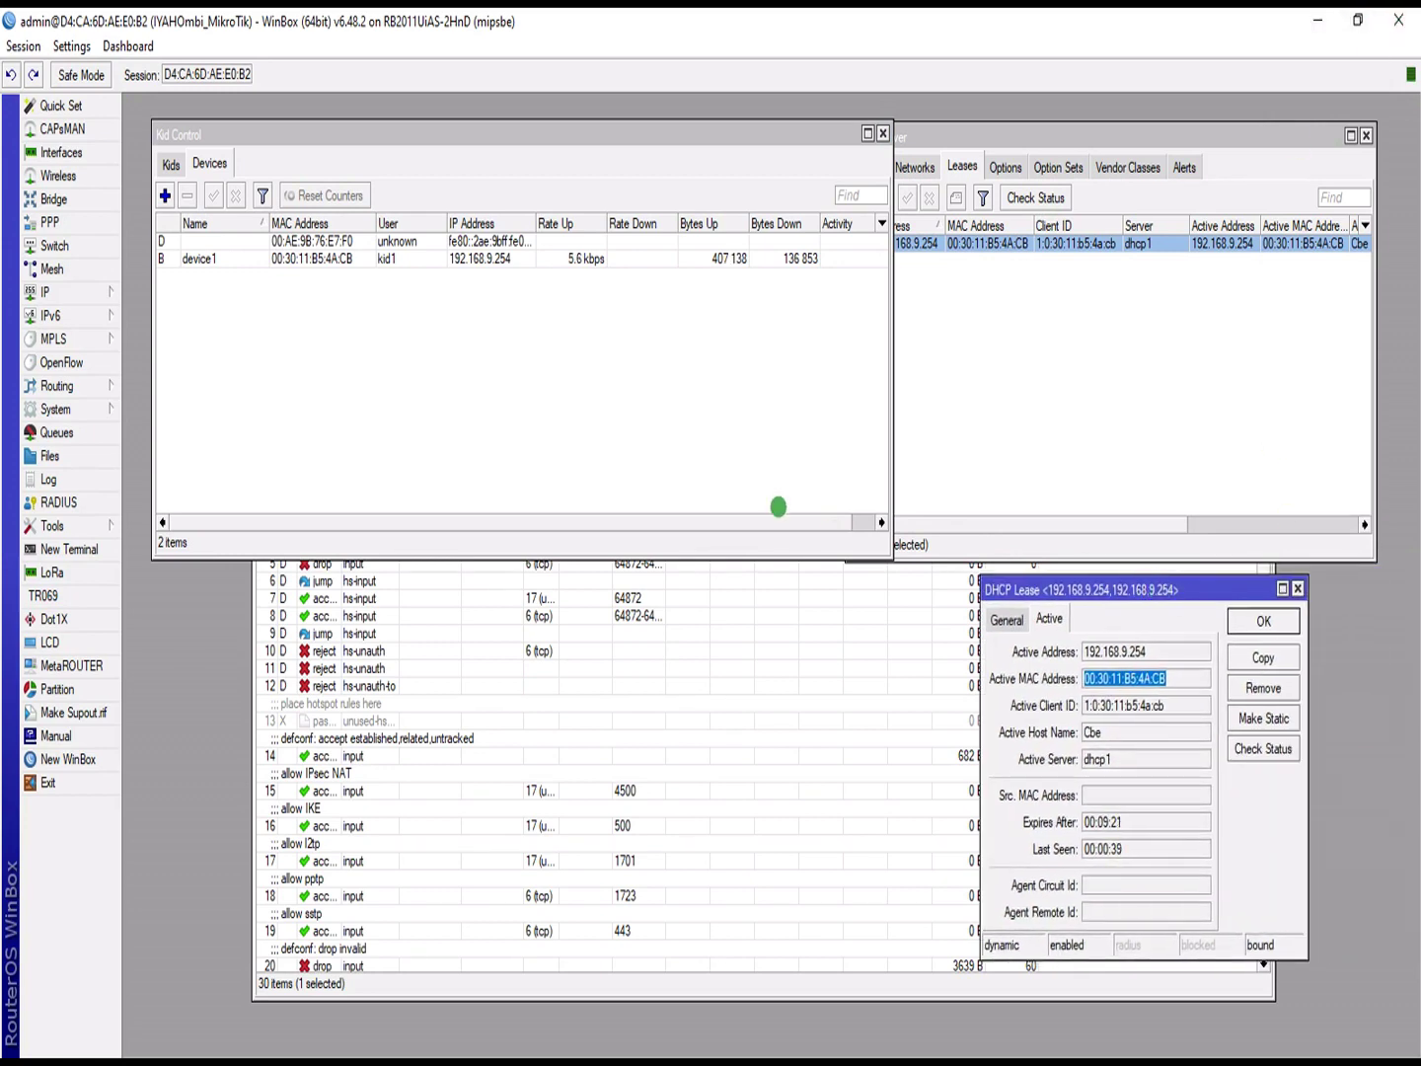
pyautogui.click(202, 241)
pyautogui.click(186, 195)
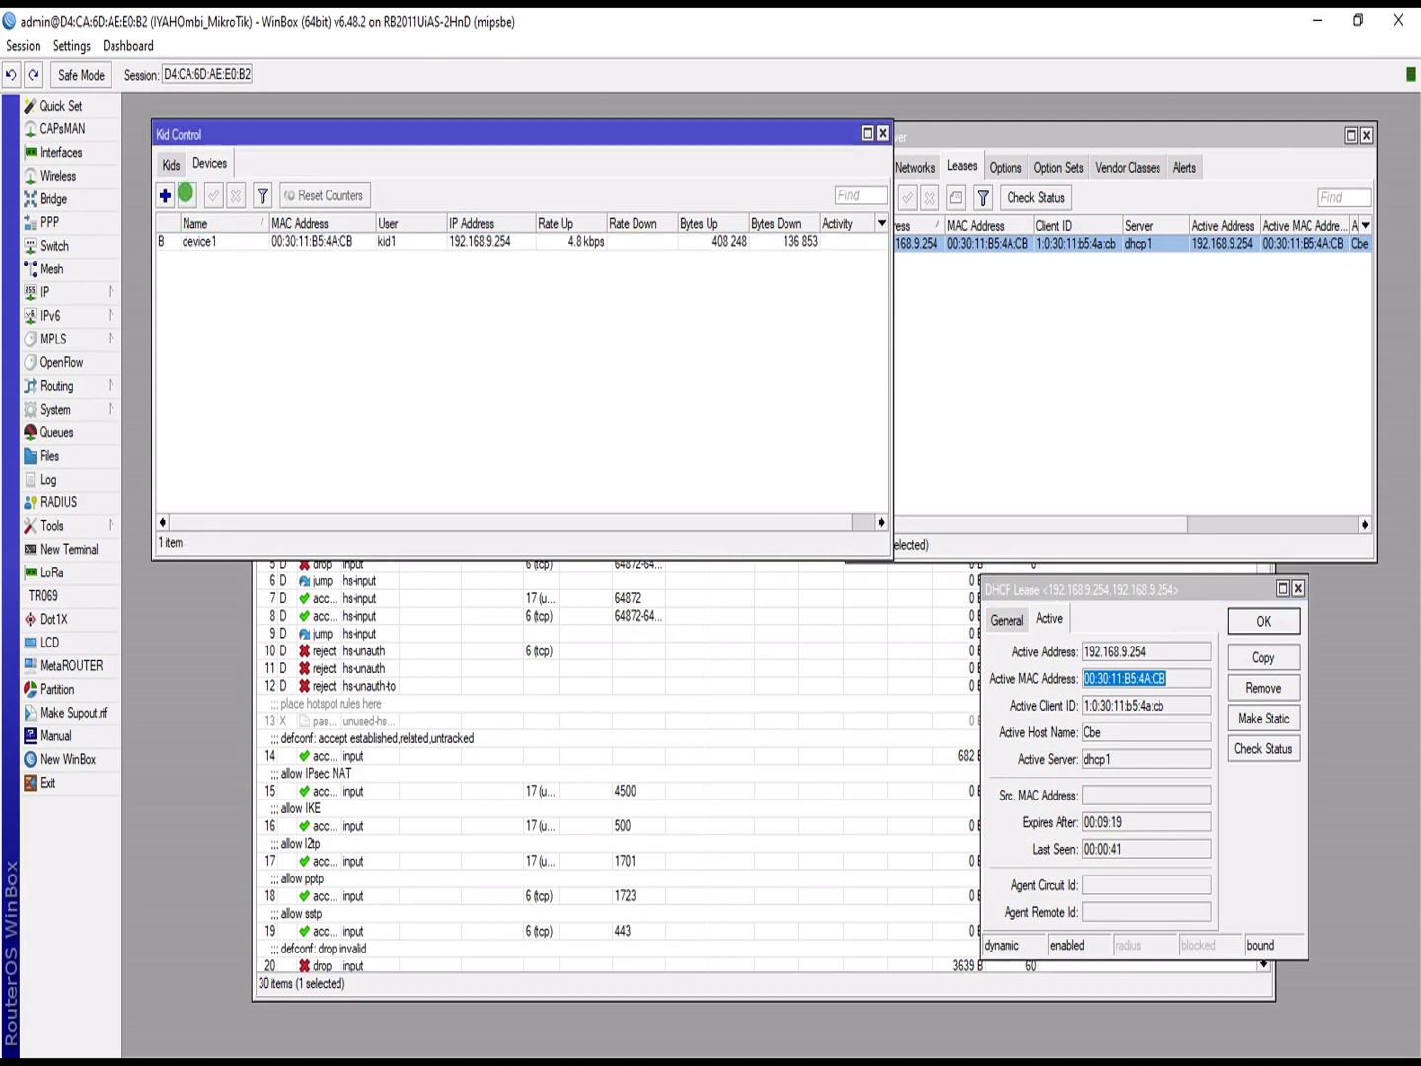
pyautogui.click(187, 240)
pyautogui.click(186, 195)
pyautogui.click(170, 165)
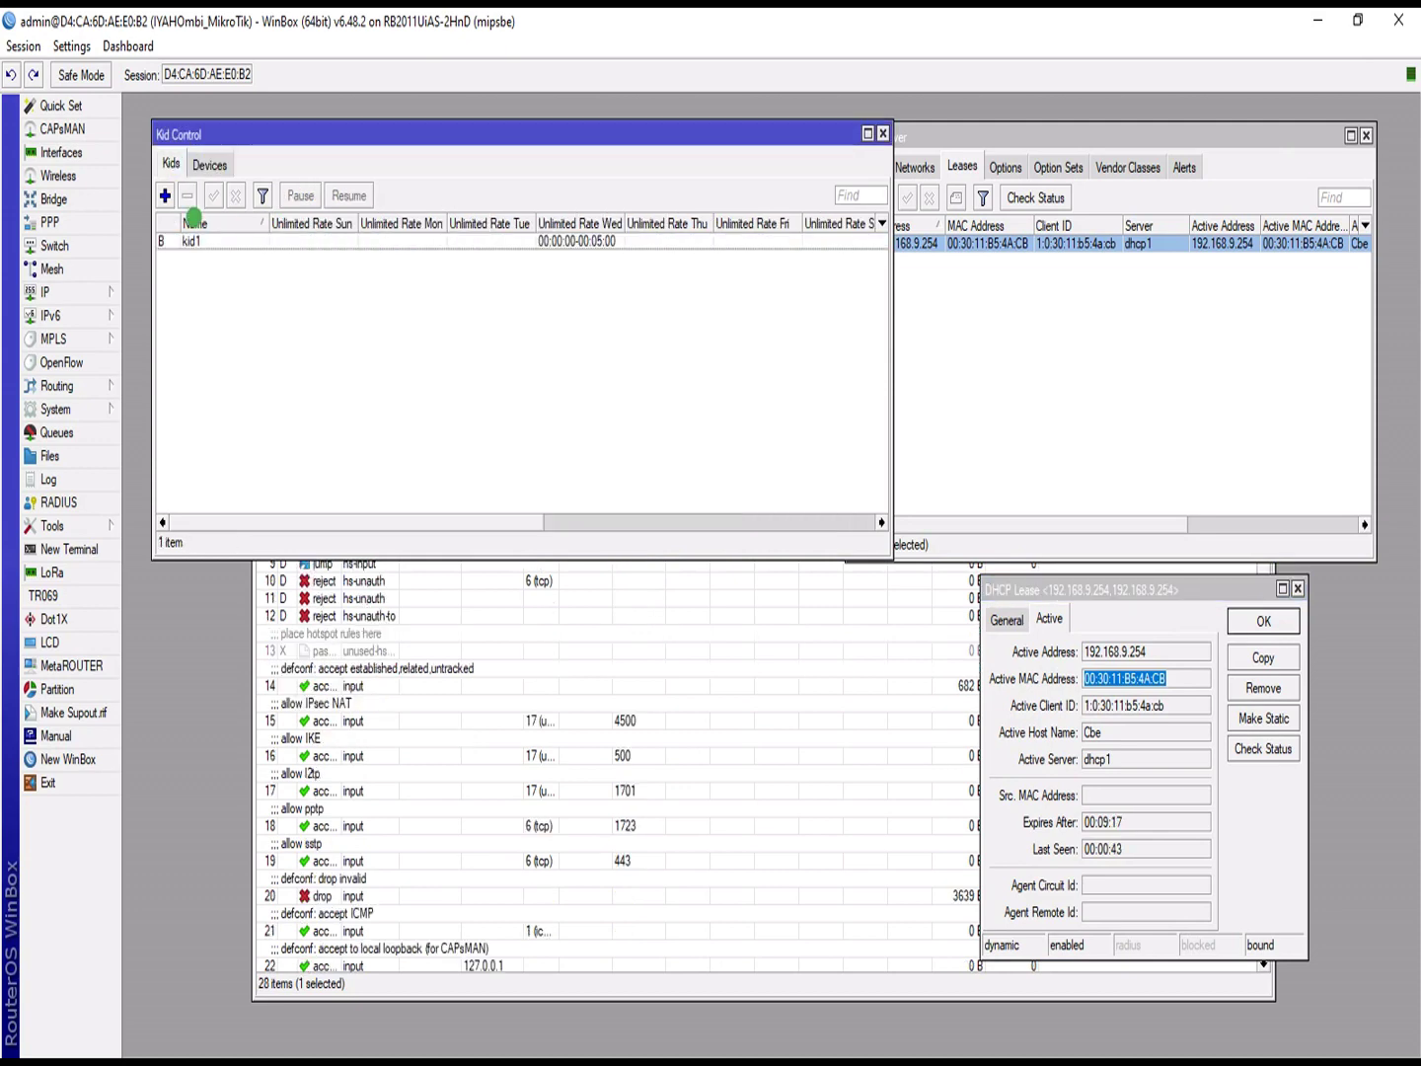
pyautogui.click(191, 236)
pyautogui.click(186, 196)
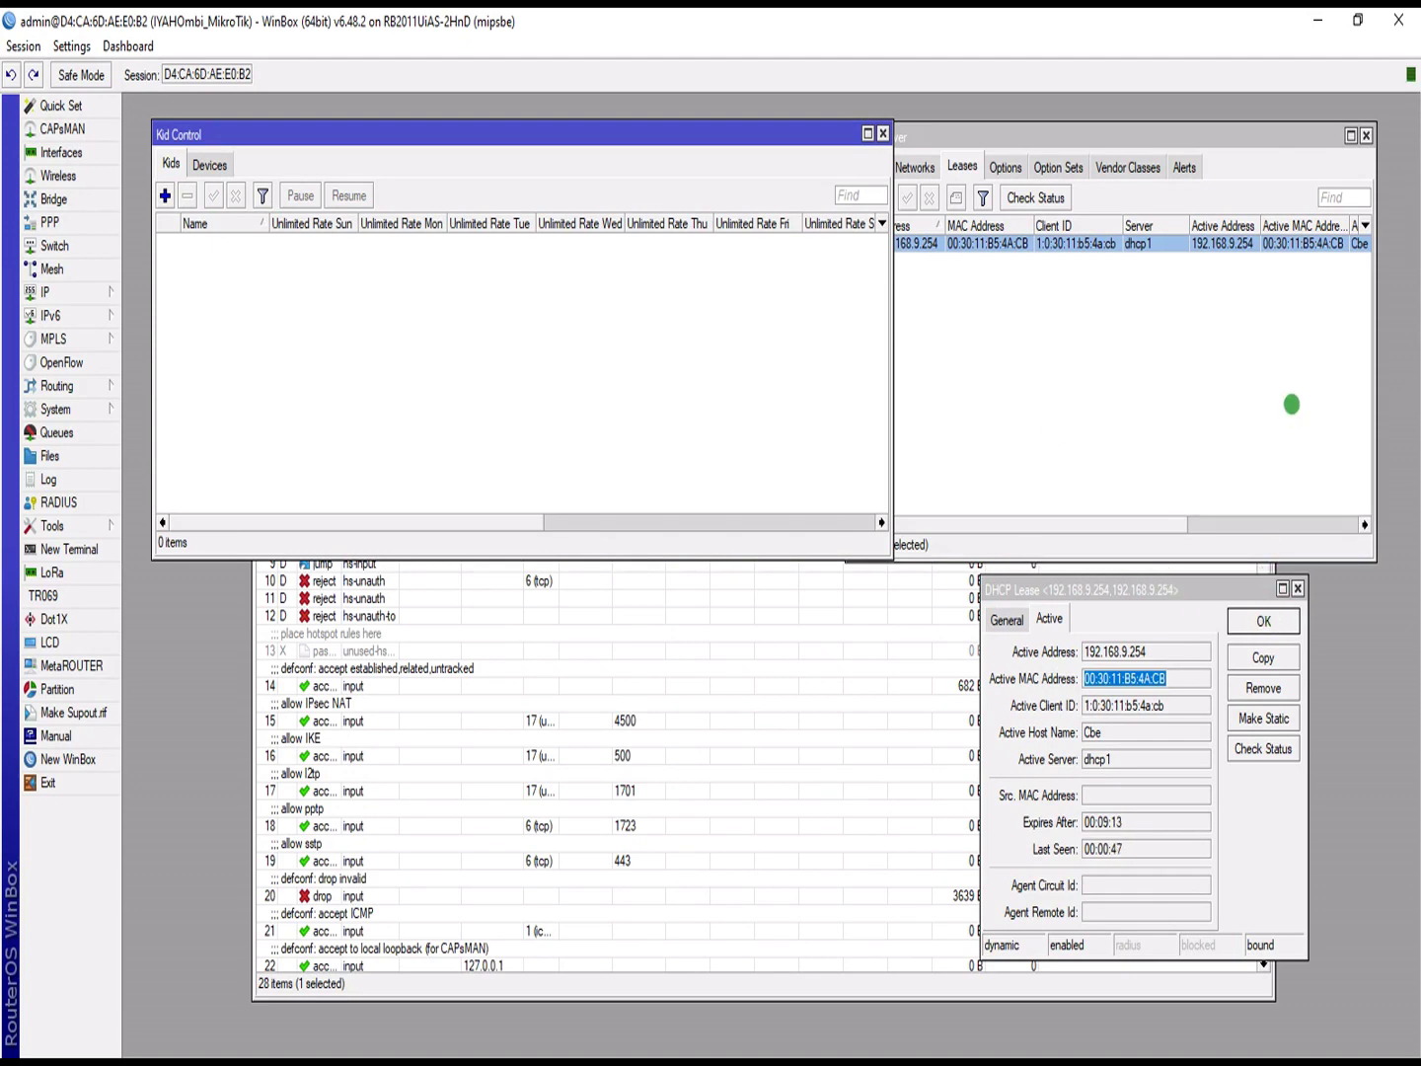
# Step: Remove the disabled Drop Internet forward firewall rule and minimize WinBox to show the ping
pyautogui.click(708, 671)
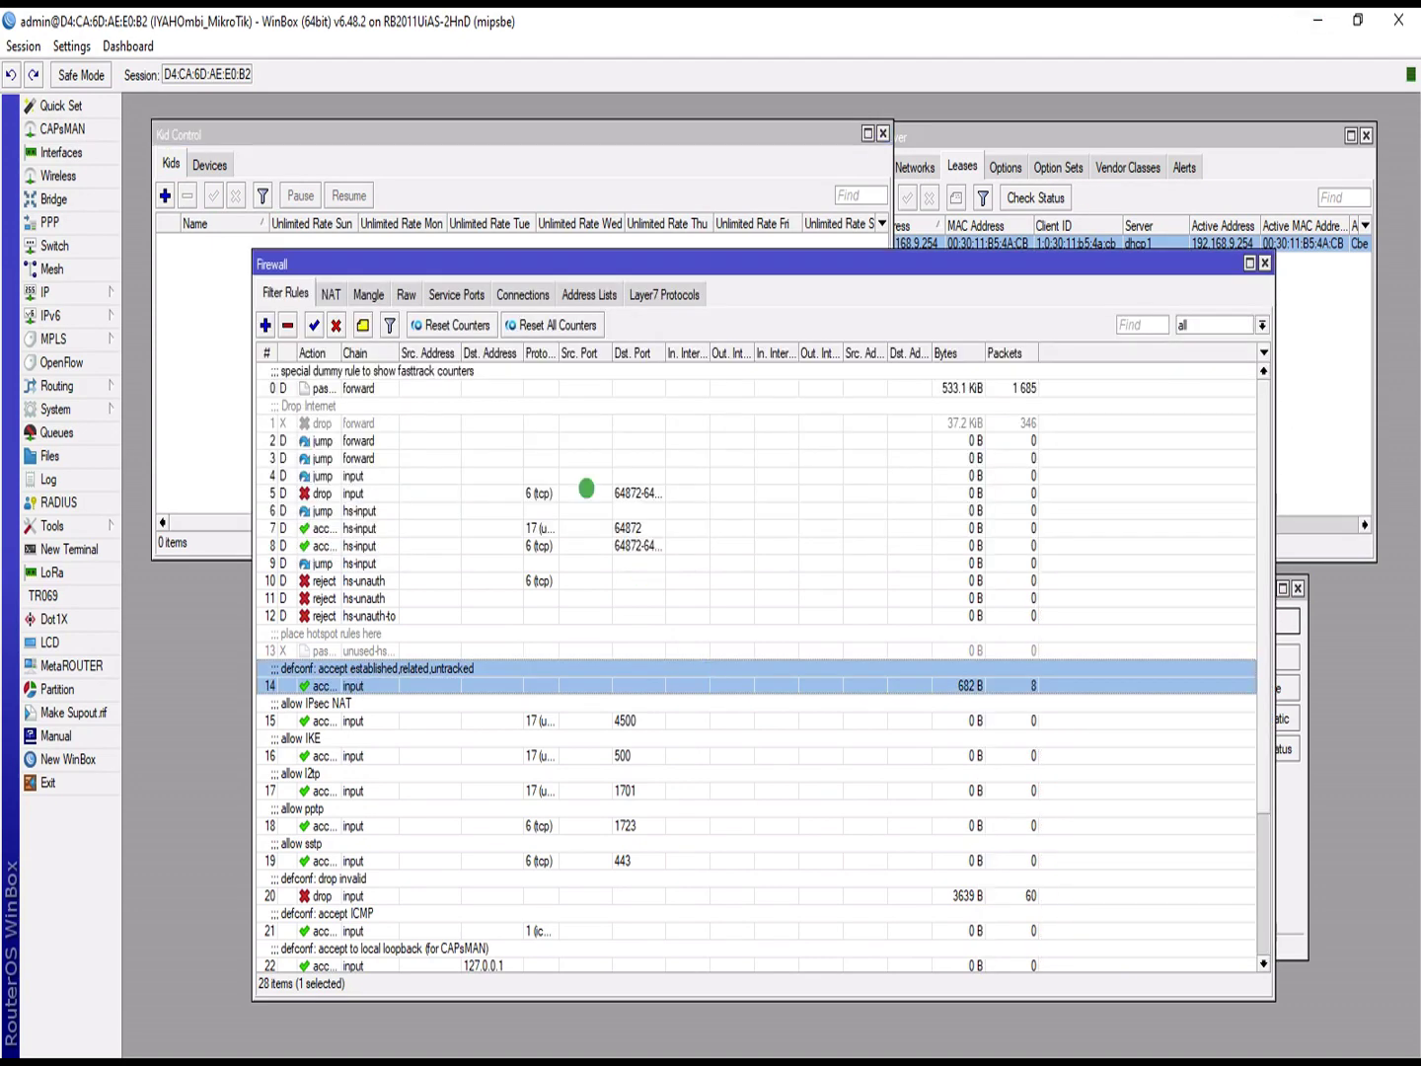
pyautogui.click(380, 415)
pyautogui.click(289, 319)
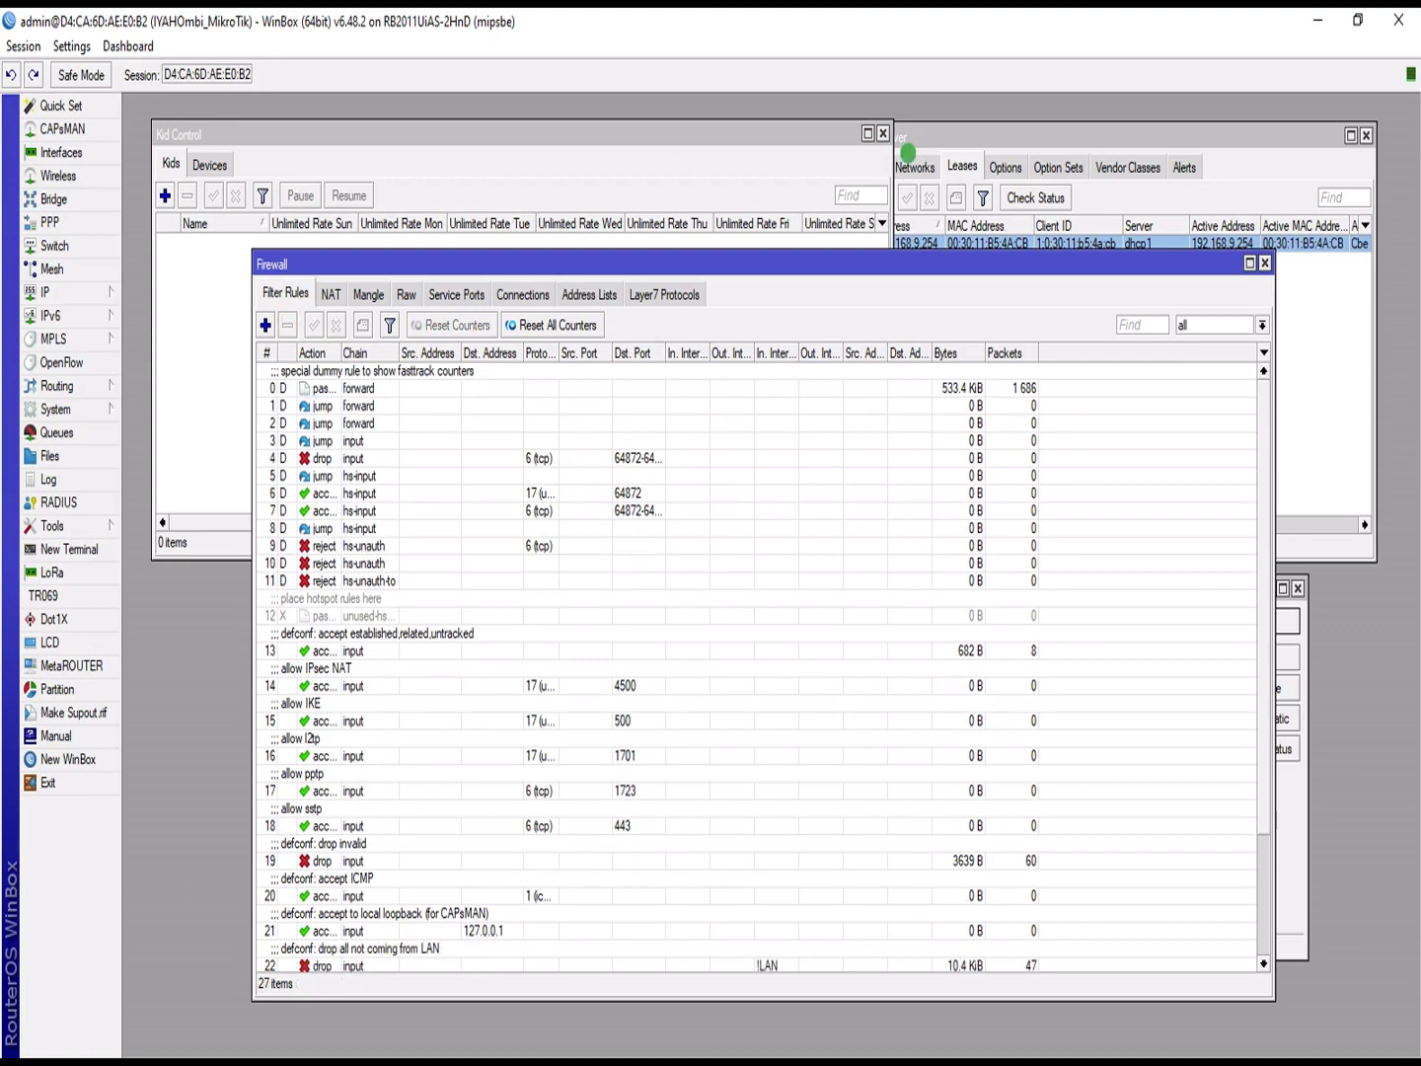
pyautogui.click(1318, 20)
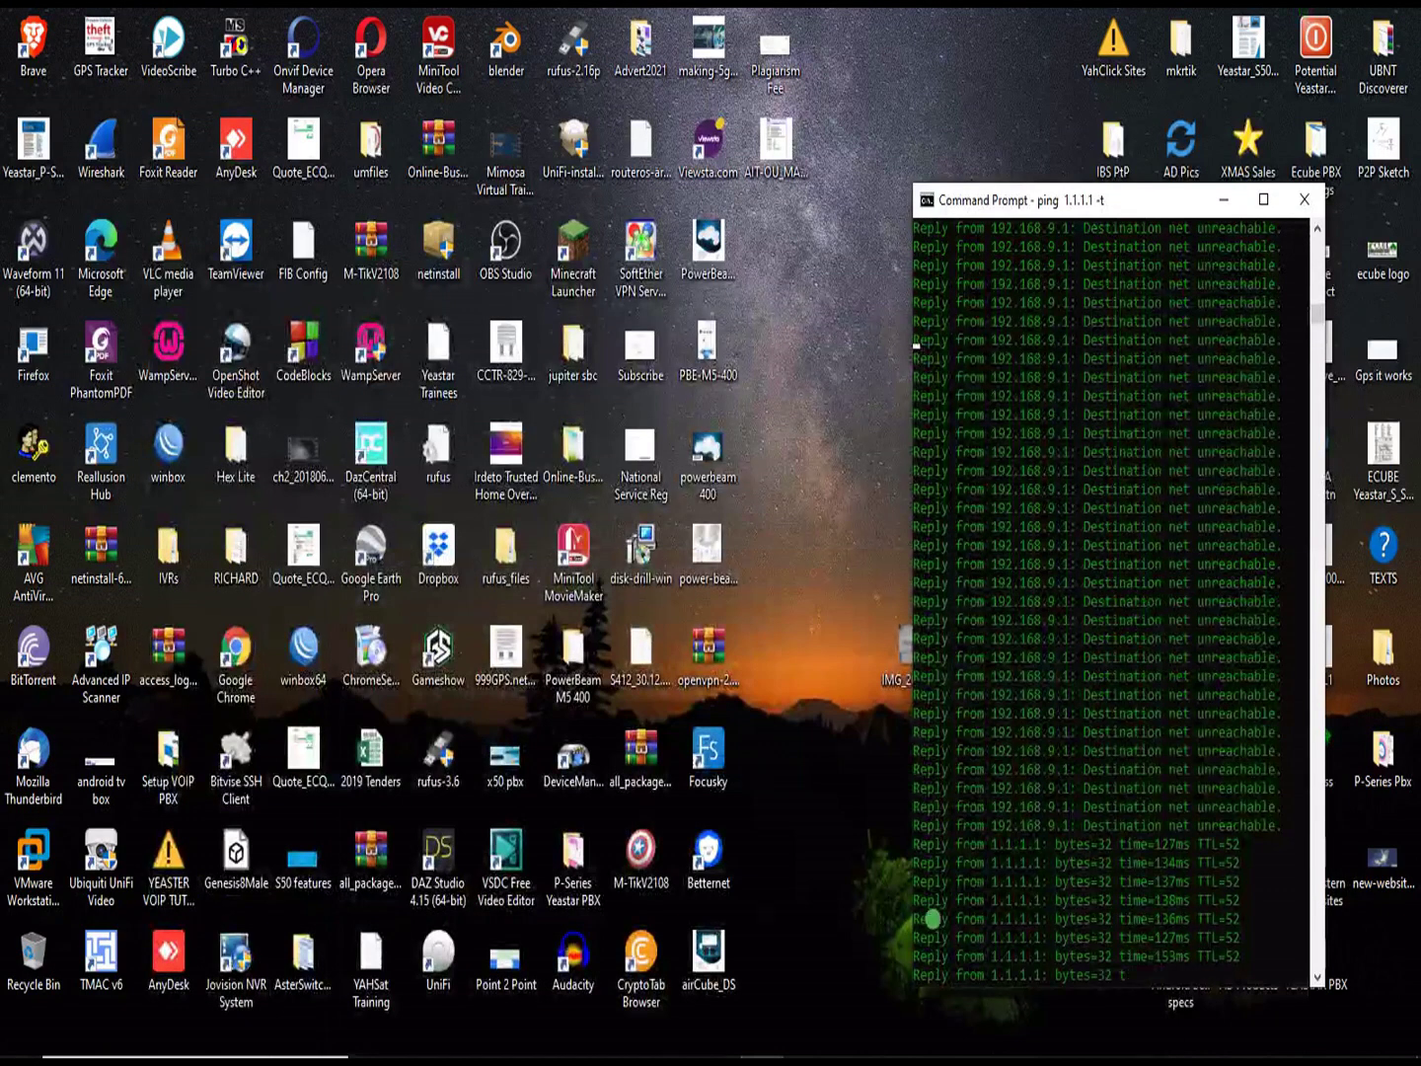
pyautogui.moveTo(1010, 1049)
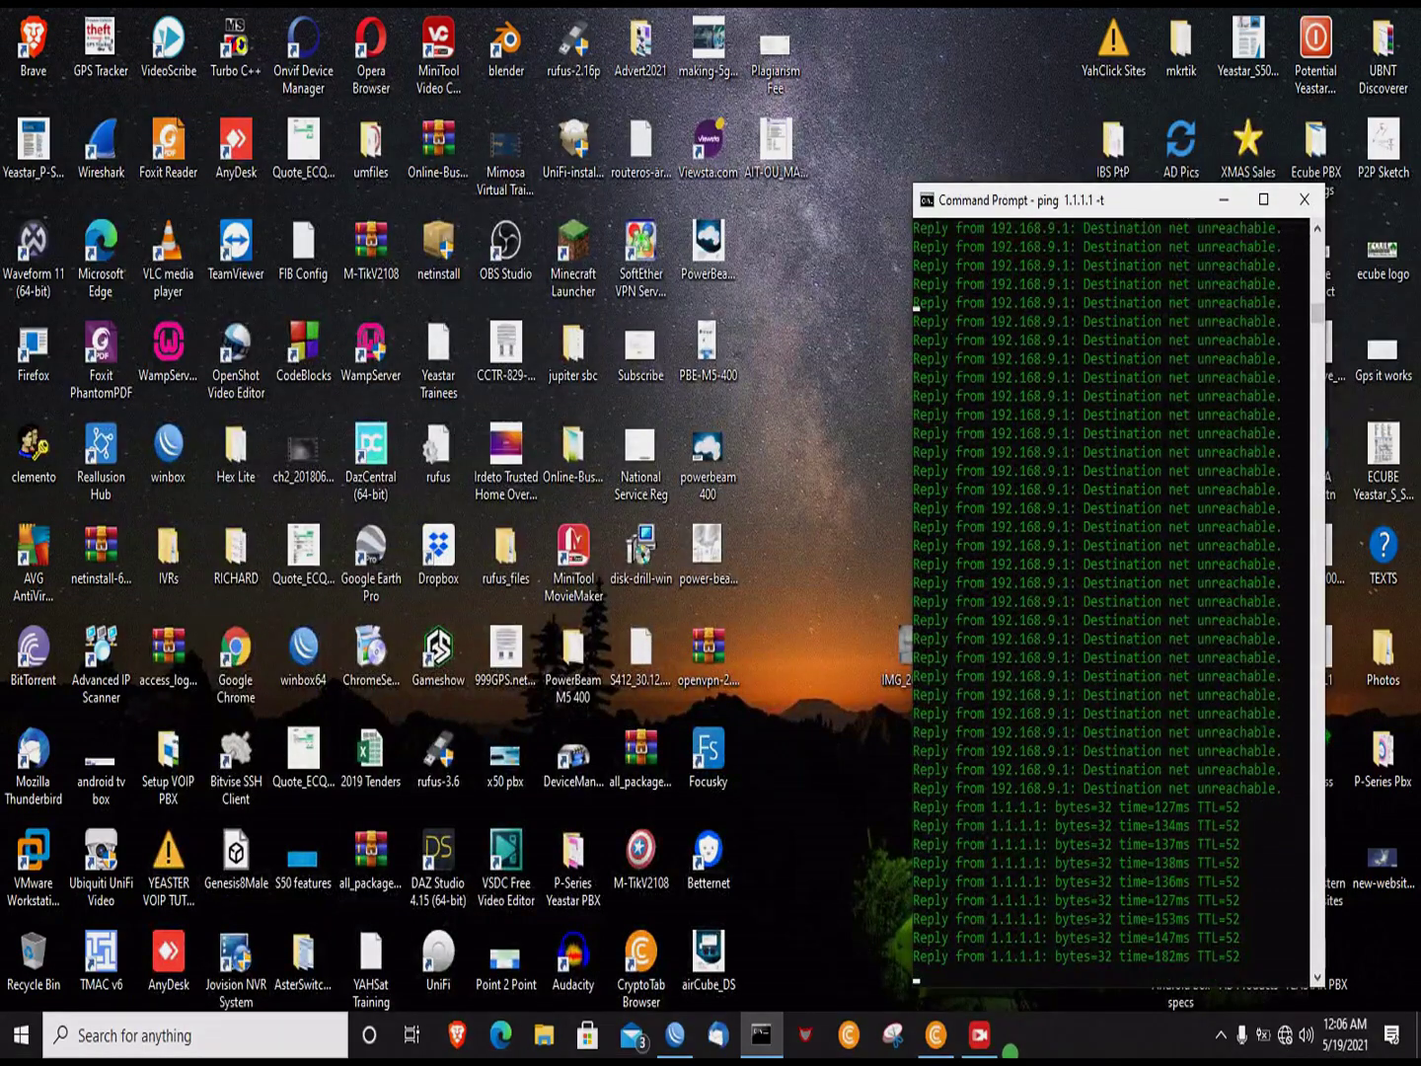